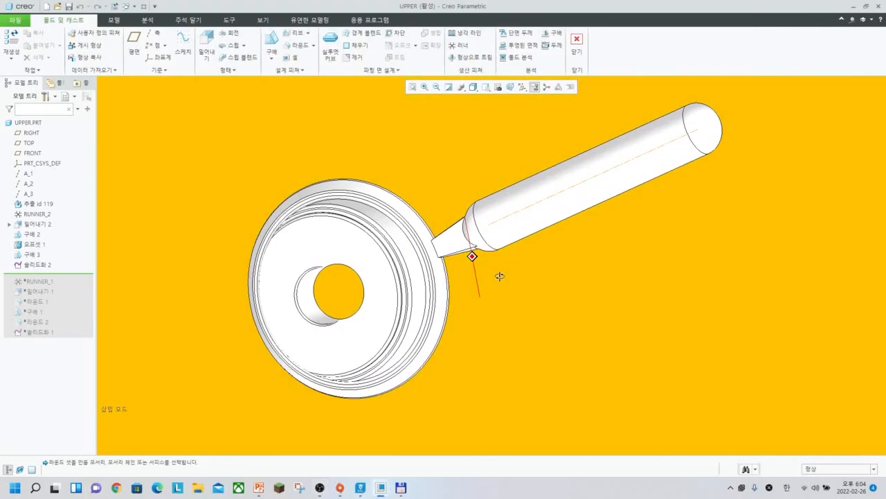
Round the two long edges of the tapered gate between the circular cavity and the runner with a 0.50 radius
mouse_move(500, 277)
middle_mouse_down()
mouse_move(494, 262)
mouse_move(432, 300)
mouse_move(447, 301)
middle_mouse_up()
scroll(488, 260, "down", 4)
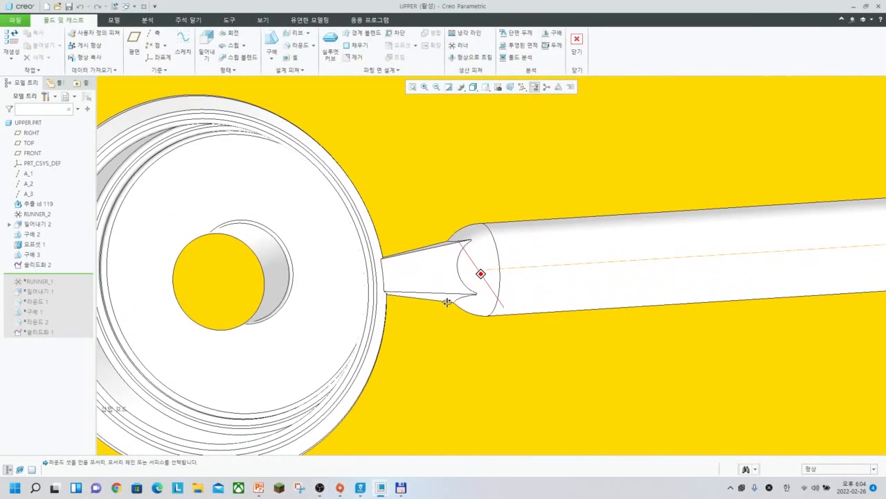
key("r")
scroll(450, 285, "down", 4)
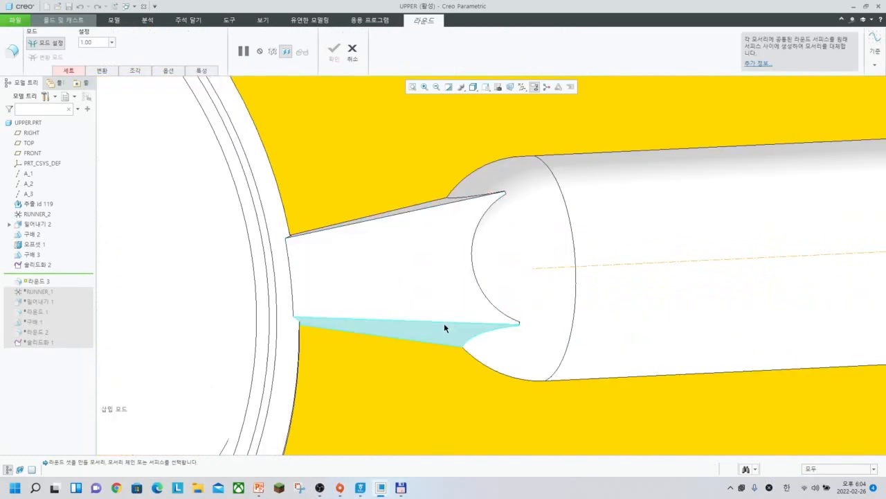
left_click(444, 323)
middle_click_drag(444, 323, 430, 243)
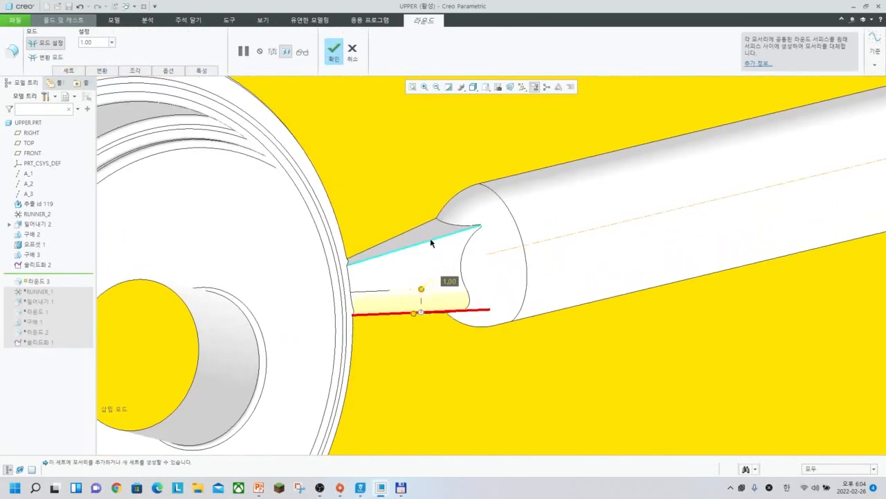
left_click(431, 243, "ctrl")
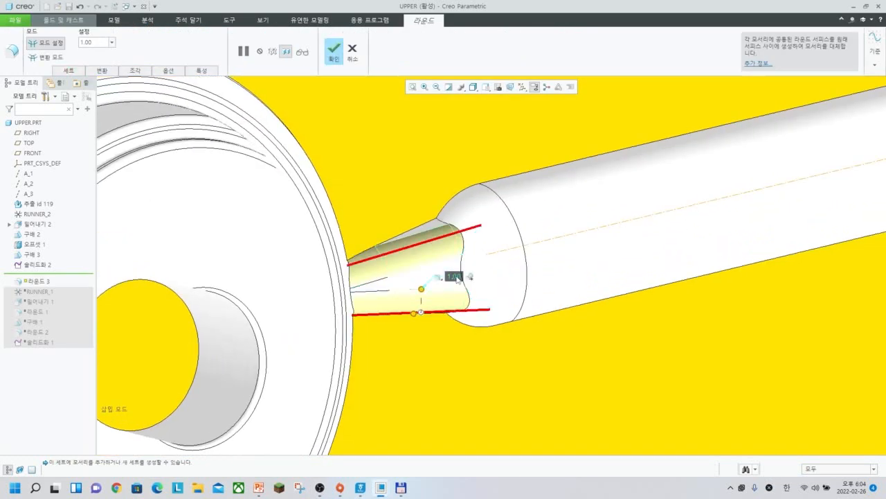
double_click(455, 277)
key("Return")
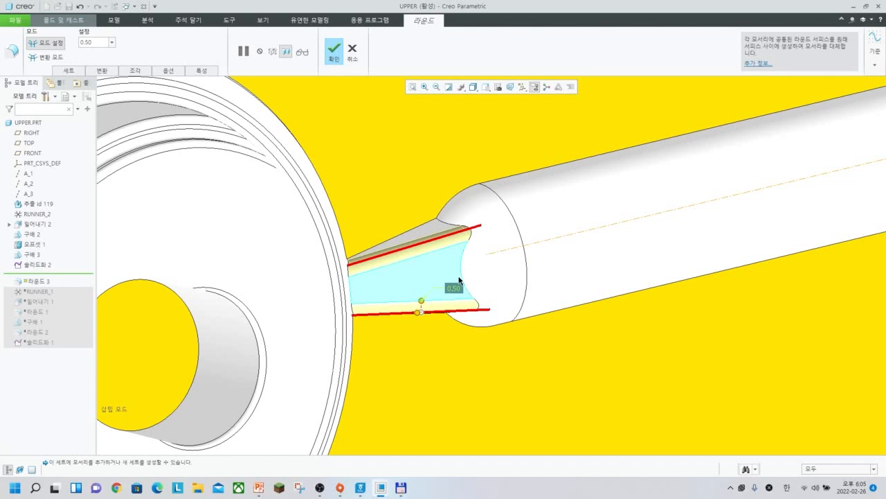
scroll(467, 277, "up", 2)
middle_click(467, 262)
Examine the rounded gate edges where they meet the cavity rim and the runner's rounded end
middle_click_drag(463, 254, 499, 229)
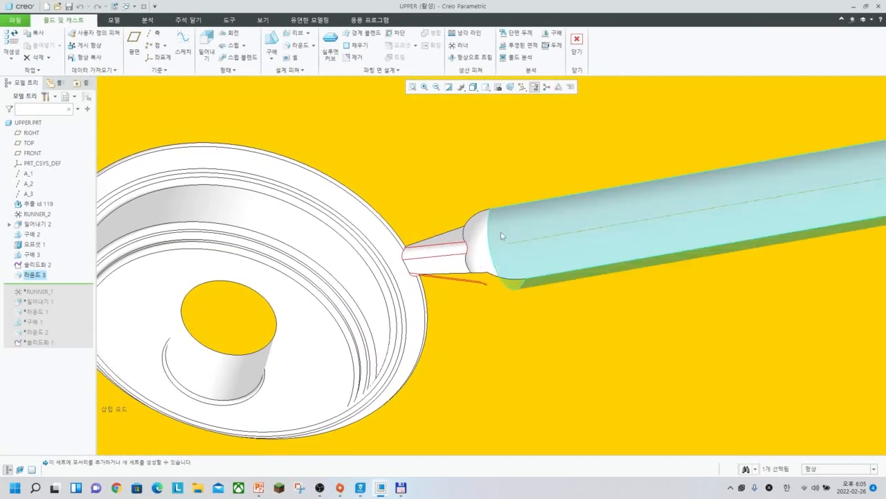
scroll(436, 256, "down", 3)
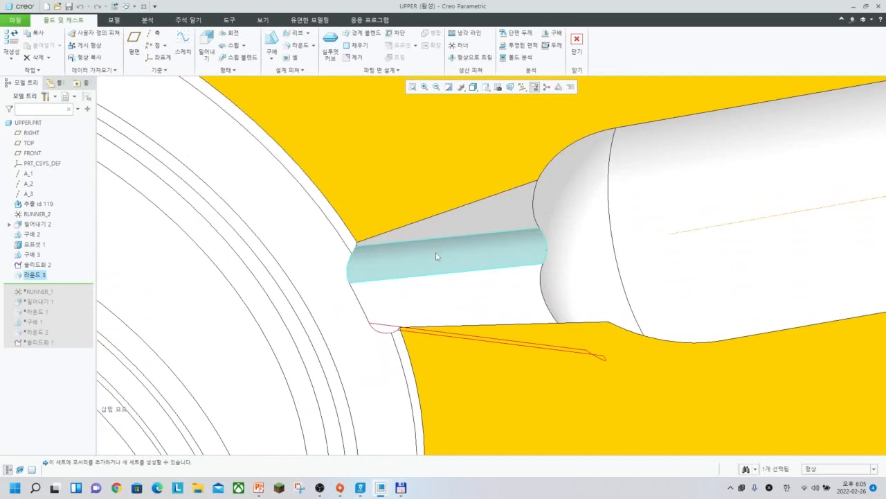
middle_click_drag(436, 256, 437, 302)
scroll(497, 265, "up", 6)
scroll(455, 271, "down", 4)
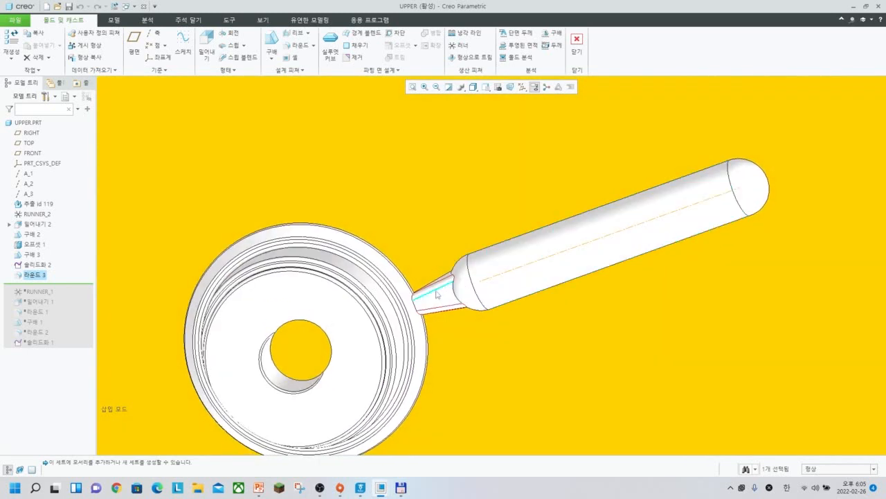
mouse_move(444, 277)
middle_mouse_down()
mouse_move(426, 320)
mouse_move(444, 298)
mouse_move(436, 294)
middle_mouse_up()
scroll(441, 288, "down", 5)
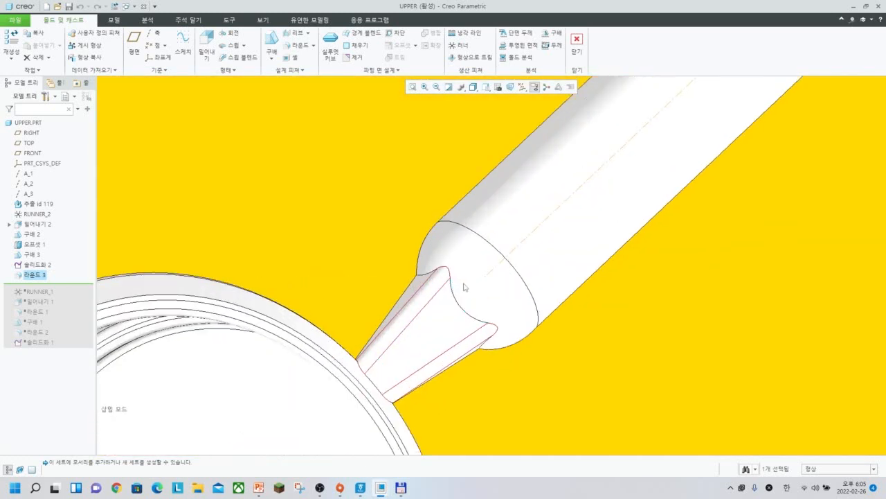
key("r")
scroll(450, 289, "down", 3)
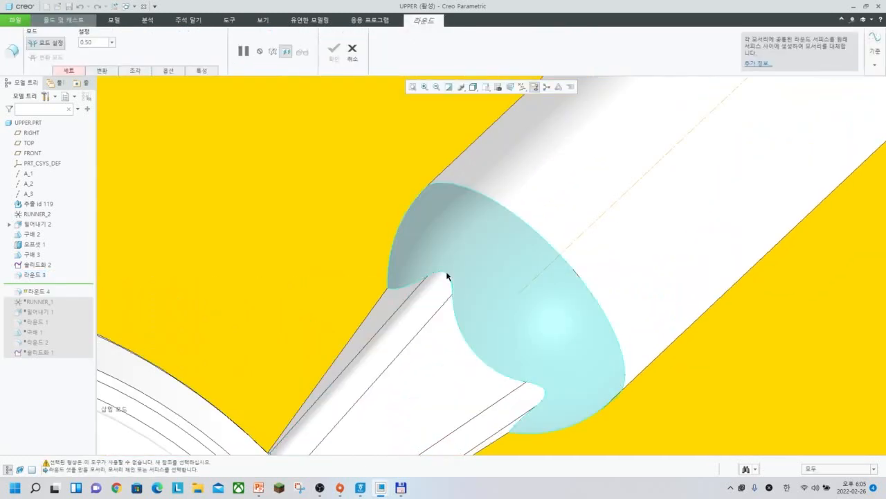
left_click(447, 277)
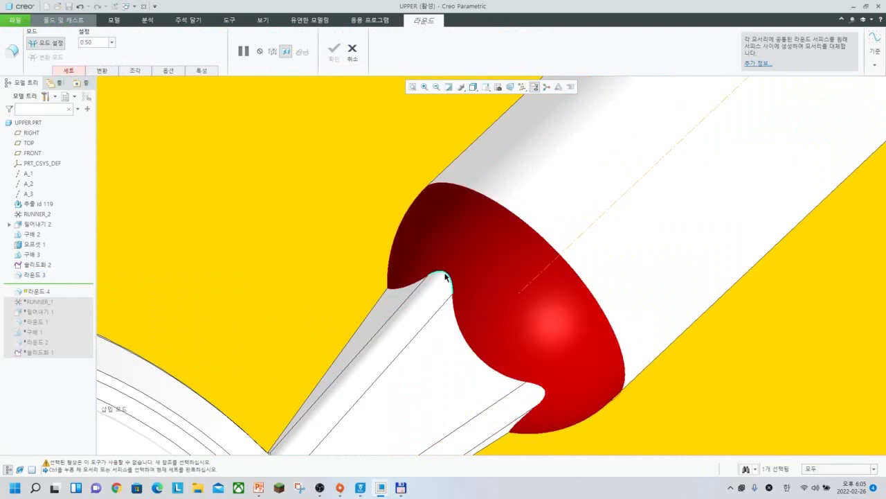
scroll(405, 147, "up", 2)
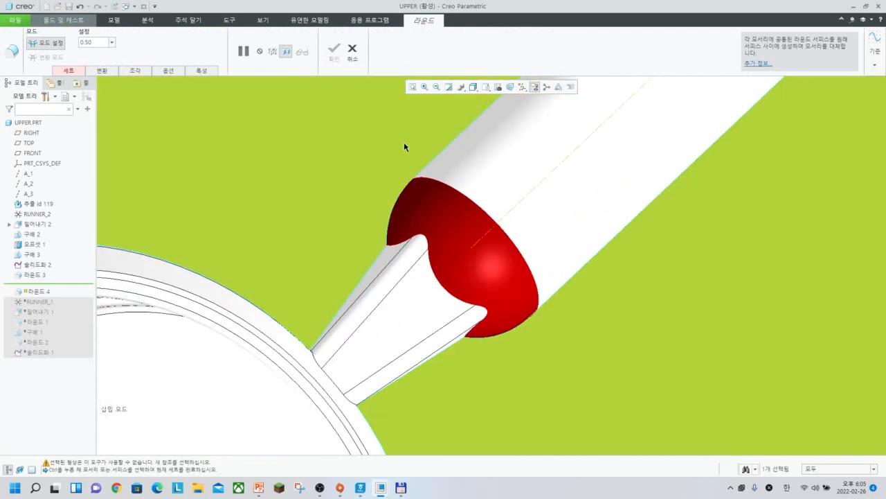
left_click(351, 66)
Exit the Mold & Cast environment of the UPPER part
left_click(424, 259)
scroll(486, 270, "up", 5)
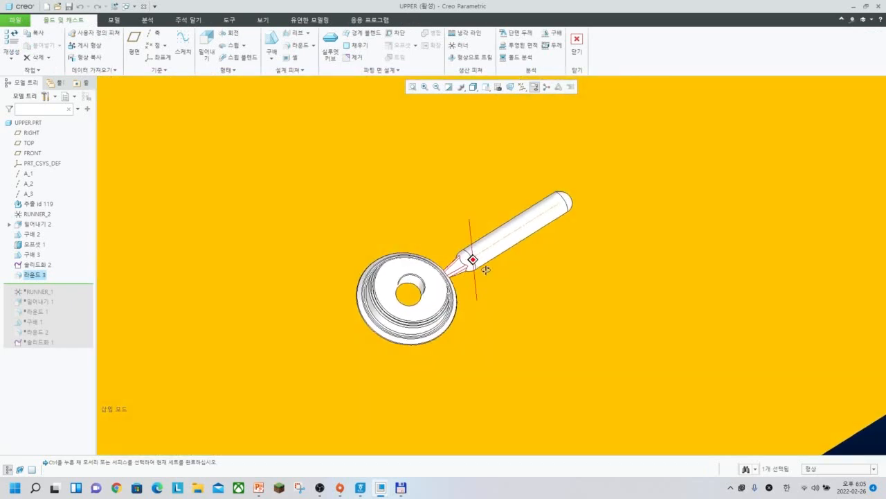
middle_click_drag(487, 270, 487, 239)
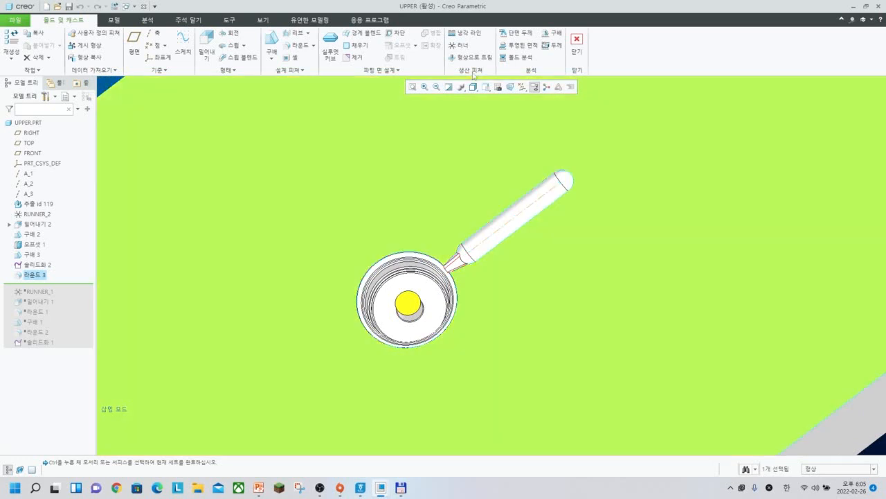
scroll(521, 105, "up", 2)
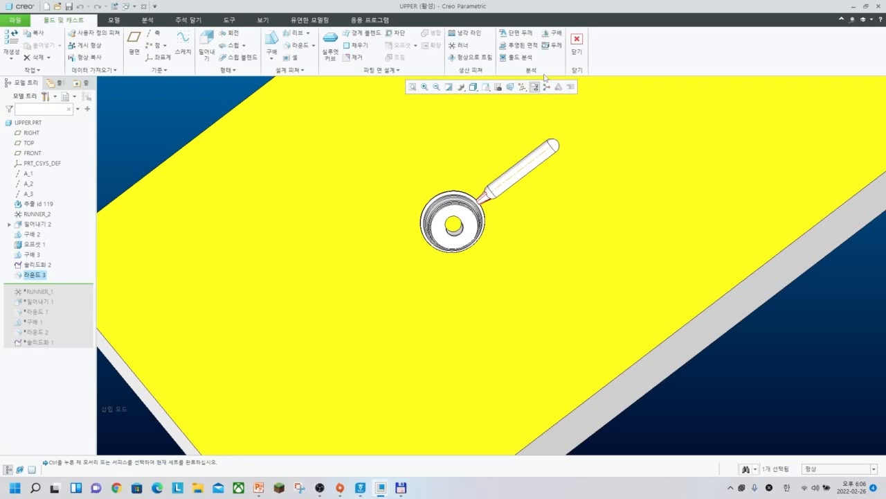
left_click(577, 43)
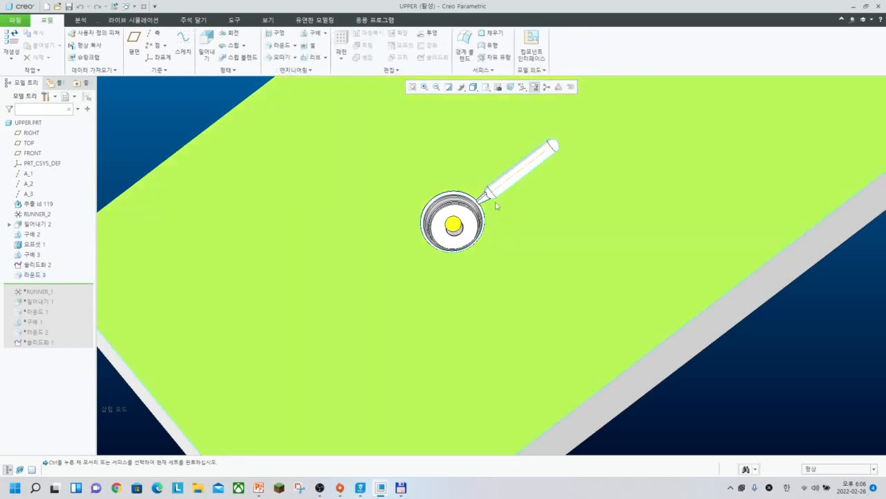
Switch from the UPPER part to the LOWER part and display its datum planes
scroll(489, 194, "down", 4)
middle_click_drag(485, 194, 328, 195)
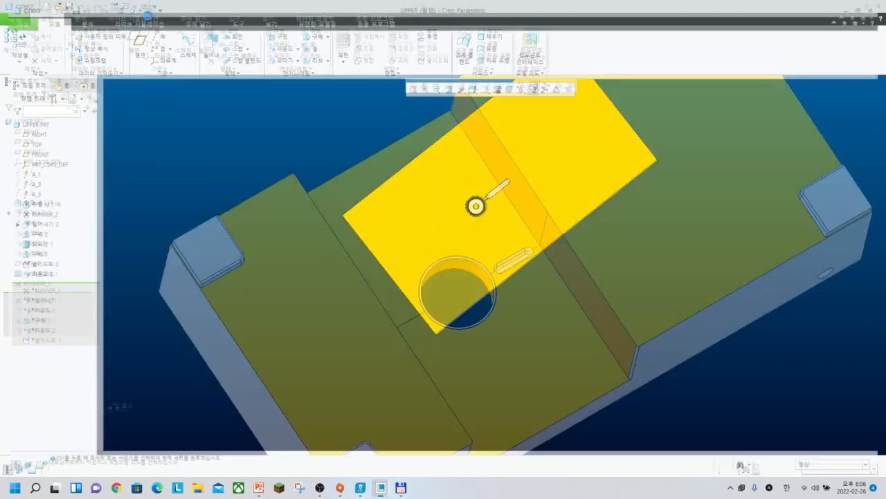
middle_click_drag(457, 239, 462, 207)
scroll(476, 253, "down", 3)
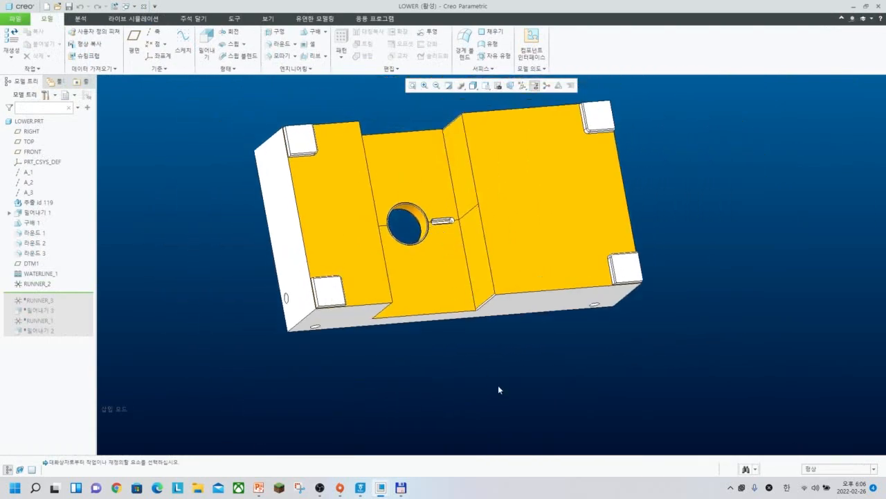
middle_click_drag(493, 377, 516, 332)
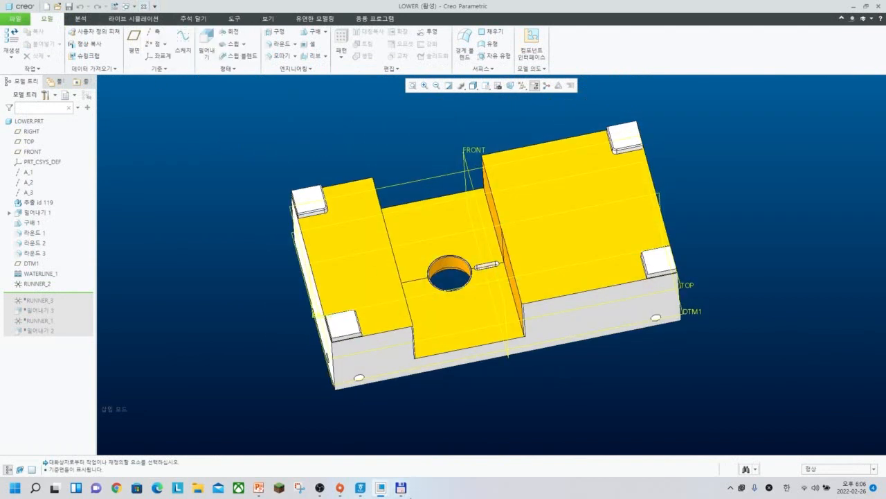
Open the mold.asm assembly in another, empty session window
mouse_move(380, 488)
left_click(457, 441)
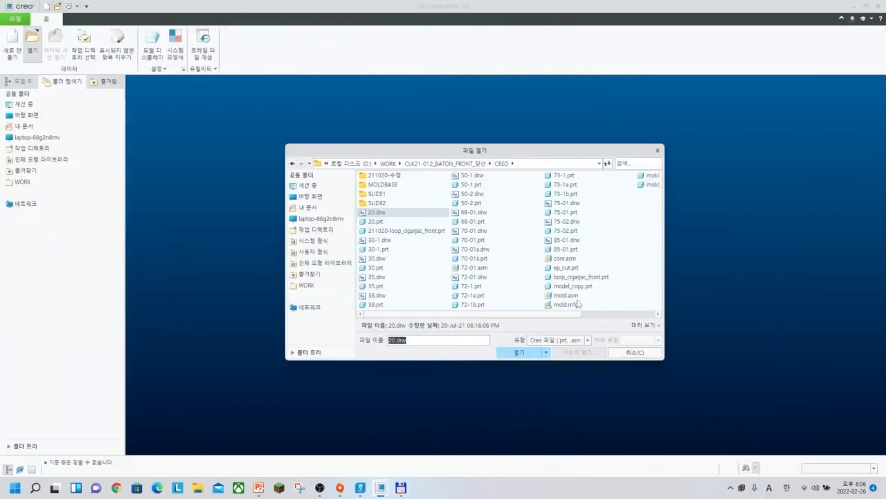
double_click(573, 297)
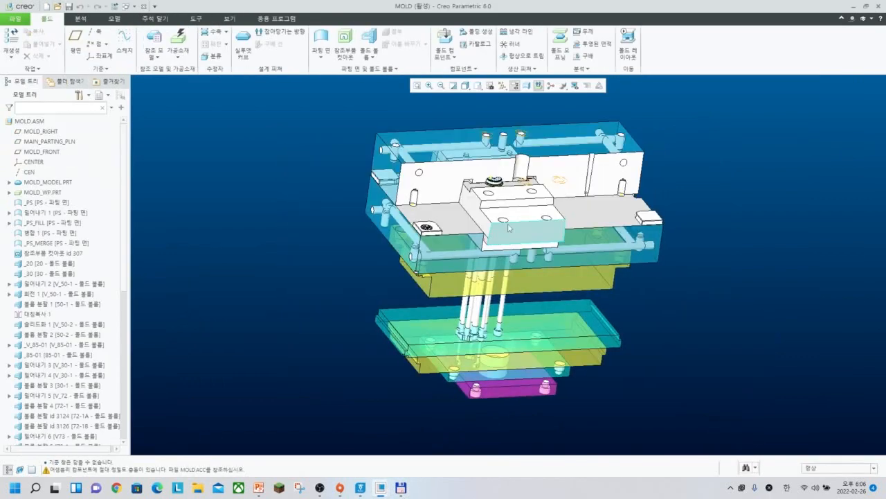
Hide component 50-1.PRT in the mold assembly to expose the molded product behind it
scroll(509, 227, "down", 5)
scroll(509, 227, "up", 2)
left_click(543, 232)
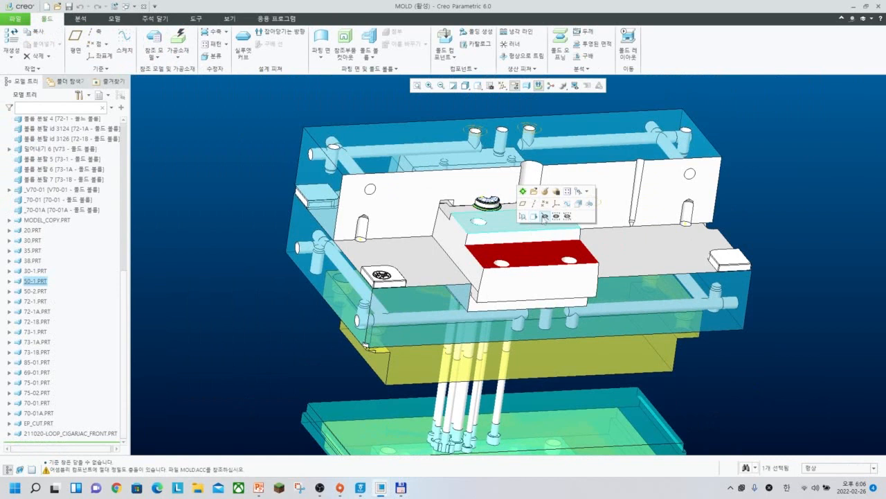
left_click(544, 217)
Examine the runner and gate channels in 50-2.PRT and the sprue area below it, around the molded product
middle_click_drag(514, 220, 507, 262)
scroll(505, 253, "down", 4)
left_click(505, 240)
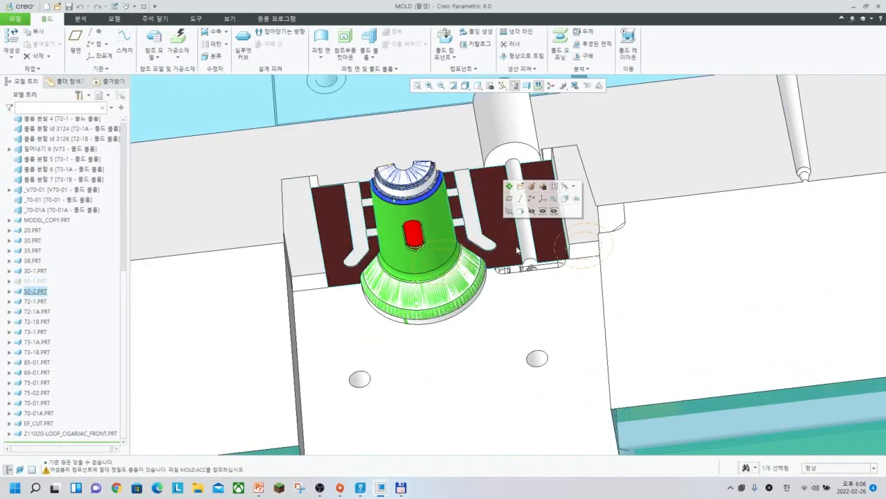
middle_click_drag(518, 212, 501, 291)
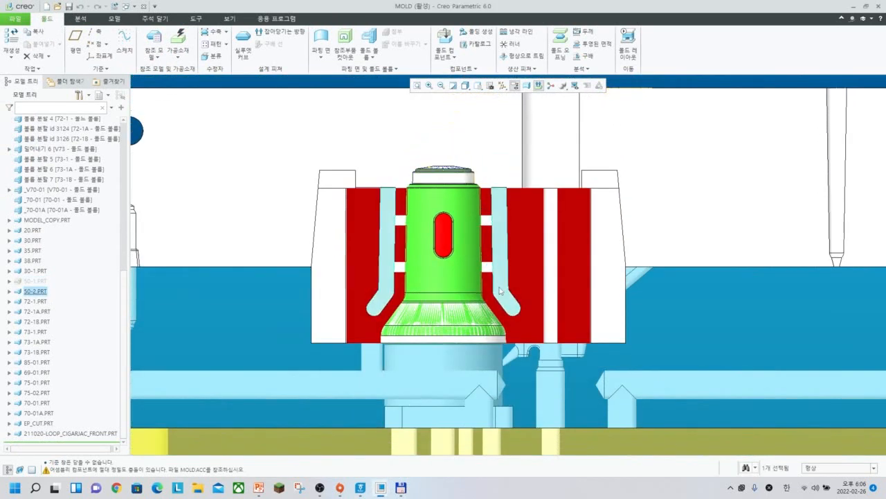
scroll(501, 291, "up", 4)
scroll(521, 300, "down", 5)
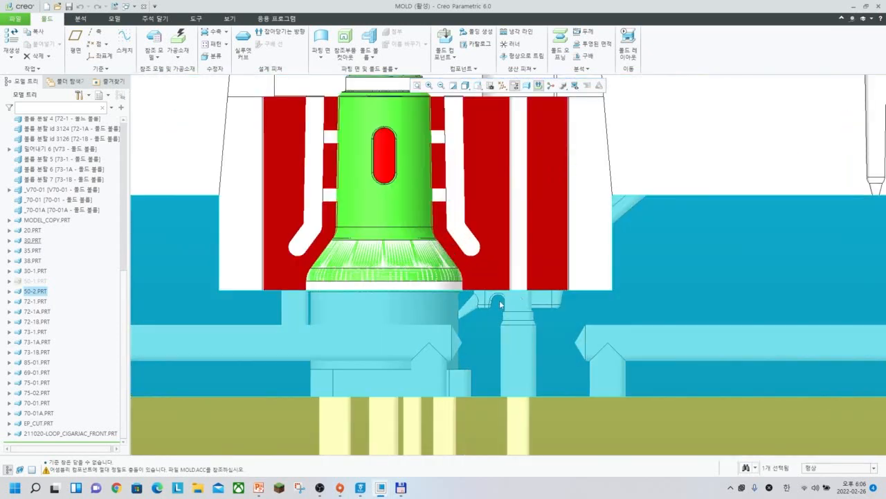
scroll(500, 303, "up", 2)
scroll(468, 301, "down", 6)
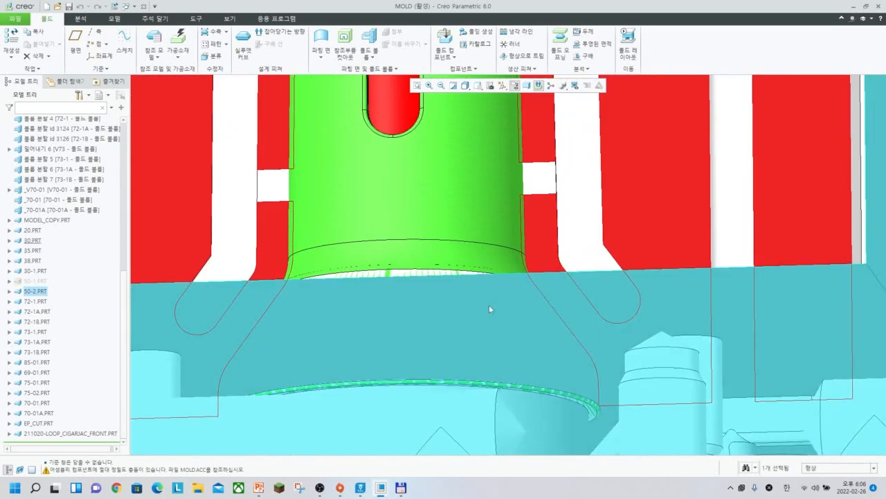
middle_click_drag(628, 437, 556, 321, "shift")
Restore the default view, close the MOLD assembly and return to the LOWER part
key("ctrl+d")
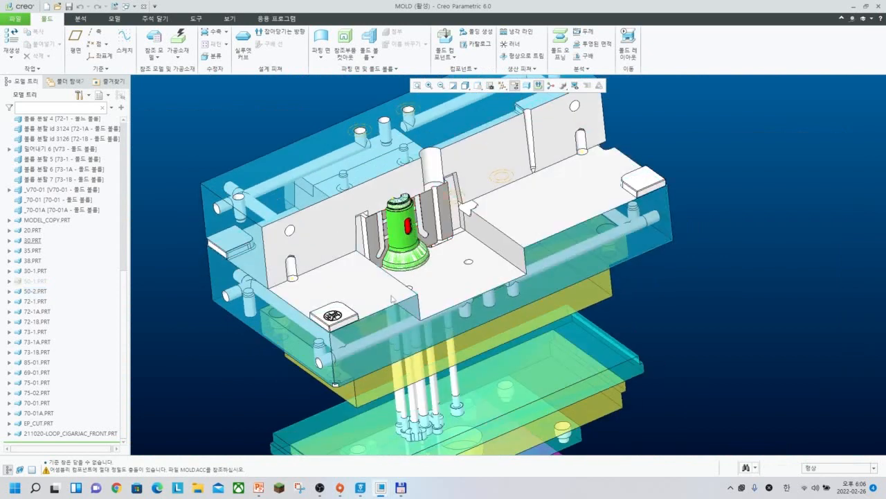
left_click(144, 6)
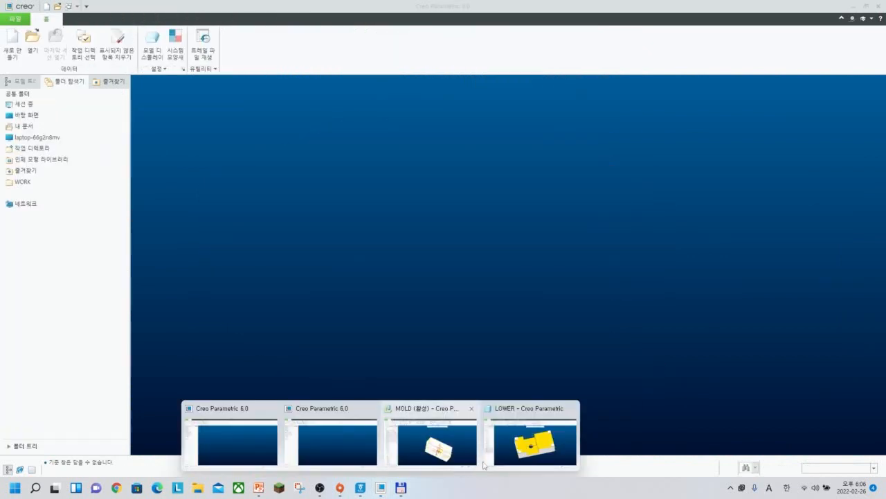
left_click(485, 465)
scroll(542, 355, "down", 3)
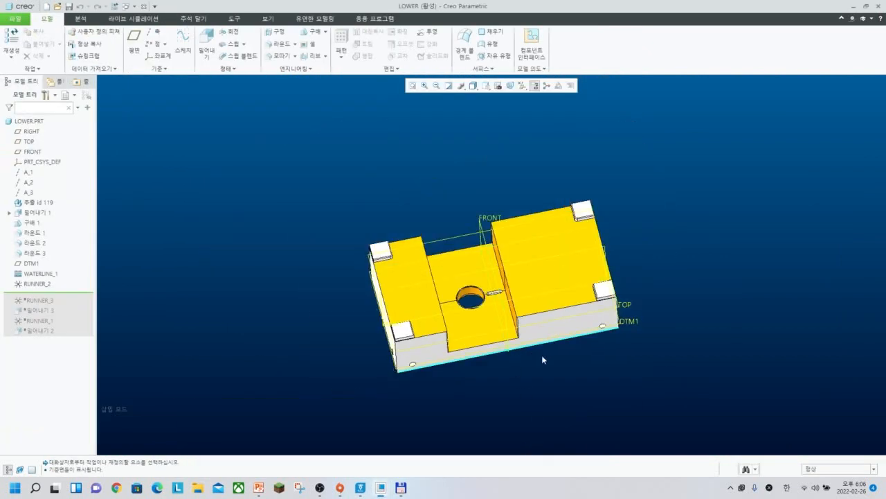
Start a Revolve feature as a surface and open its sketch on the RIGHT plane
key("p")
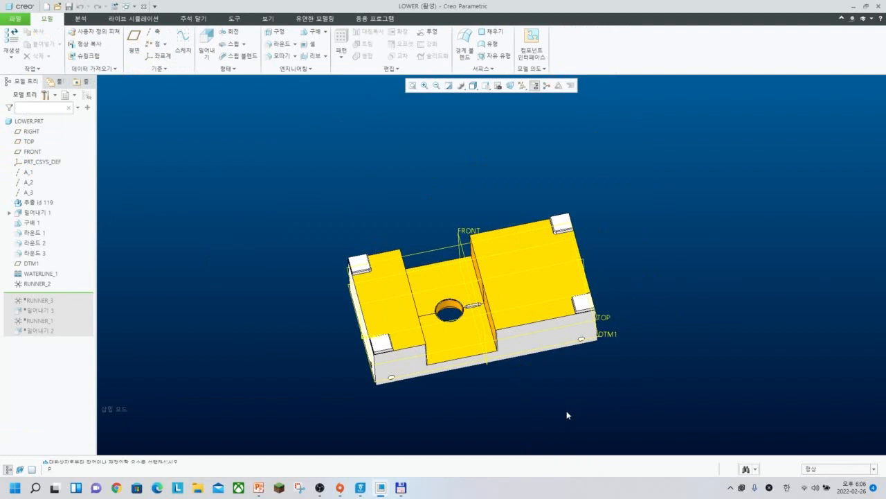
key("r")
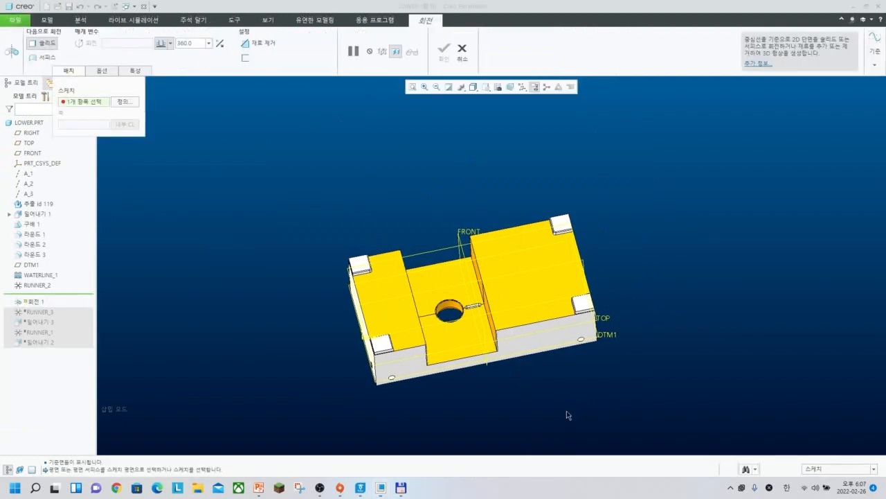
left_click(42, 57)
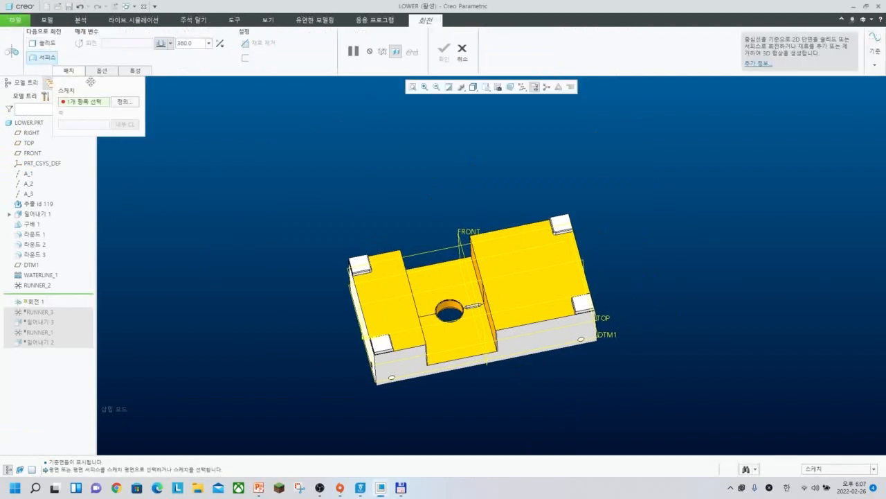
left_click(118, 101)
middle_click_drag(638, 254, 637, 241)
left_click(586, 266)
middle_click(629, 255)
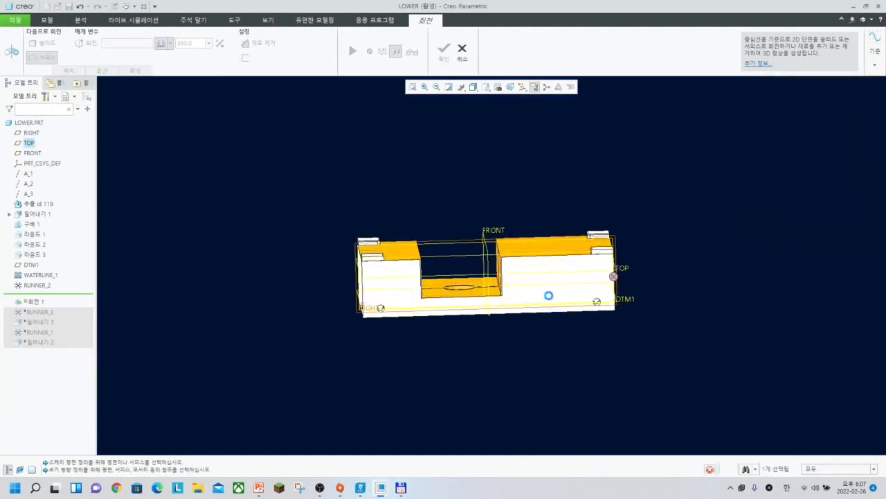
Set the model display style to wireframe for sketching
left_click(473, 90)
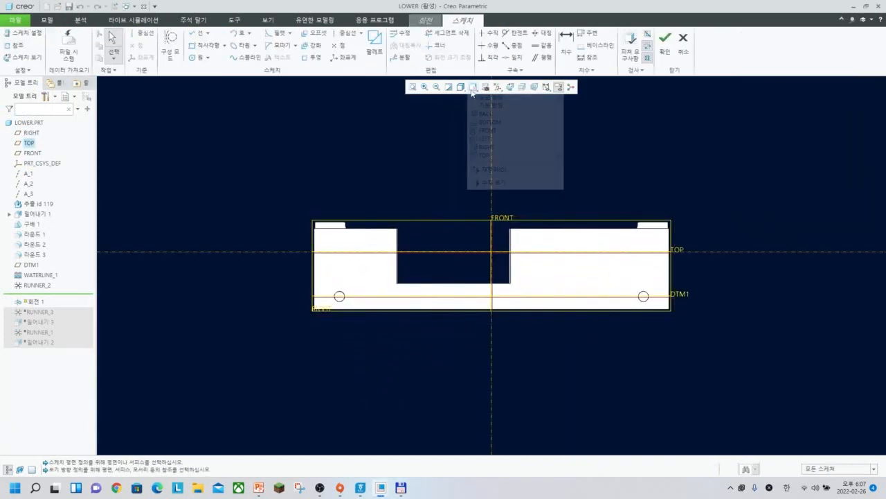
left_click(459, 90)
left_click(488, 147)
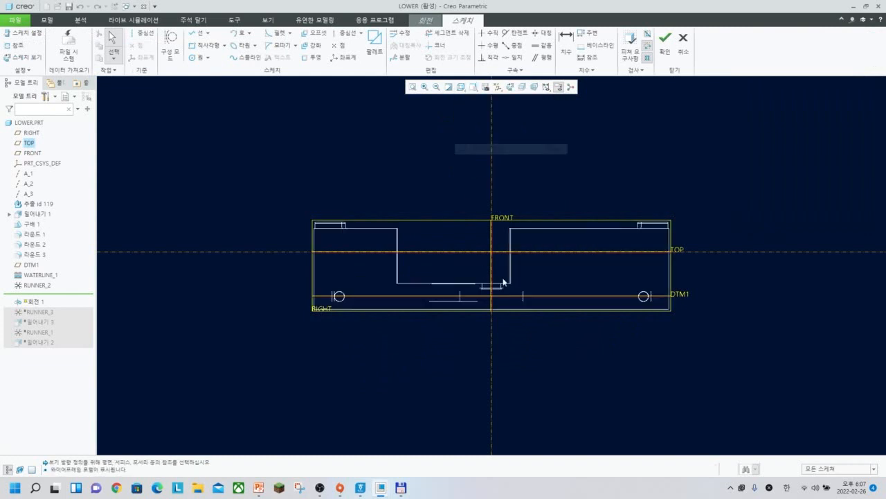
Set the model display style to Hidden Line and hide the datum planes around the runner area
scroll(505, 281, "up", 6)
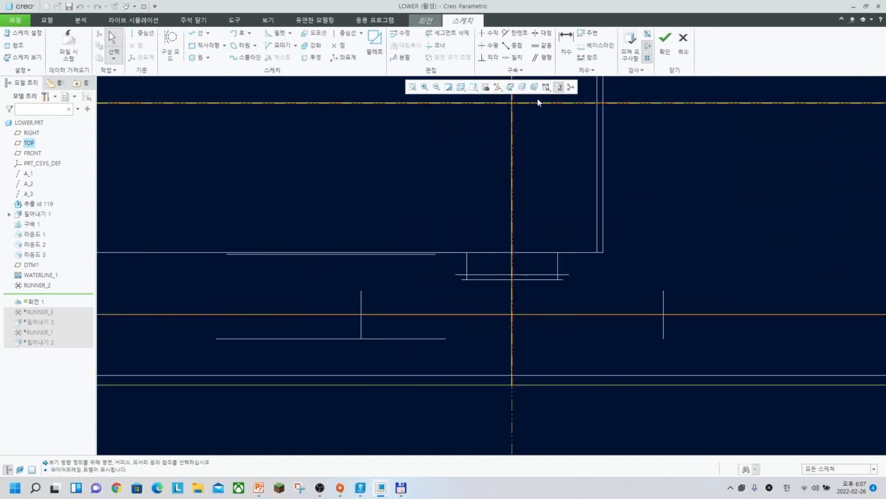
left_click(461, 87)
left_click(463, 142)
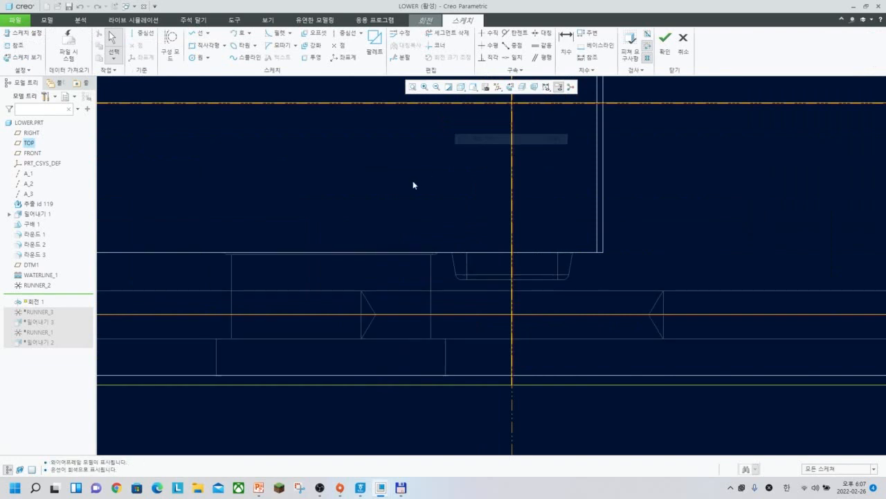
middle_click_drag(427, 205, 457, 167, "shift")
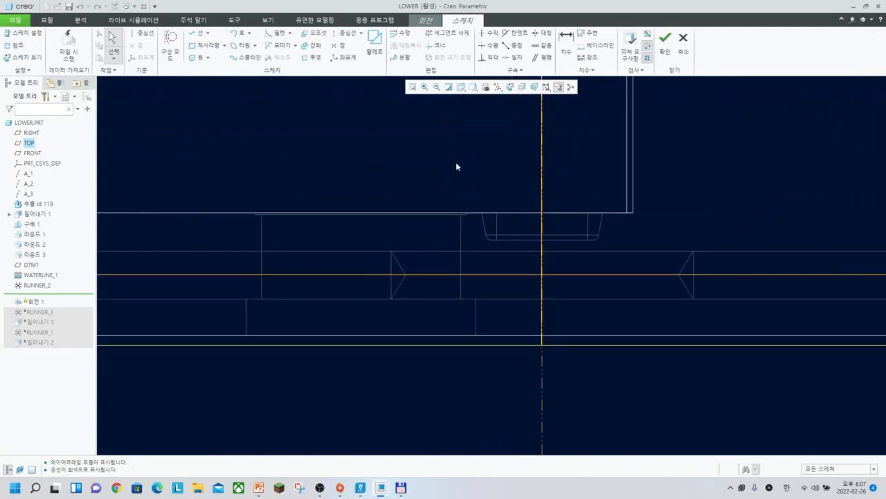
scroll(478, 237, "up", 5)
scroll(477, 236, "down", 4)
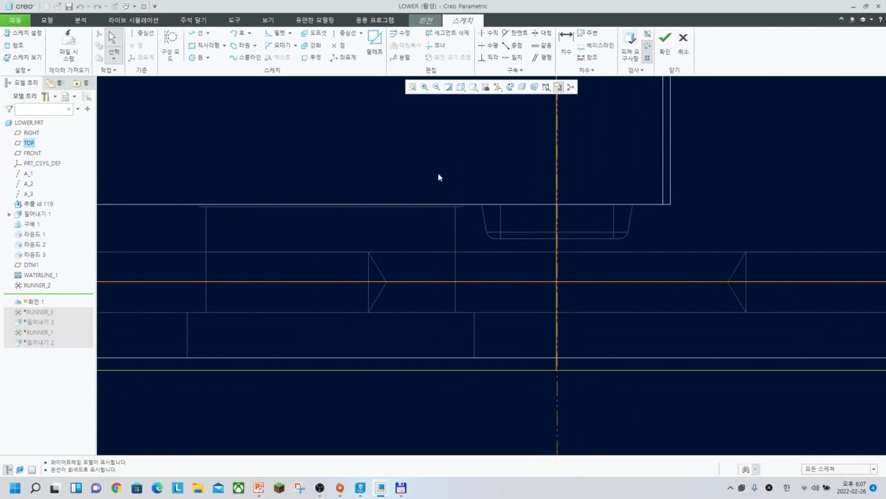
key("F2")
scroll(446, 178, "down", 3)
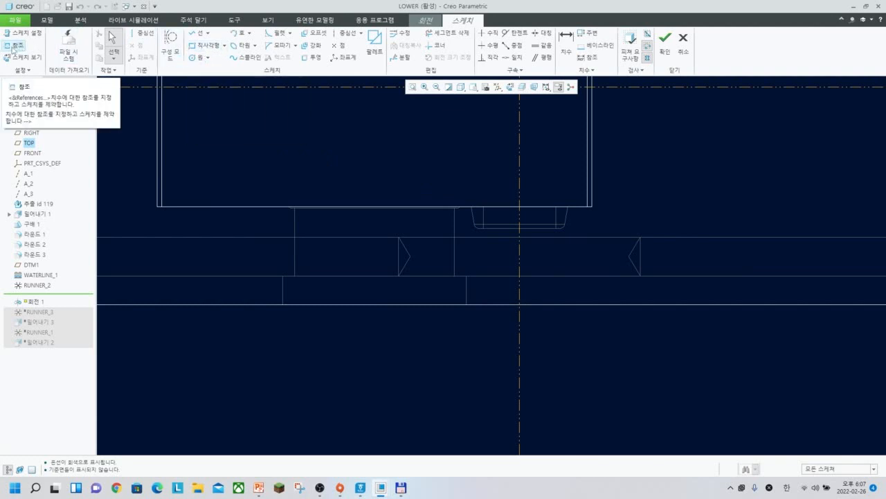
Reference the horizontal edge above the runner and draw a slanted centerline from it, set at 45° to that edge
left_click(133, 37)
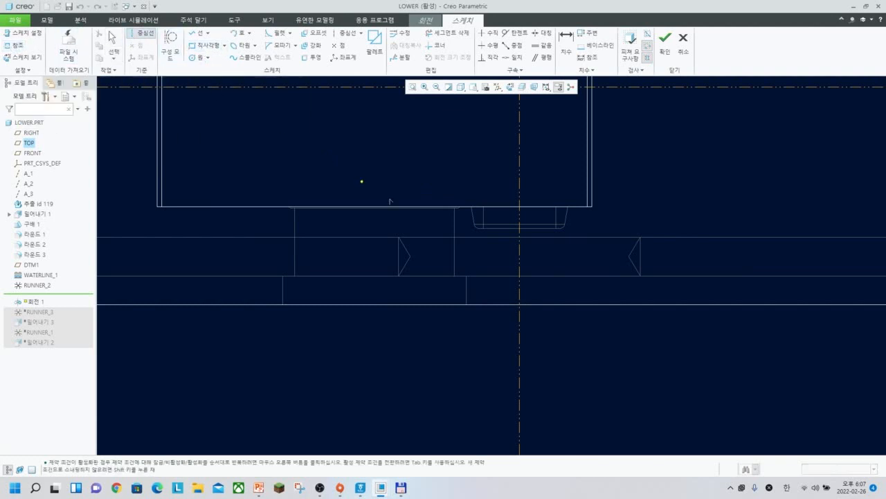
scroll(471, 207, "down", 5)
left_click(485, 206, "alt")
left_click(552, 204)
left_click(409, 327)
middle_click(409, 327)
double_click(410, 247)
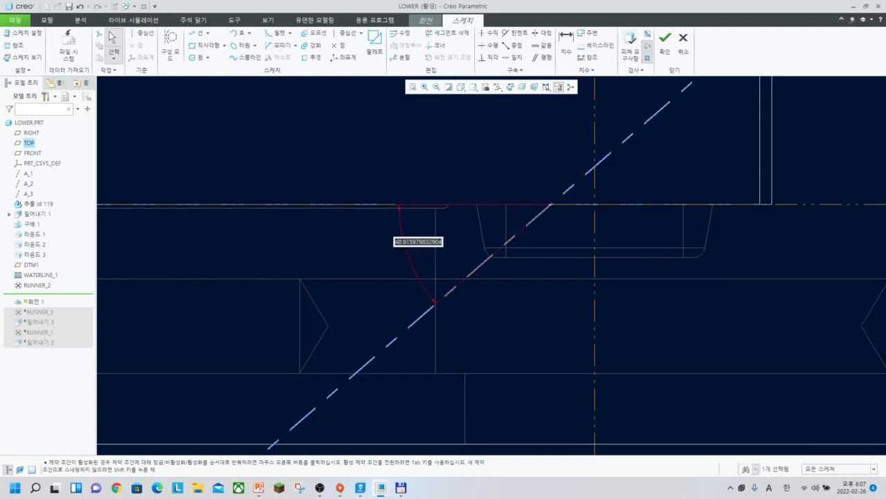
type("45")
key("Return")
left_click(520, 323)
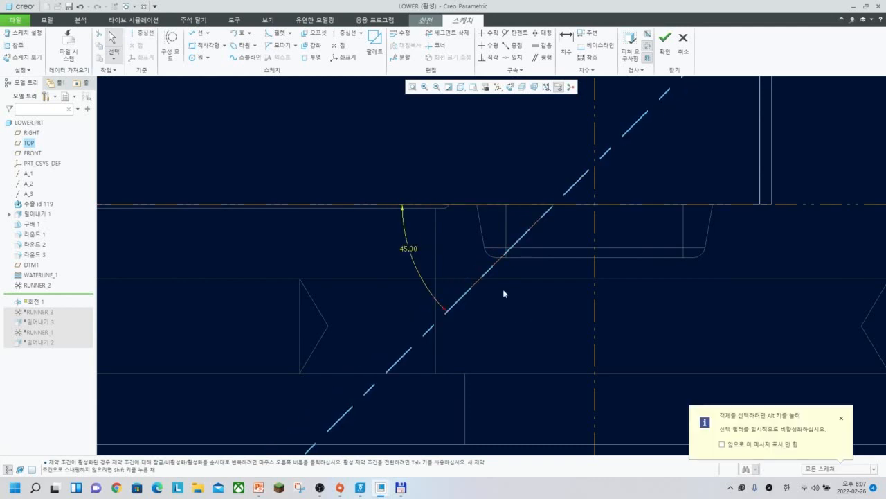
Place a point where the centerline crosses the horizontal reference and dimension it 3 from the vertical reference
left_click(337, 45)
left_click(564, 40)
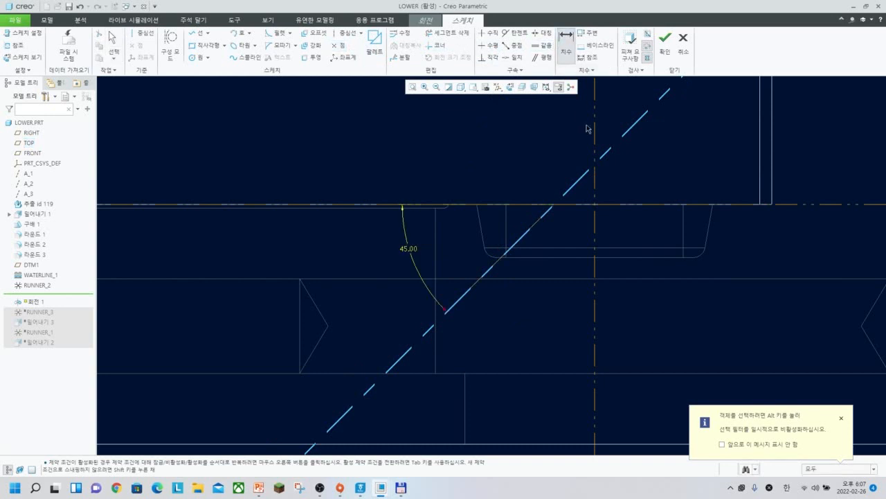
left_click(337, 45)
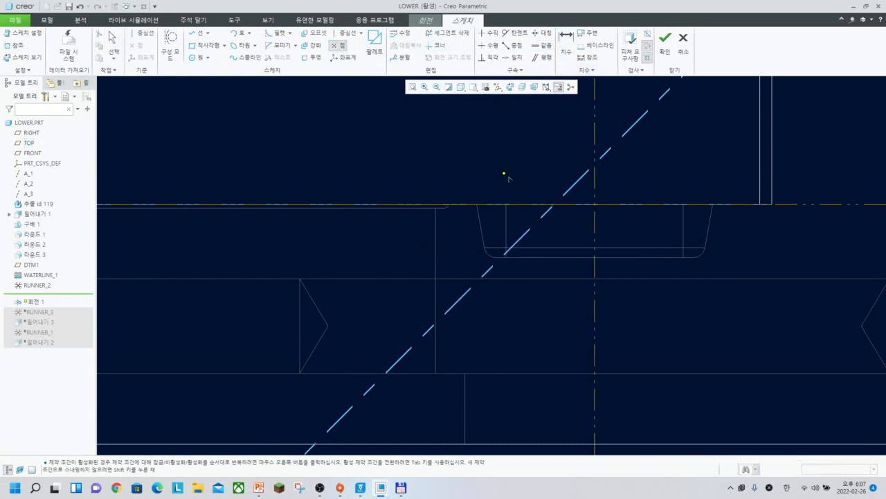
left_click(555, 204)
middle_click(555, 166)
left_click(566, 46)
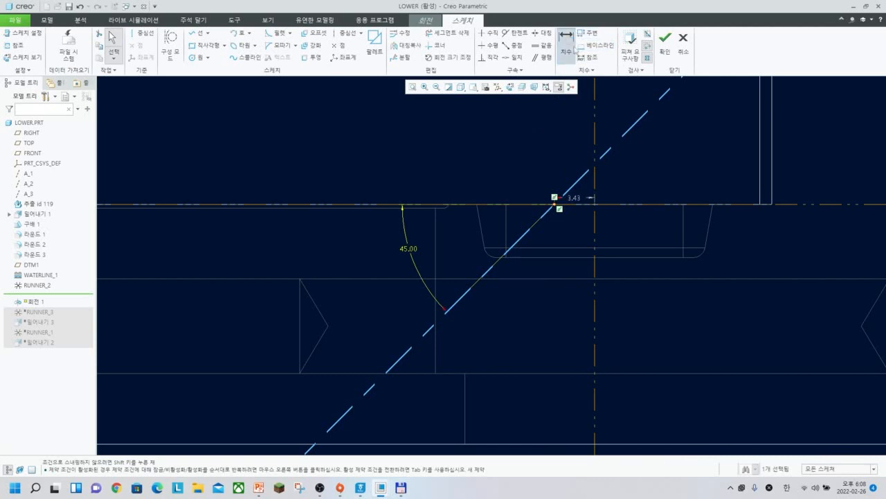
left_click(594, 132)
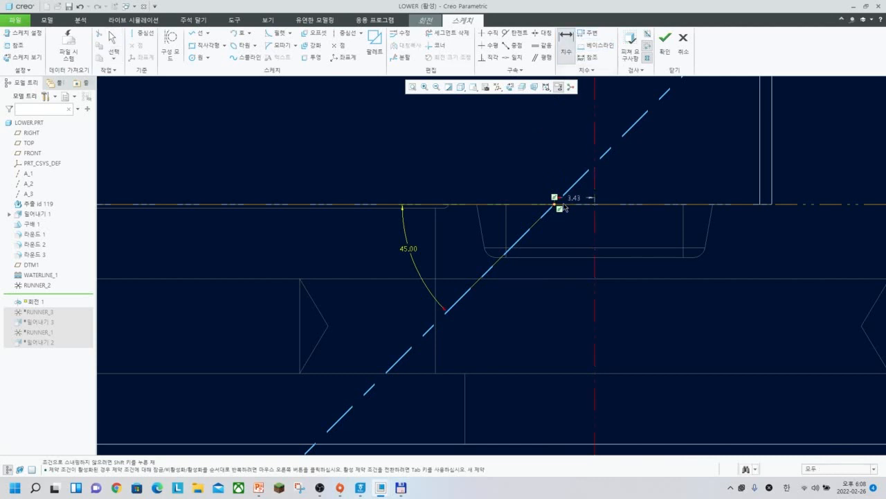
middle_click(552, 167)
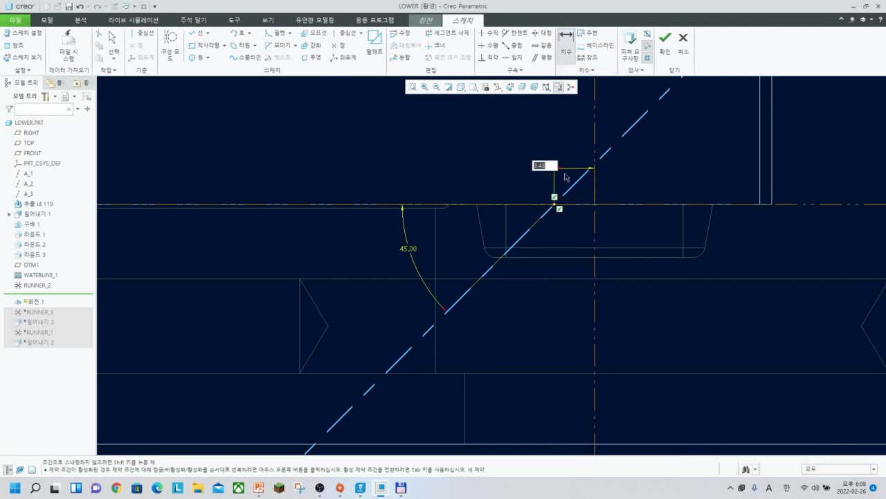
type("3")
key("Return")
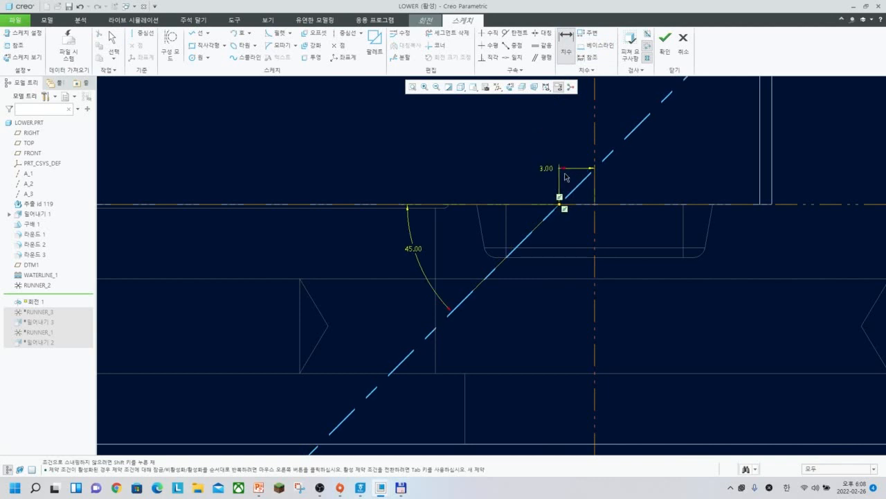
Change the point's distance from the vertical reference to 5, and finally to 6
double_click(547, 169)
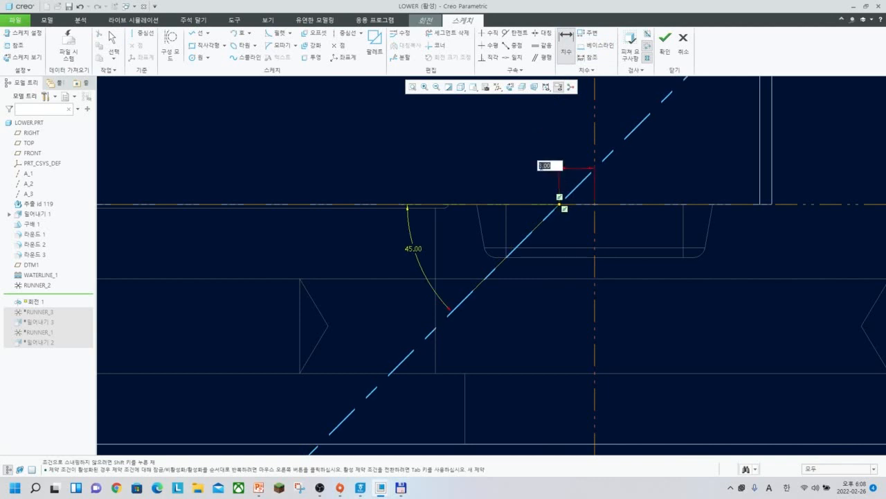
type("5")
key("Return")
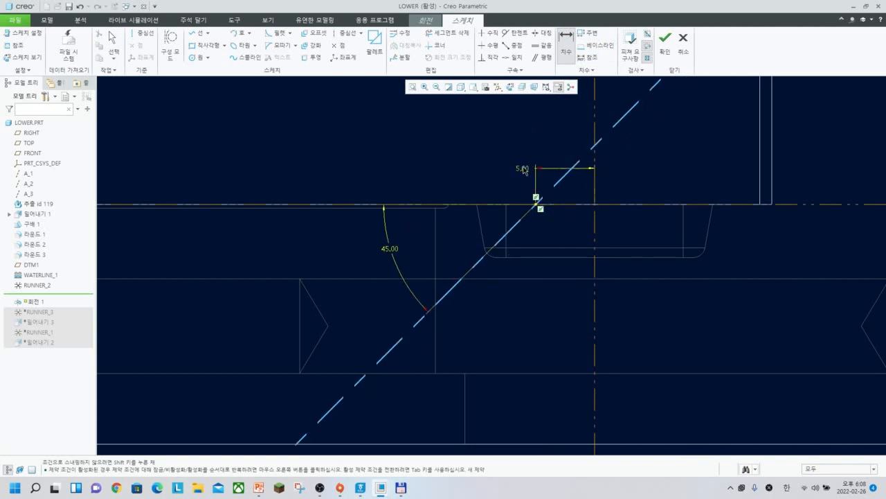
double_click(525, 170)
type("6")
key("Return")
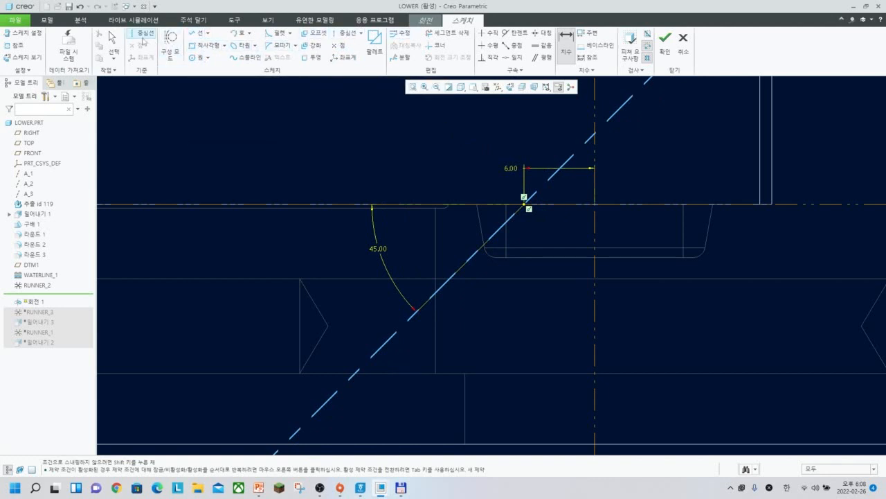
Draw a closed tapered four-line profile along the centerline, starting at its crossing with the vertical edge and widening past the horizontal reference
left_click(193, 35)
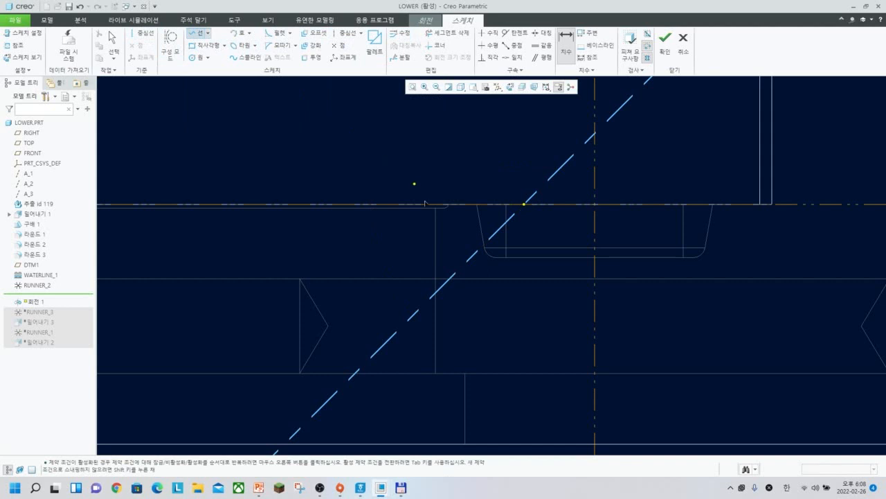
scroll(443, 284, "down", 3)
left_click(415, 291)
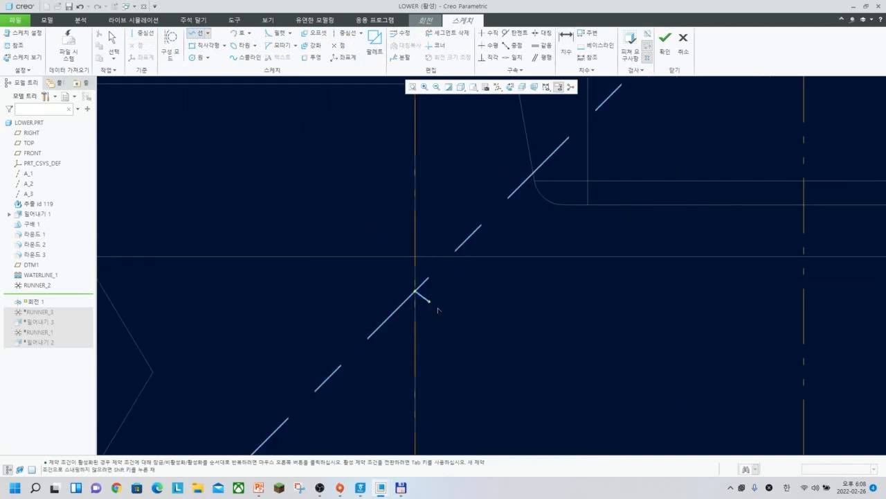
left_click(443, 317)
scroll(446, 317, "up", 2)
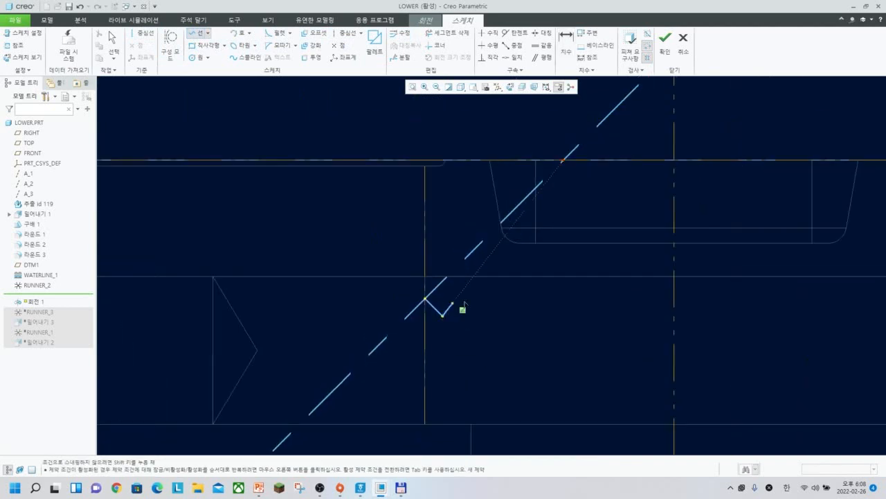
left_click(698, 134)
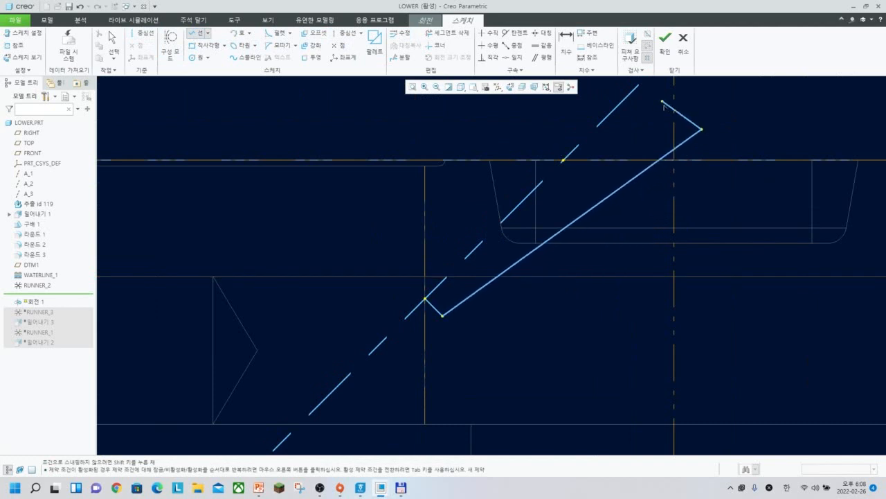
scroll(665, 106, "up", 1)
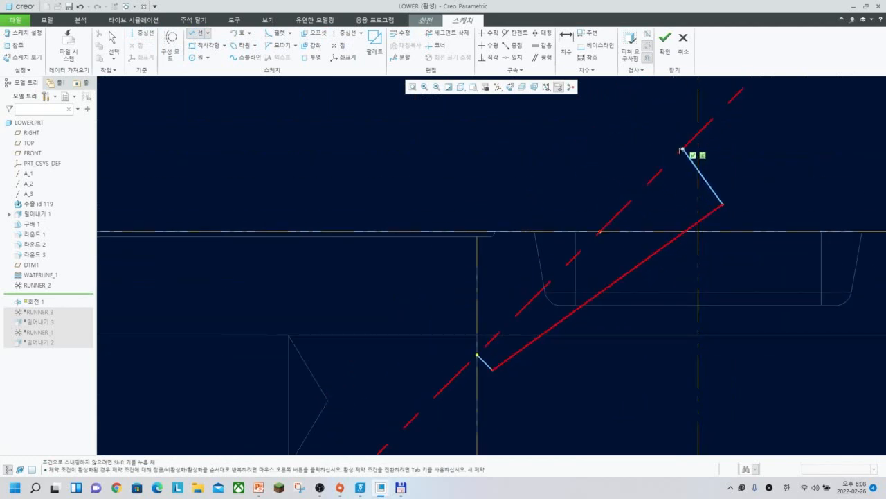
left_click(682, 150)
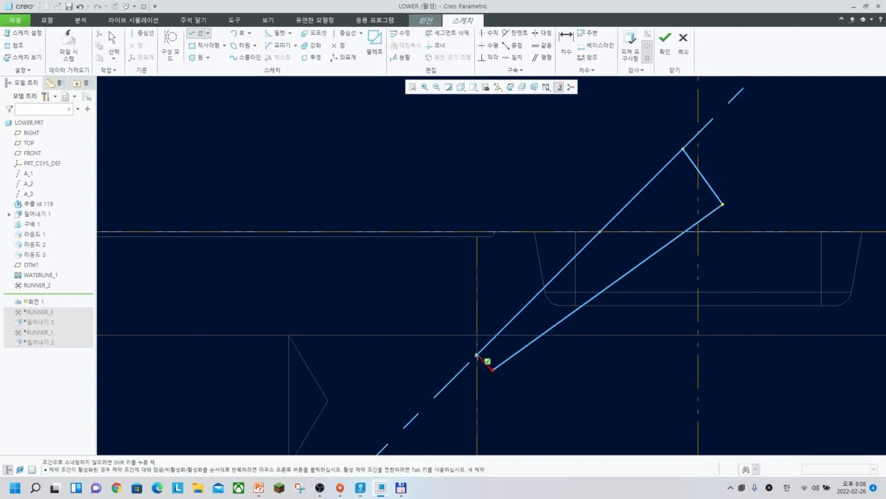
left_click(477, 354)
middle_click(502, 333)
scroll(515, 324, "up", 1)
middle_click_drag(518, 326, 531, 293, "shift")
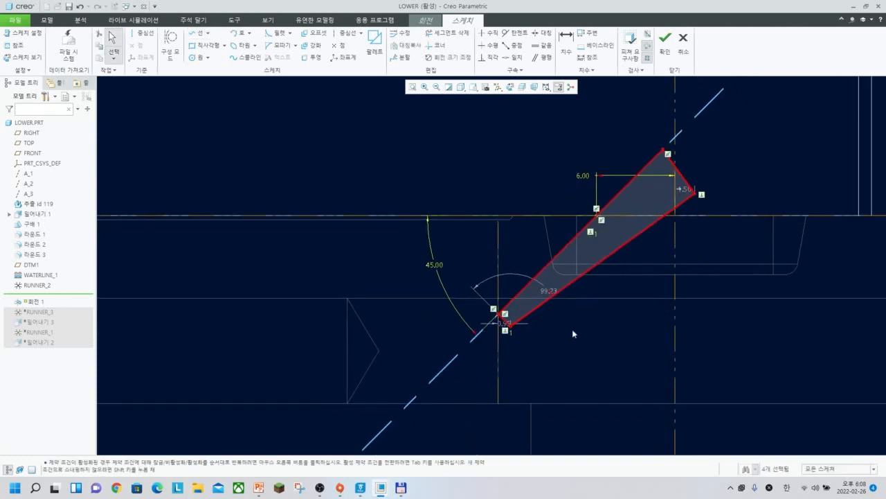
left_click(580, 333)
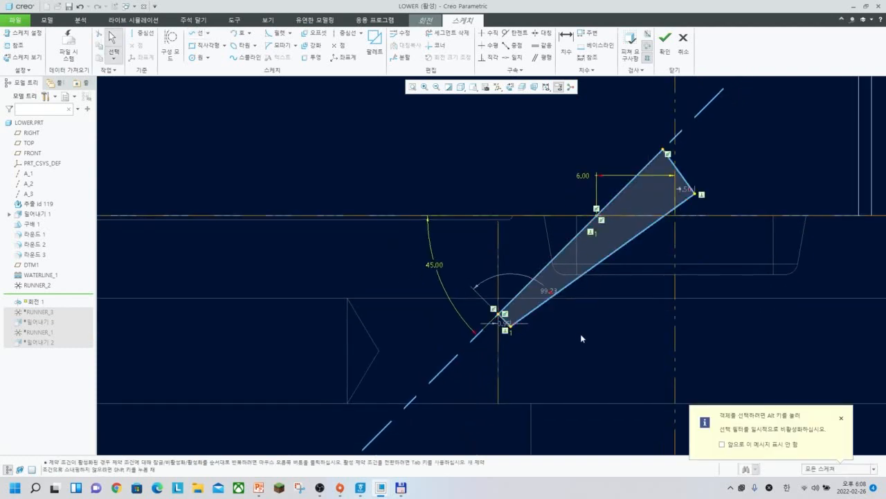
Dimension the corner of the profile's narrow end 0.3 from the centerline
left_click(563, 43)
scroll(502, 324, "down", 2)
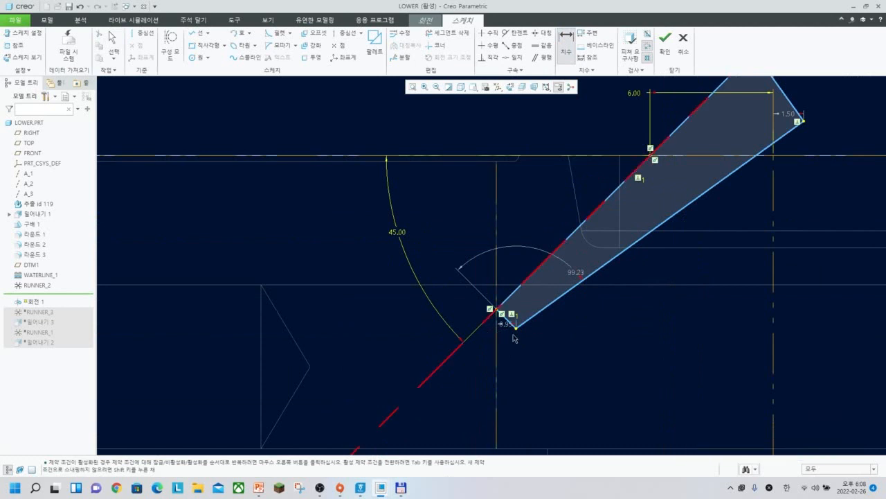
left_click(516, 333)
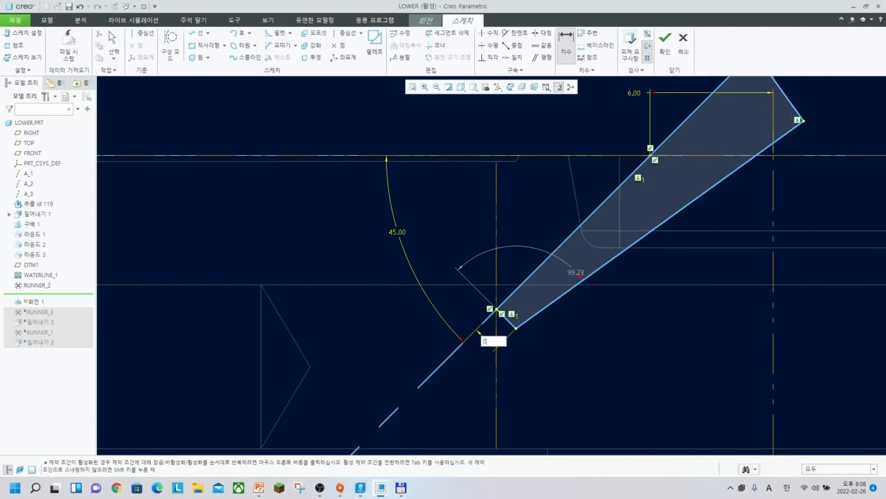
key("Return")
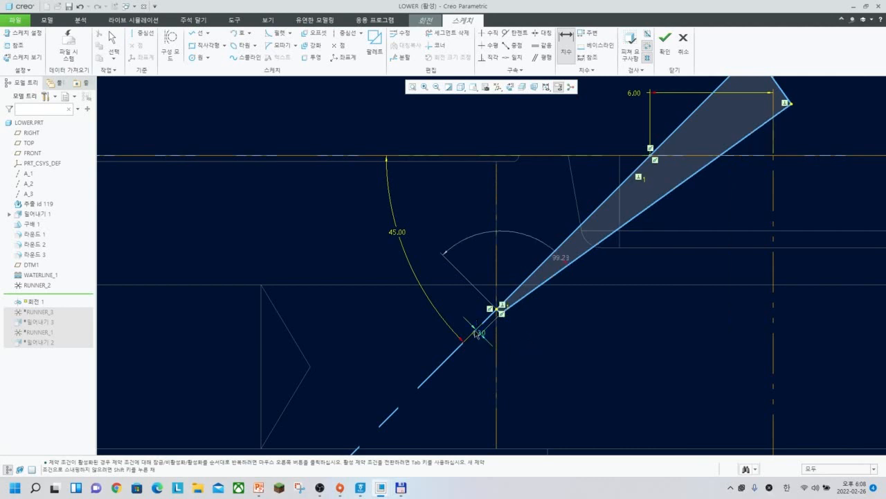
Set the narrow-end corner's distance from the centerline to 0.4
scroll(478, 334, "down", 1)
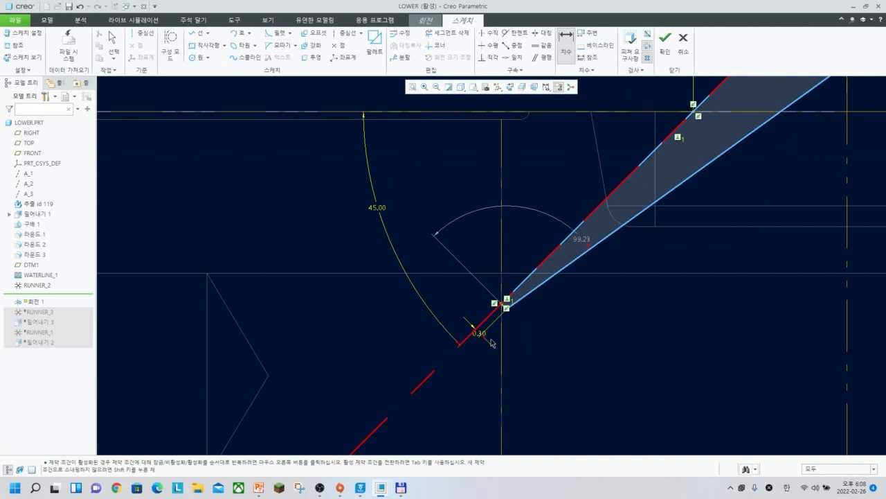
double_click(481, 338)
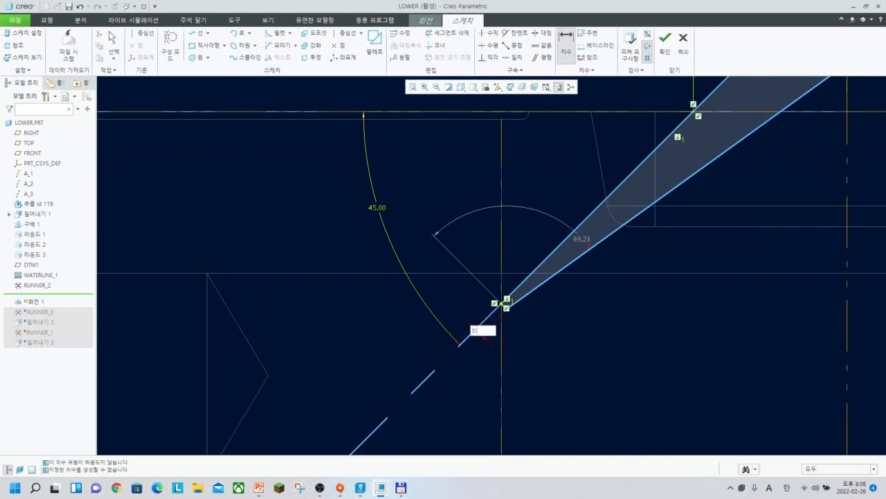
key("Return")
middle_click(564, 338)
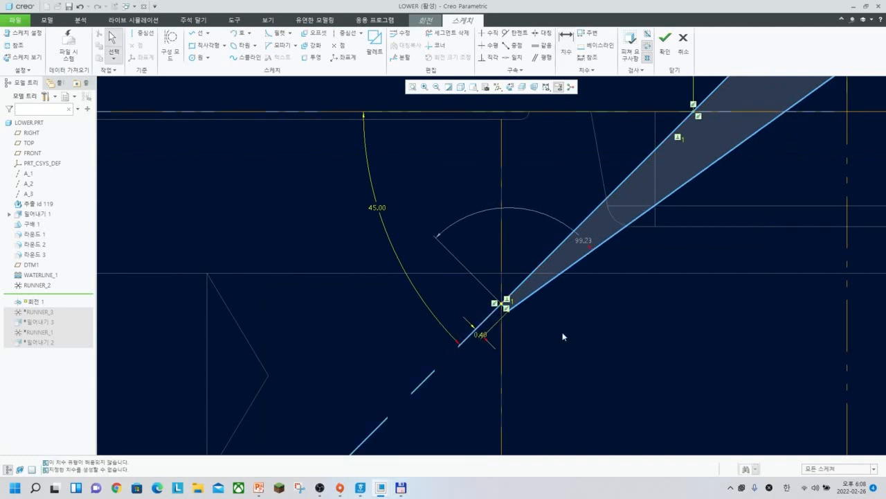
Dimension the angle between the centerline and the profile's outer slanted line as 10°
scroll(563, 337, "up", 2)
middle_click_drag(622, 272, 545, 291, "shift")
left_click(566, 43)
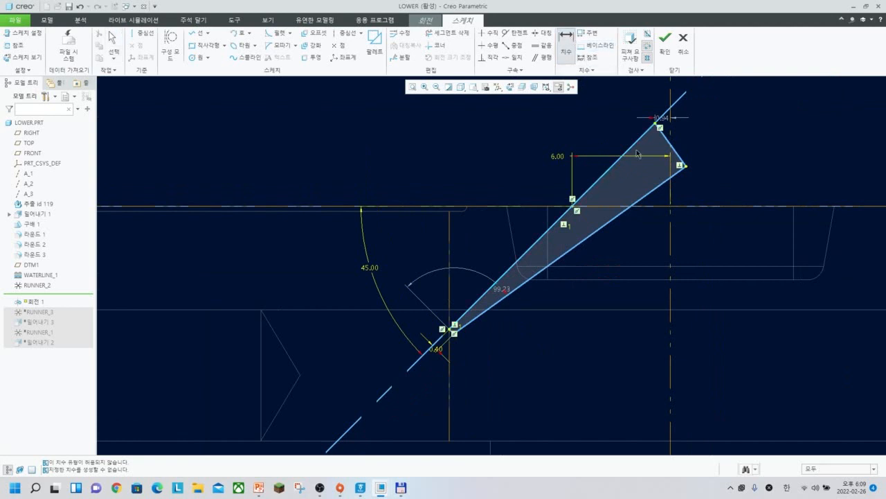
left_click(661, 117)
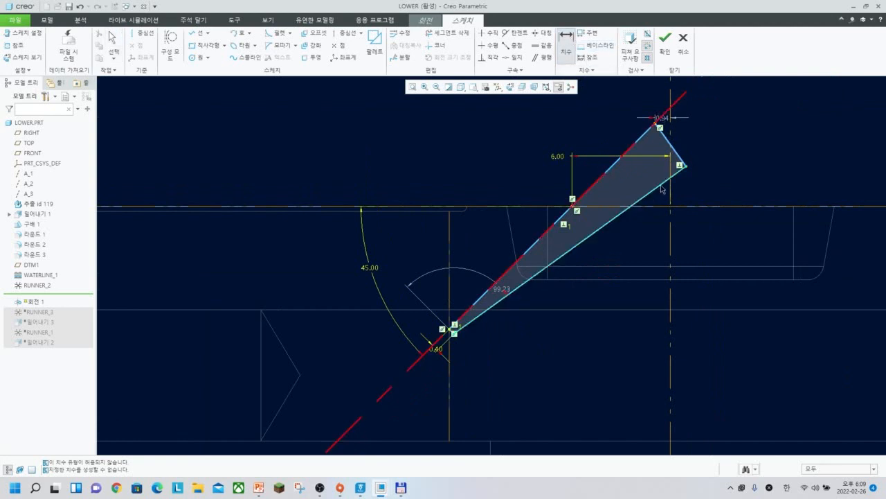
left_click(651, 193)
middle_click(688, 145)
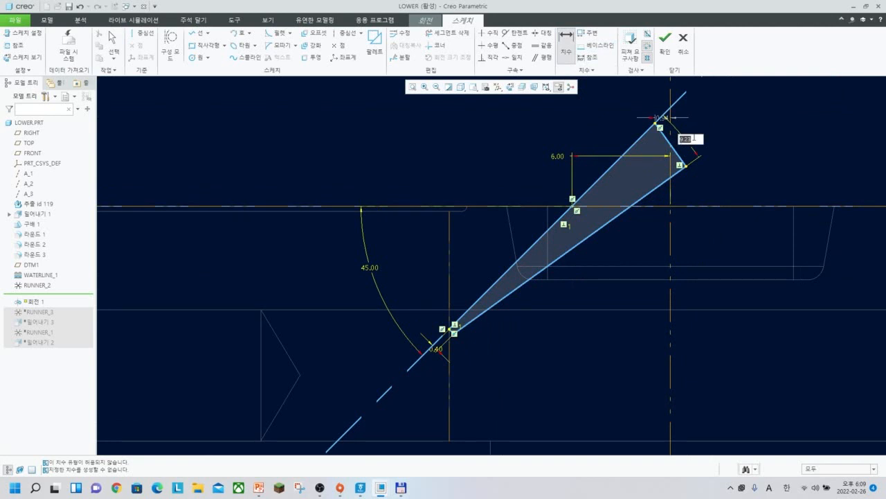
type("10")
key("Return")
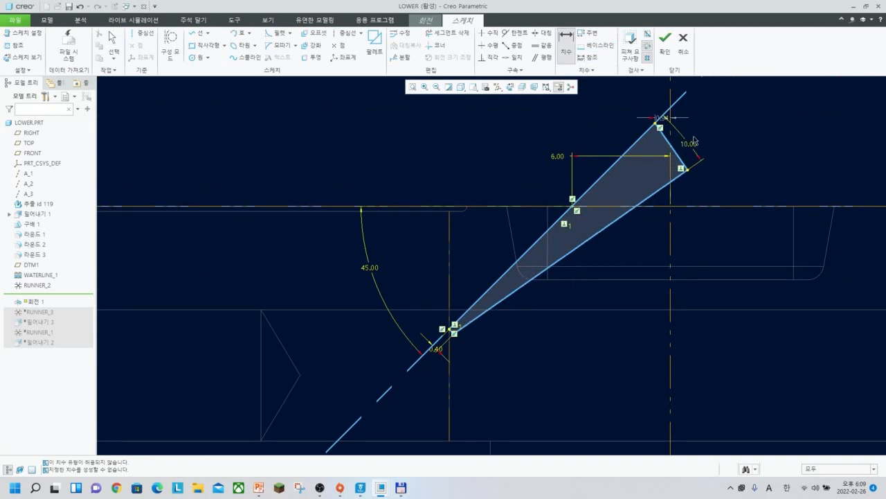
Finish the gate profile sketch and complete the 360° revolved surface
middle_click(744, 142)
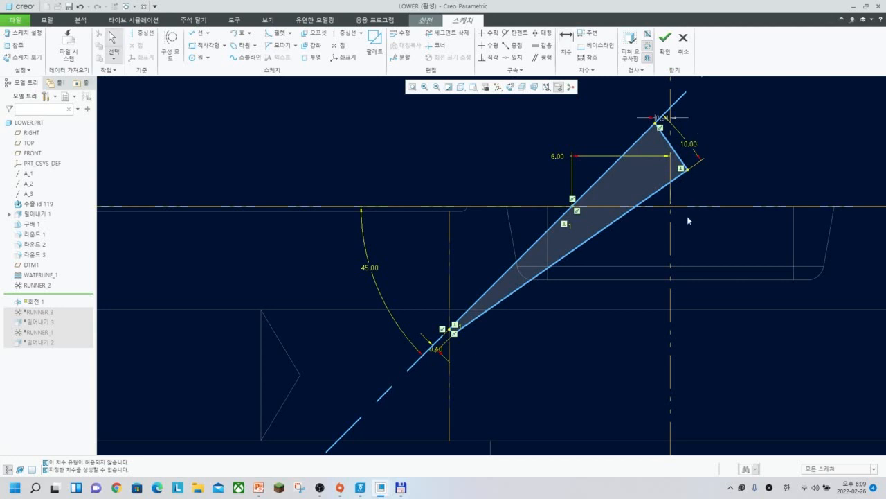
left_click(665, 43)
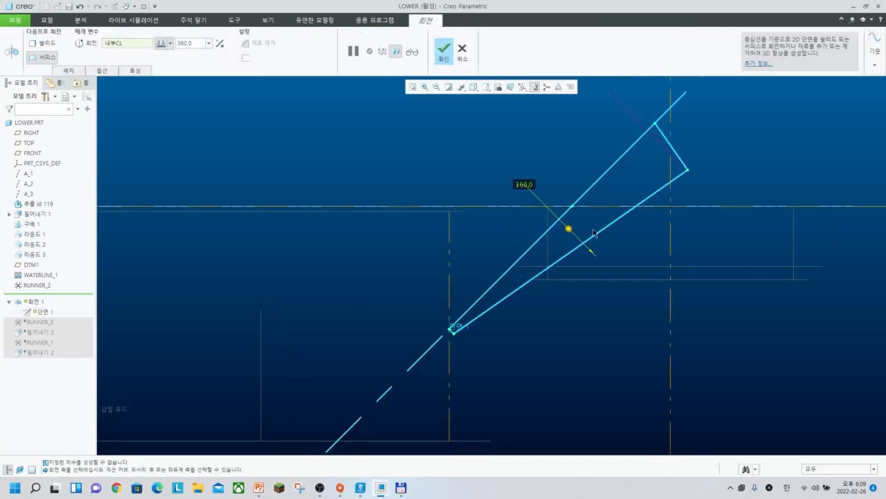
middle_click(616, 249)
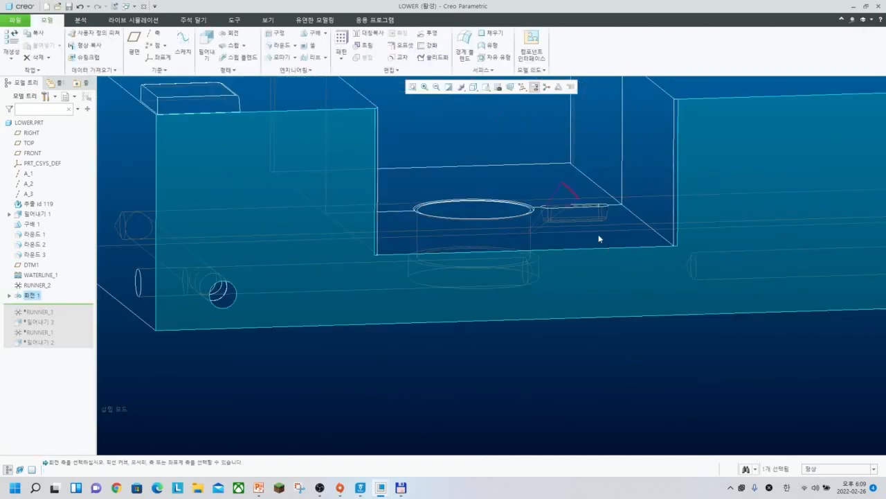
Display the LOWER part shaded with edges and inspect the conical gate surface between the hole and the runner
left_click(517, 141)
left_click(473, 86)
left_click(512, 108)
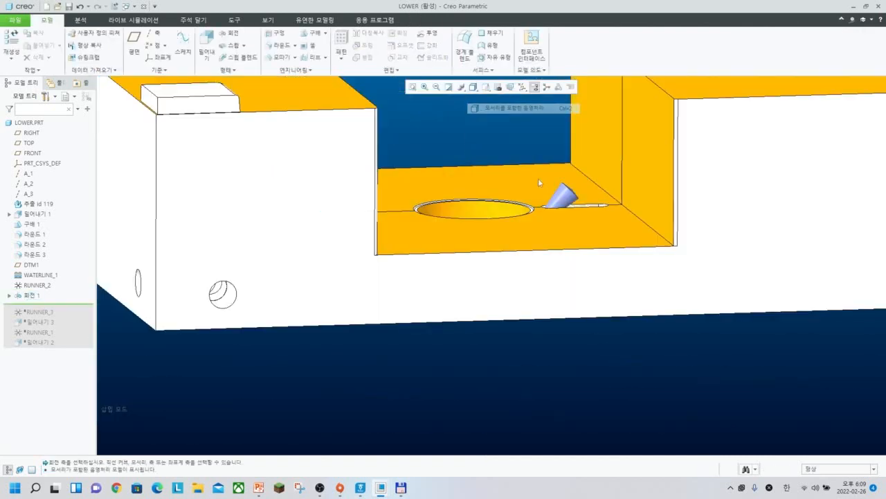
middle_click_drag(546, 219, 570, 310, "shift")
scroll(559, 222, "down", 6)
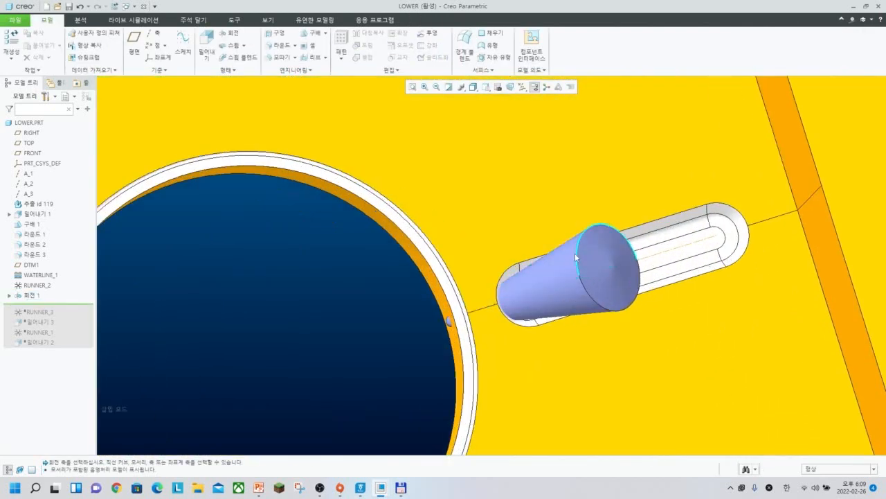
middle_click_drag(576, 258, 575, 275)
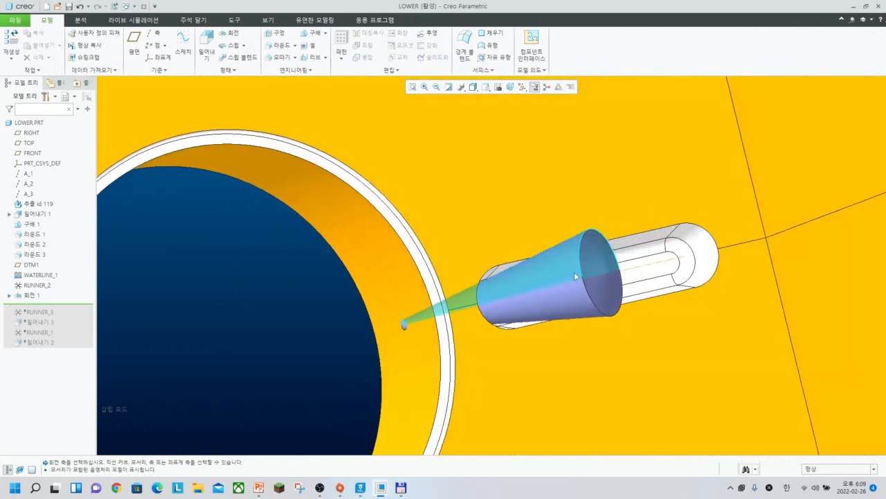
Select the whole revolved gate quilt and solidify it with material removal to cut the gate into the LOWER part
left_click(574, 272)
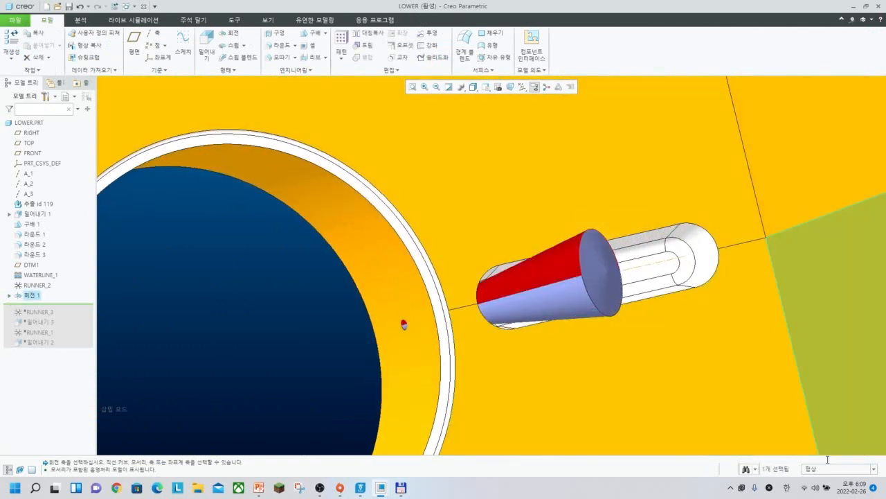
left_click(831, 469)
left_click(820, 434)
left_click(562, 297)
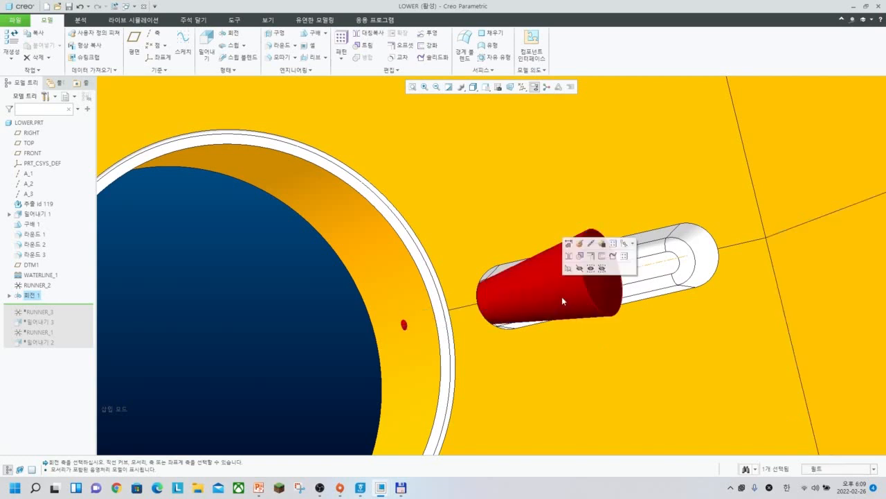
left_click(431, 57)
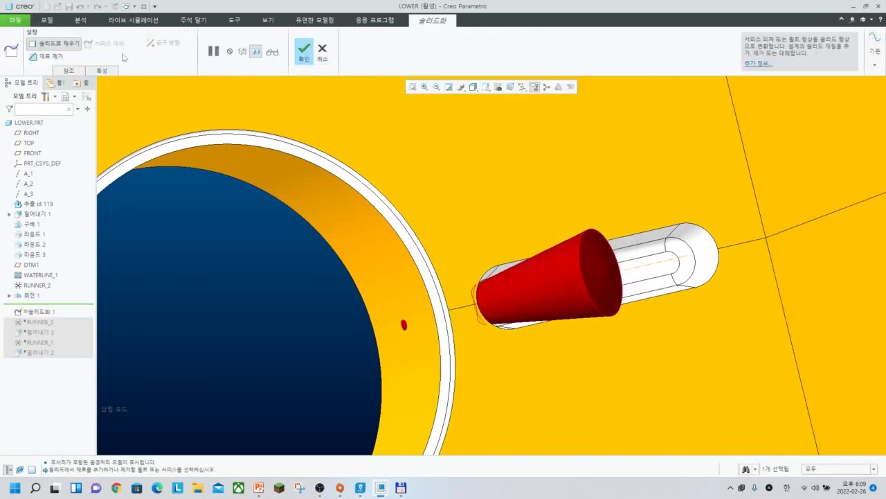
left_click(52, 57)
middle_click(311, 165)
middle_click_drag(495, 281, 515, 268)
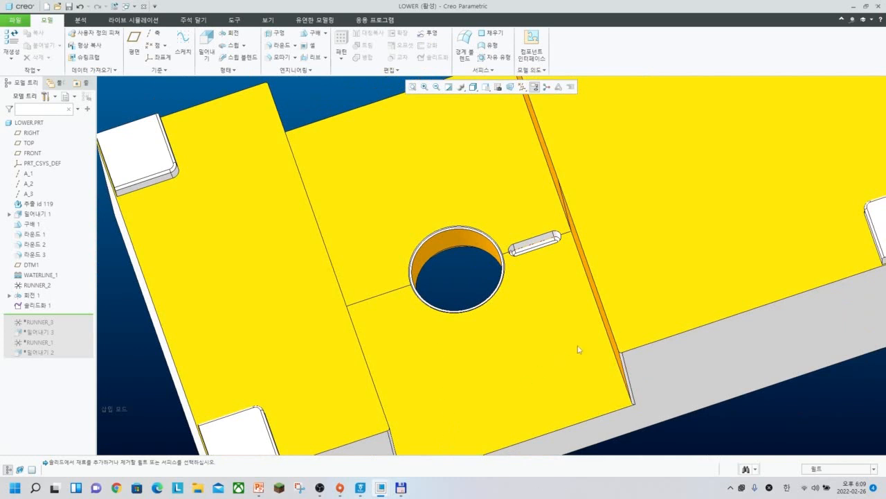
scroll(579, 350, "up", 2)
middle_click_drag(588, 329, 527, 299, "shift")
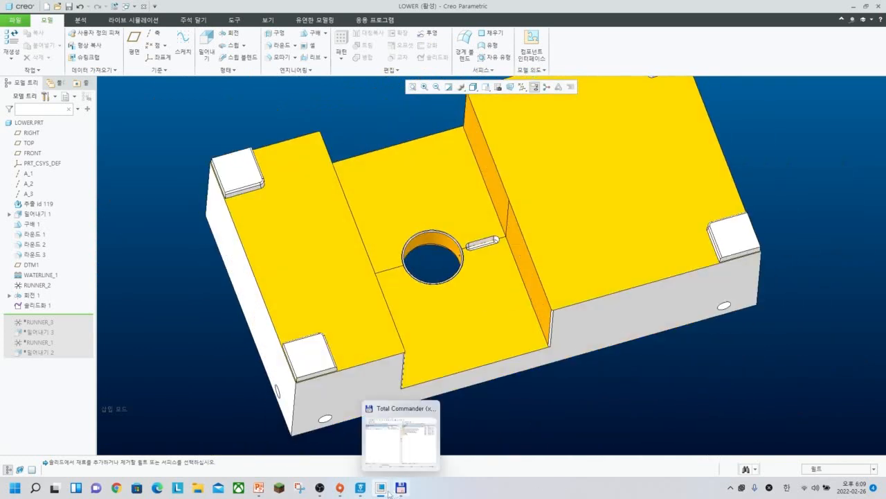
Switch to the other Creo Parametric session and open core.asm from the CREO folder
mouse_move(377, 493)
left_click(330, 428)
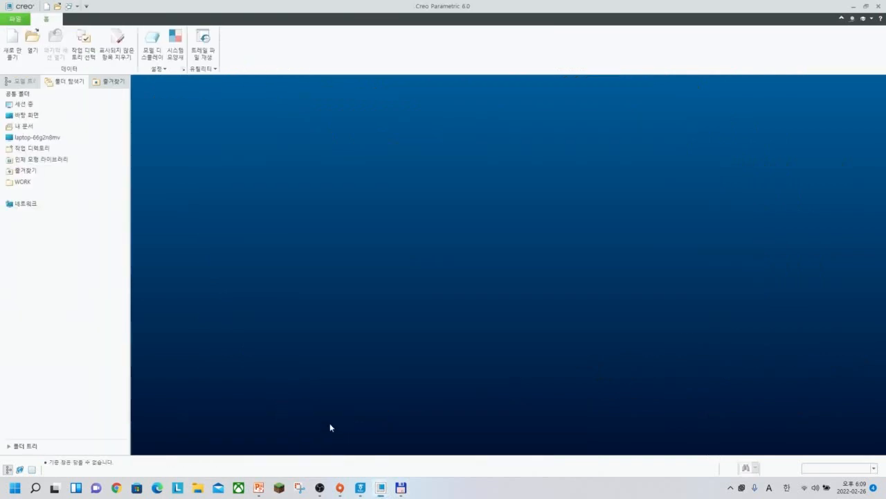
left_click(31, 40)
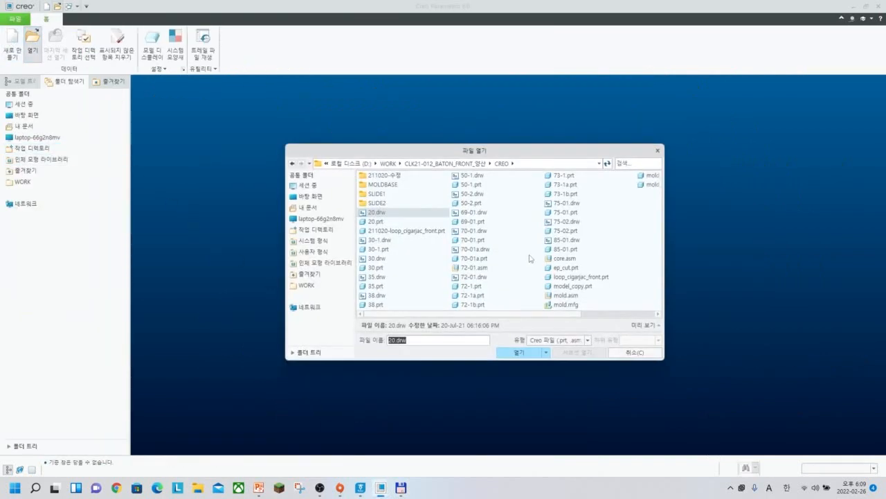
double_click(567, 258)
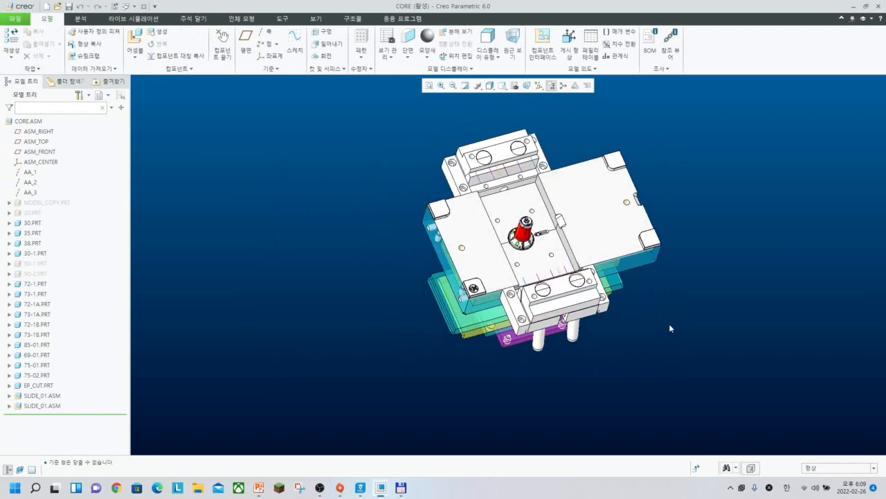
Show the datum planes and cut the CORE assembly open along ASM_RIGHT with a Solidify feature
key("F2")
left_click(648, 182)
key("s")
key("o")
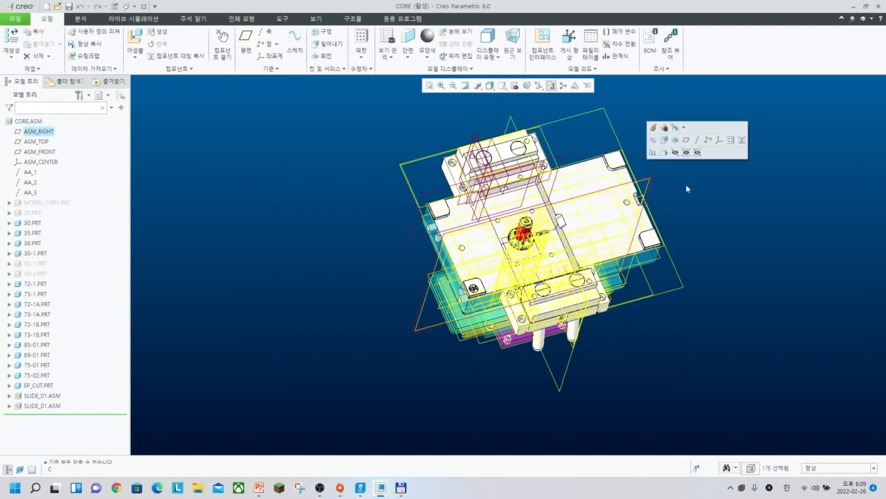
middle_click(699, 198)
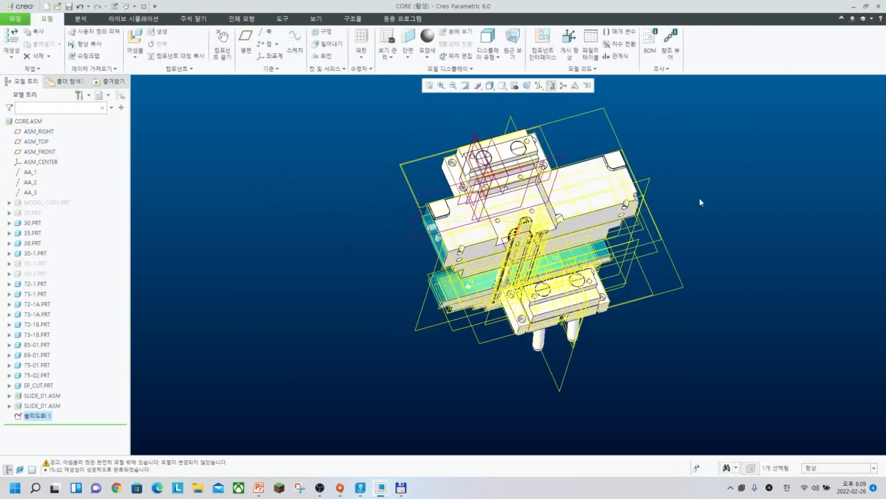
left_click(700, 198)
scroll(586, 261, "down", 2)
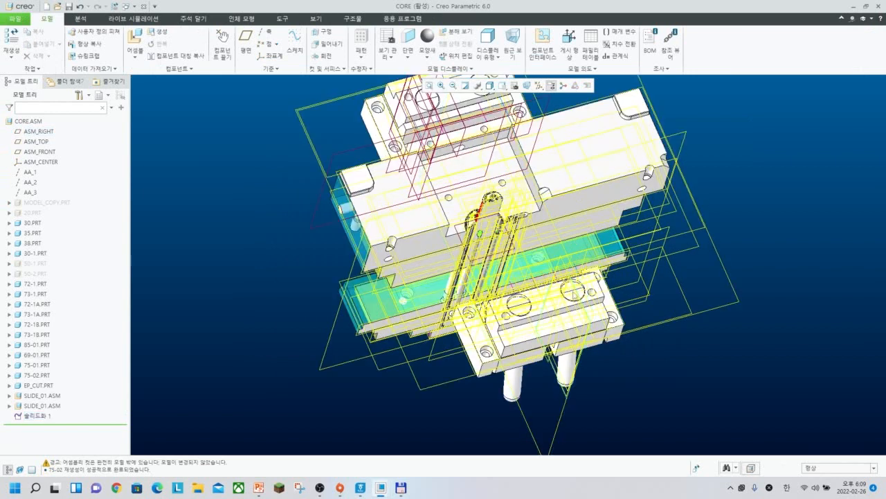
Hide both SLIDE_01.ASM subassemblies and turn off the datum plane display
left_click(39, 397)
left_click(42, 406, "ctrl")
left_click(60, 373)
middle_click_drag(353, 378, 450, 333)
key("F2")
Examine the tapered gate between the runner and the core in the sectioned assembly, viewed square to the cut face
mouse_move(632, 281)
middle_mouse_down()
mouse_move(634, 263)
mouse_move(637, 270)
middle_mouse_up()
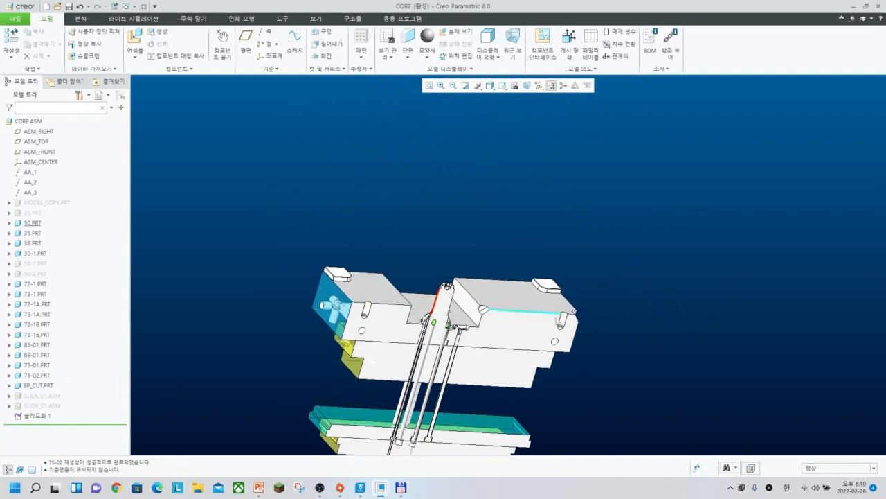
left_click(541, 322)
left_click(565, 294)
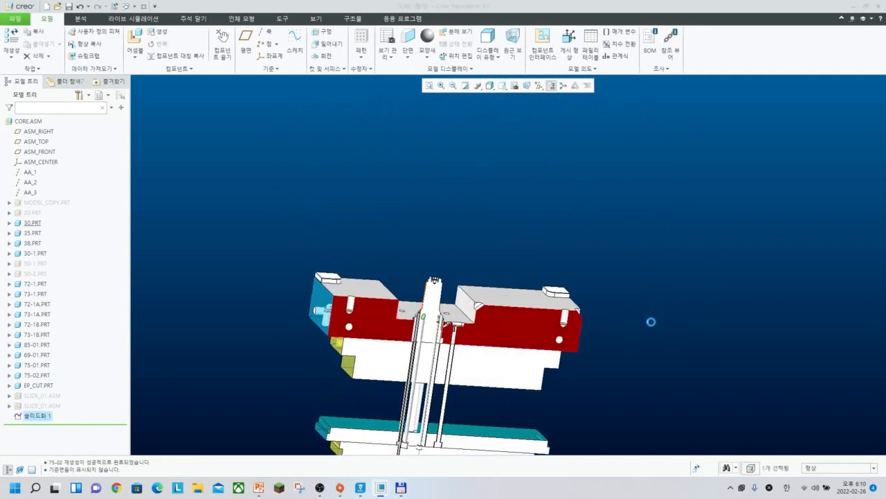
scroll(417, 318, "down", 8)
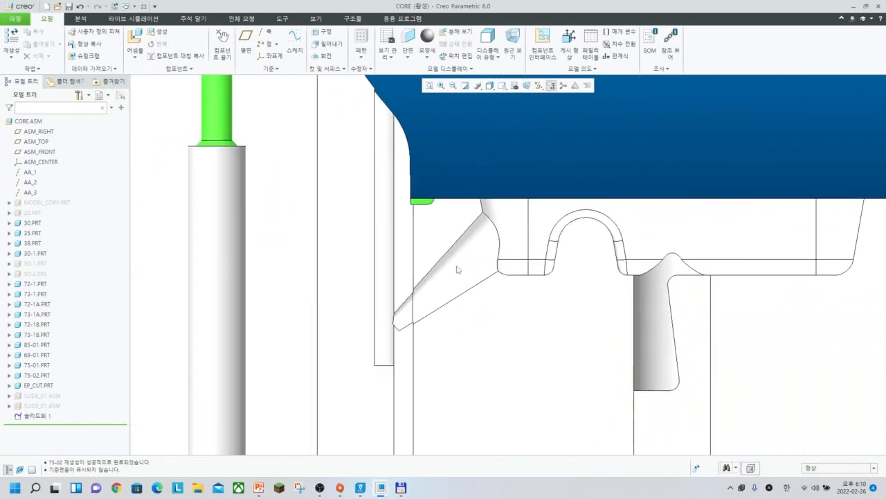
middle_click_drag(442, 289, 416, 232)
left_click(412, 233)
scroll(443, 317, "down", 6)
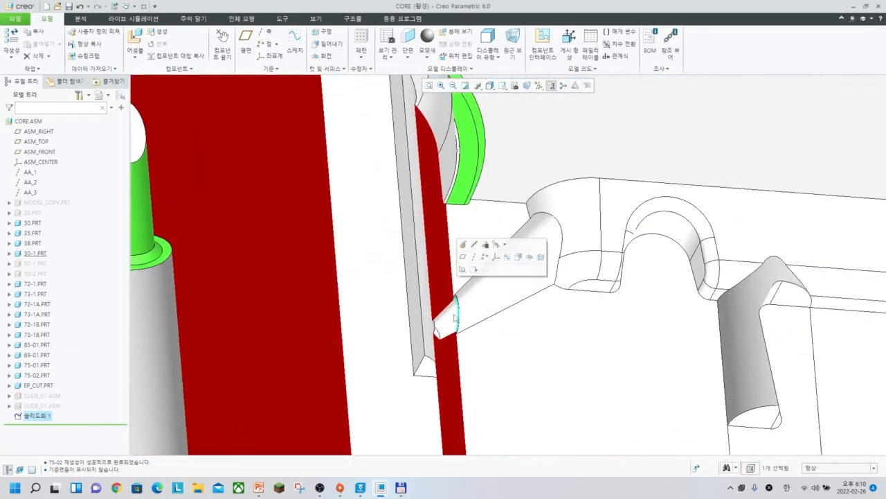
scroll(431, 322, "up", 6)
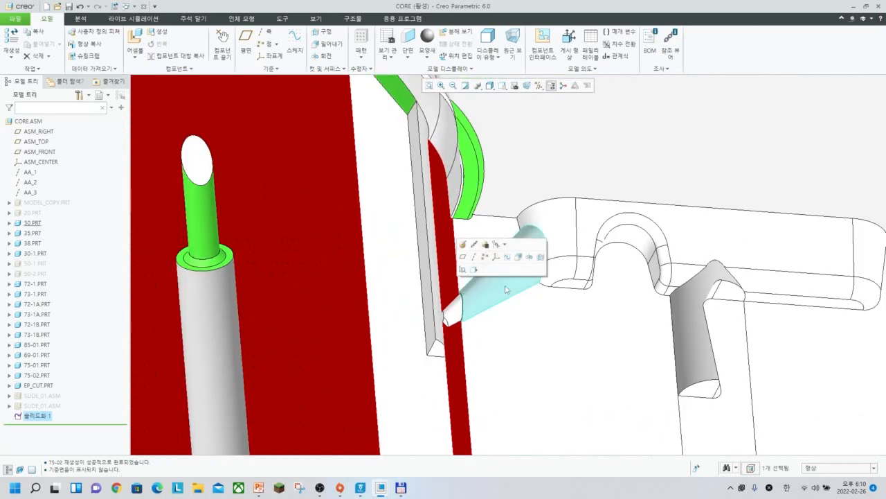
Reopen the definition of the assembly's ASM_RIGHT section cut, view the uncut runner and core, and accept the definition
left_click(496, 292)
left_click(452, 291)
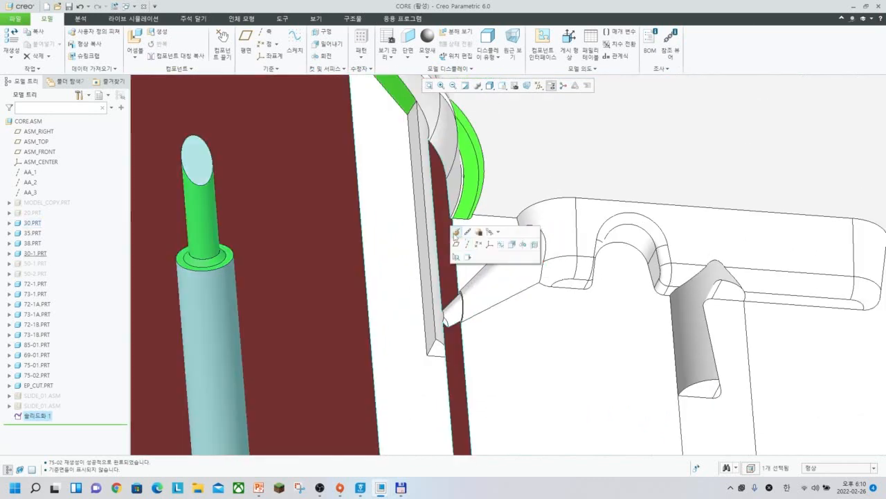
left_click(455, 233)
scroll(469, 290, "up", 6)
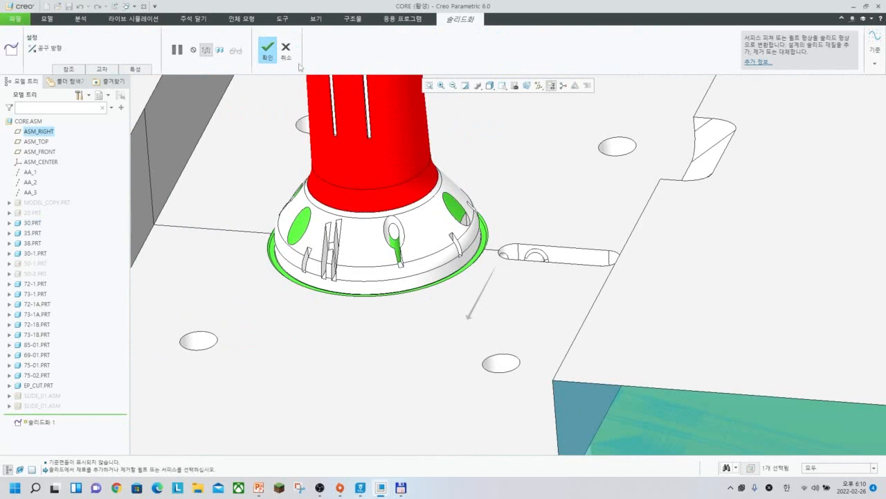
left_click(268, 49)
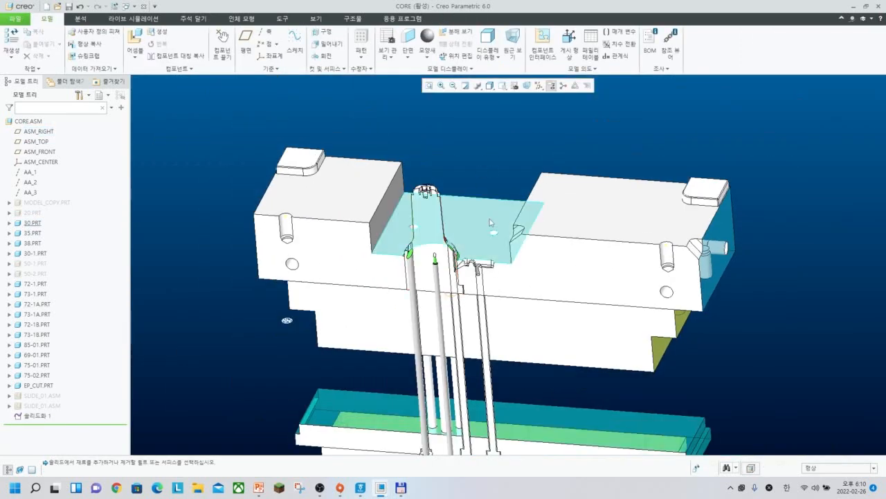
Select the core insert 30-1.PRT in the assembly and open it in its own window
middle_click_drag(491, 222, 464, 303)
scroll(458, 298, "down", 5)
left_click(454, 262)
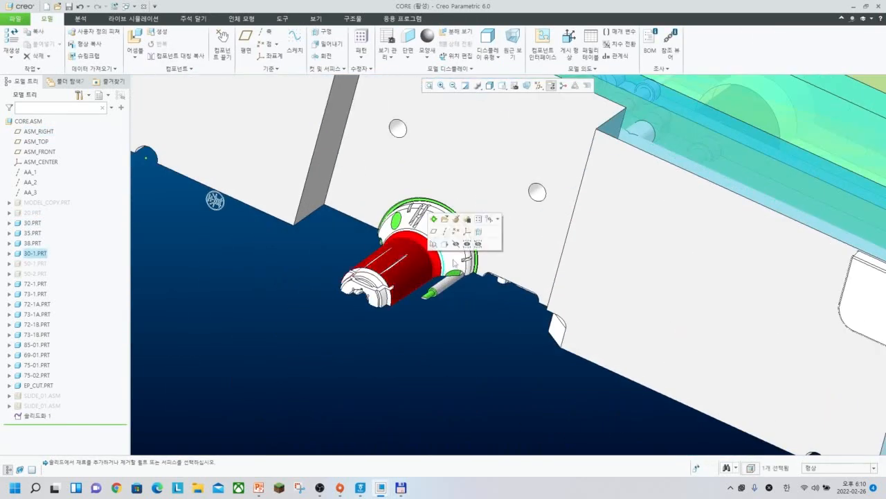
left_click(445, 219)
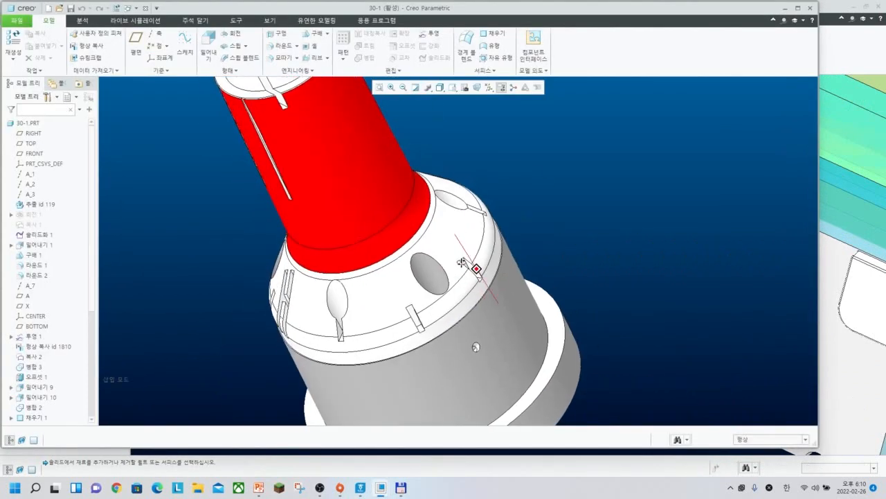
Examine the 30-1 core insert and its feature list, highlighting the copied geometry, around the small gate hole in its side
middle_click_drag(462, 262, 457, 266)
middle_click_drag(458, 265, 496, 219, "shift")
scroll(65, 343, "down", 3)
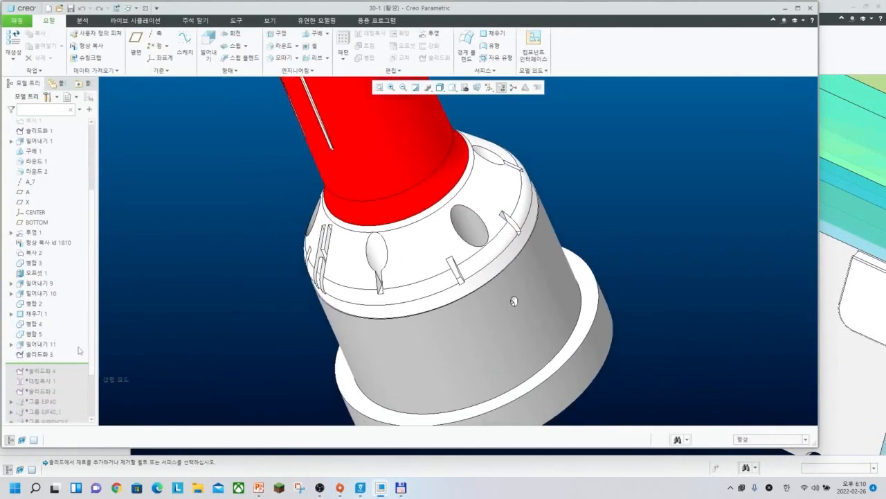
left_click(43, 245)
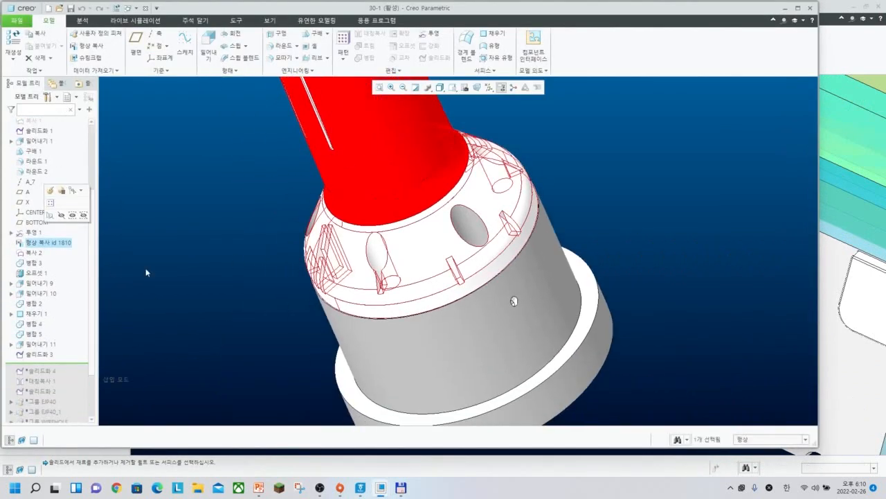
left_click(49, 347)
left_click(46, 362)
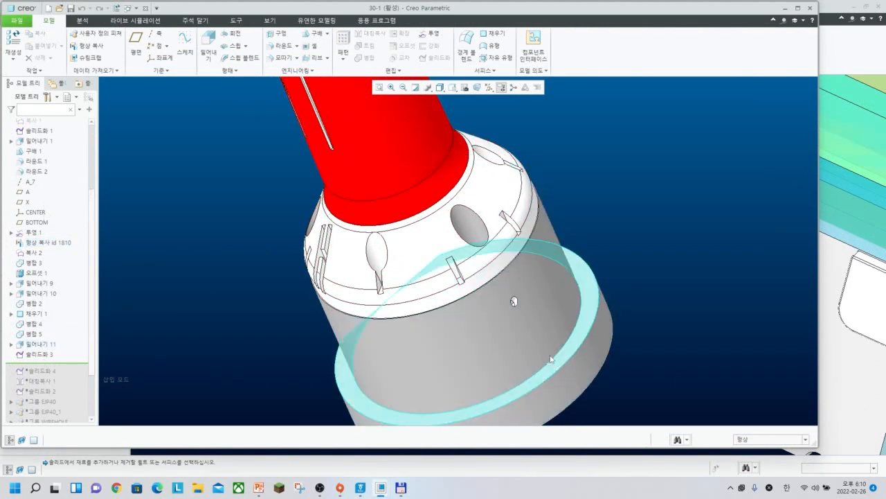
scroll(534, 348, "up", 2)
scroll(534, 348, "up", 2)
Identify the revolve that forms the side gate hole in 30-1, open its section sketch for editing and examine the gate profile
left_click(483, 238)
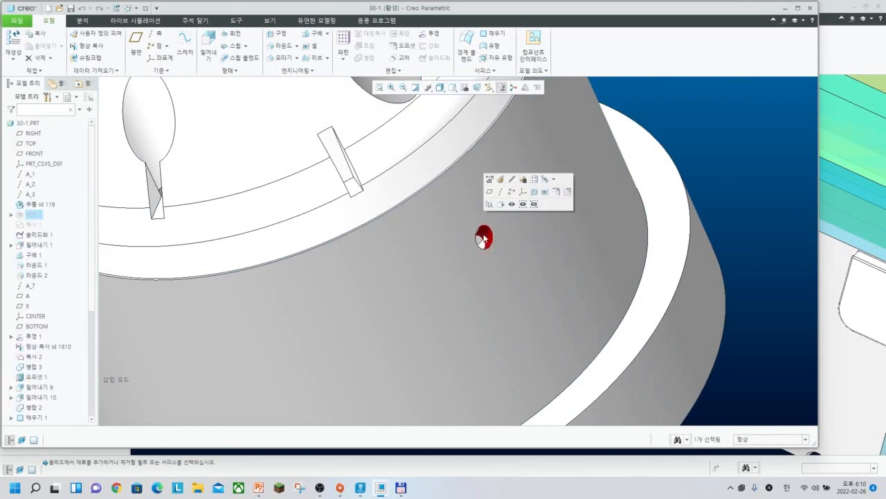
left_click(12, 216)
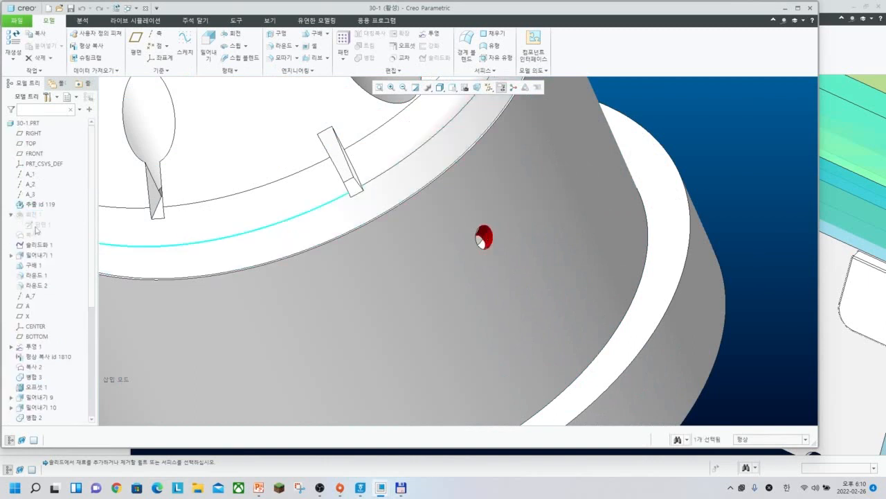
left_click(39, 224)
left_click(54, 185)
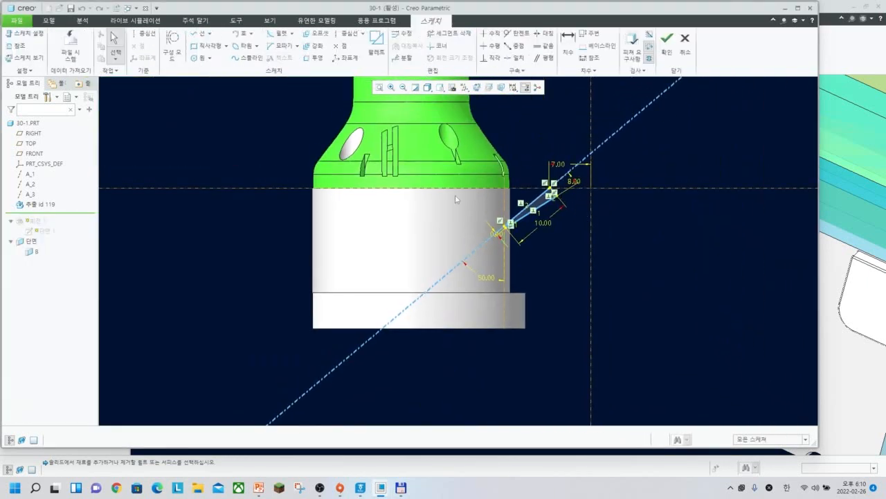
scroll(498, 226, "up", 5)
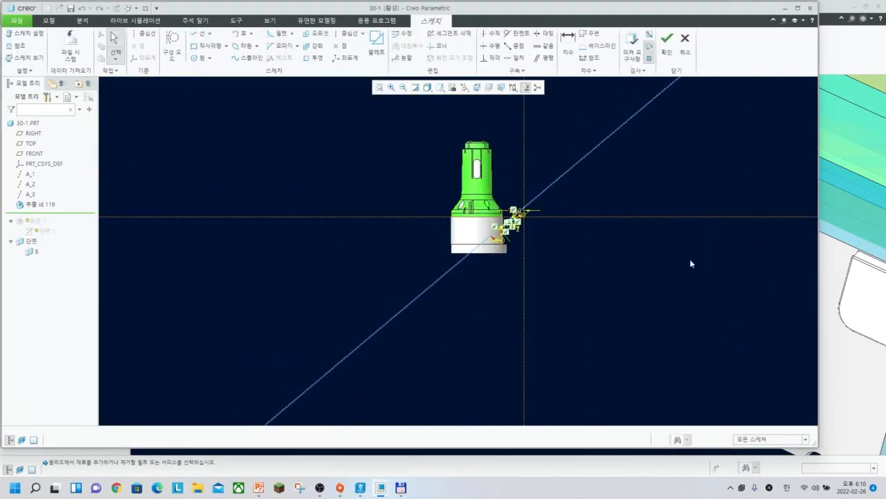
scroll(513, 226, "down", 8)
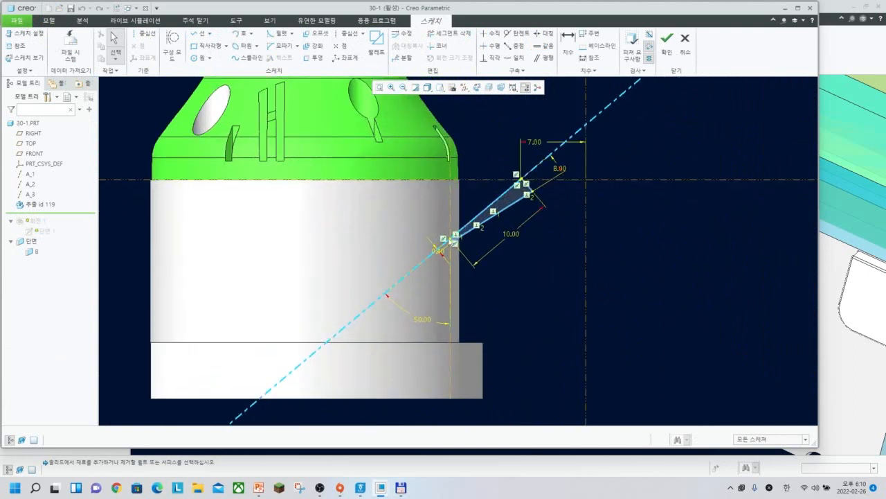
Exit the side gate's section sketch in 30-1 without saving changes and close the part window
scroll(452, 243, "down", 4)
scroll(488, 275, "up", 3)
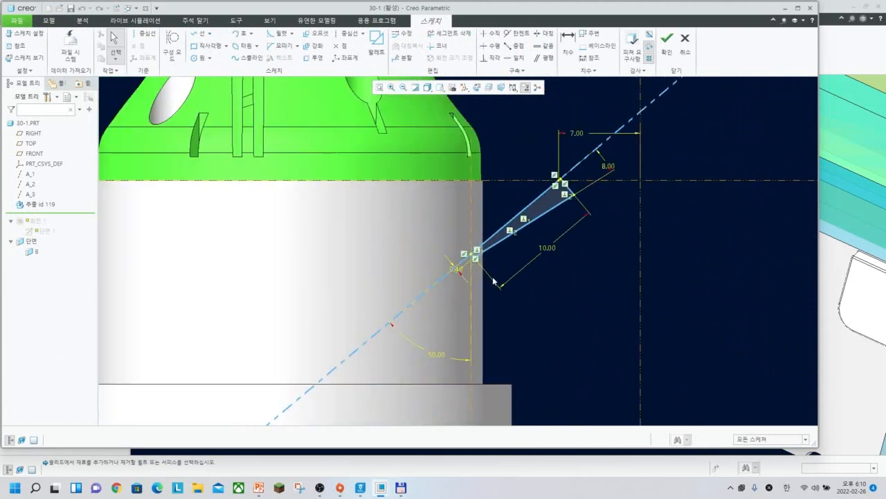
left_click(685, 43)
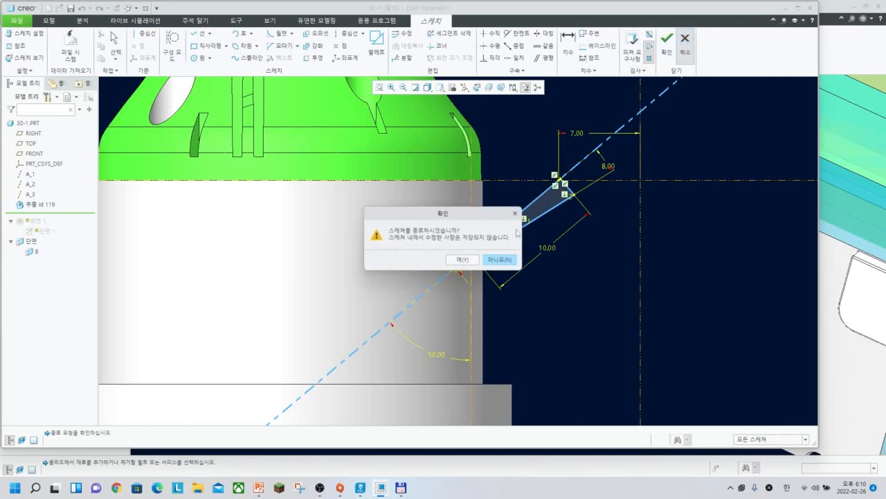
left_click(461, 258)
mouse_move(488, 250)
middle_mouse_down()
mouse_move(473, 267)
mouse_move(500, 278)
middle_mouse_up()
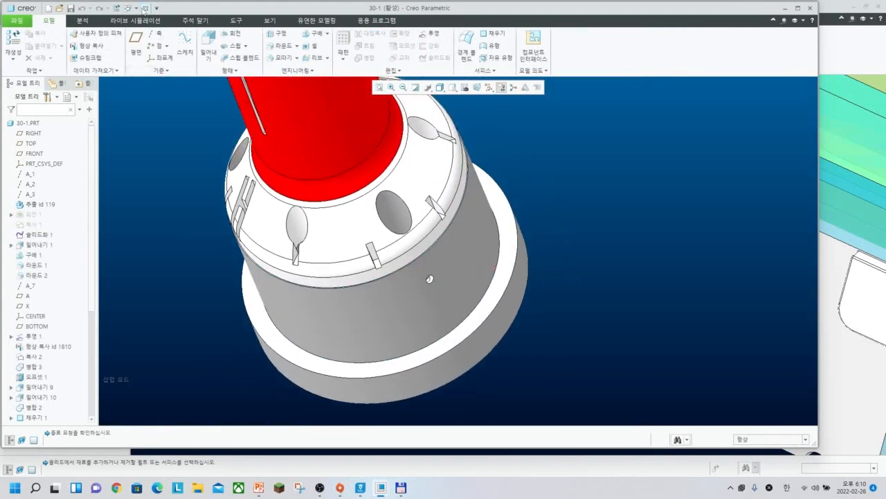
left_click(145, 9)
Orient the CORE assembly's view normal to the Solidify 1 section face and examine the gate where it meets the core insert
scroll(360, 221, "up", 3)
middle_click_drag(360, 222, 444, 190)
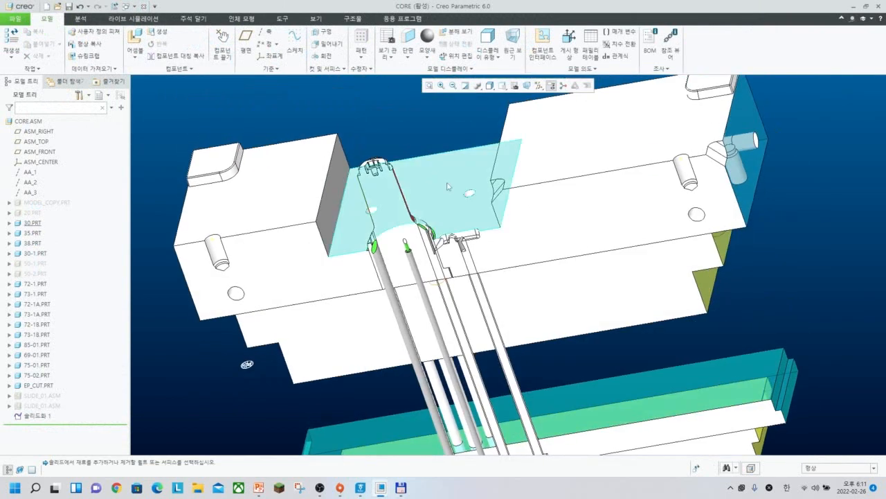
left_click(544, 226)
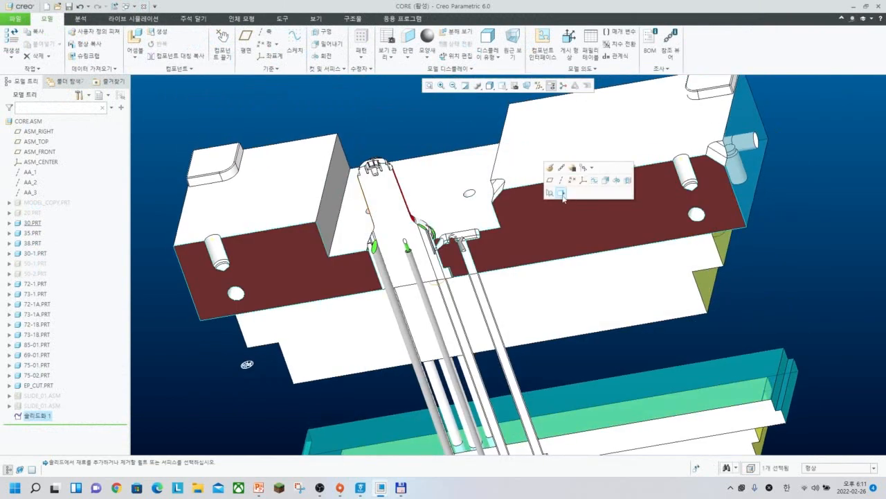
left_click(550, 170)
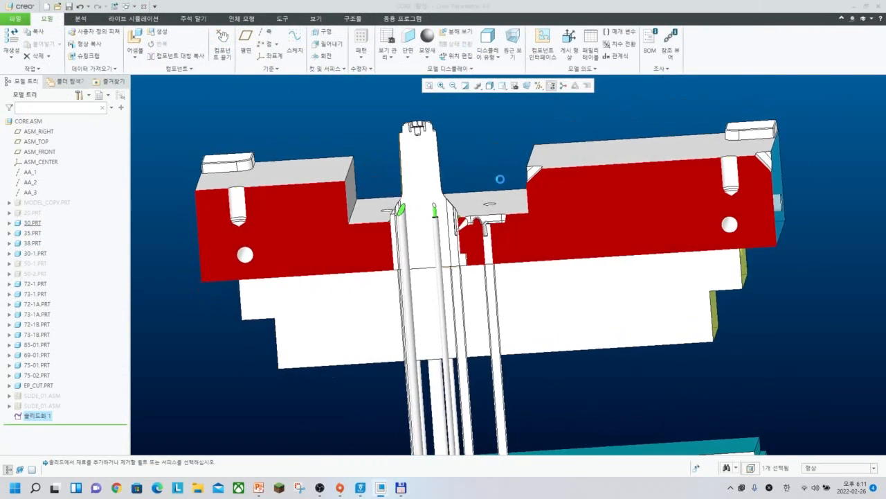
scroll(497, 216, "up", 10)
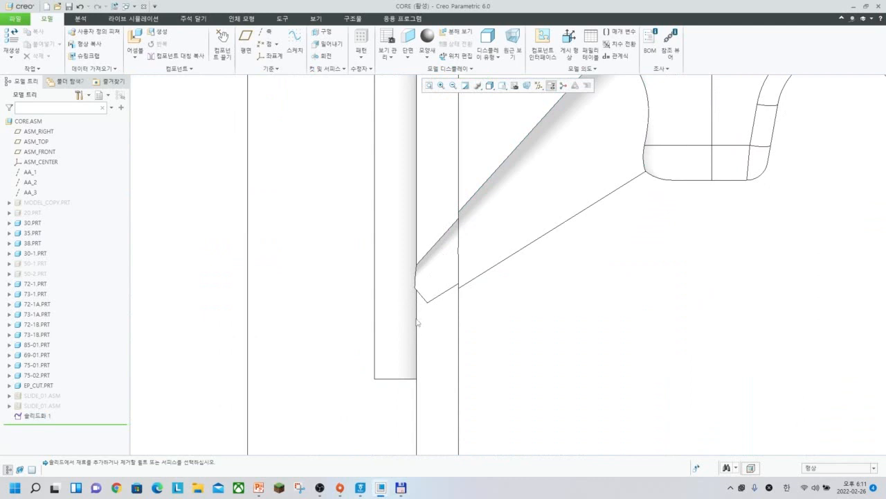
scroll(451, 260, "up", 4)
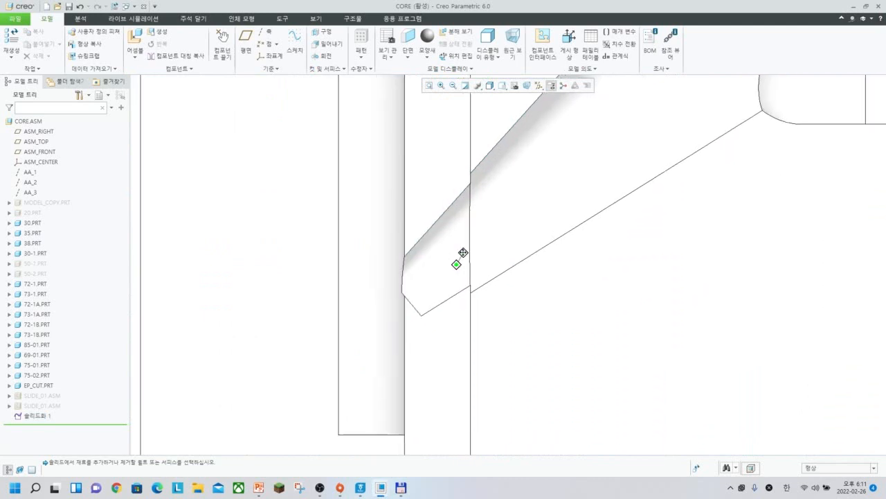
middle_click_drag(481, 217, 462, 242, "shift")
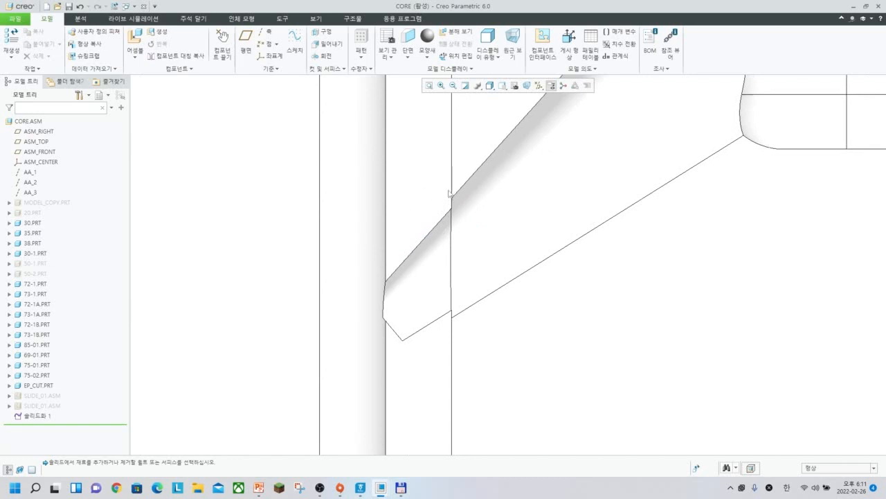
Highlight the gate surface in 30-1 and the two tapered gate edges of the section cut to compare where they meet
left_click(443, 239)
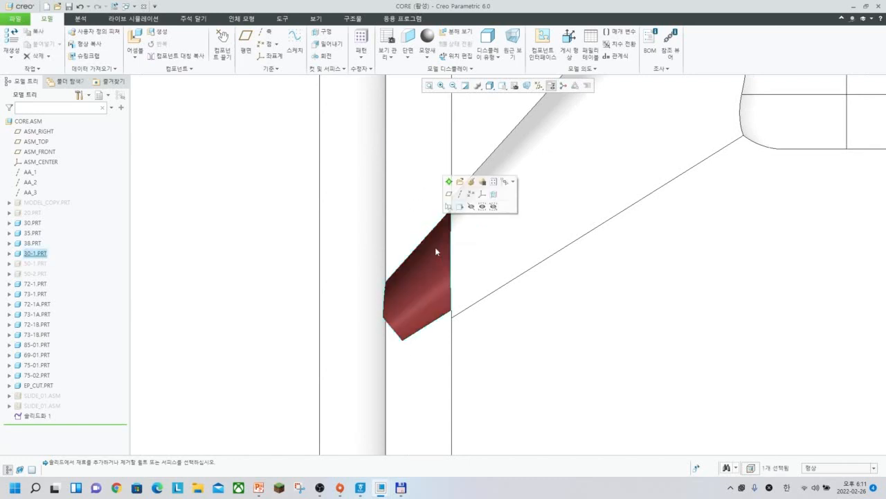
scroll(435, 273, "down", 2)
scroll(522, 147, "down", 3)
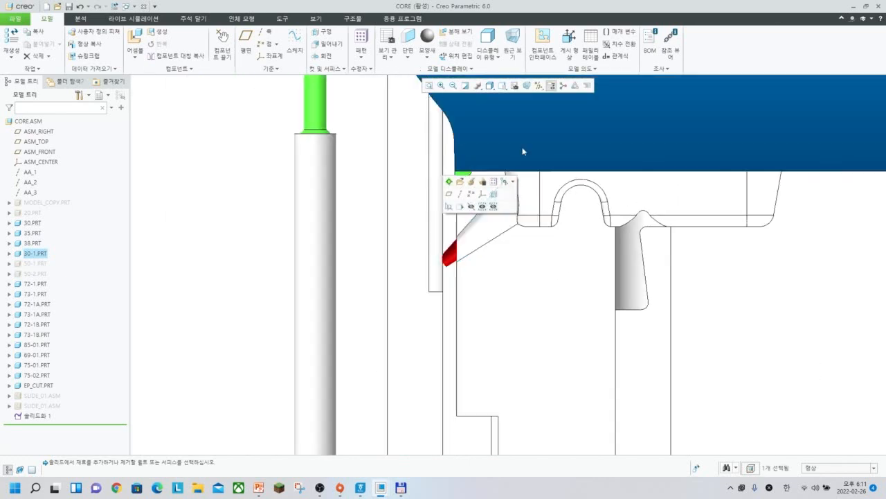
left_click(522, 149)
scroll(506, 223, "up", 5)
scroll(408, 266, "up", 2)
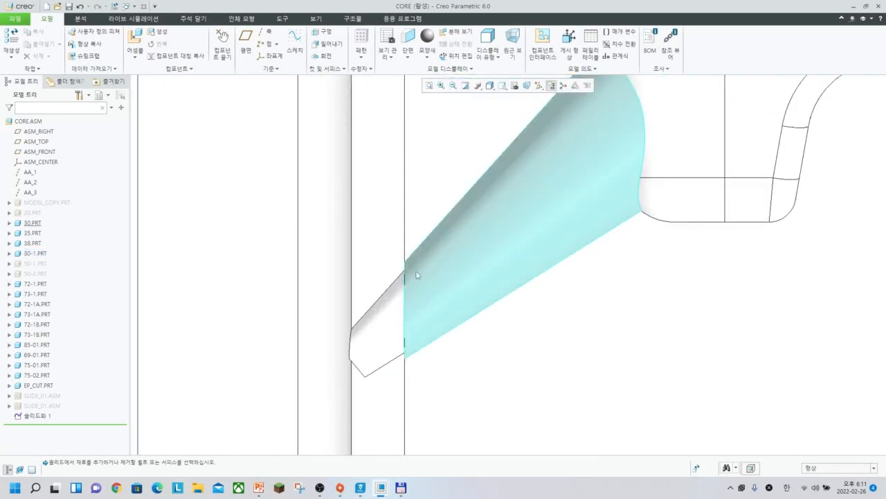
left_click(408, 262)
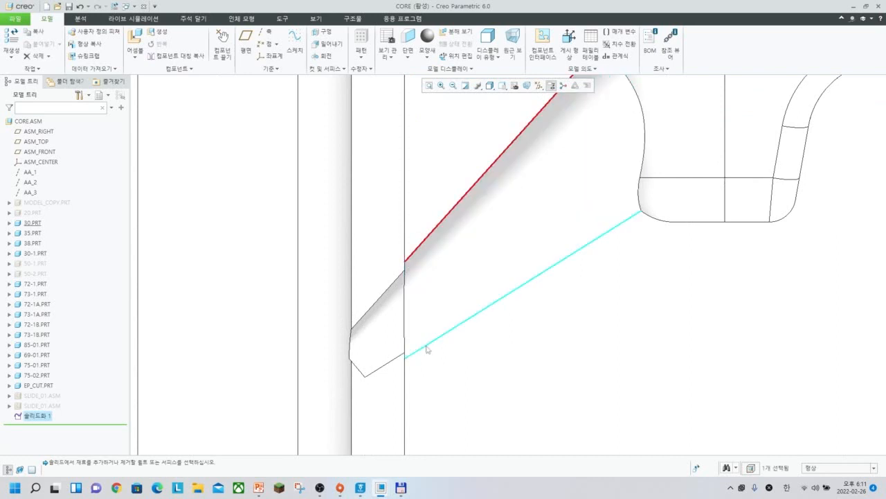
left_click(418, 351, "ctrl")
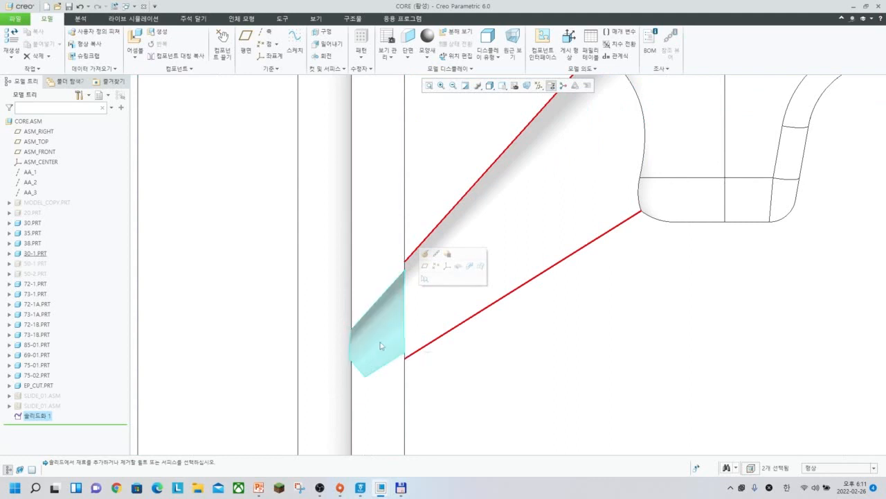
middle_click_drag(354, 346, 428, 338)
scroll(428, 338, "up", 3)
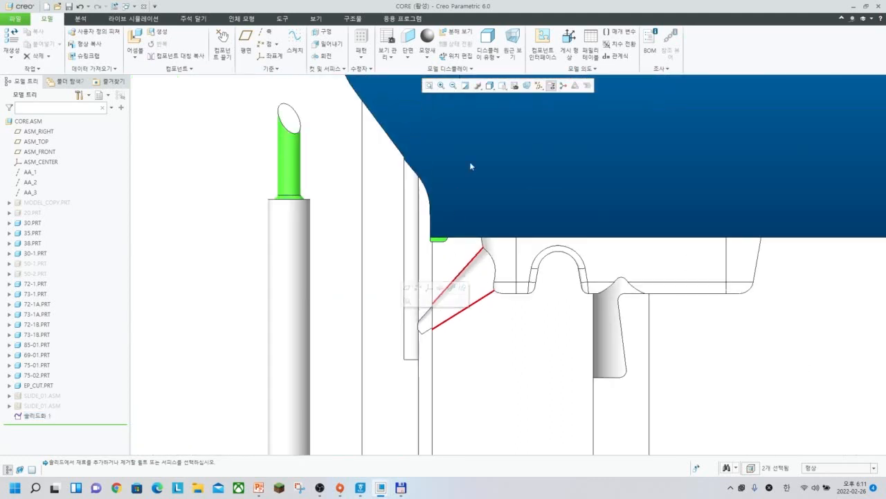
left_click(471, 167)
Examine the gate's tip edges on the 30-1 insert against the ejector slot wall
scroll(426, 328, "down", 10)
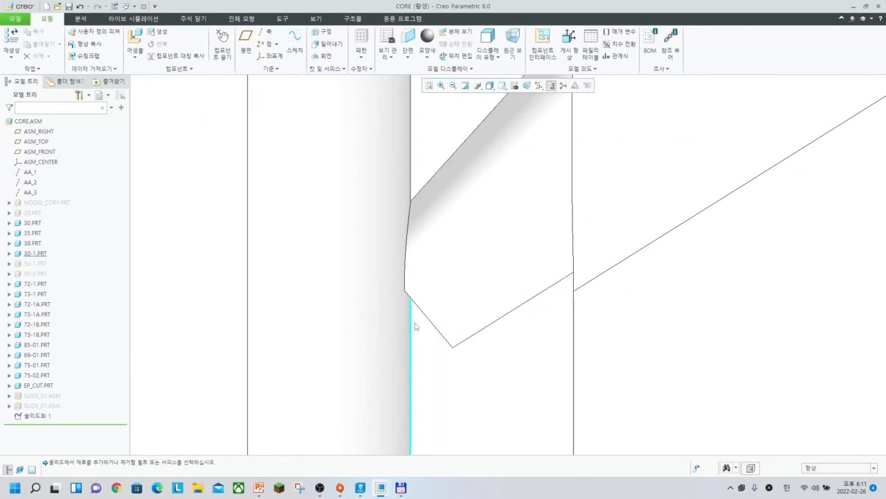
scroll(398, 291, "down", 1)
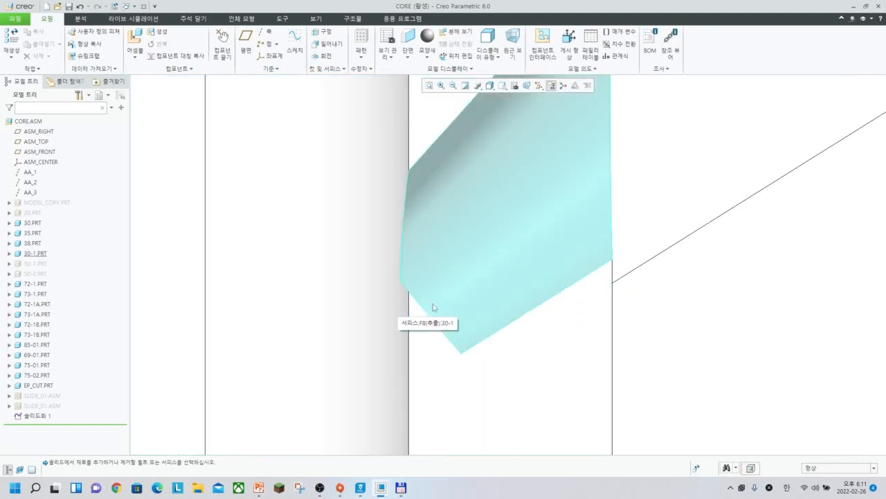
scroll(439, 282, "down", 4)
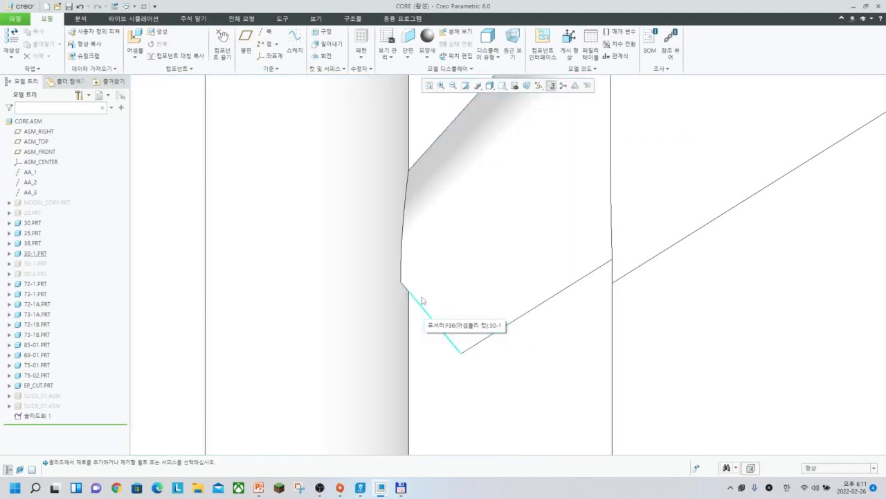
scroll(425, 331, "down", 2)
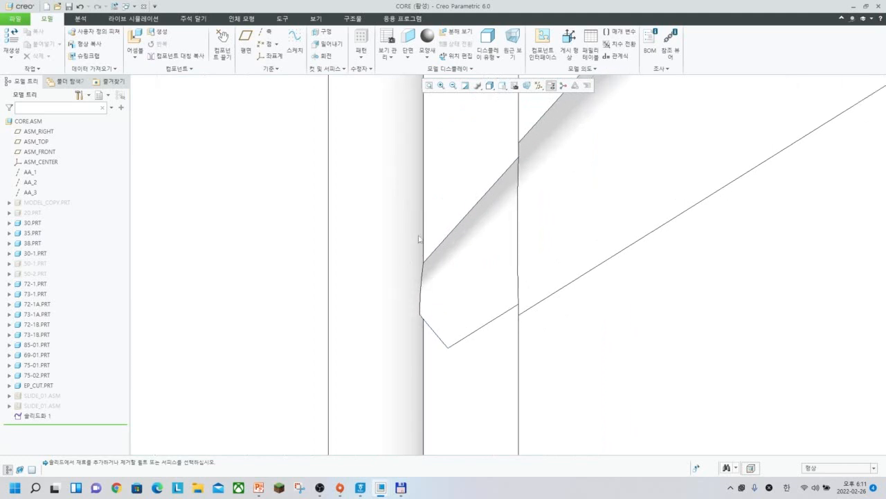
scroll(466, 313, "up", 5)
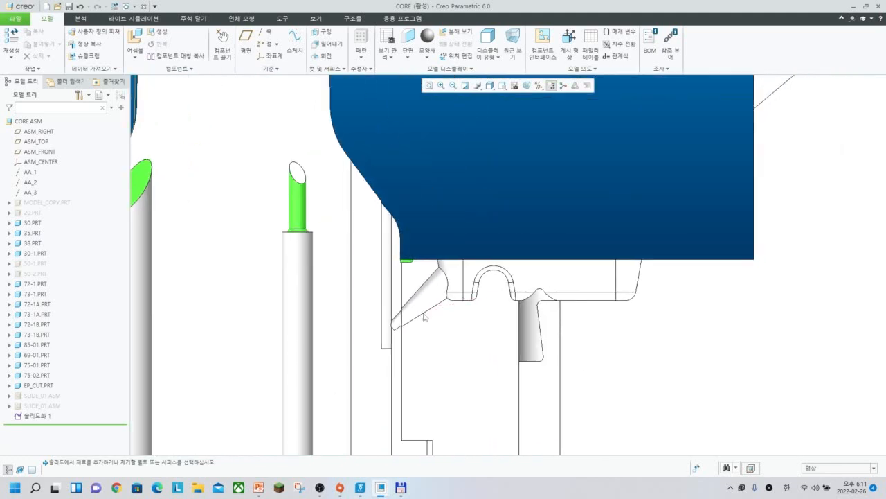
Examine the sectioned runner, its arched bridge and the undercut pin pocket, highlighting the arch's rounded surface in part 30
middle_click_drag(539, 287, 549, 265, "shift")
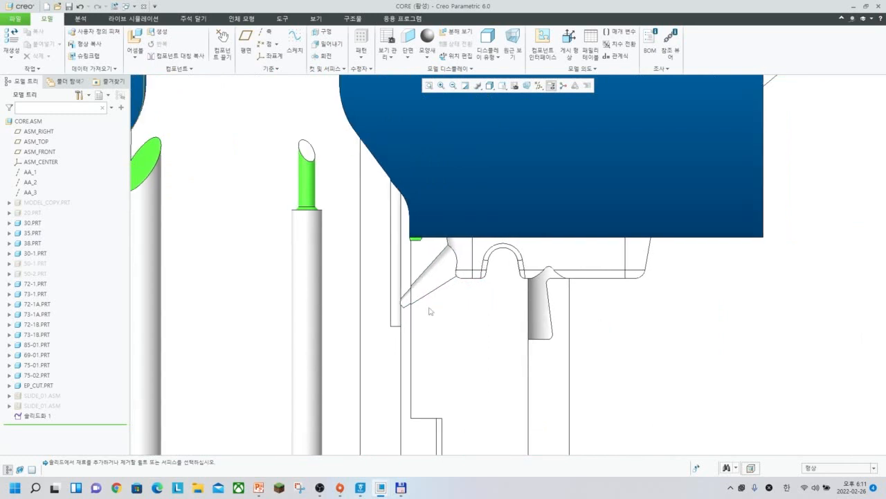
scroll(429, 311, "up", 2)
scroll(519, 259, "up", 4)
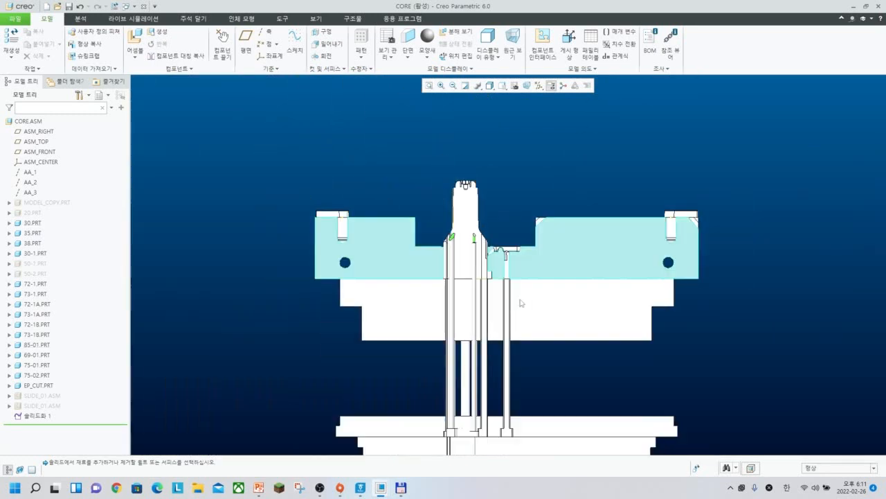
middle_click_drag(485, 436, 473, 348, "shift")
scroll(530, 260, "down", 6)
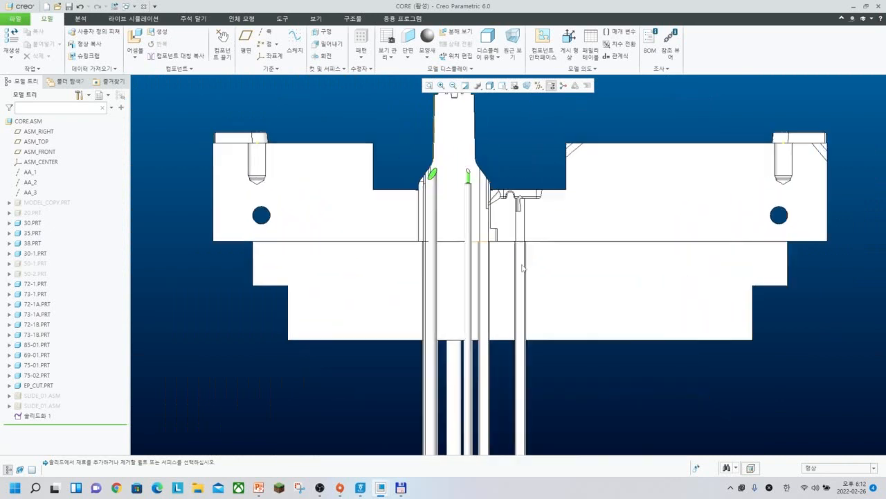
scroll(528, 263, "down", 3)
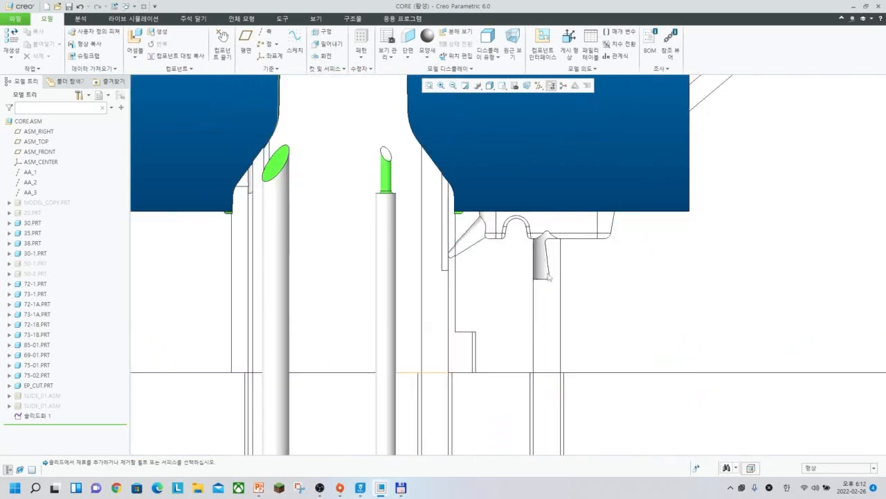
middle_click_drag(523, 313, 523, 348, "shift")
scroll(500, 277, "down", 3)
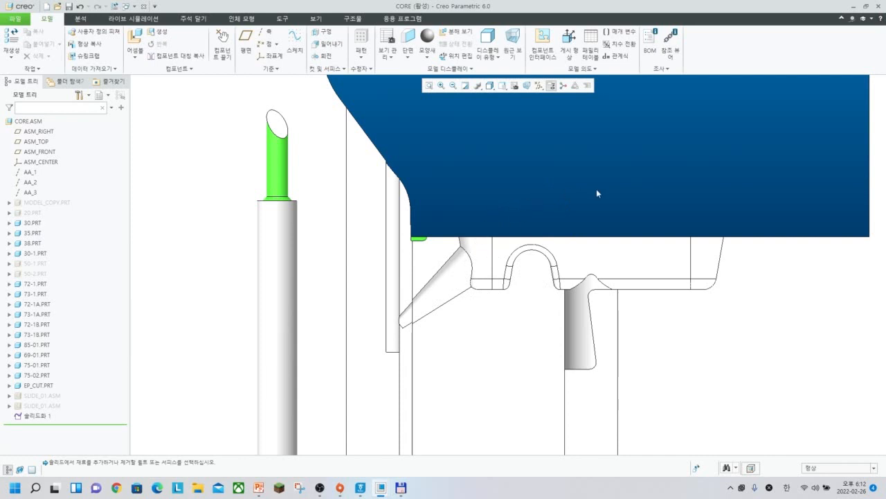
middle_click_drag(561, 284, 543, 305)
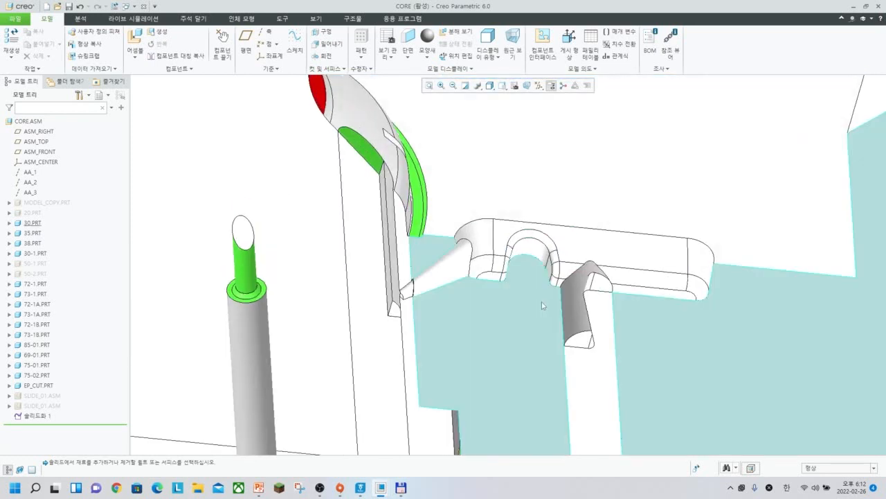
scroll(540, 270, "up", 3)
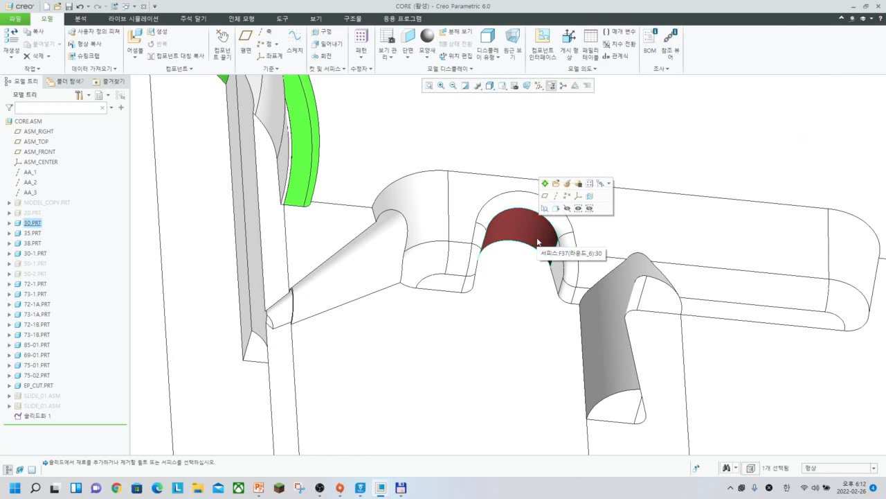
middle_click_drag(538, 242, 200, 282)
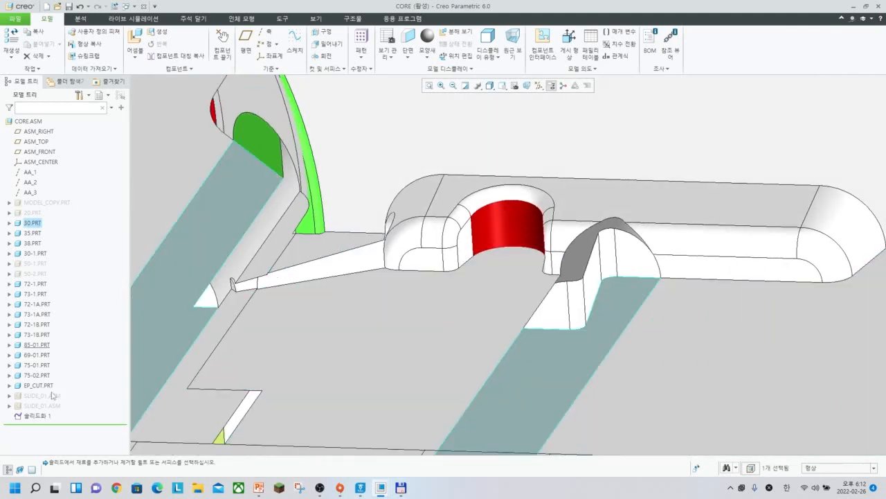
Move the assembly's insertion point above the Solidify 1 cut and examine the unsectioned runner and the whole core
left_click_drag(50, 424, 49, 414)
mouse_move(277, 277)
middle_mouse_down()
mouse_move(472, 262)
mouse_move(437, 237)
middle_mouse_up()
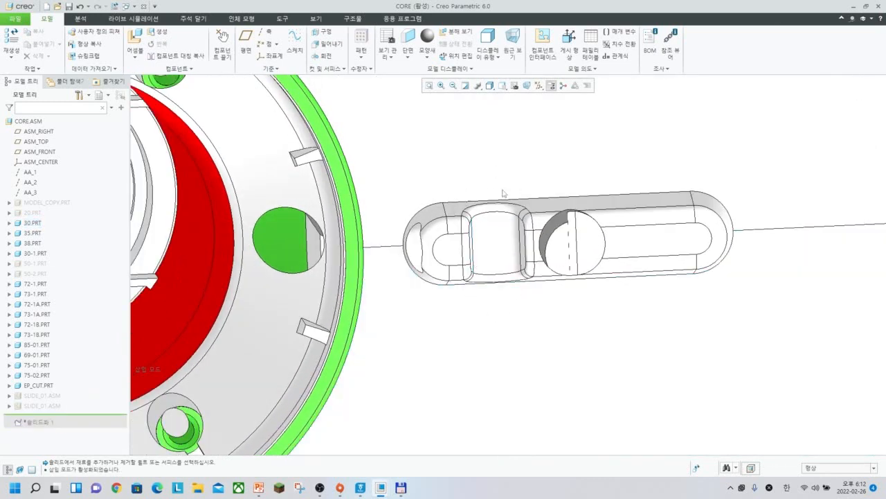
middle_click_drag(483, 269, 528, 261)
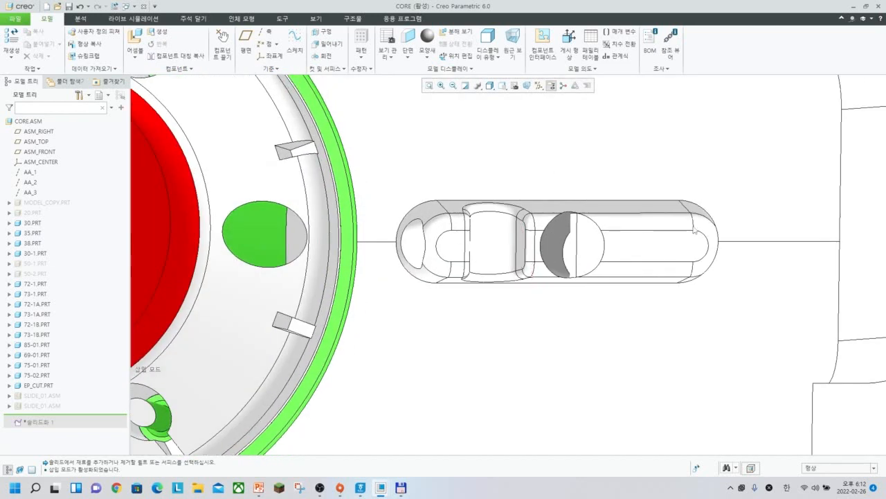
middle_click_drag(475, 248, 488, 214)
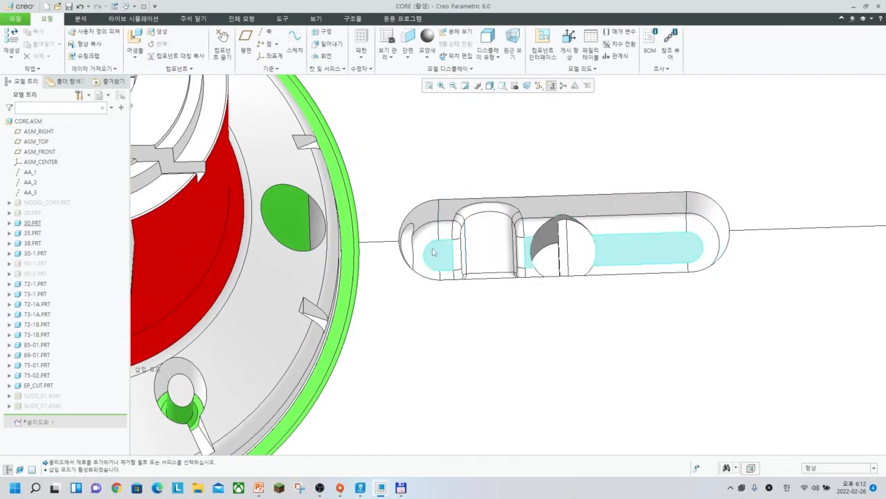
scroll(432, 252, "up", 3)
mouse_move(431, 250)
middle_mouse_down()
mouse_move(412, 252)
mouse_move(436, 252)
mouse_move(432, 226)
mouse_move(459, 245)
mouse_move(437, 252)
mouse_move(442, 271)
middle_mouse_up()
scroll(431, 258, "up", 2)
scroll(430, 255, "up", 1)
scroll(437, 252, "up", 5)
scroll(436, 251, "up", 3)
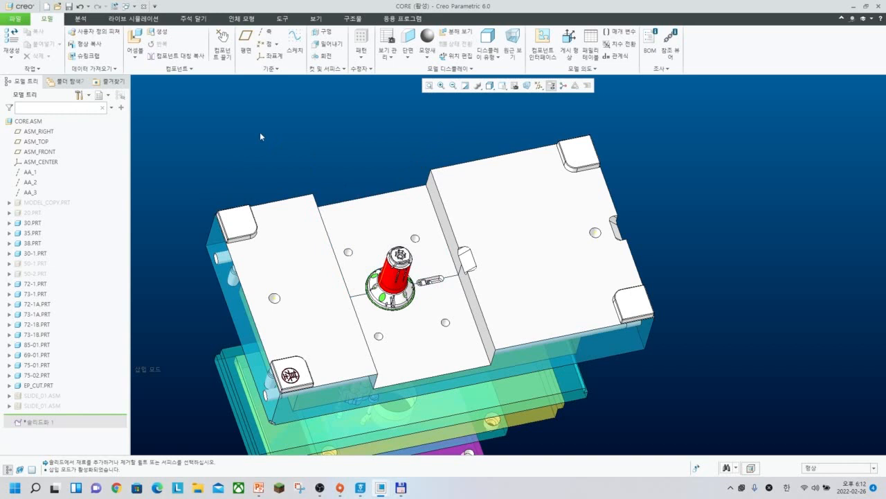
Close the CORE assembly and open the UPPER part in its own window from the MOLD assembly
left_click(142, 6)
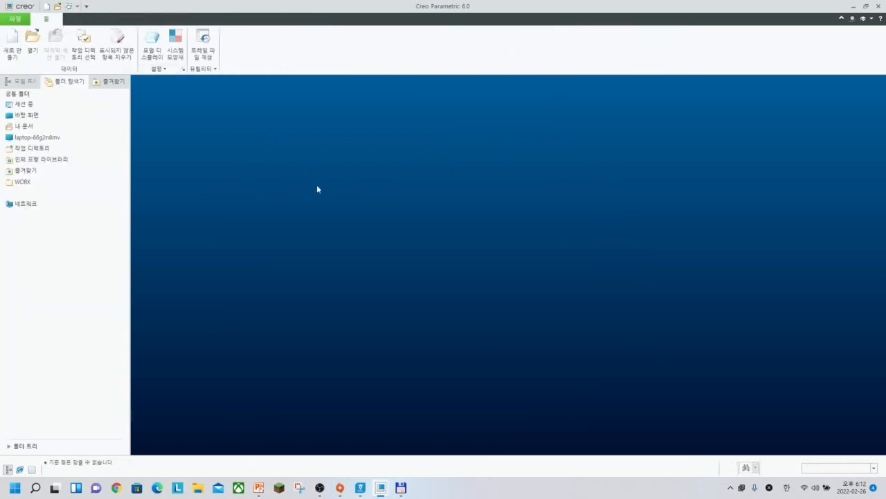
mouse_move(380, 487)
left_click(459, 450)
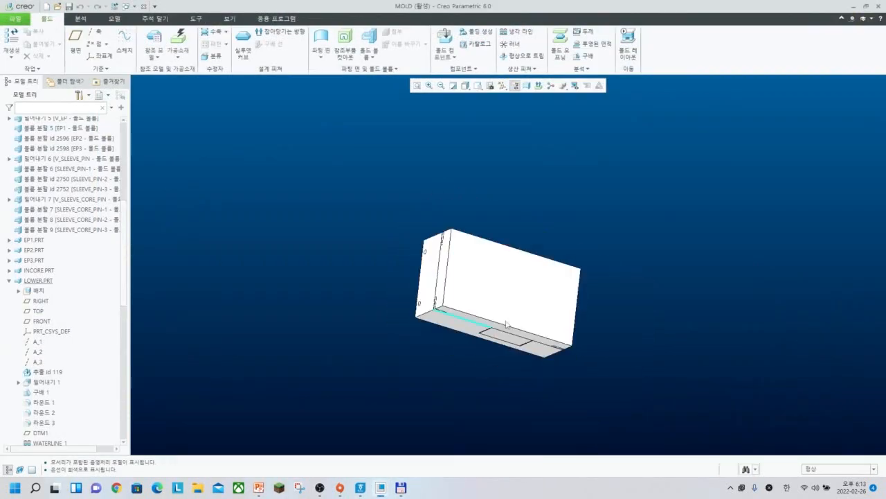
left_click(534, 257)
left_click(537, 252)
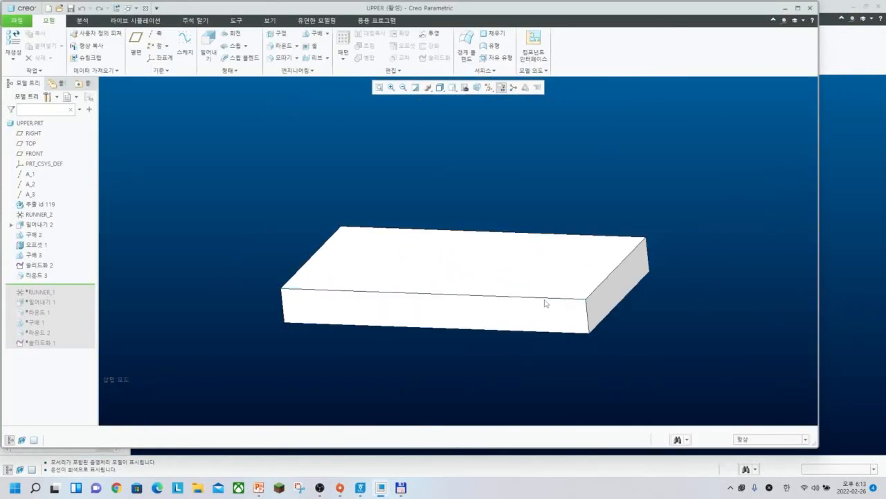
Display the datum planes and start a Revolve feature with its section sketched on the RIGHT plane
mouse_move(544, 302)
middle_mouse_down()
mouse_move(558, 247)
mouse_move(459, 282)
mouse_move(448, 352)
mouse_move(444, 293)
mouse_move(440, 338)
mouse_move(421, 306)
mouse_move(463, 303)
mouse_move(542, 378)
middle_mouse_up()
key("p")
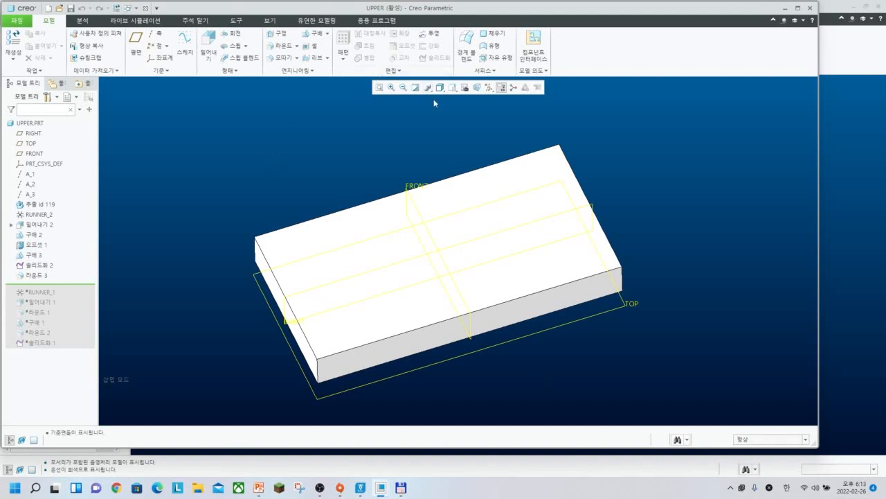
middle_click_drag(435, 103, 397, 109)
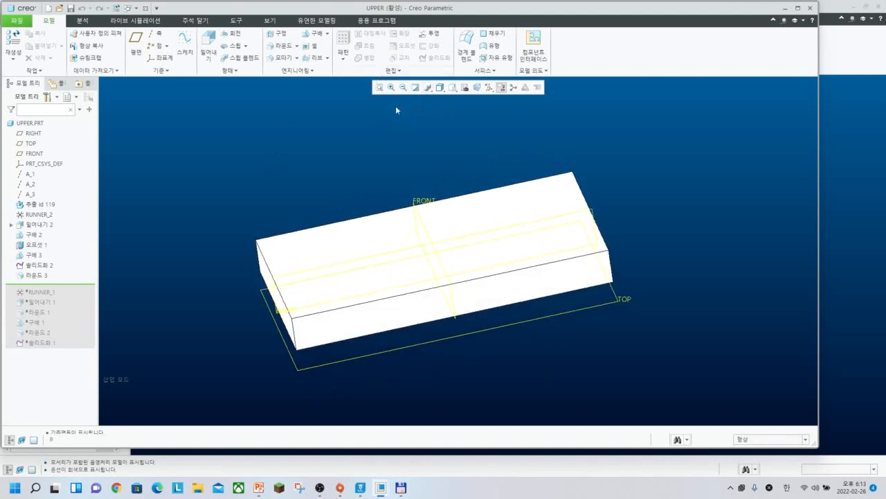
key("r")
middle_click_drag(427, 179, 390, 166)
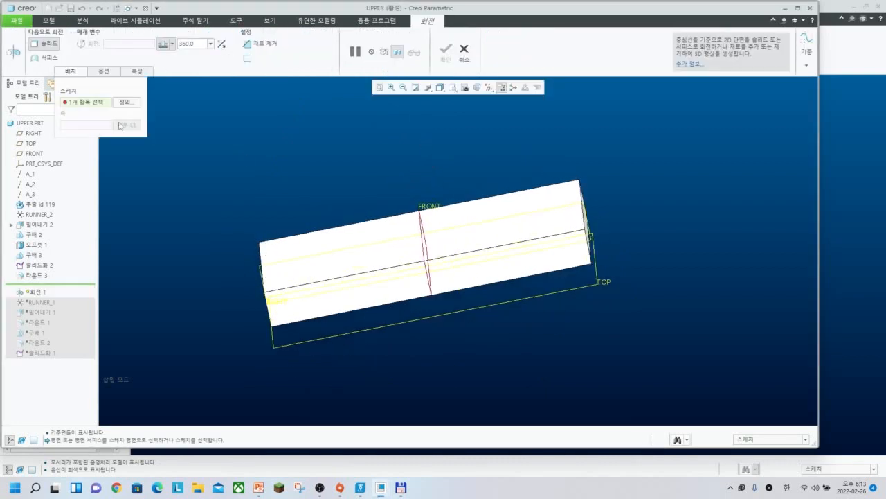
left_click(124, 102)
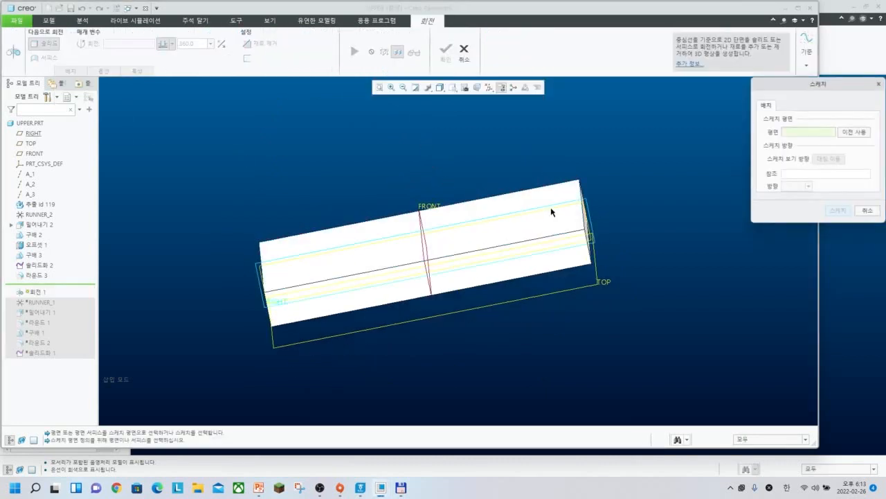
left_click(552, 209)
middle_click(629, 194)
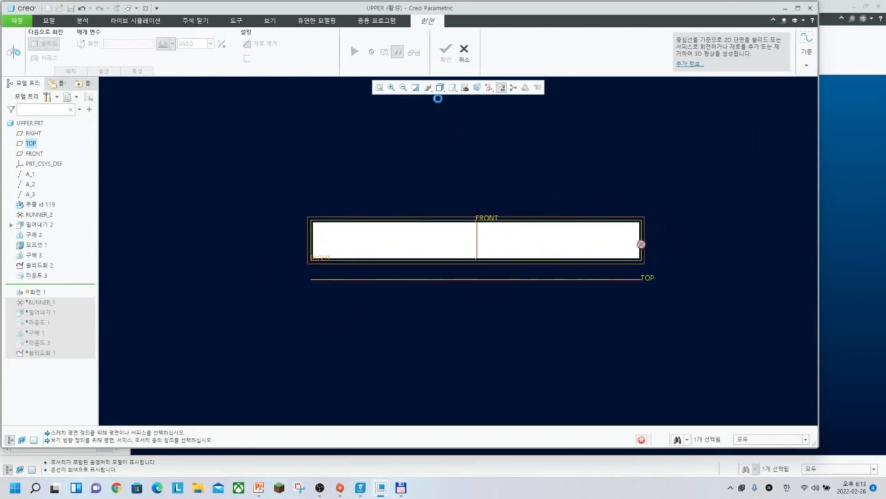
Show the model in wireframe with the datum planes hidden, and maximize the UPPER window
left_click(427, 88)
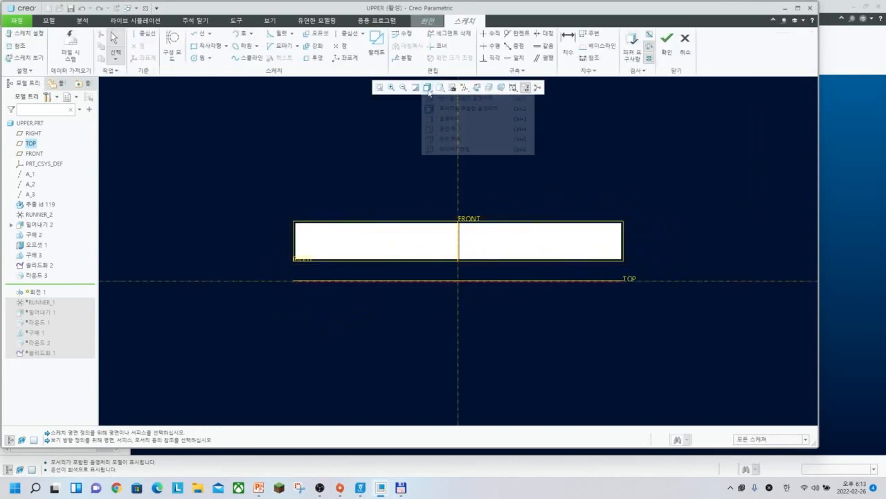
left_click(446, 150)
scroll(491, 263, "down", 3)
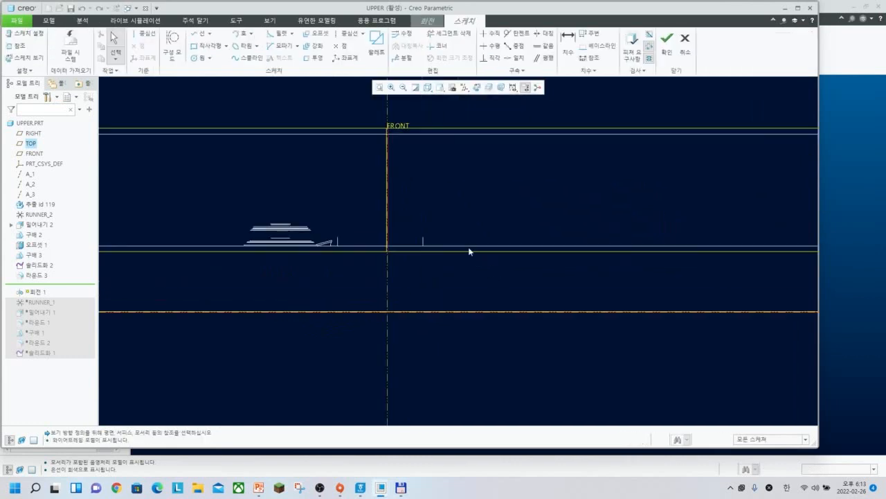
key("F11")
scroll(489, 261, "up", 2)
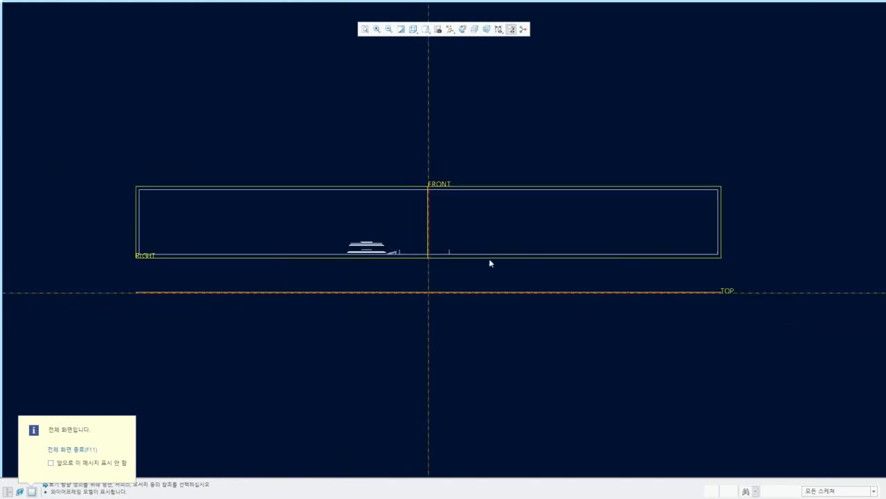
key("F12")
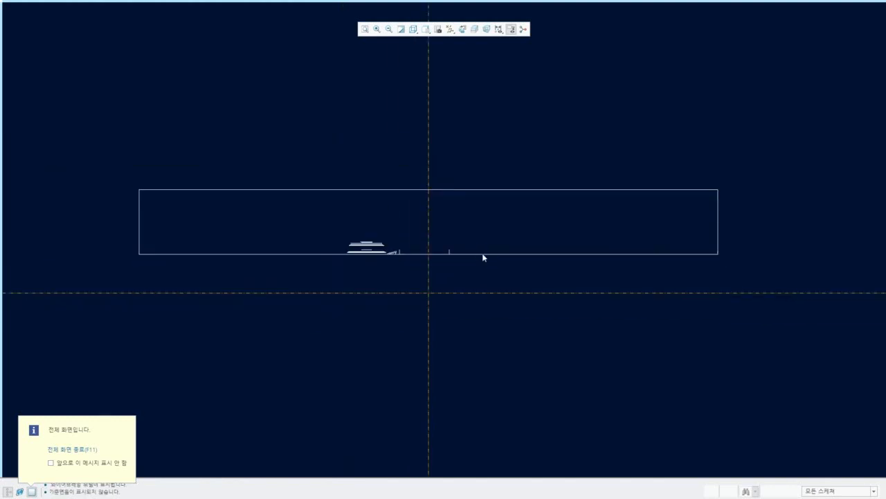
key("F11")
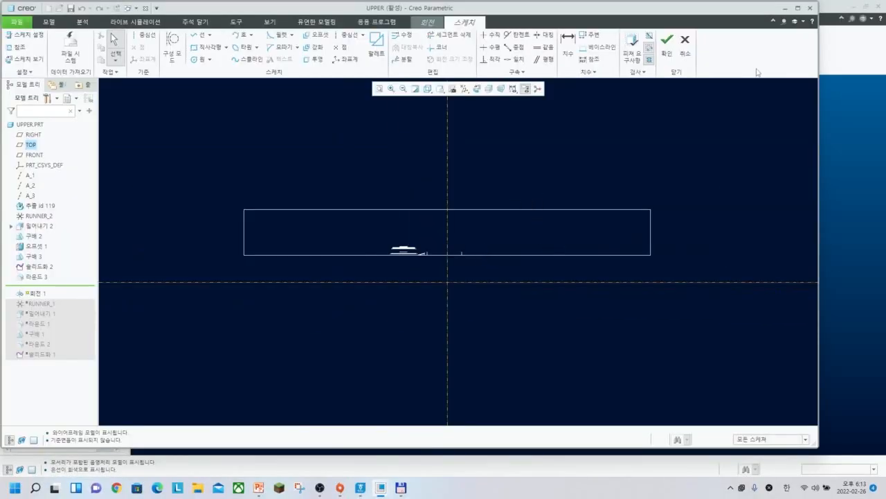
left_click(799, 8)
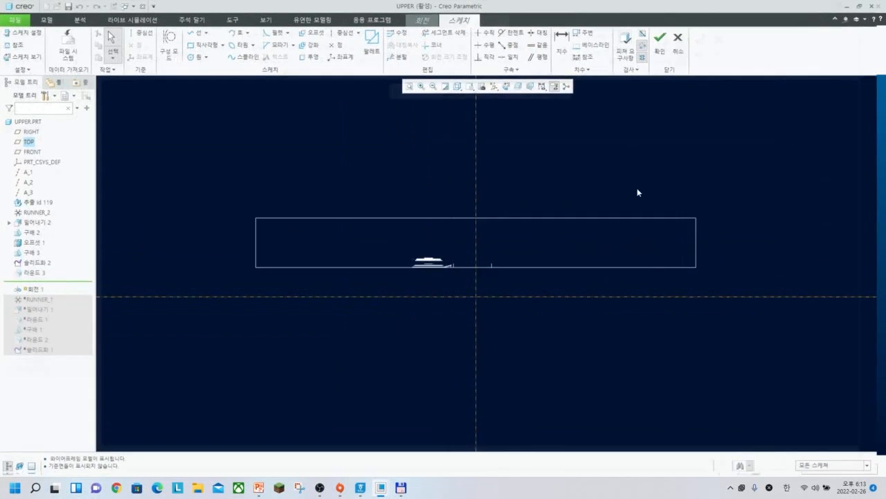
Add the block's bottom surface as a sketch reference and orient the view back to the sketch plane
left_click(17, 46)
middle_click_drag(477, 212, 481, 248)
left_click(442, 244)
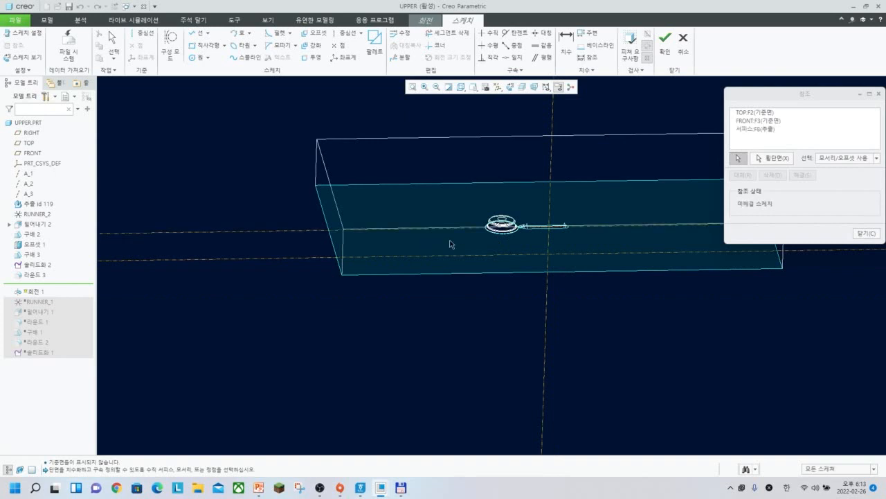
middle_click(518, 209)
middle_click(608, 143)
left_click(510, 88)
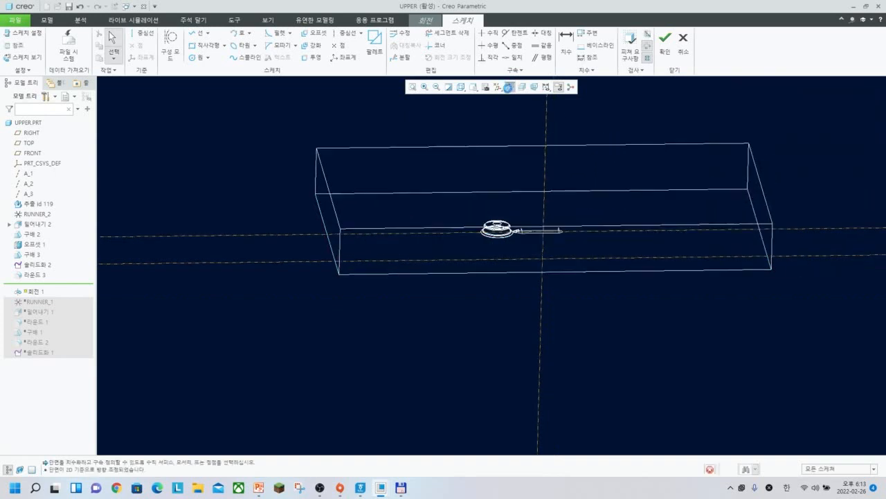
scroll(485, 264, "down", 1)
middle_click_drag(448, 276, 485, 300, "shift")
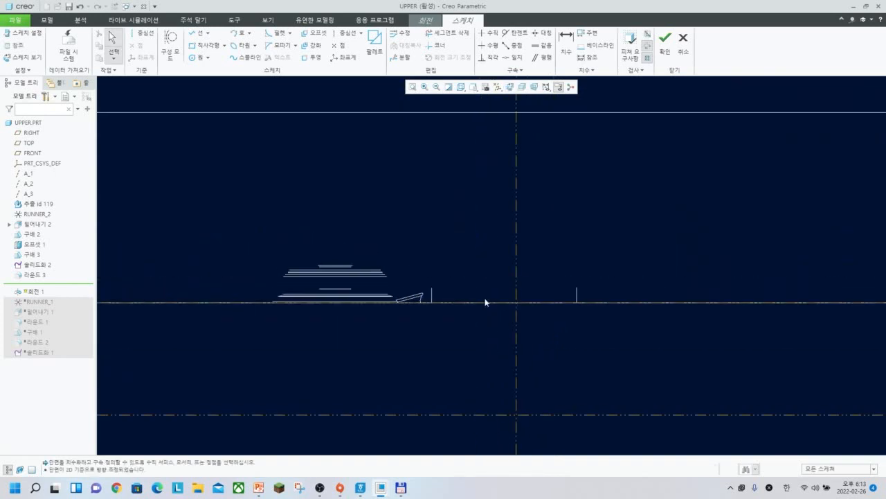
scroll(509, 214, "up", 2)
middle_click_drag(525, 205, 532, 228, "shift")
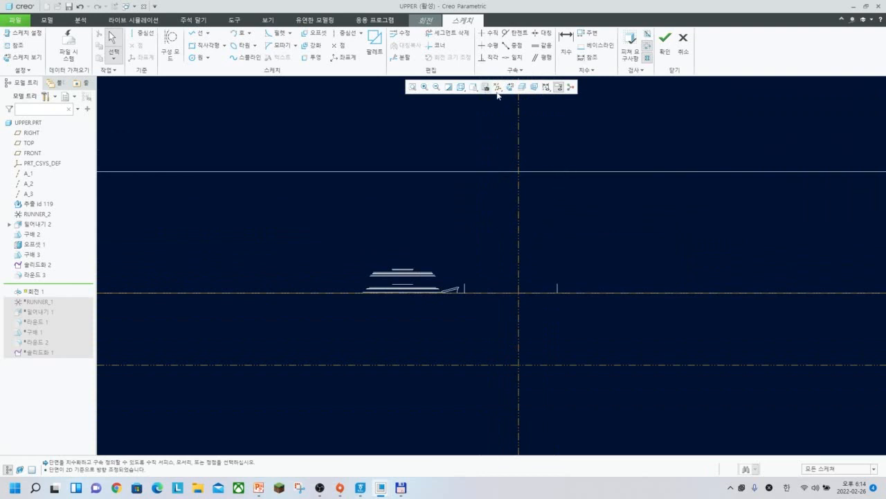
Change the sketch display to hidden-line style so the cavity and runner outlines are drawn in gray
left_click(521, 87)
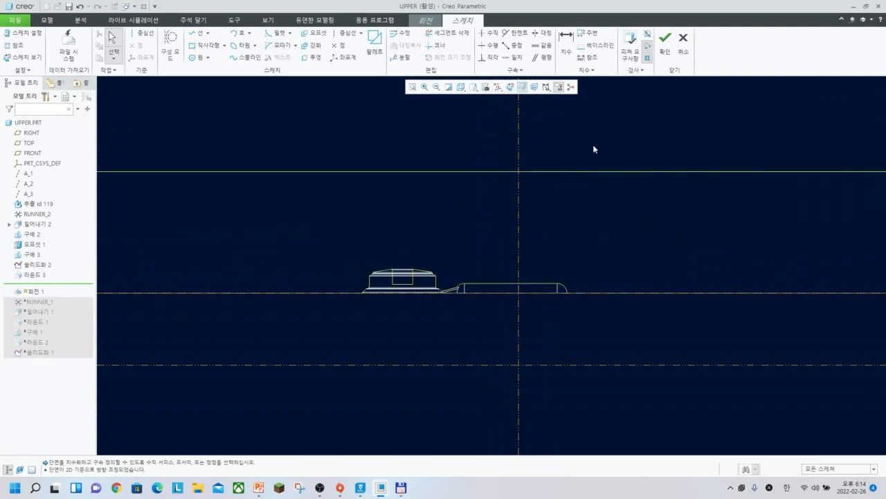
key("ctrl+5")
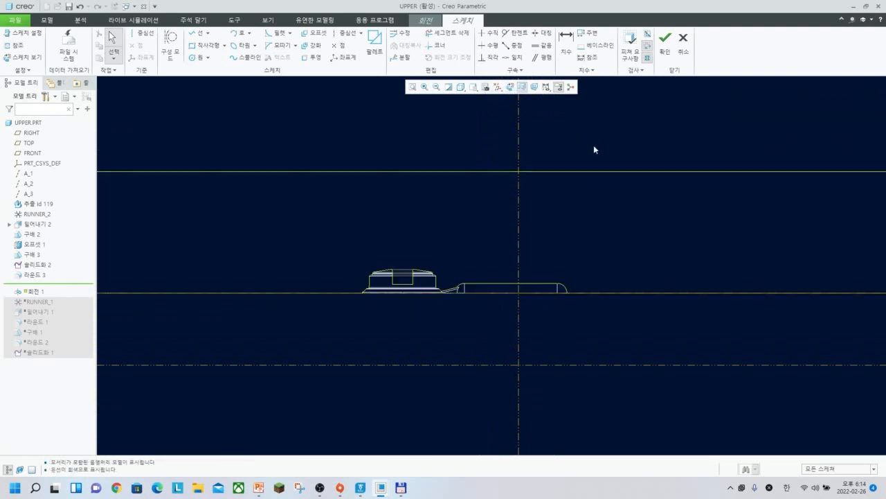
left_click(522, 87)
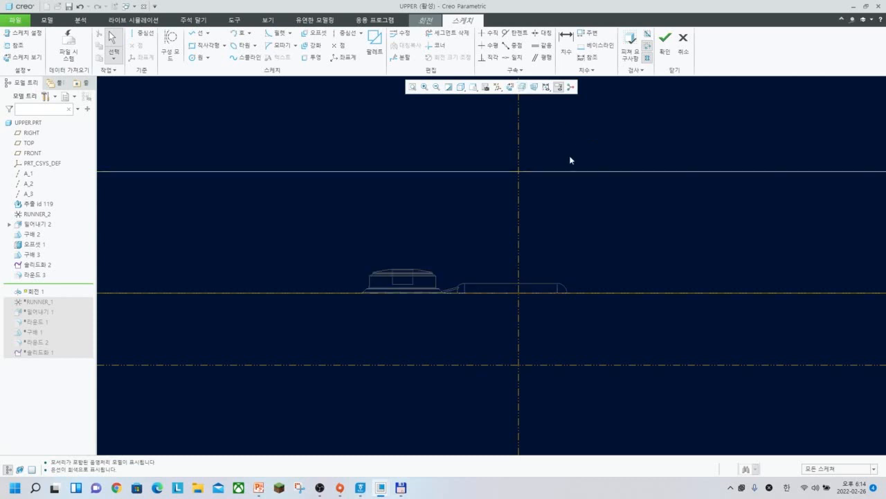
scroll(521, 291, "down", 4)
middle_click_drag(528, 300, 534, 311, "shift")
scroll(534, 311, "up", 4)
middle_click_drag(526, 270, 518, 280, "shift")
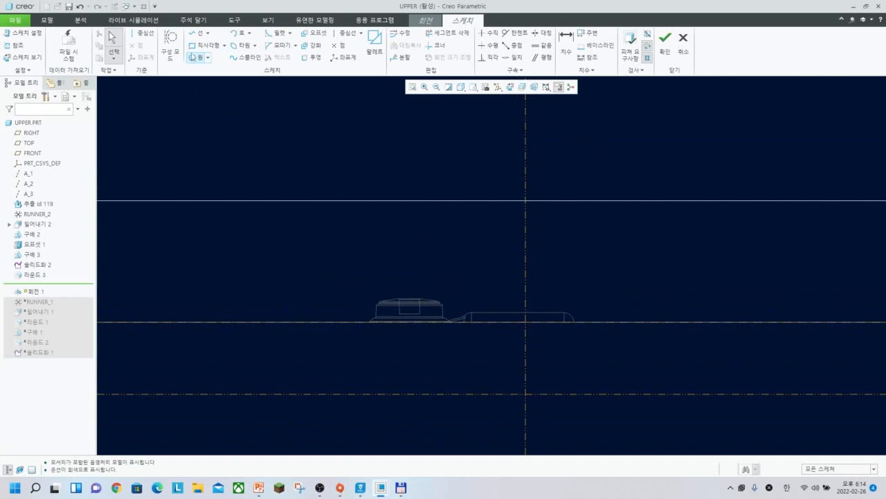
Sketch a closed tapered profile against the vertical reference, spanning the block's bottom to top surfaces and about 5.2 wide at its base
left_click(197, 32)
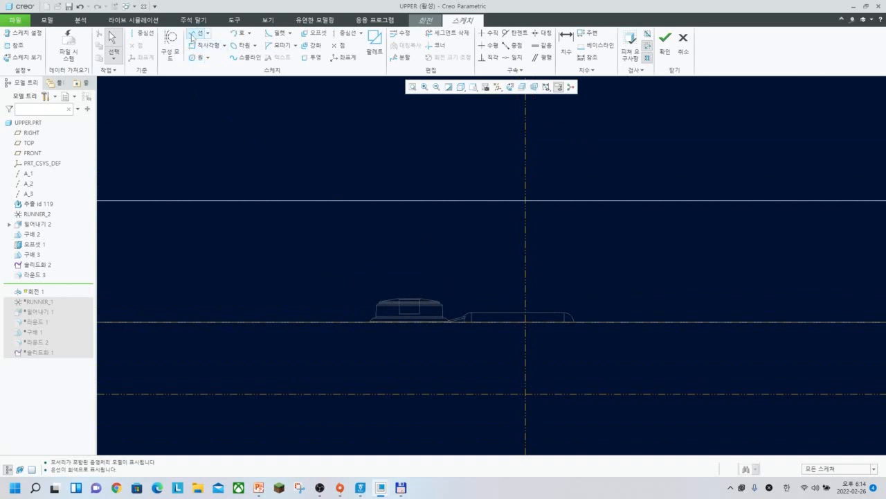
left_click(542, 201)
middle_click(551, 310)
scroll(561, 312, "up", 3)
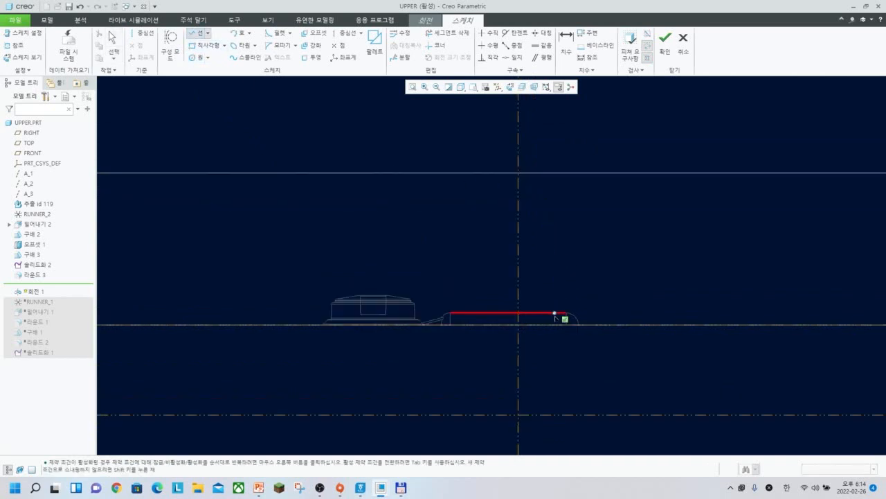
left_click(540, 326)
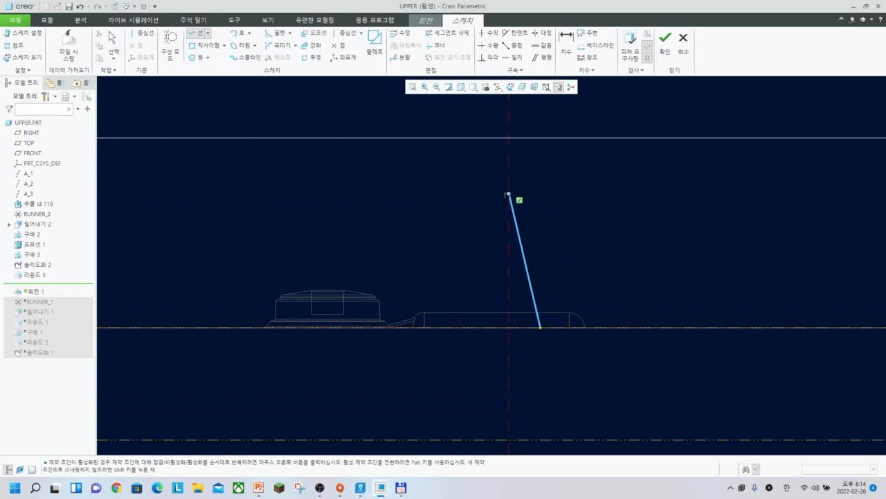
left_click(525, 137)
left_click(509, 138)
left_click(509, 327)
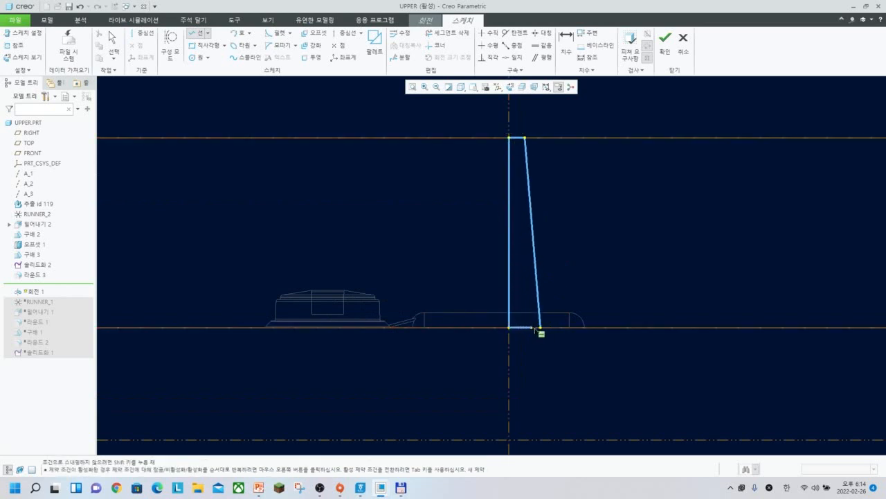
left_click(541, 326)
middle_click(569, 311)
middle_click(555, 230)
Dimension the tapered profile with a top width of 1.5 and a 5° angle between its slanted and vertical sides
key("d")
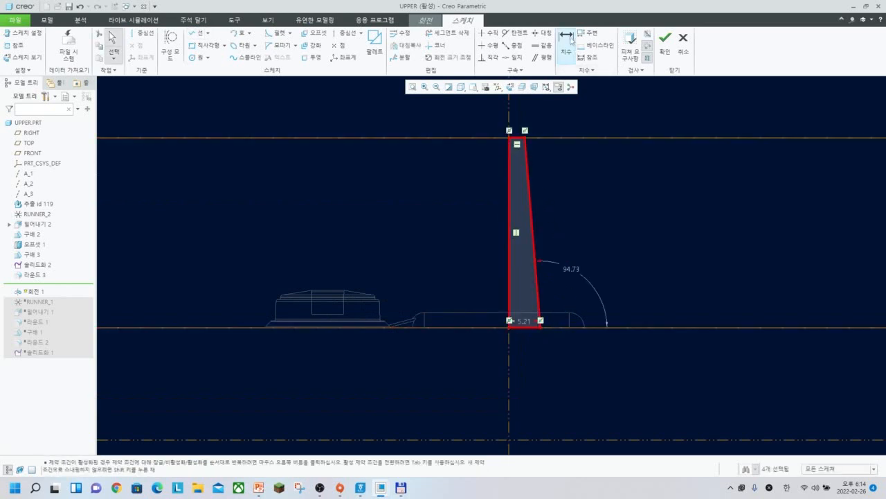
middle_click(520, 122)
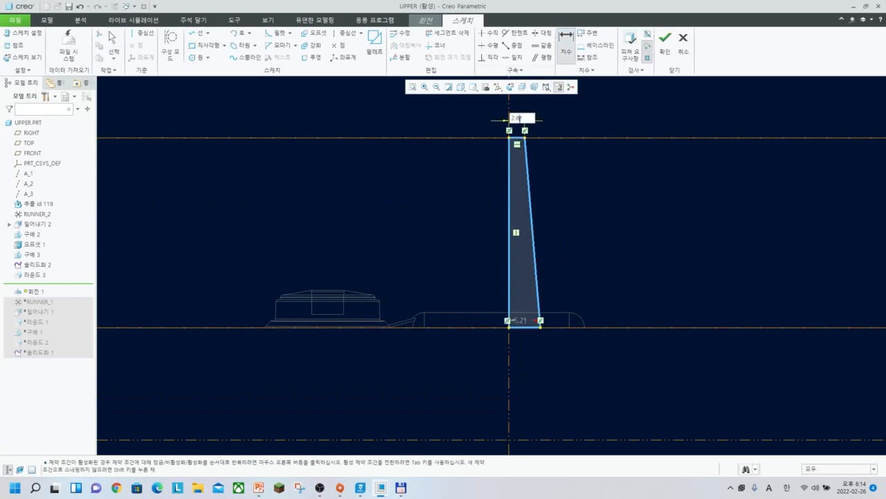
key("Return")
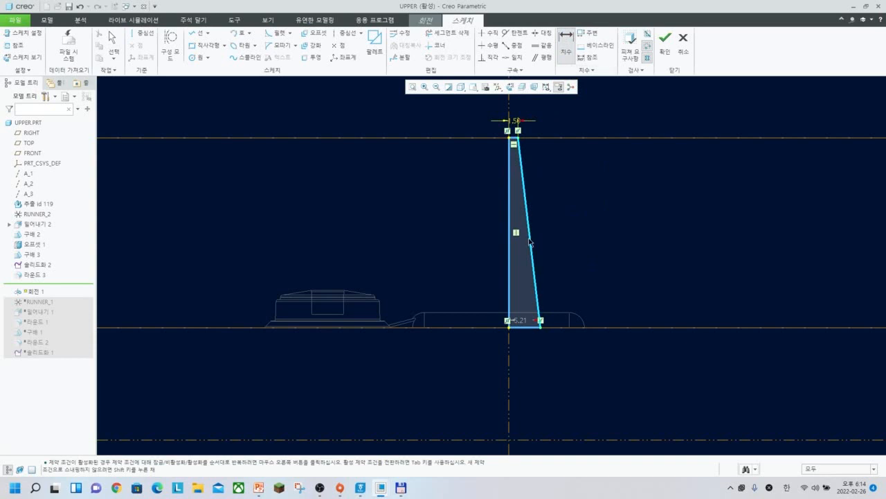
left_click(531, 239)
left_click(510, 257)
middle_click(526, 271)
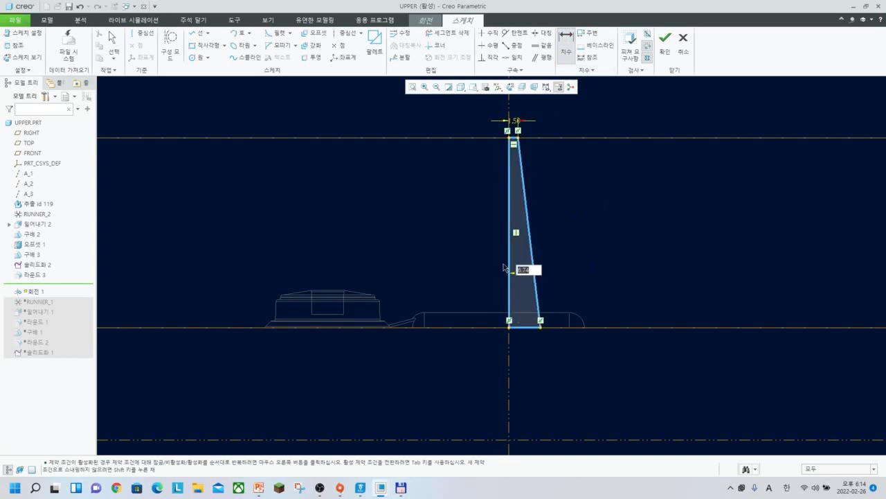
type("5")
key("Return")
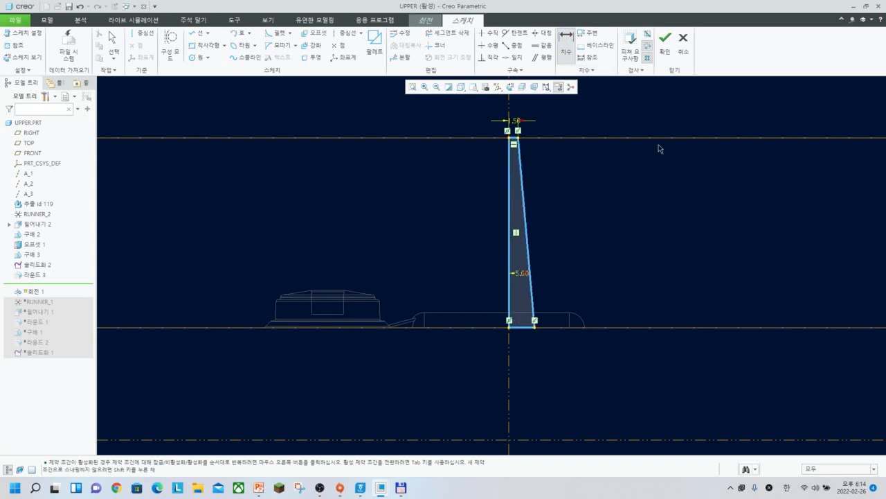
Choose material removal for the revolve and add a vertical centerline along the profile's straight side as its axis
left_click(664, 40)
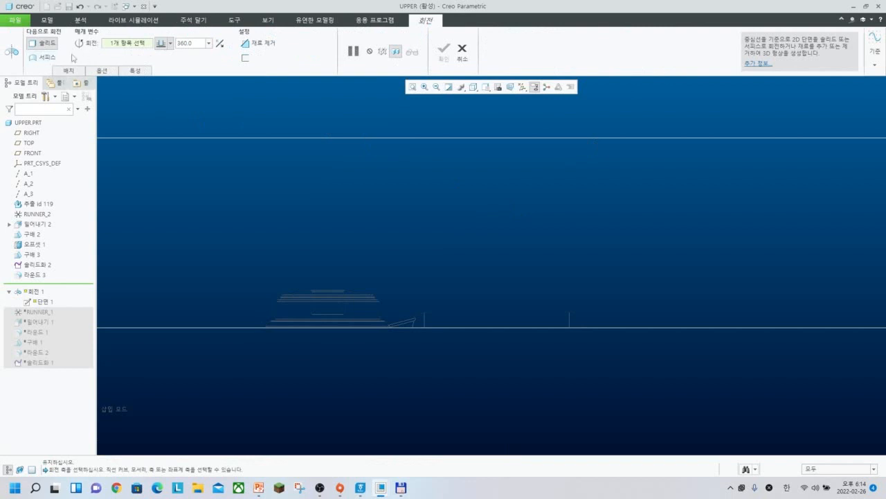
left_click(247, 44)
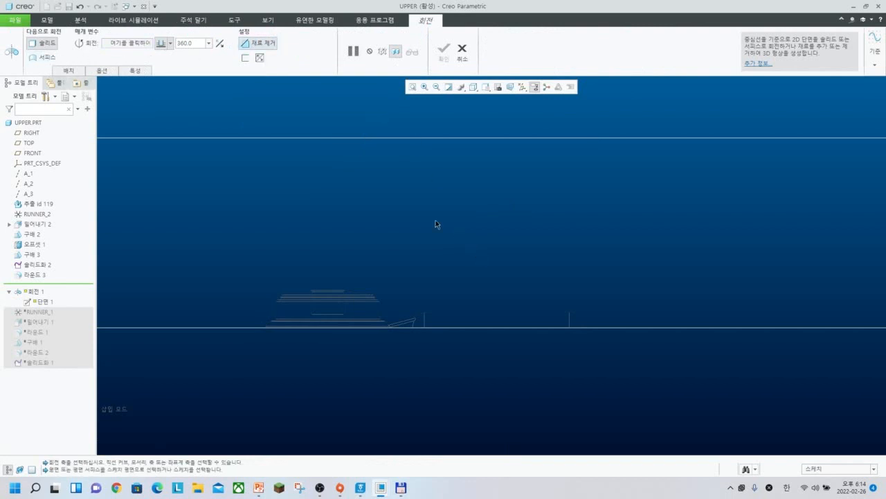
left_click(74, 69)
left_click(135, 103)
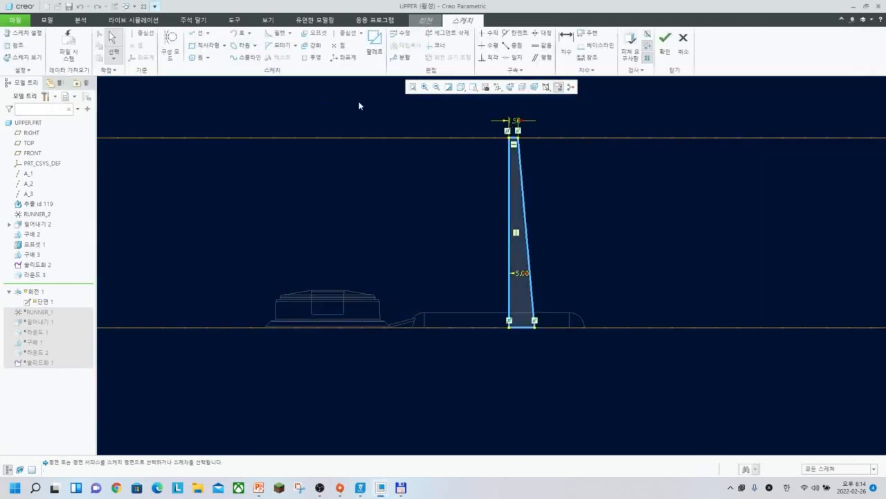
left_click(344, 33)
left_click(509, 138)
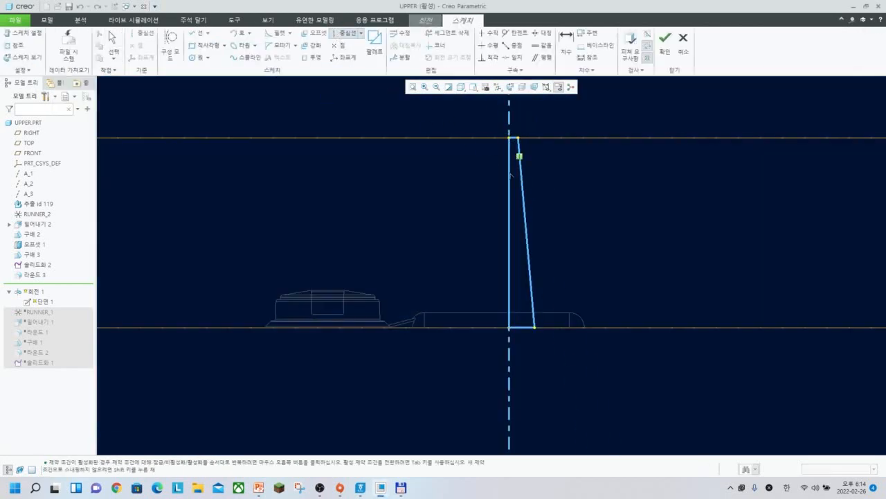
left_click(509, 213)
middle_click(588, 199)
left_click(665, 43)
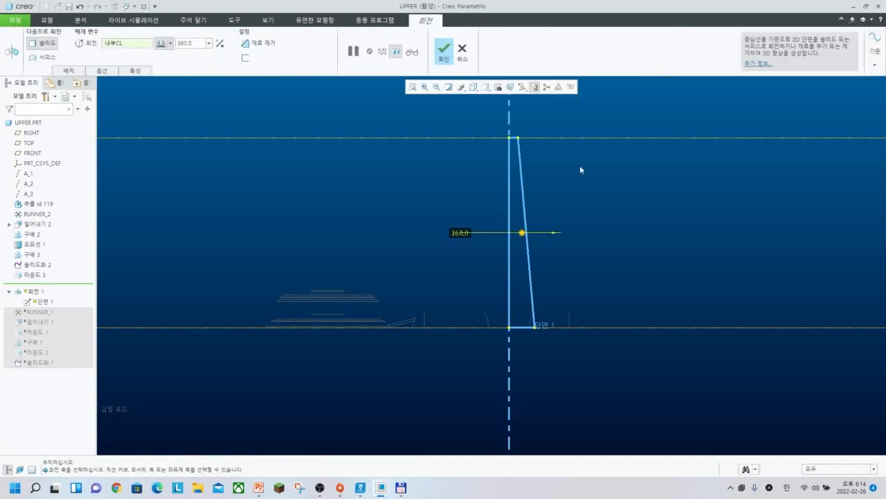
Complete the 360° revolve of the tapered profile and display the datum planes on the whole block
middle_click(579, 166)
scroll(498, 327, "down", 2)
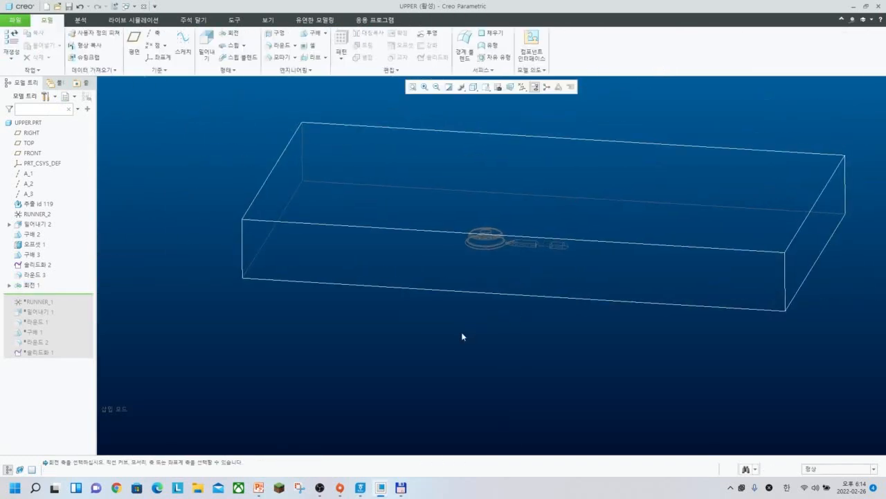
key("F2")
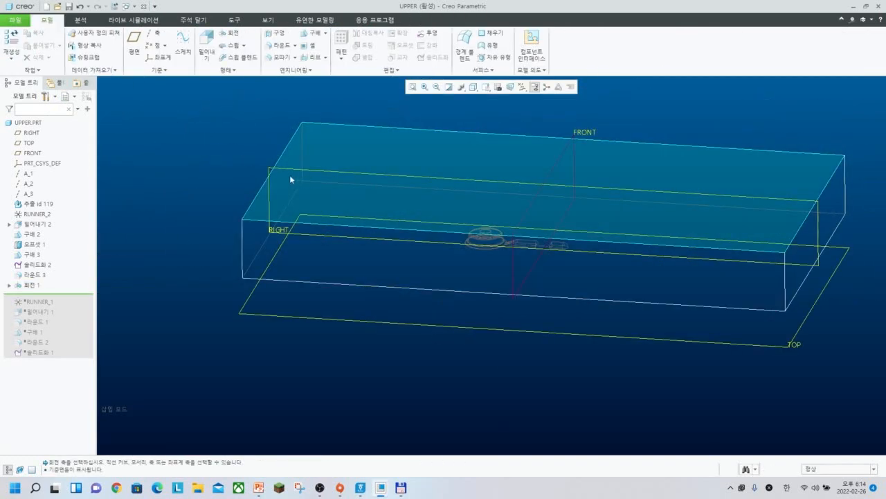
Solidify the block with the RIGHT plane to remove the material on one side, and display the model shaded with edges
left_click(293, 166)
key("s")
key("o")
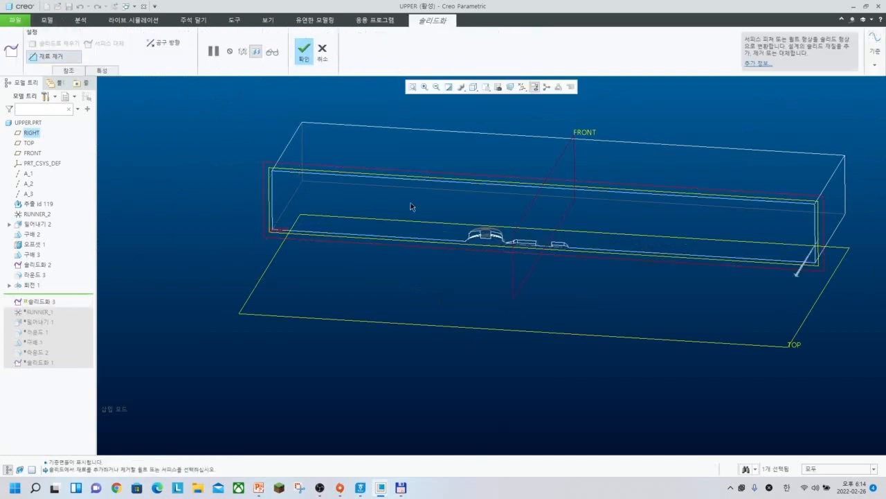
middle_click(490, 188)
left_click(473, 86)
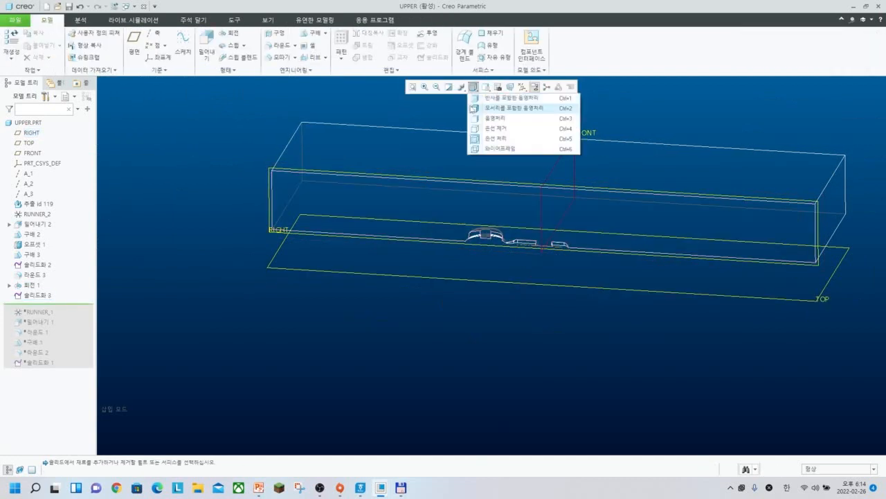
left_click(514, 126)
scroll(559, 246, "up", 5)
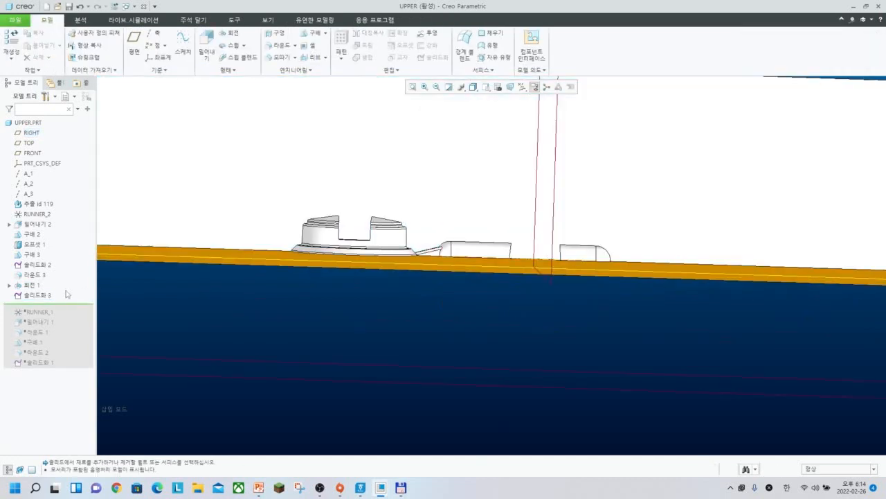
Reconfirm the RIGHT-plane solidify cut's definition and redefine the sprue revolve to remove material
left_click(39, 296)
left_click(46, 241)
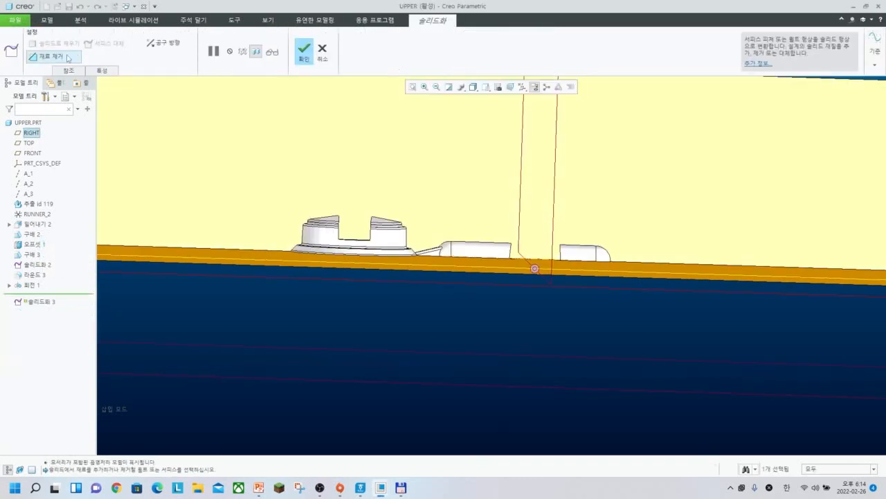
left_click(304, 50)
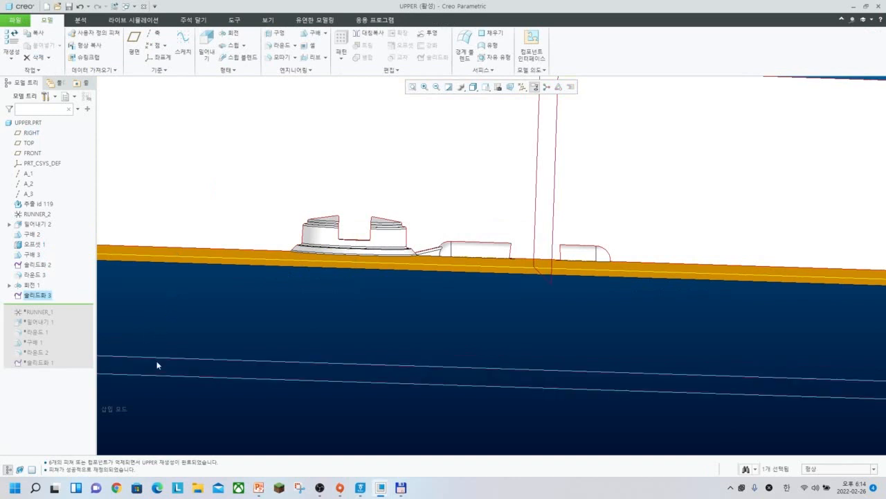
left_click(29, 285)
left_click(40, 230)
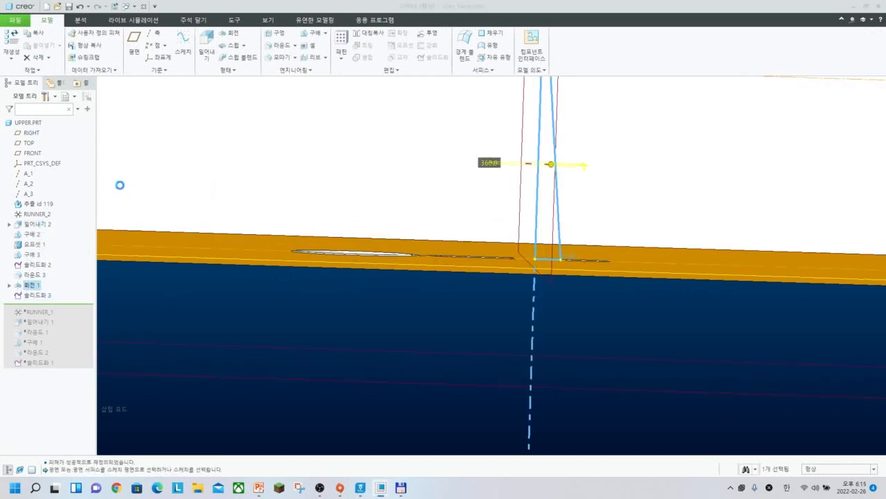
left_click(247, 49)
middle_click(469, 172)
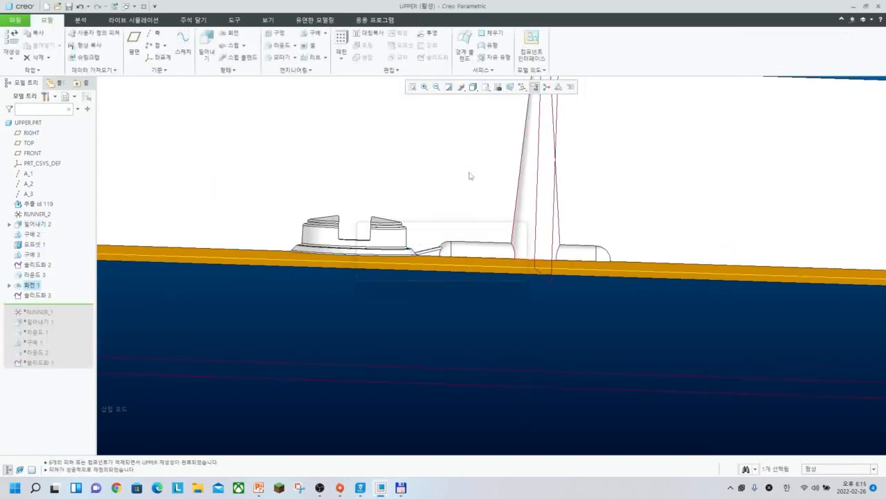
Examine the sectioned sprue, runner, gate and cap cavity from several angles
scroll(547, 321, "down", 3)
scroll(514, 296, "up", 3)
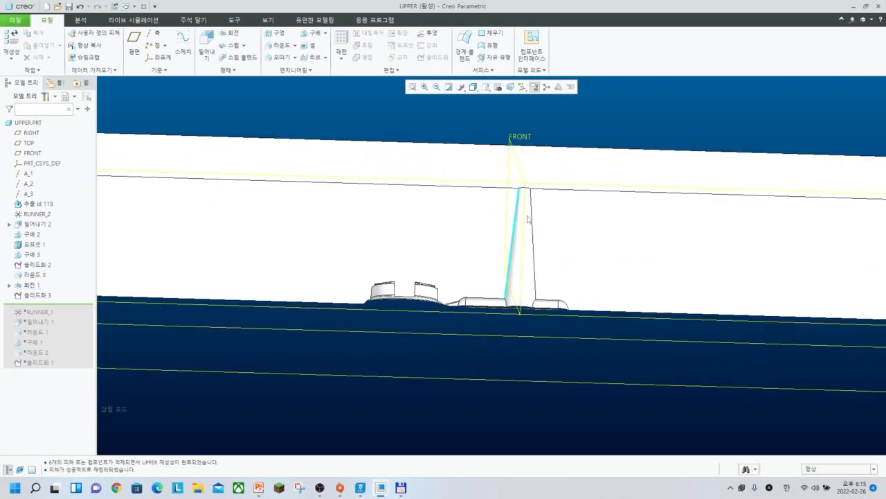
mouse_move(514, 295)
middle_mouse_down()
mouse_move(527, 283)
mouse_move(536, 289)
mouse_move(547, 240)
mouse_move(543, 256)
mouse_move(509, 274)
mouse_move(532, 249)
mouse_move(474, 287)
mouse_move(483, 330)
mouse_move(532, 352)
mouse_move(588, 349)
mouse_move(552, 341)
mouse_move(556, 356)
middle_mouse_up()
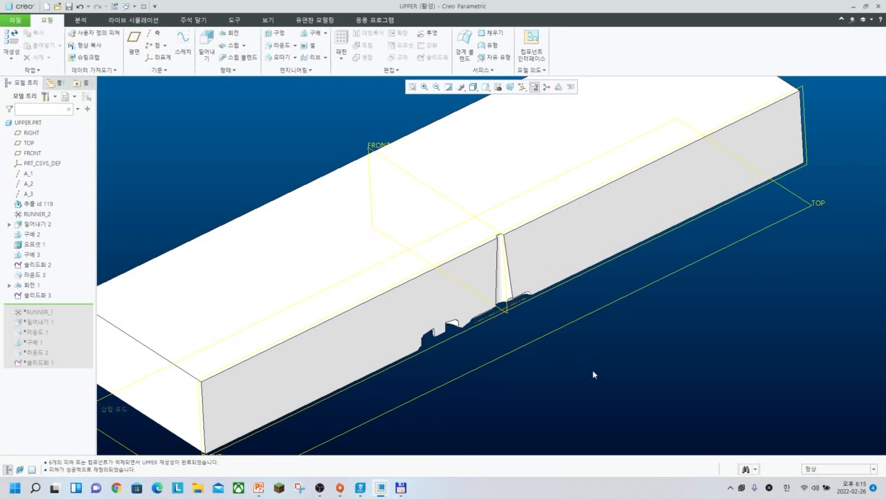
middle_click_drag(507, 297, 483, 247)
scroll(488, 316, "down", 4)
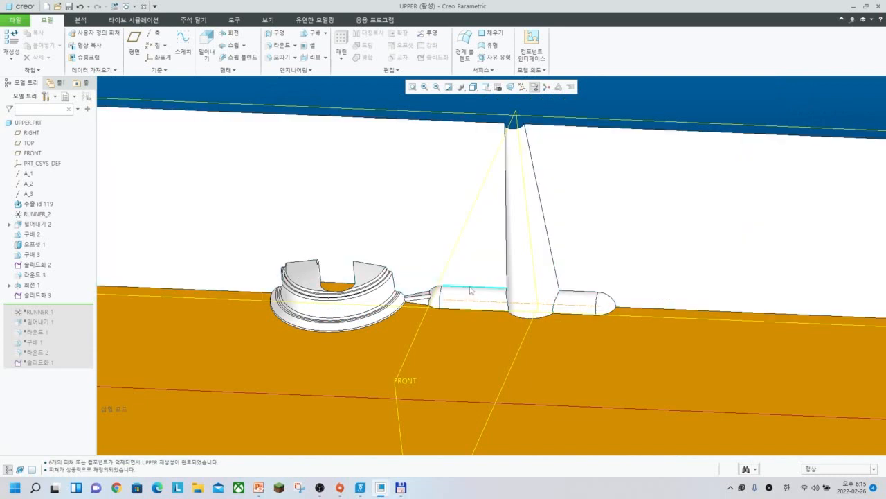
scroll(526, 297, "up", 5)
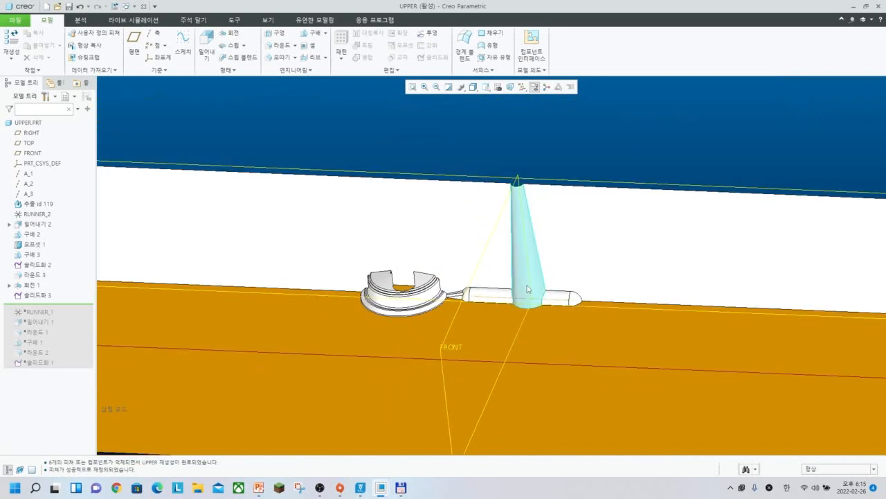
middle_click_drag(530, 300, 534, 335)
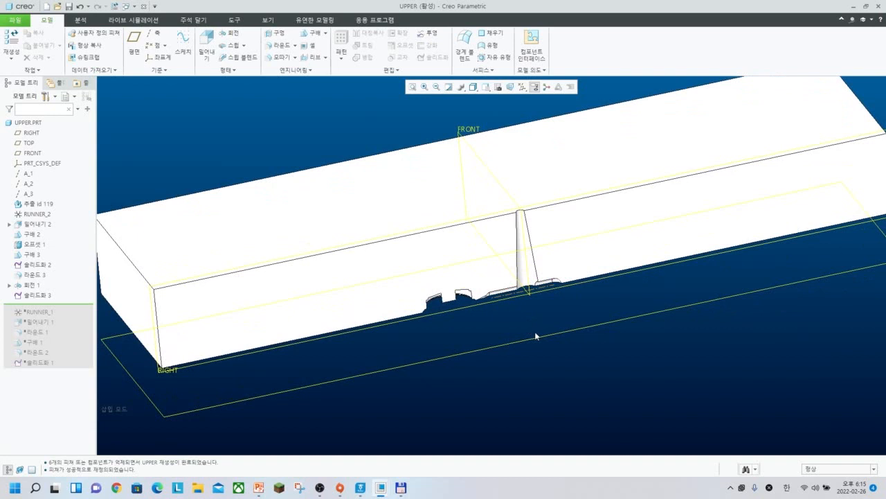
scroll(531, 328, "down", 3)
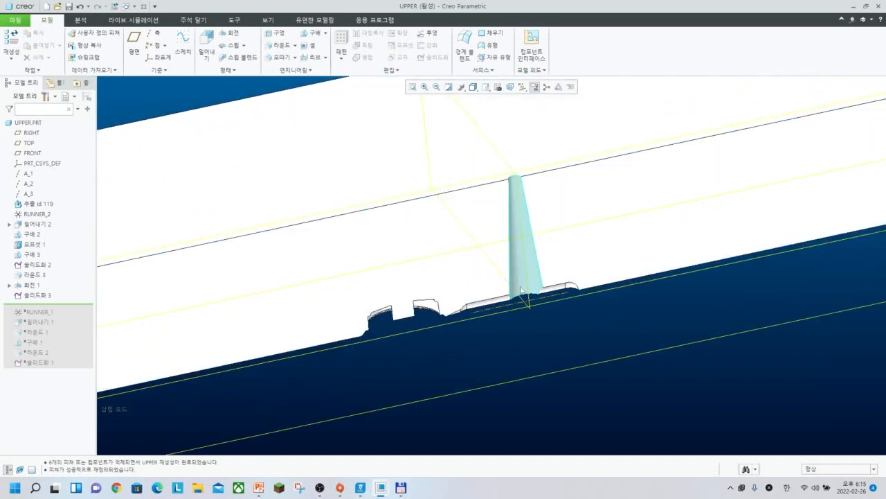
Delete the sprue revolve and the RIGHT-plane solidify cut from the UPPER part
left_click(43, 295)
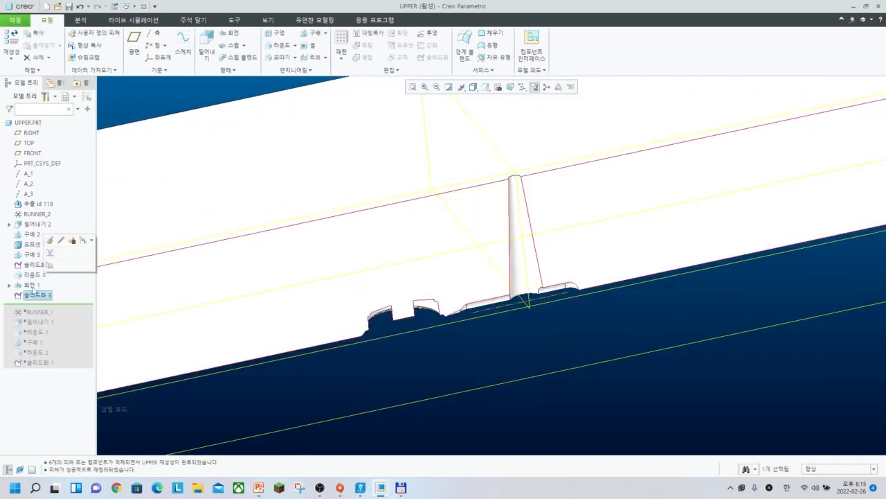
left_click(32, 284, "ctrl")
key("Delete")
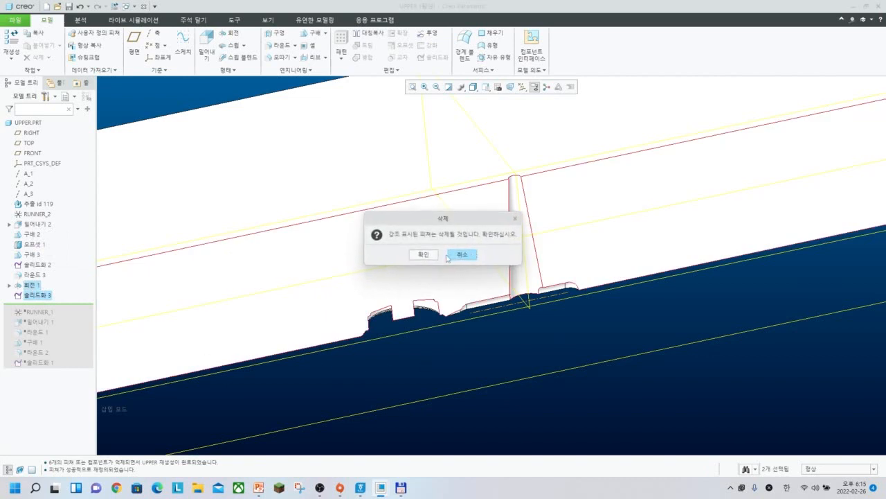
left_click(425, 255)
Display the UPPER block as a wireframe and show its datum planes
scroll(472, 296, "up", 5)
mouse_move(475, 293)
middle_mouse_down()
mouse_move(459, 234)
mouse_move(469, 243)
mouse_move(435, 156)
mouse_move(418, 263)
mouse_move(463, 309)
middle_mouse_up()
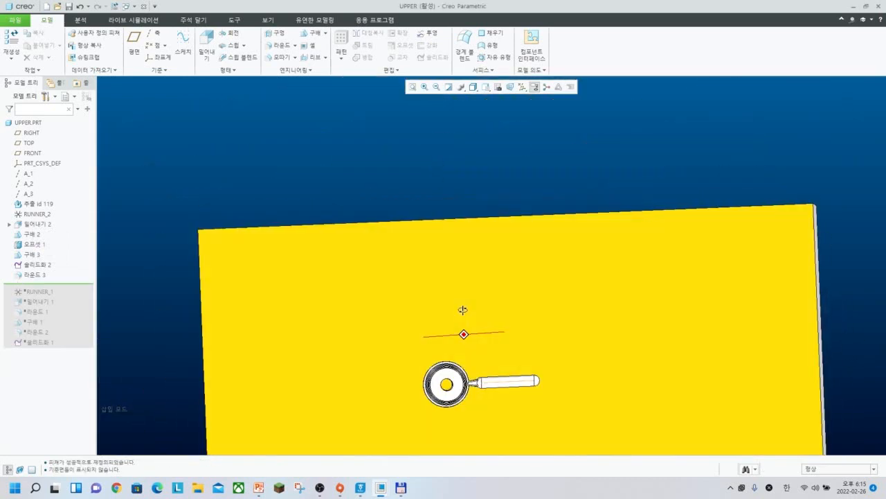
scroll(459, 339, "down", 3)
middle_click_drag(457, 354, 467, 273, "shift")
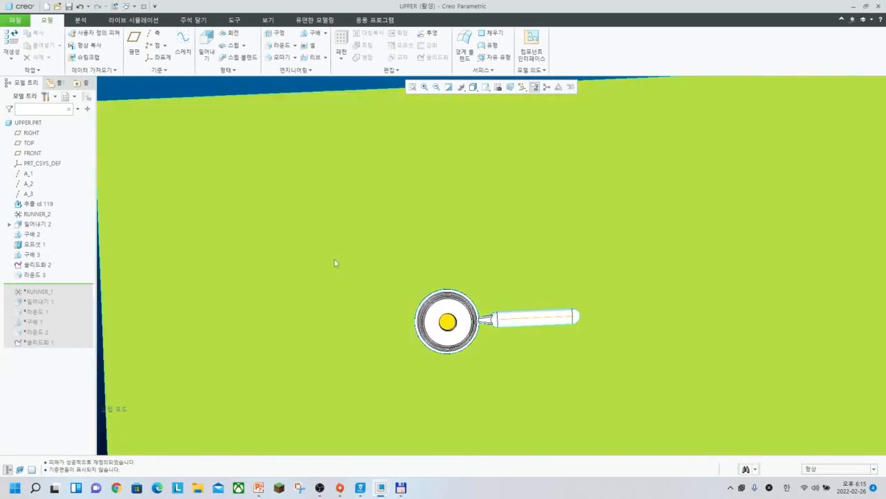
middle_click_drag(433, 306, 429, 407)
scroll(408, 353, "up", 3)
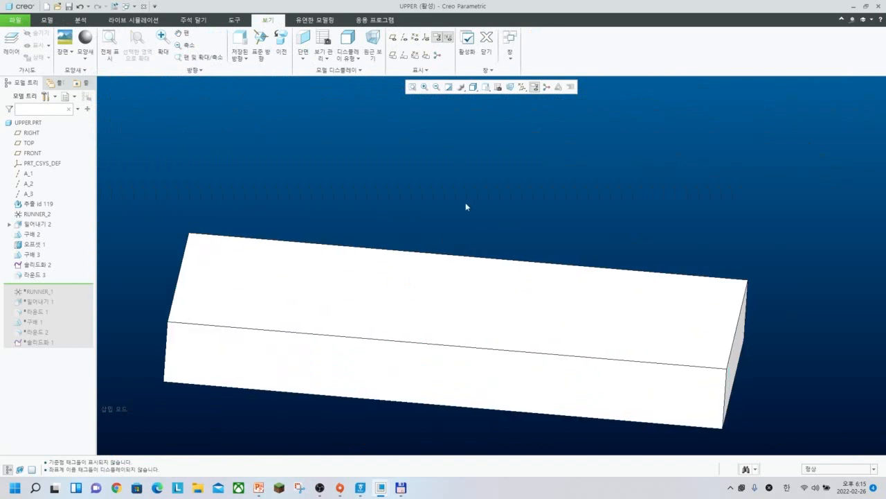
left_click(475, 90)
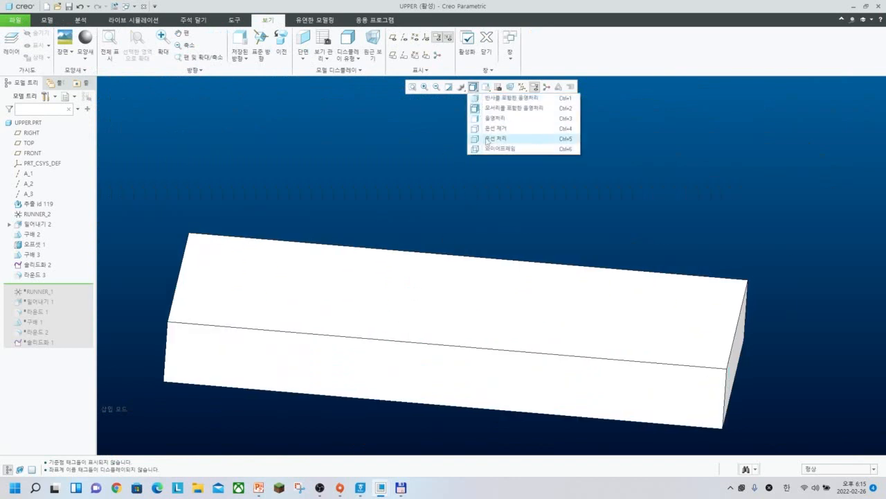
left_click(485, 144)
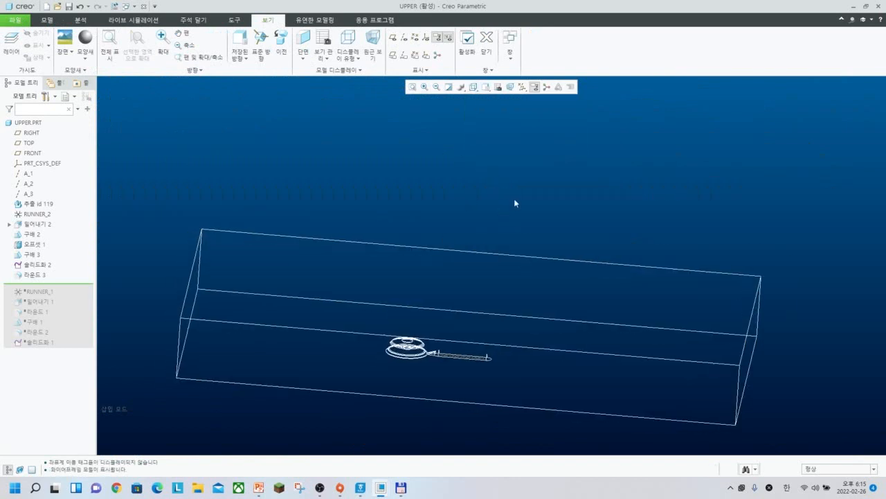
key("F2")
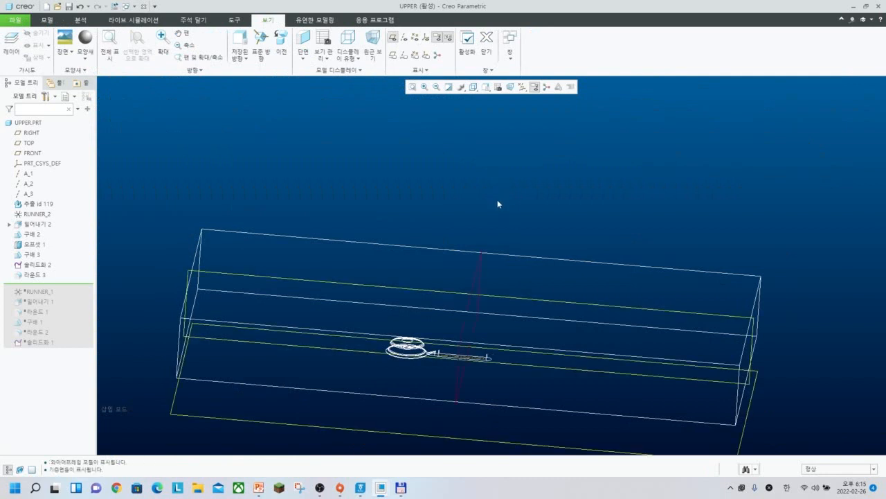
middle_click_drag(453, 271, 448, 312)
middle_click_drag(442, 243, 412, 248)
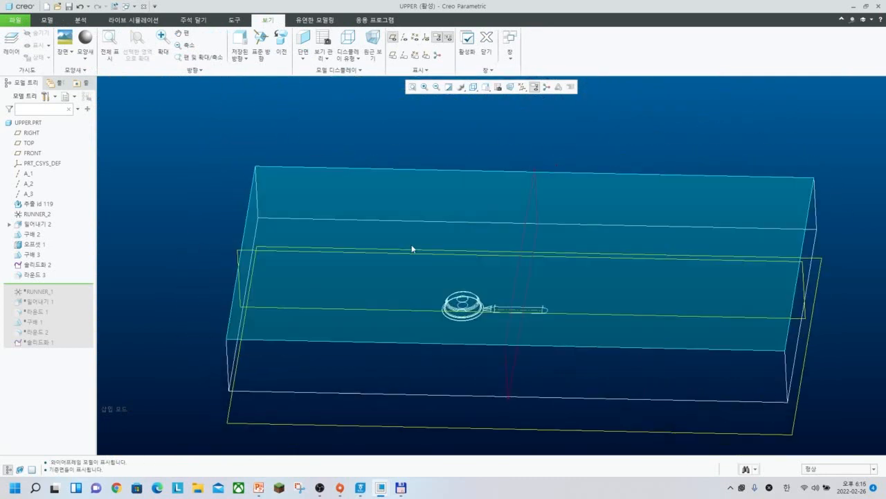
Start a new sketch on the RIGHT datum plane of the UPPER block
left_click(46, 20)
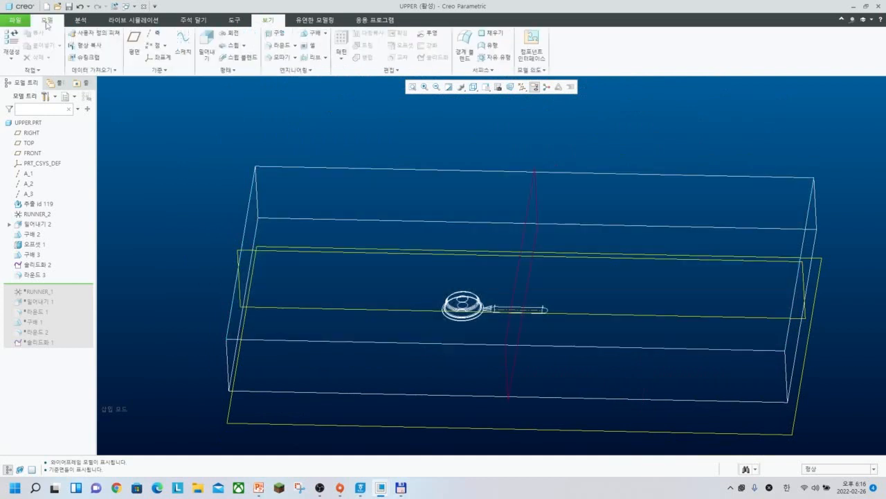
left_click(184, 49)
mouse_move(253, 220)
middle_mouse_down()
mouse_move(248, 214)
mouse_move(243, 262)
middle_mouse_up()
scroll(472, 348, "down", 4)
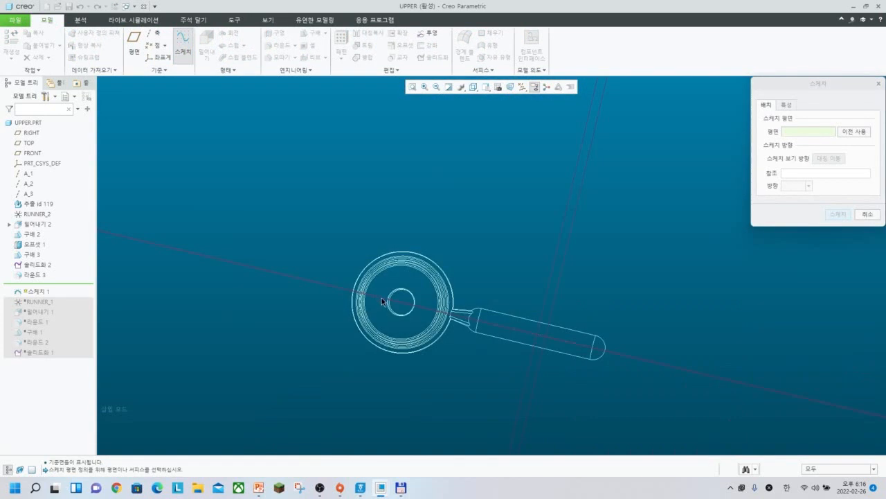
scroll(440, 251, "up", 3)
key("ctrl+d")
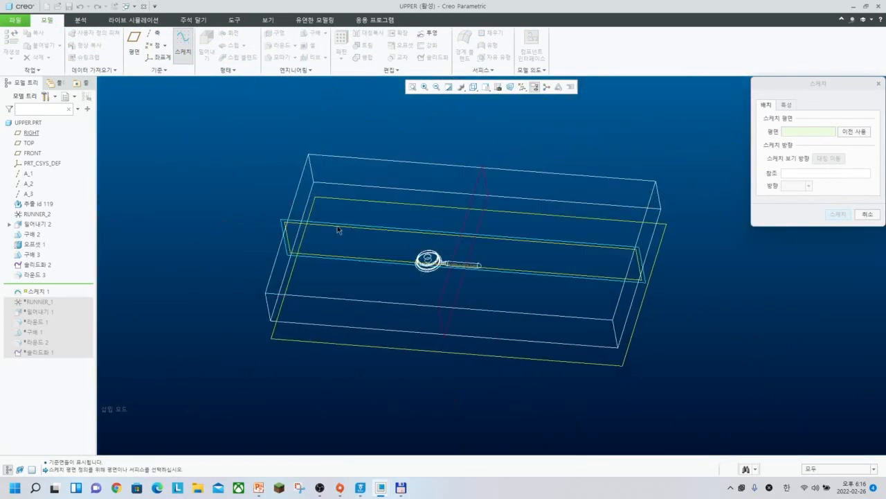
left_click(338, 229)
middle_click(459, 220)
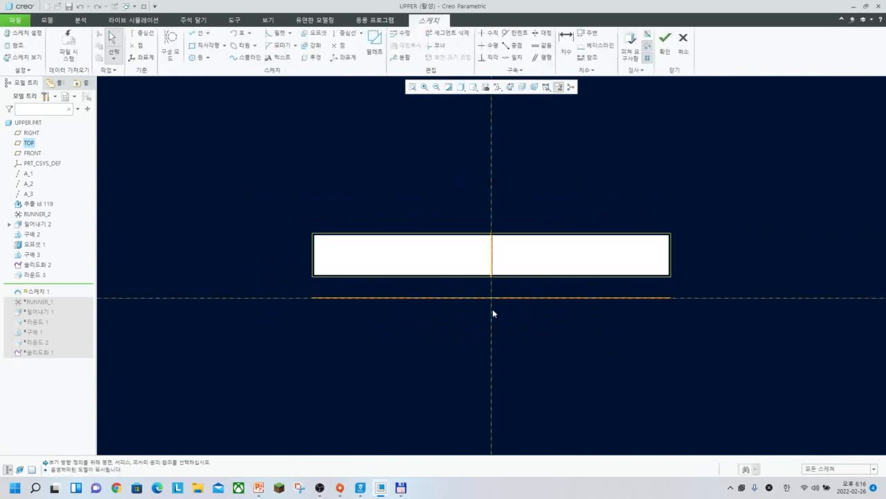
Switch the sketch view to wireframe display
key("ctrl+2")
key("ctrl+1")
key("ctrl+5")
key("ctrl+6")
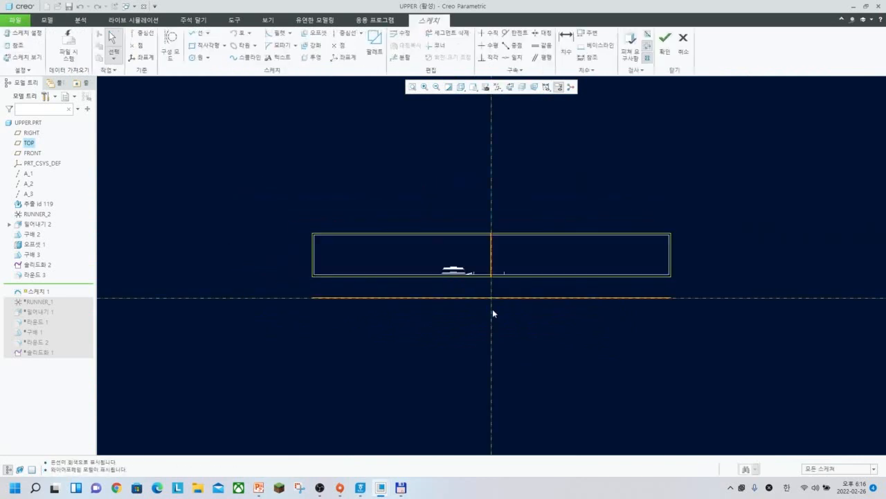
Add the sloped upper edge of the round cavity as a sketch reference and place a point on it
scroll(454, 290, "up", 6)
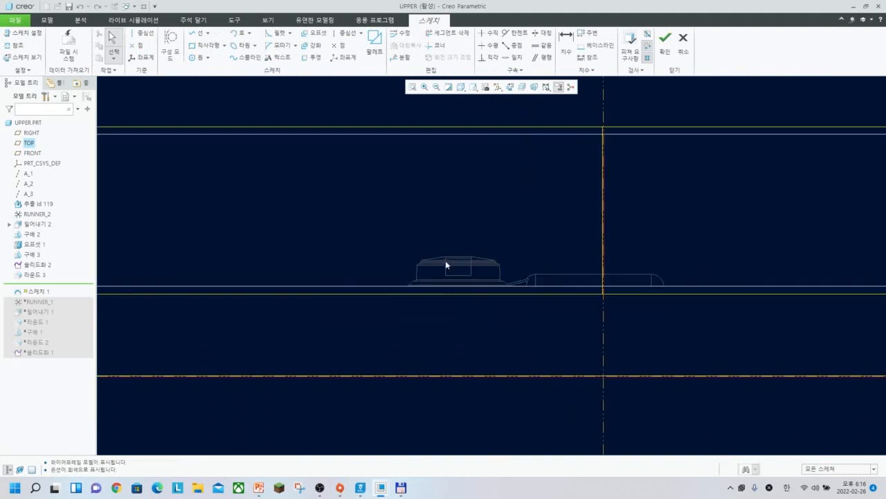
scroll(446, 263, "up", 2)
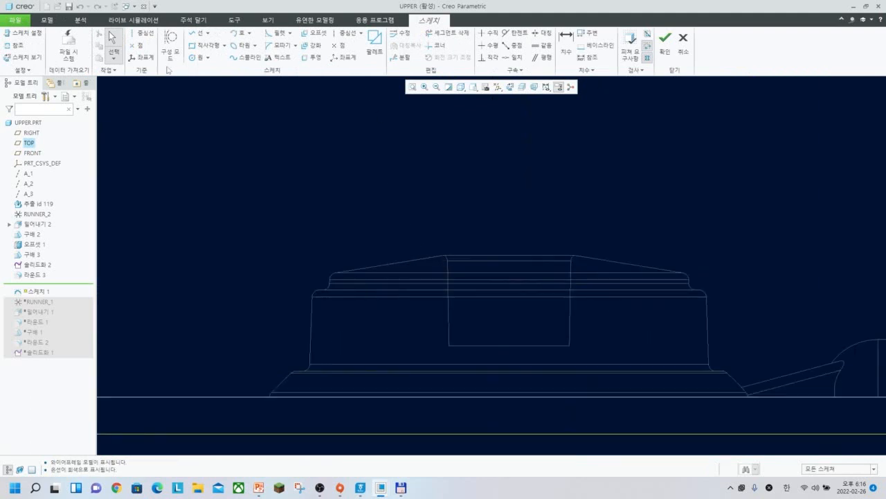
left_click(14, 45)
scroll(376, 253, "up", 2)
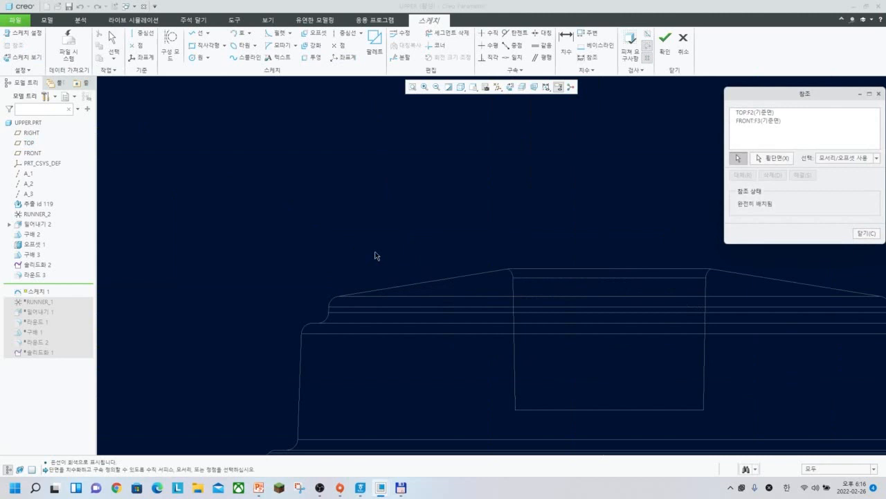
left_click(444, 284)
left_click(340, 46)
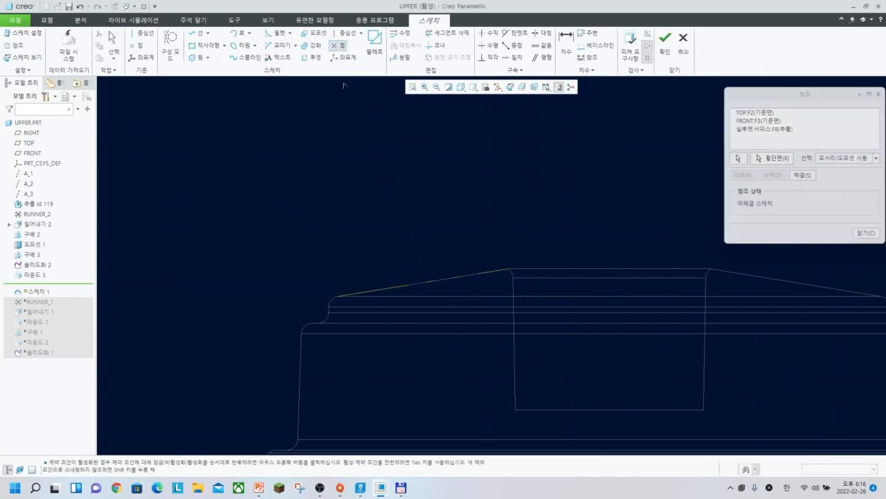
left_click(442, 280)
middle_click(478, 266)
scroll(478, 266, "down", 4)
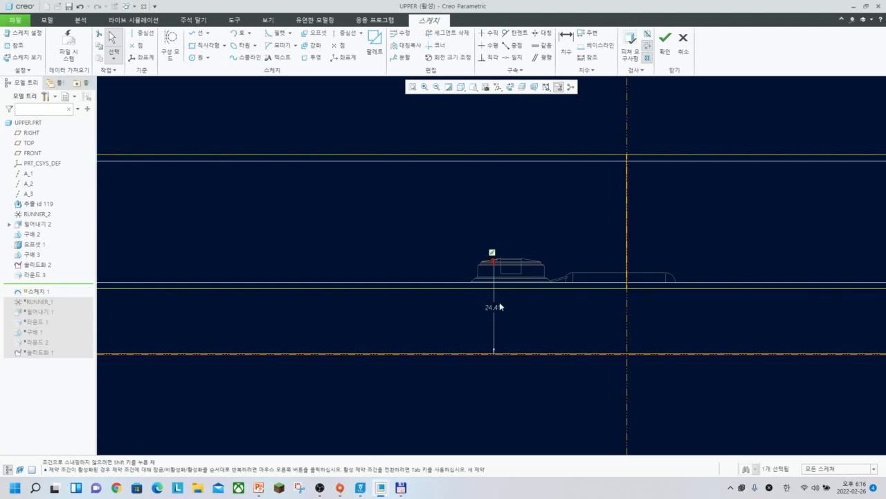
left_click_drag(493, 308, 454, 313)
Dimension the sketched point's horizontal distance from the vertical centre reference and set it to 35
left_click(566, 45)
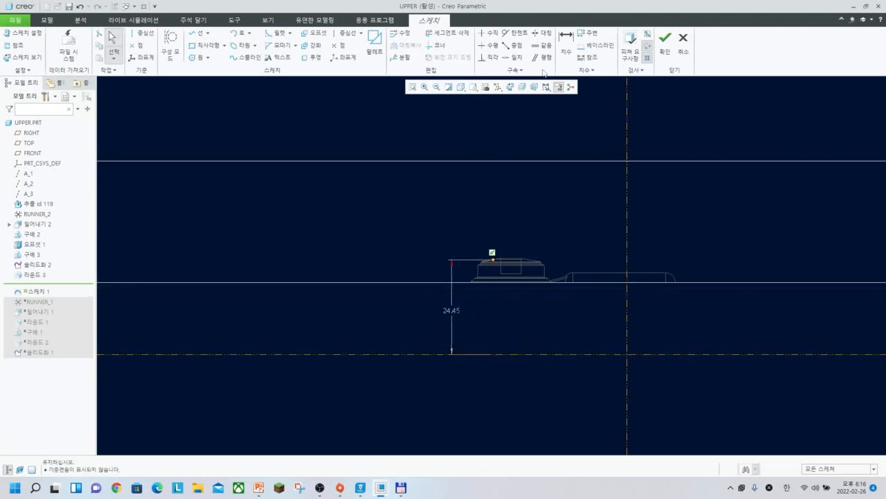
scroll(489, 255, "up", 5)
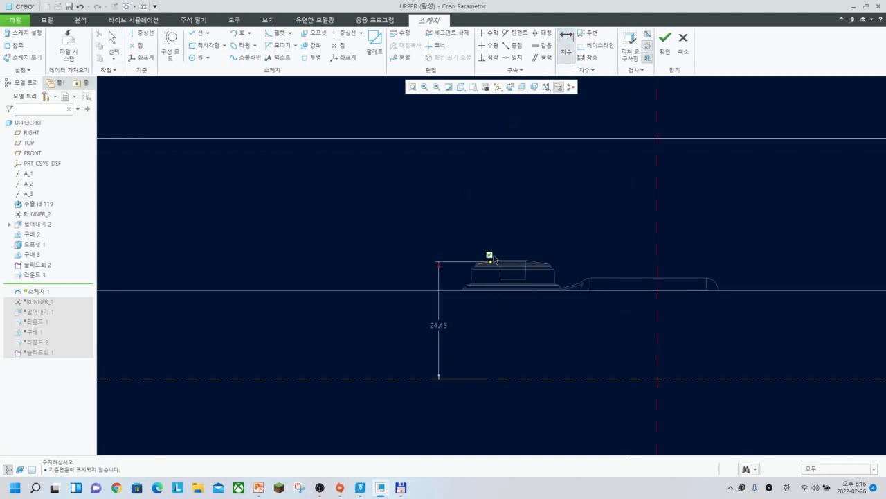
middle_click(564, 184)
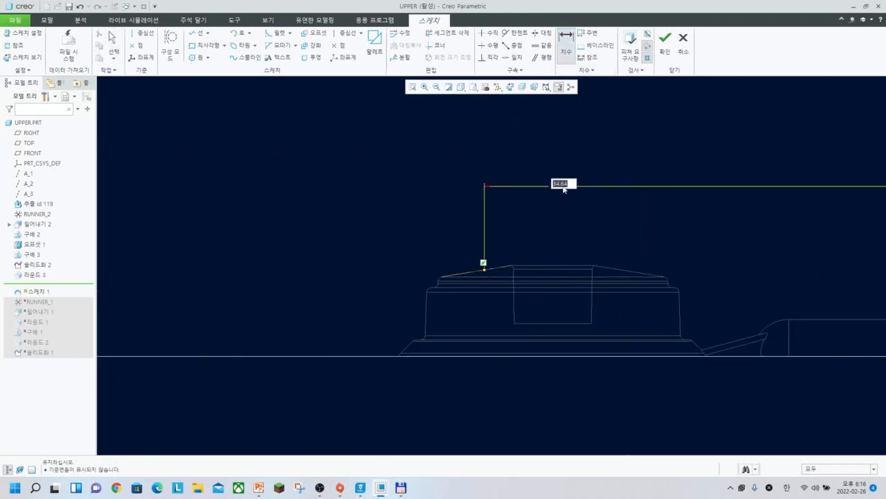
type("35")
key("Return")
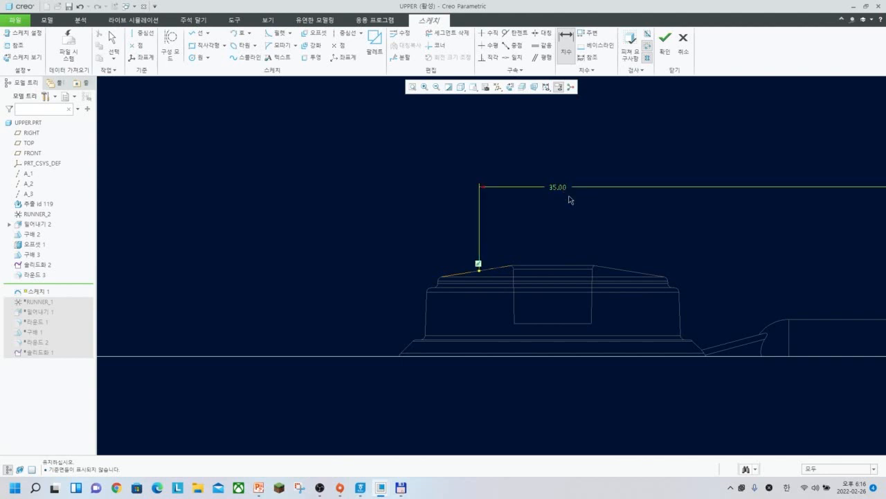
scroll(569, 200, "down", 2)
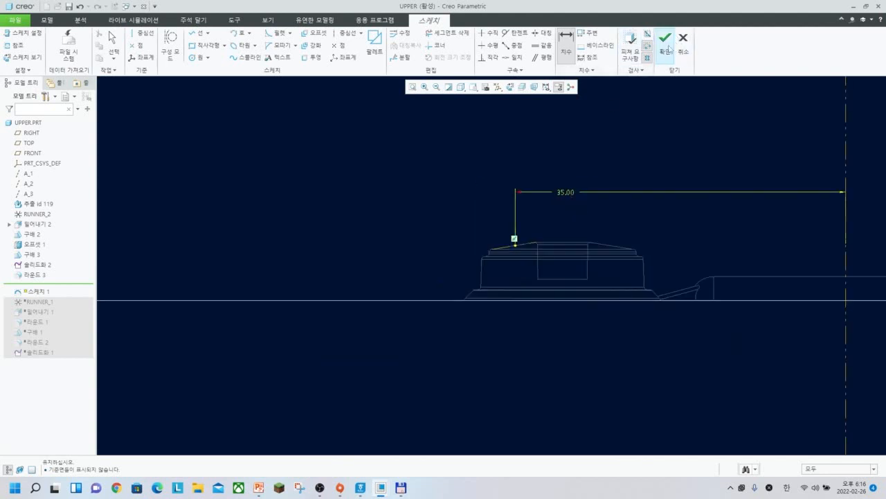
Add a geometry point coincident with the dimensioned point on the sloped edge and finish the sketch
left_click(667, 47)
left_click(477, 263)
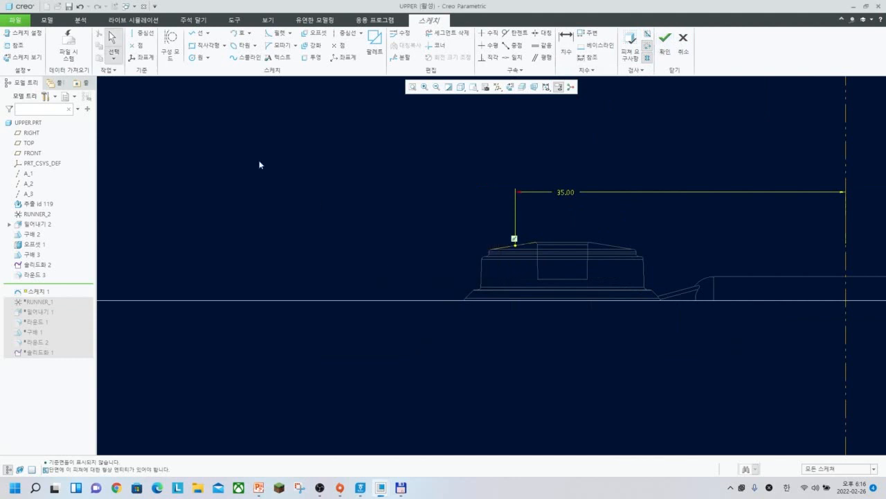
left_click(133, 45)
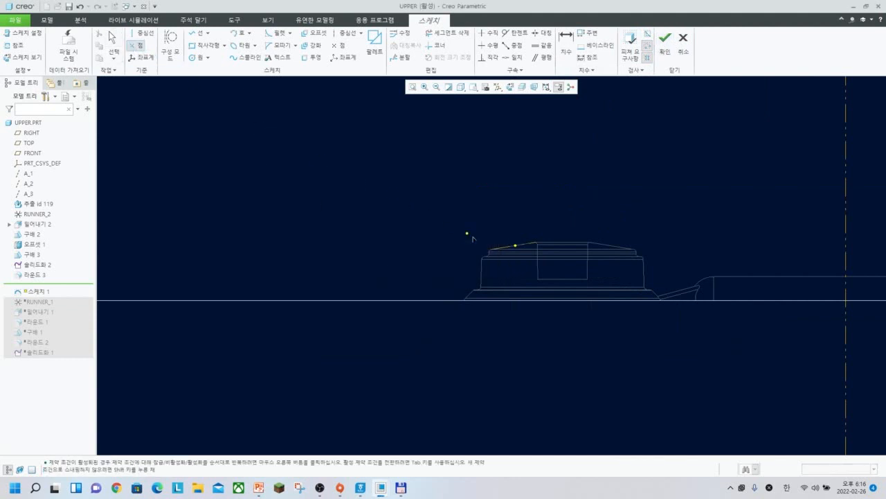
middle_click(405, 122)
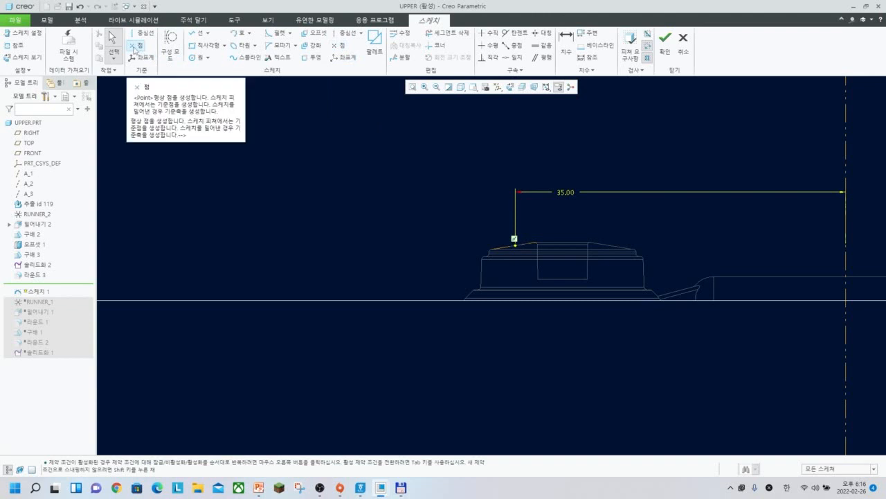
left_click(135, 47)
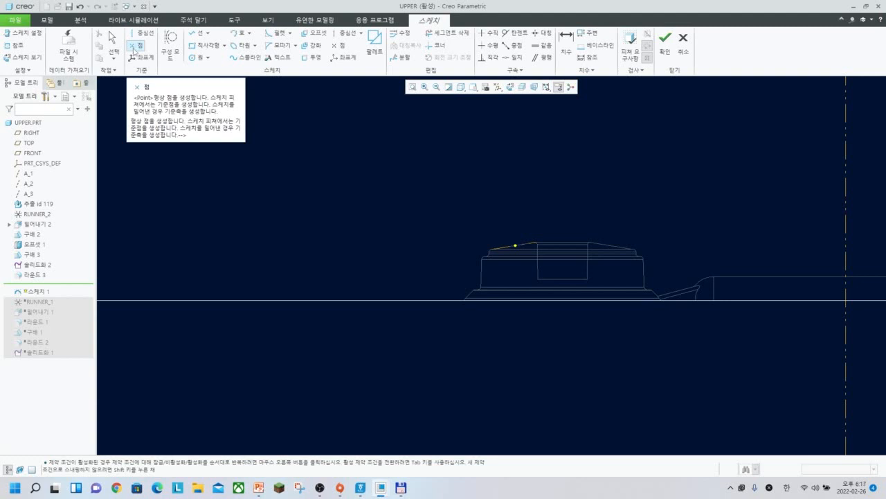
left_click(515, 246)
middle_click(574, 206)
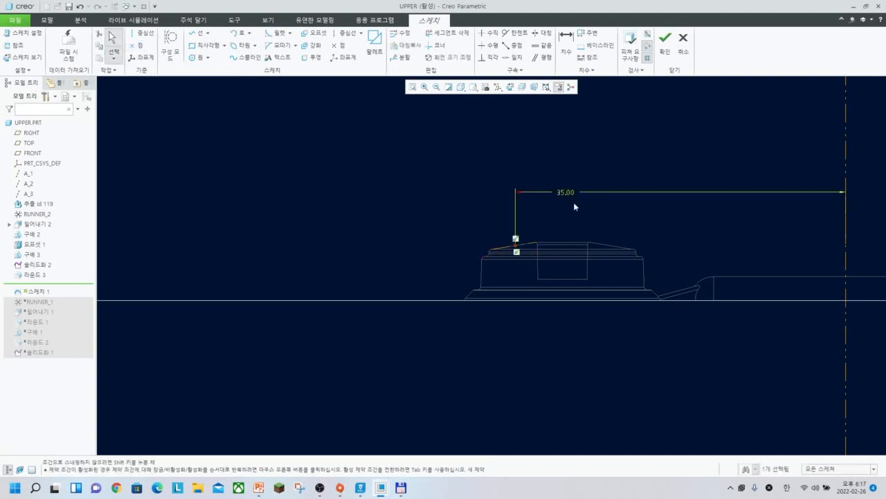
left_click(665, 39)
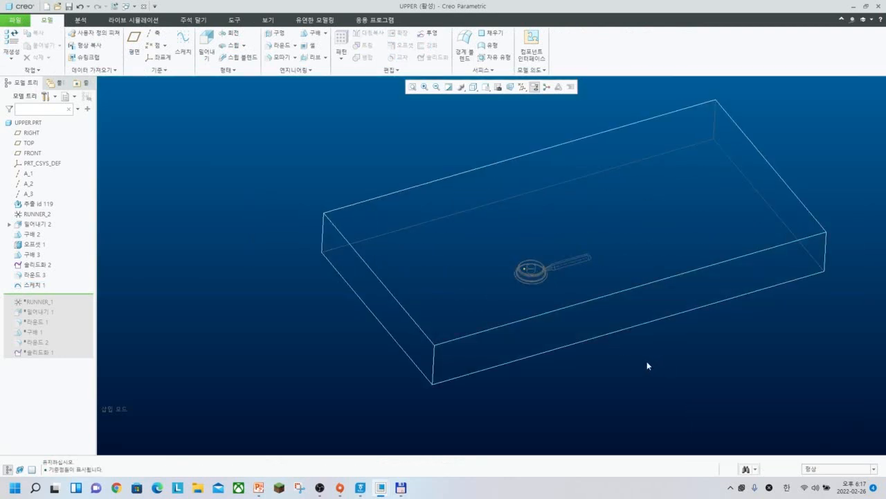
Start a simple hole that uses a sketched profile and open the file browser for an existing section
scroll(526, 287, "up", 5)
scroll(516, 284, "down", 4)
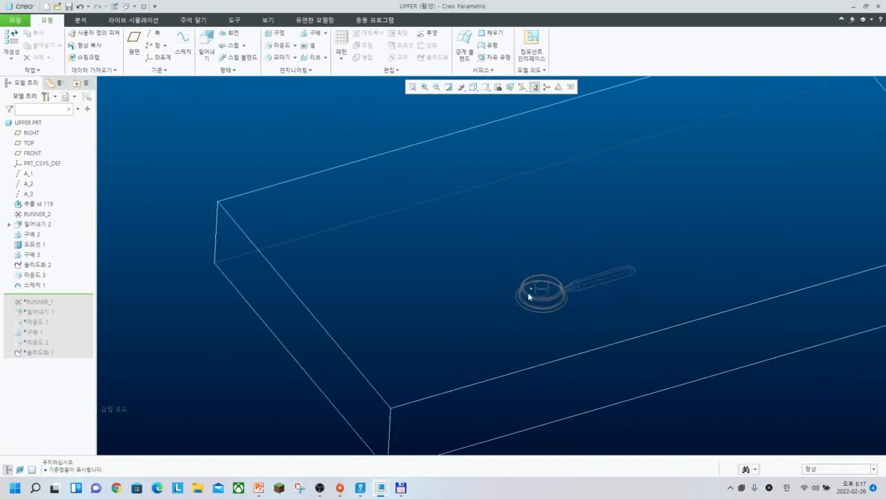
key("h")
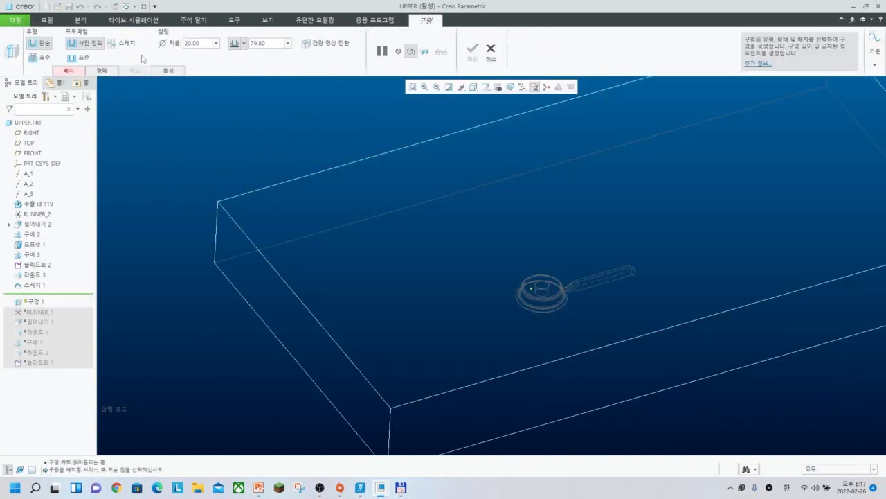
left_click(123, 43)
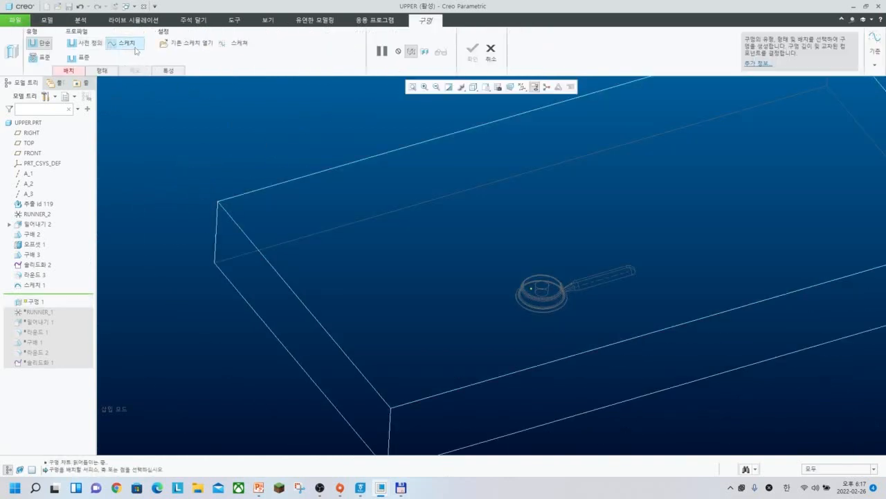
left_click(185, 43)
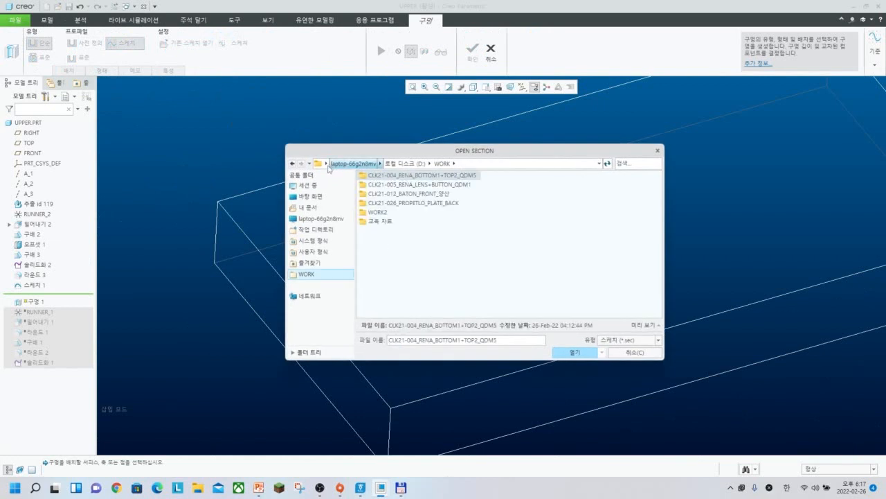
Load 2pai_pin_point.sec from the D: drive folder Ptc/pro_stds/sec as the hole profile
left_click(405, 164)
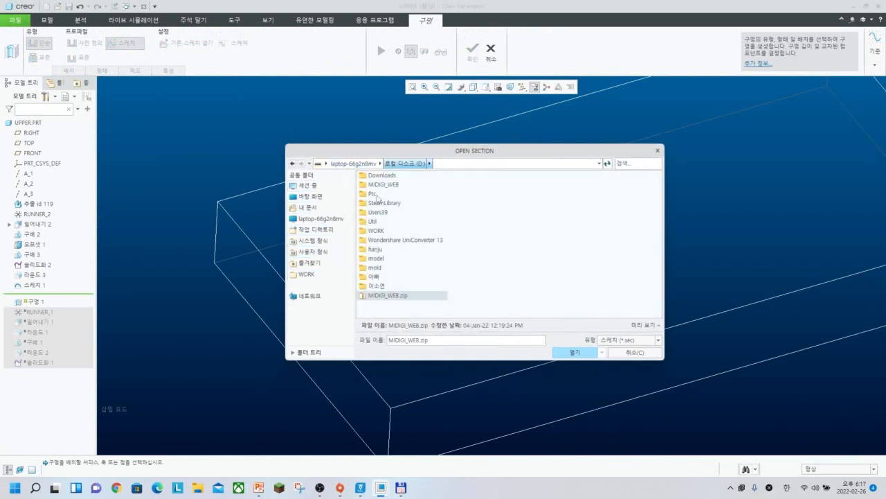
double_click(375, 195)
left_click(383, 230)
double_click(383, 232)
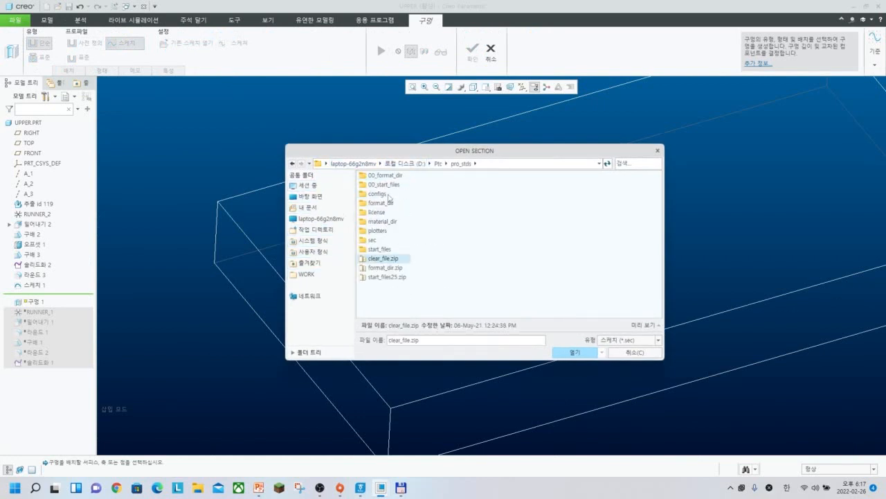
double_click(371, 239)
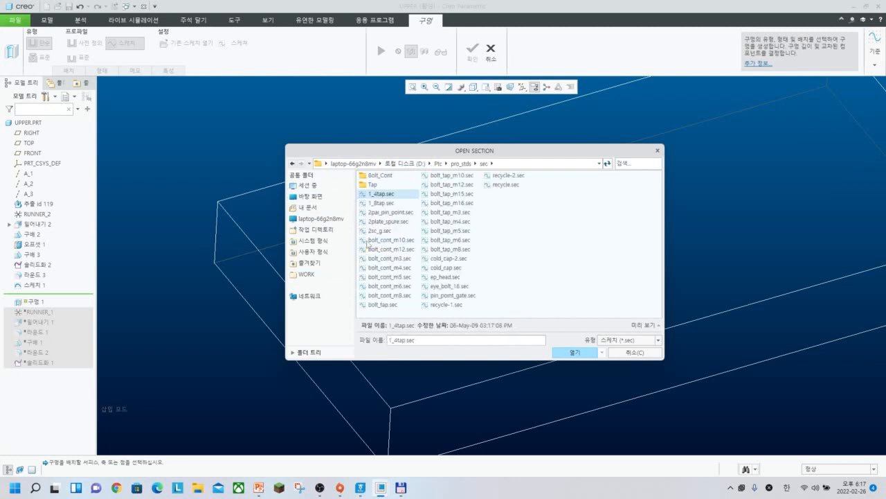
left_click(388, 212)
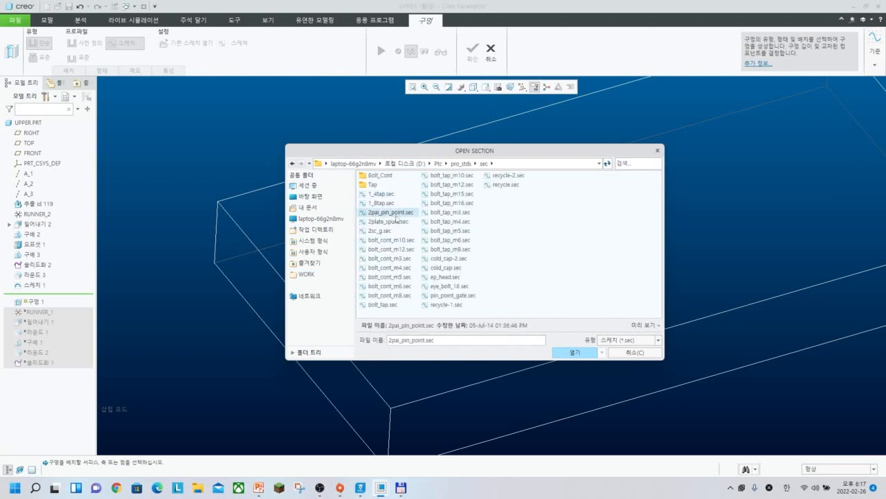
double_click(399, 218)
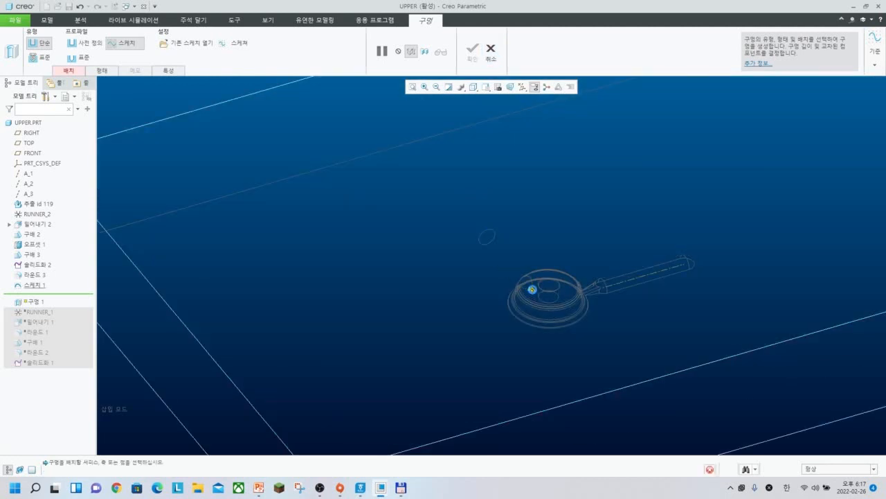
Place the pin-point hole on the sketched datum point, complete it and display the datum planes
left_click(532, 289)
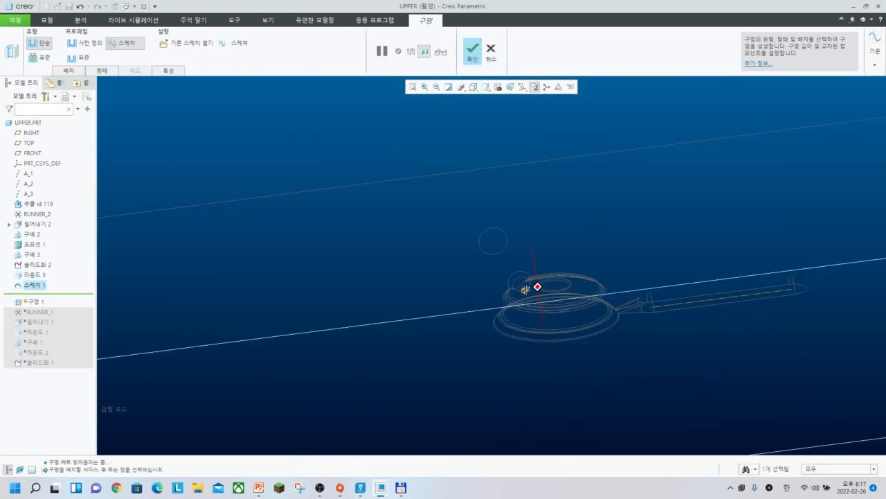
mouse_move(526, 289)
middle_mouse_down()
mouse_move(552, 287)
mouse_move(535, 283)
mouse_move(518, 302)
middle_mouse_up()
scroll(542, 281, "up", 3)
scroll(518, 300, "up", 4)
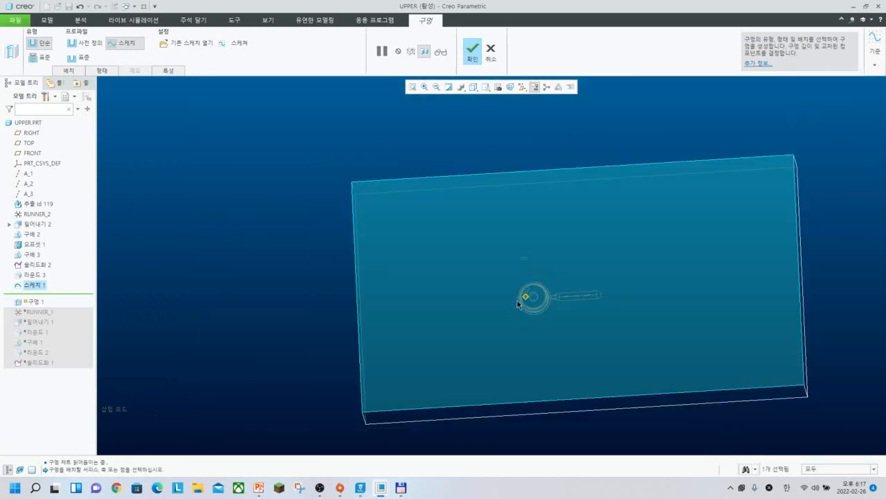
middle_click(495, 251)
key("F2")
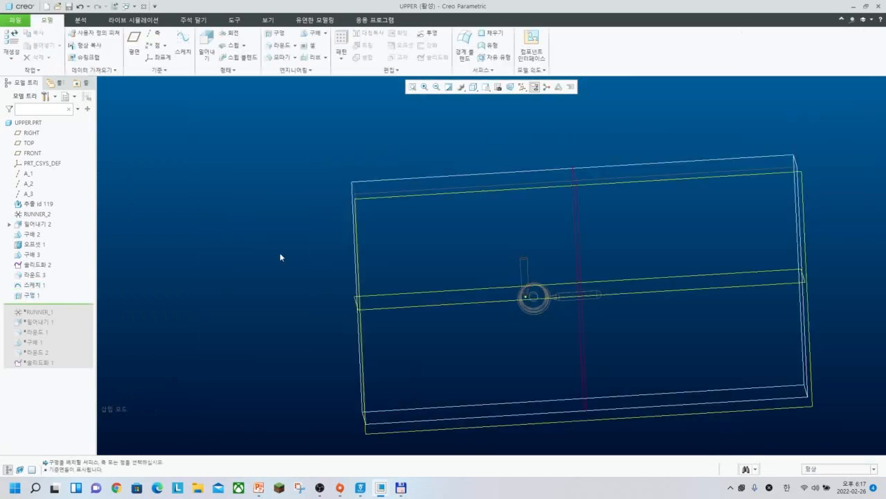
Examine the pin-point hole's direction and shape relative to the round cavity and the datum planes
mouse_move(555, 298)
middle_mouse_down()
mouse_move(519, 285)
mouse_move(520, 248)
mouse_move(576, 185)
middle_mouse_up()
left_click(536, 276)
scroll(524, 266, "down", 3)
scroll(522, 279, "up", 5)
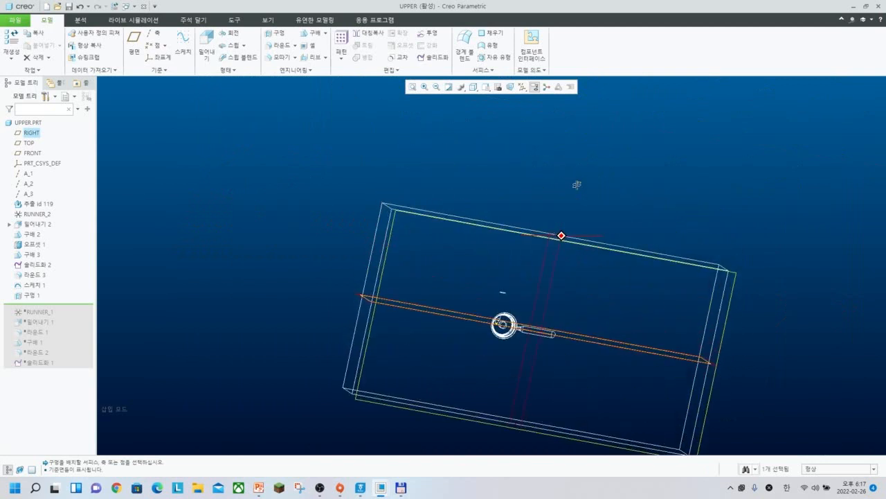
scroll(502, 322, "down", 5)
scroll(502, 332, "down", 4)
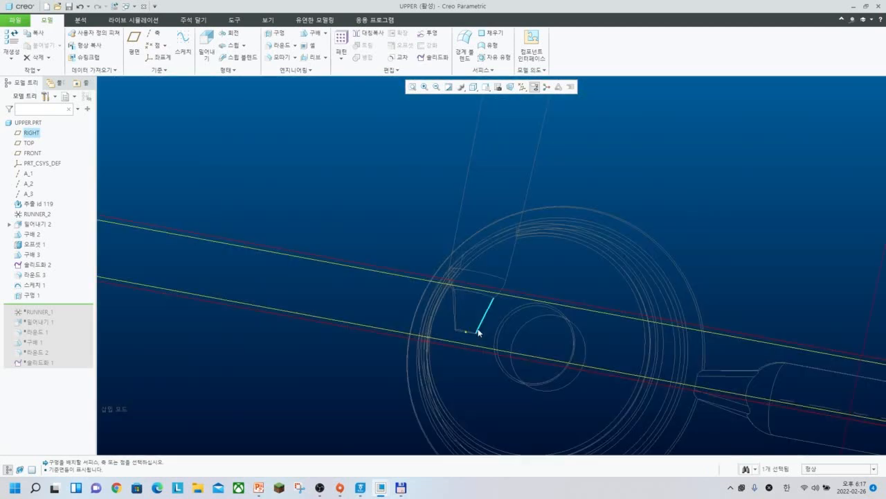
scroll(505, 314, "up", 4)
middle_click_drag(505, 313, 478, 319)
scroll(505, 304, "up", 6)
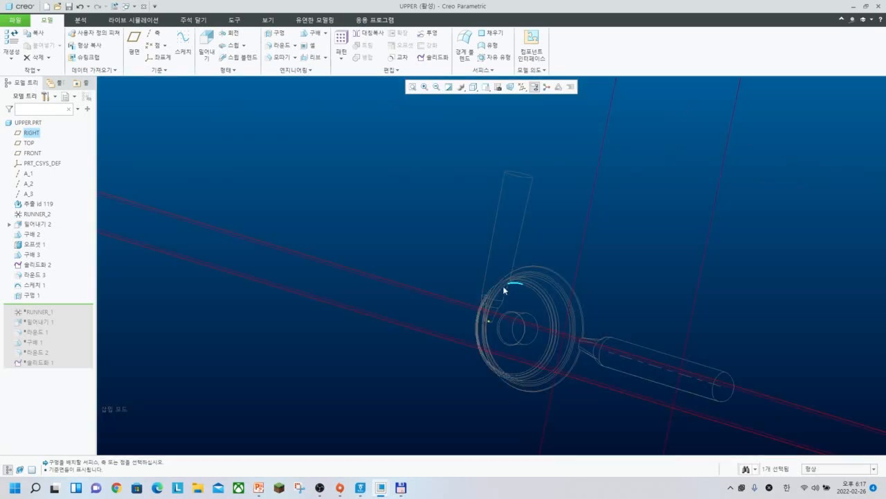
middle_click_drag(518, 292, 544, 233)
left_click(242, 291)
Delete the pin-point hole from the UPPER block
left_click(29, 295)
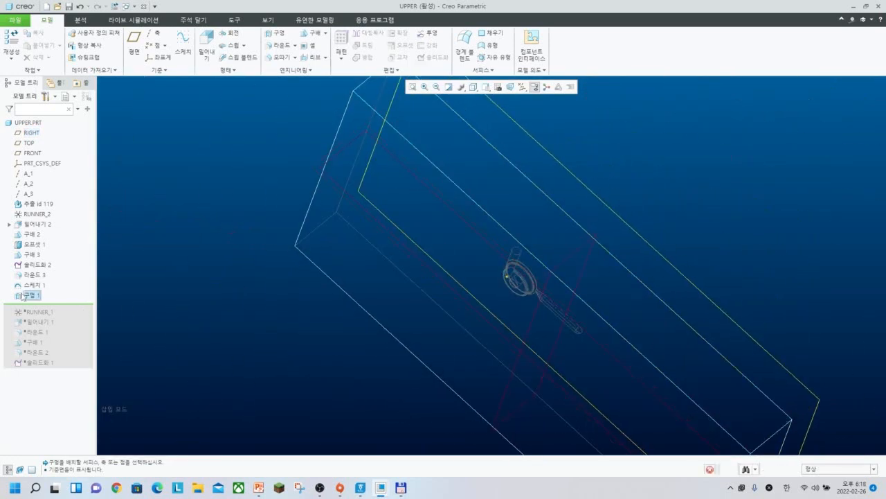
key("Delete")
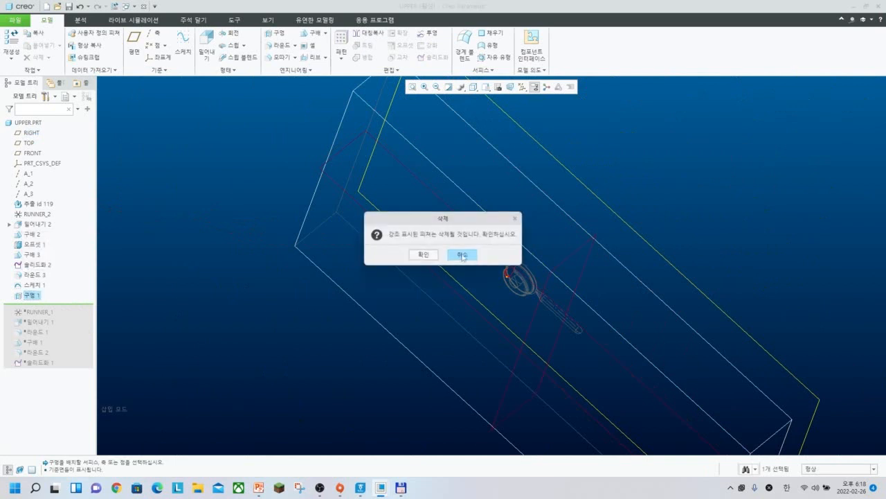
Confirm the deletion of the selected Hole 1 (구멍 1) feature
left_click(422, 254)
middle_click_drag(493, 294, 561, 198)
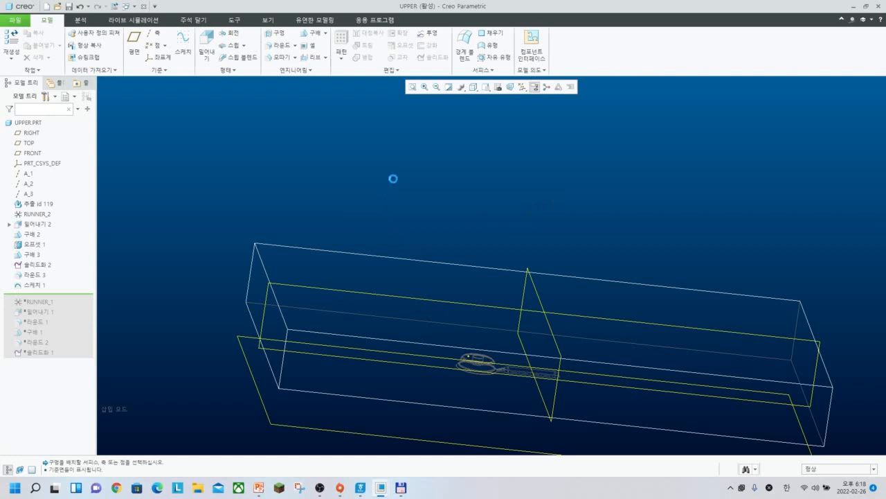
Create a datum plane through the point of Sketch 1 (스케치 1), parallel to the horizontal datum plane below the block
left_click(134, 41)
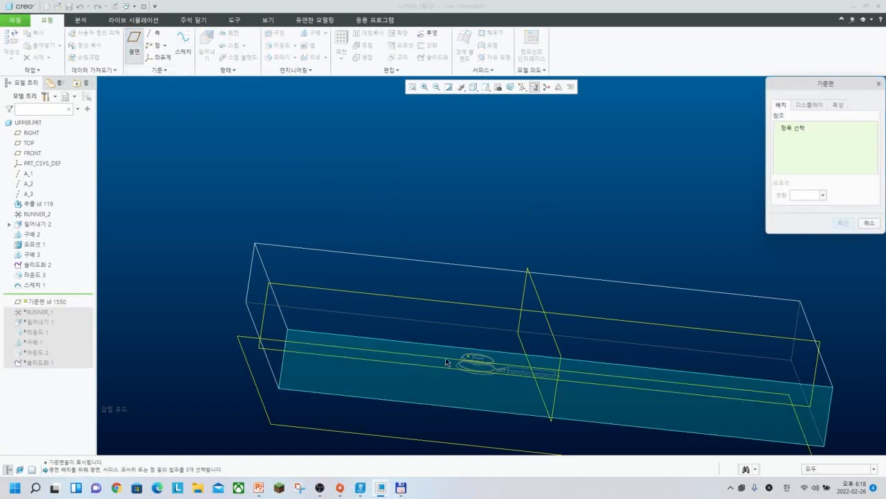
scroll(478, 358, "up", 5)
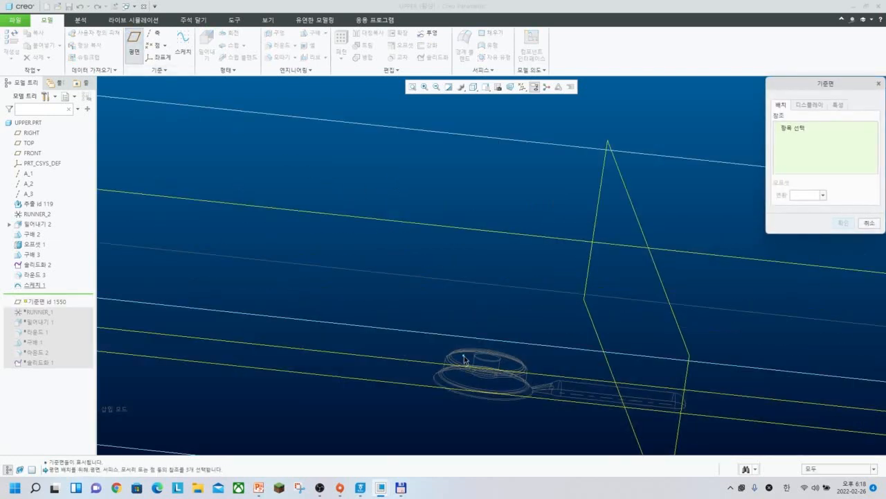
left_click(465, 359)
scroll(443, 332, "down", 6)
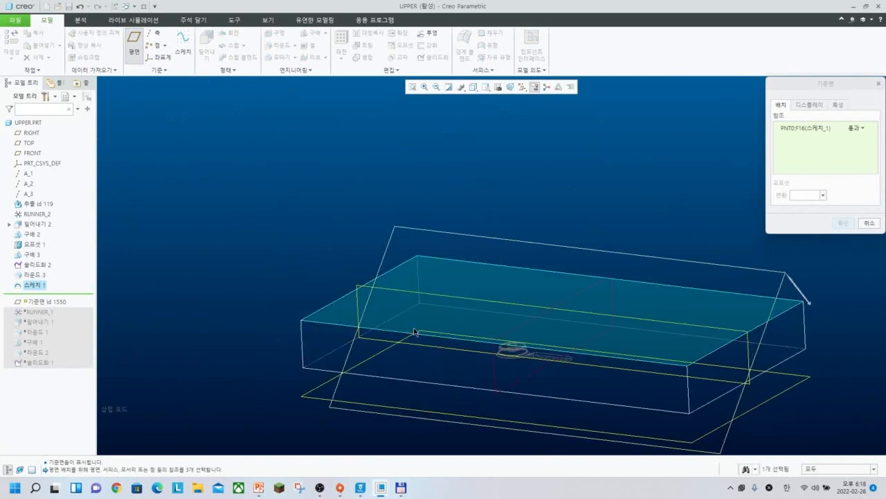
left_click(334, 396)
middle_click(433, 366)
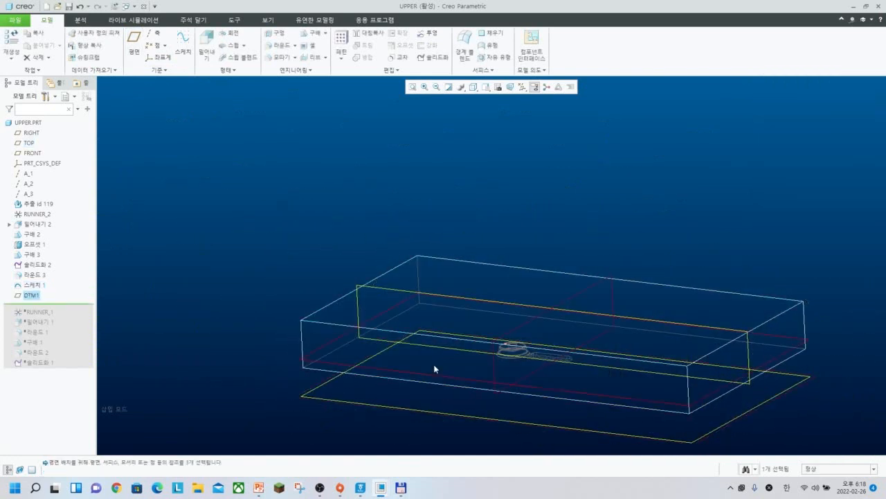
left_click(305, 377)
middle_click_drag(326, 365, 411, 380)
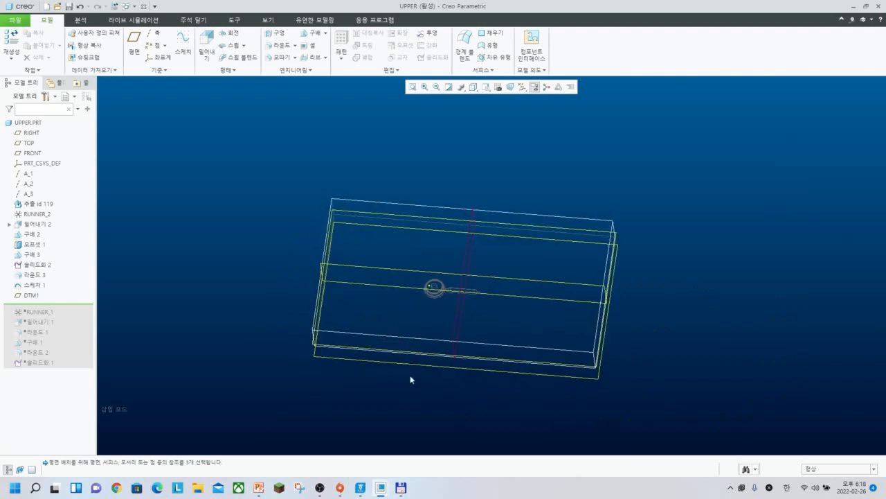
Create a sketch on the block's upper face with one point coinciding with the existing Sketch 1 point
left_click(184, 53)
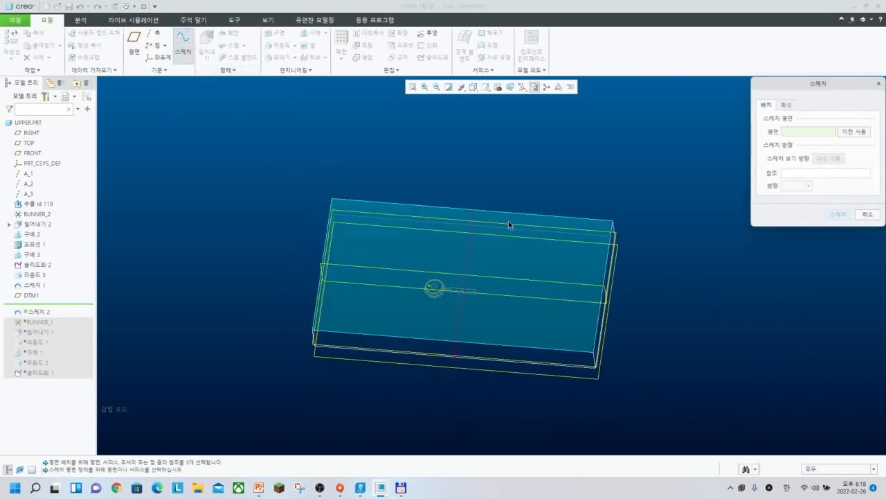
left_click(504, 241)
middle_click(565, 253)
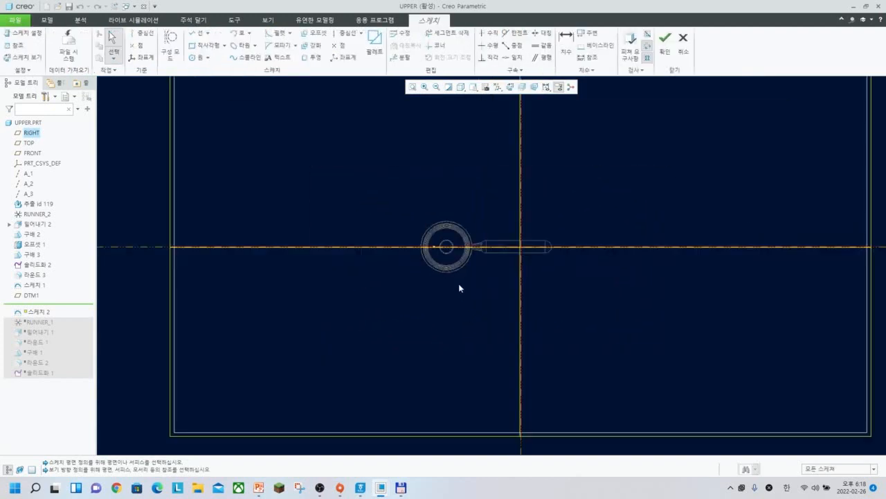
scroll(406, 212, "down", 1)
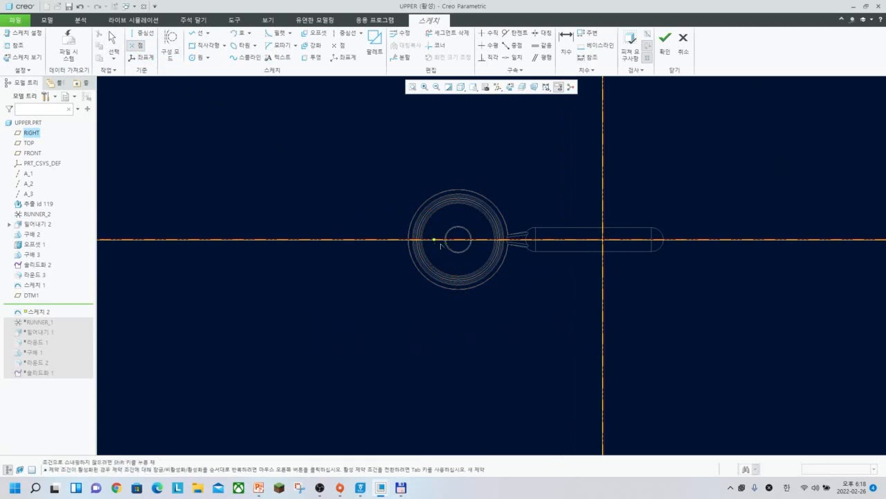
middle_click(434, 241)
left_click(665, 41)
scroll(524, 255, "up", 7)
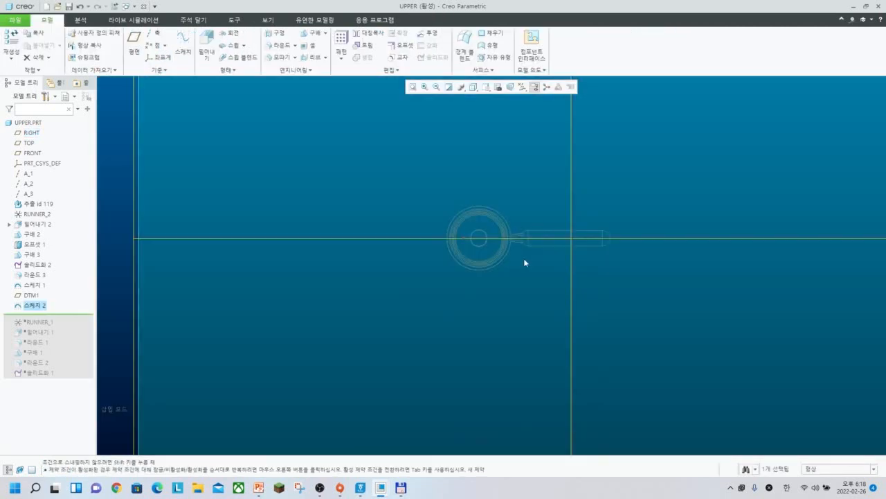
middle_click_drag(486, 257, 482, 227)
Hide the old point sketch, Sketch 1 (스케치 1)
left_click(172, 269)
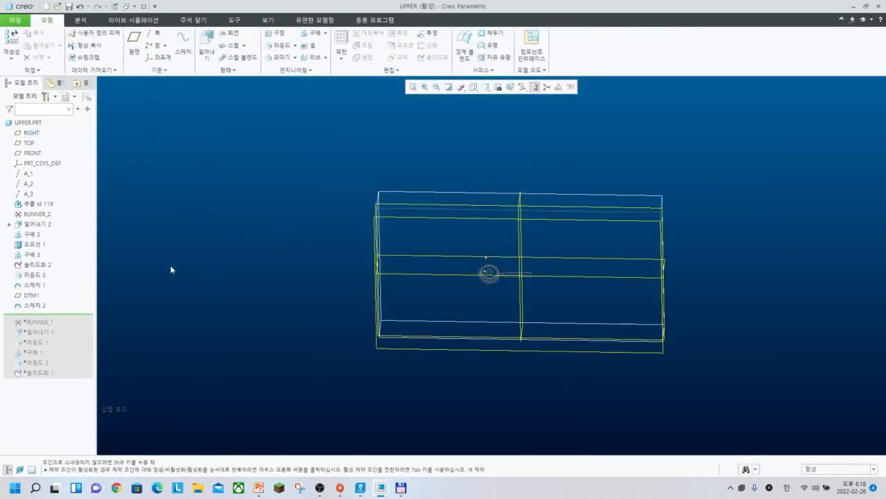
left_click(38, 287)
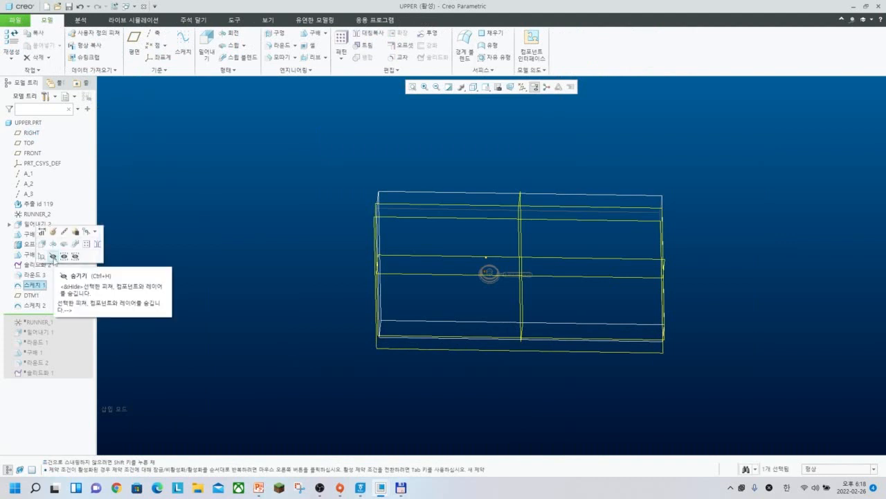
left_click(52, 256)
mouse_move(415, 331)
middle_mouse_down()
mouse_move(509, 298)
mouse_move(503, 282)
mouse_move(405, 311)
middle_mouse_up()
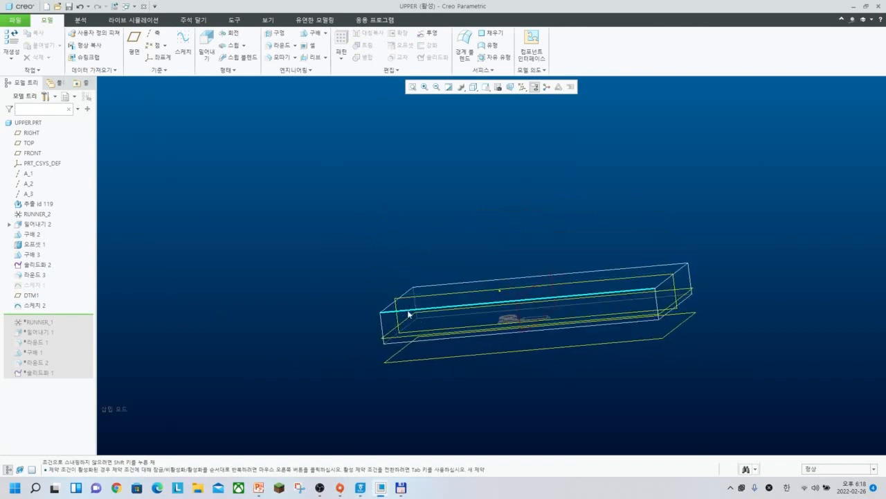
Redefine Sketch 2 (스케치 2) so its sketch plane is DTM1 instead of the block's upper face
left_click(31, 296)
left_click(35, 305)
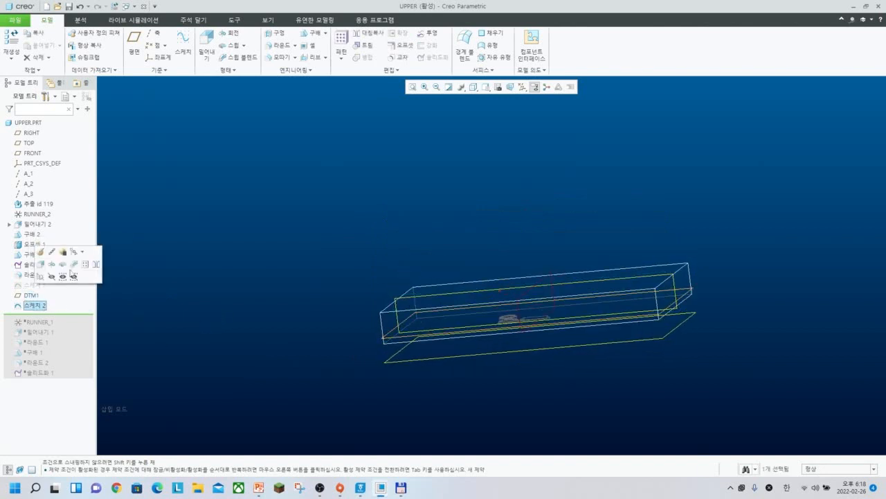
left_click(52, 252)
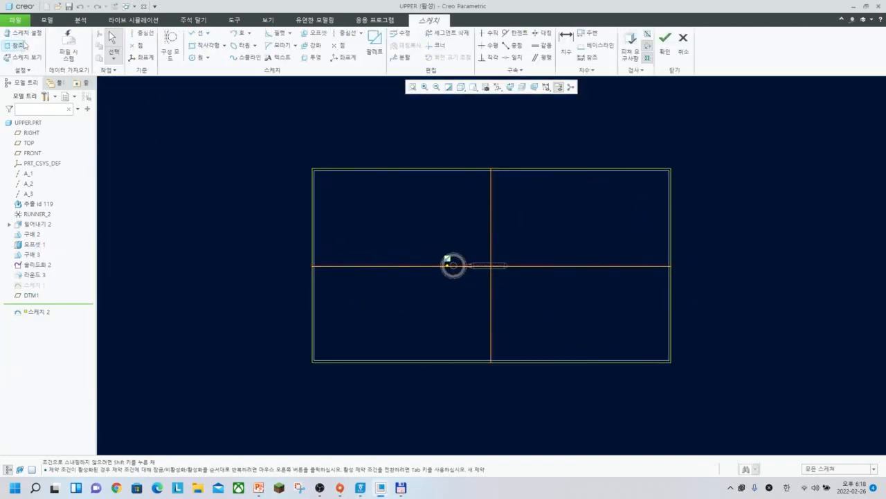
left_click(23, 33)
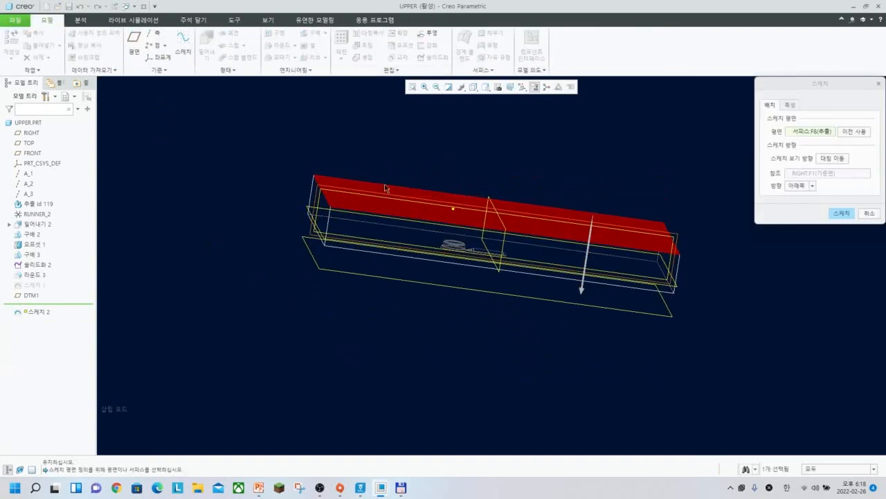
scroll(319, 212, "down", 5)
middle_click(295, 201)
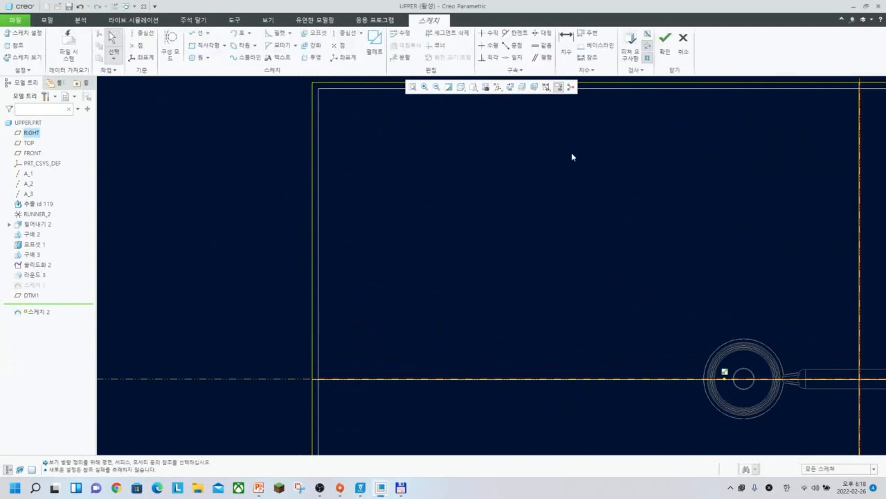
left_click(665, 41)
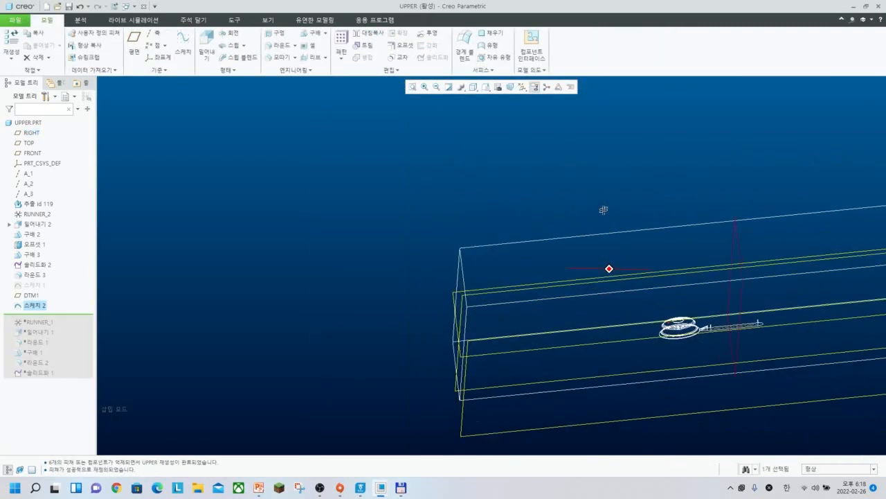
Inspect the position of the Sketch 2 point relative to the cup-shaped cavity inside the block
left_click(622, 168)
scroll(651, 312, "down", 5)
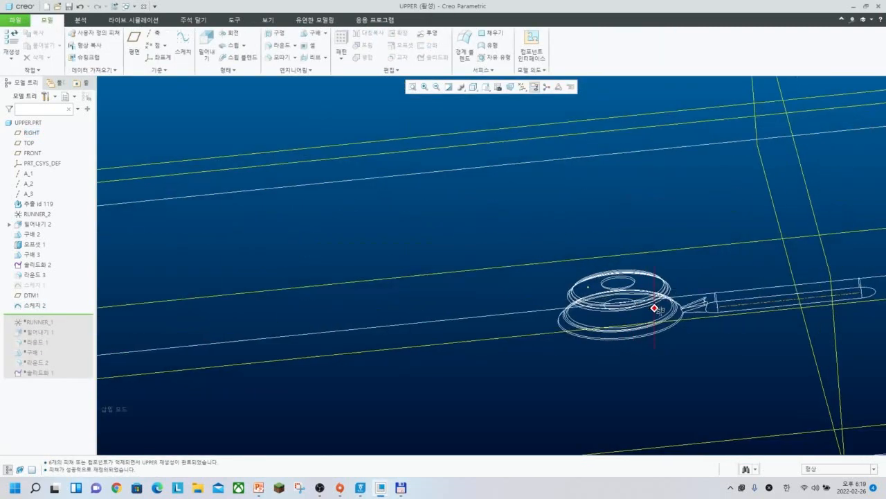
scroll(655, 309, "up", 5)
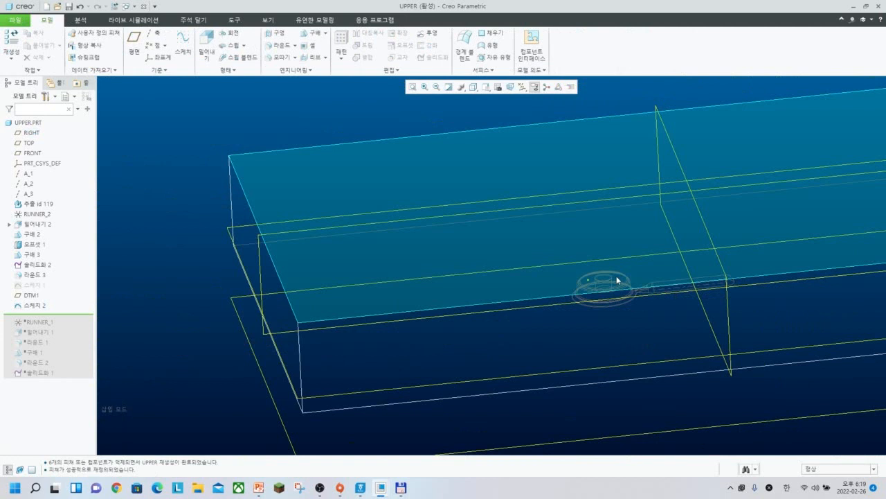
scroll(604, 302, "up", 4)
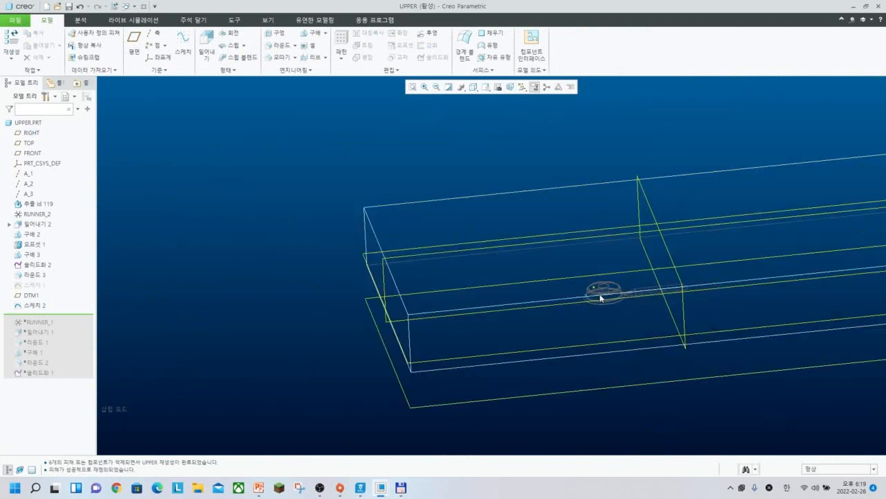
middle_click_drag(495, 291, 533, 274)
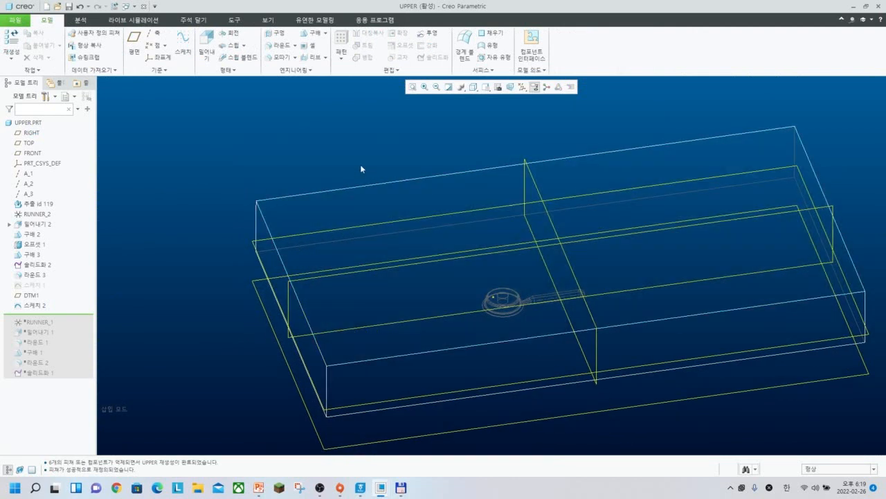
scroll(361, 167, "up", 2)
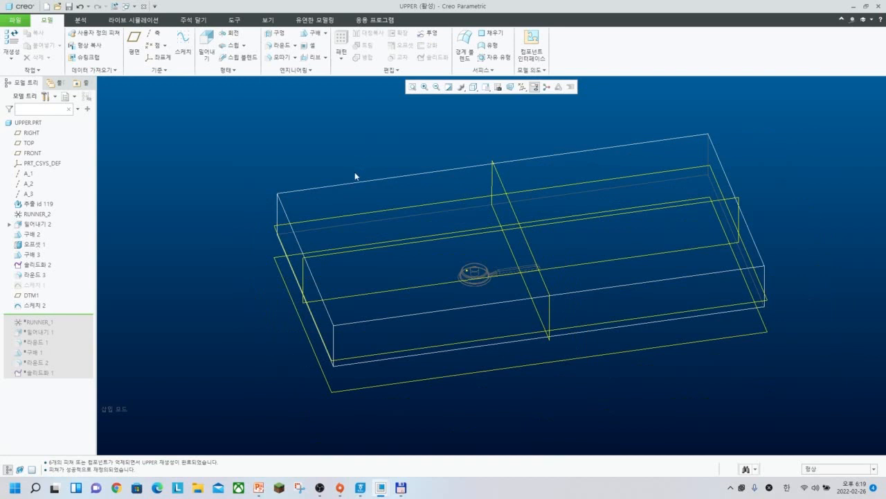
middle_click_drag(388, 167, 331, 163, "shift")
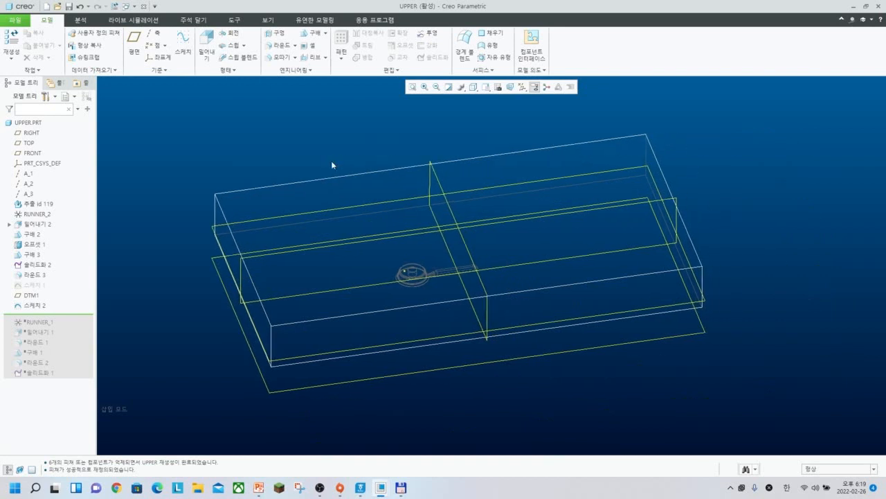
middle_click_drag(332, 158, 300, 146, "shift")
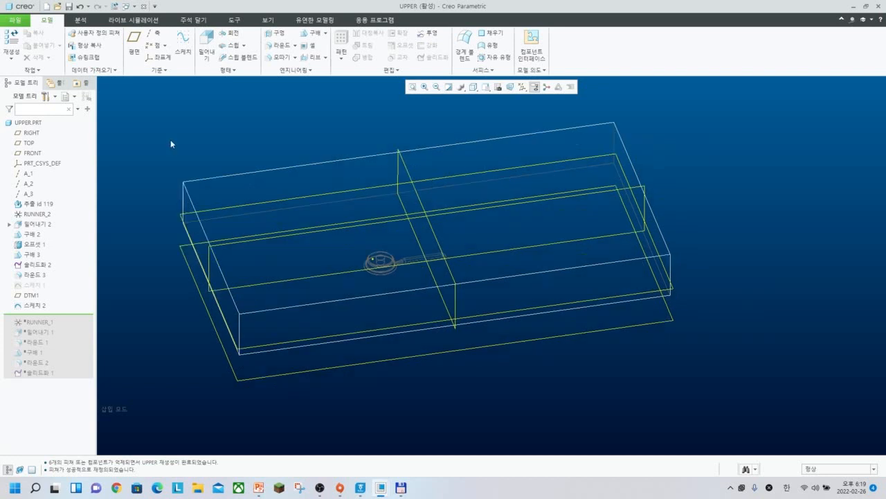
Start a hole with a sketched profile and load the section 1_4tap.sec from the Ptc\pro_stds\sec folder on drive D
key("h")
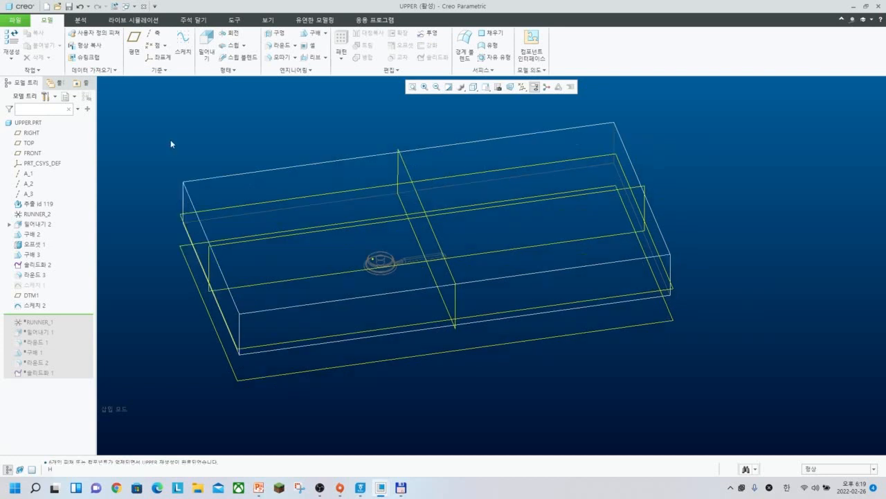
left_click(122, 42)
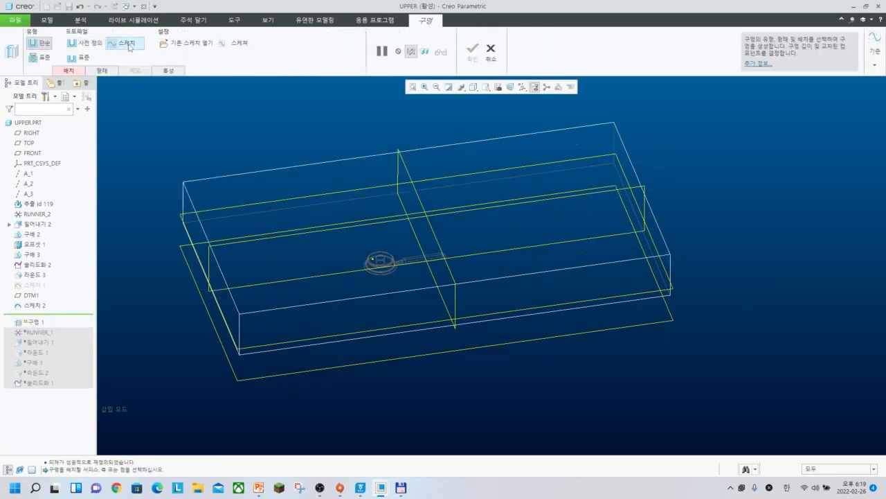
left_click(184, 43)
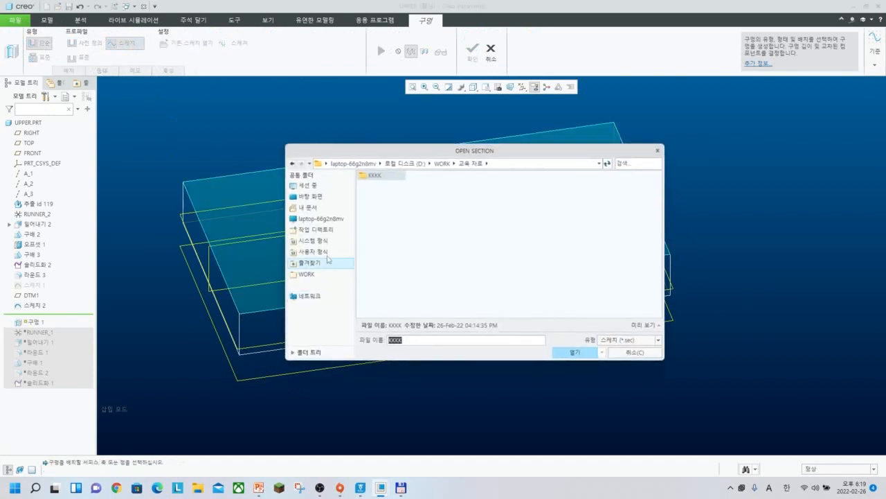
left_click(406, 163)
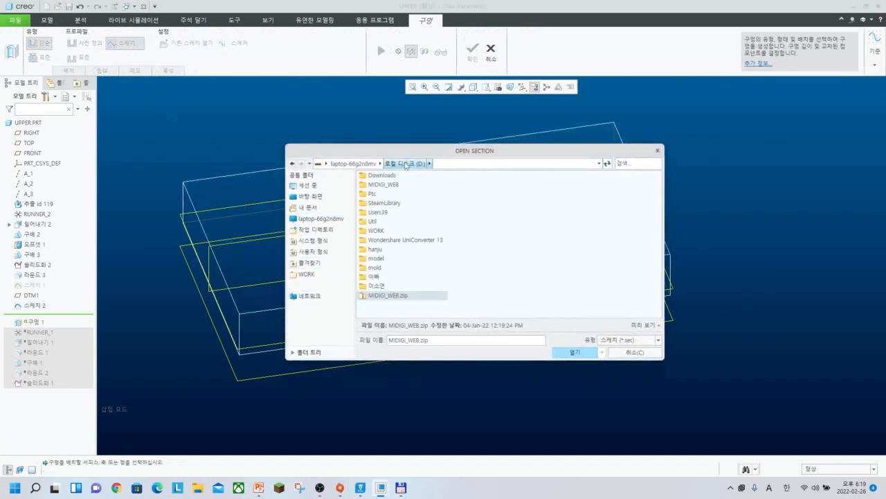
double_click(374, 195)
left_click(381, 233)
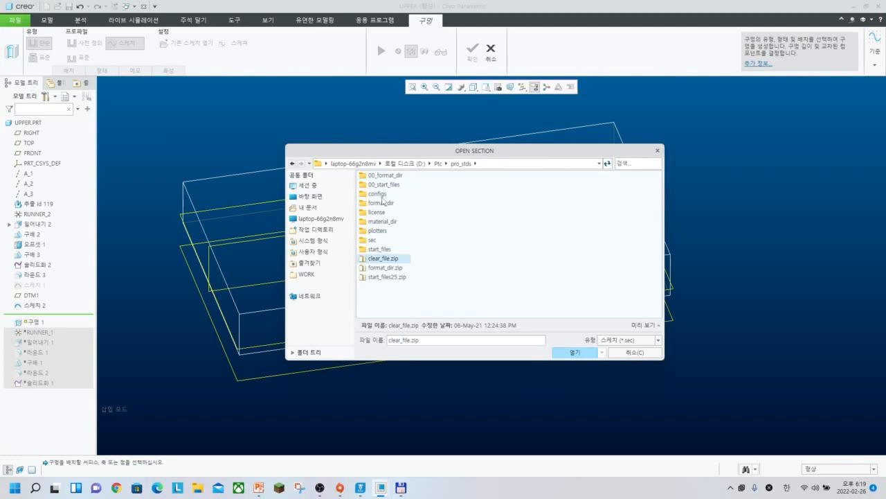
double_click(374, 241)
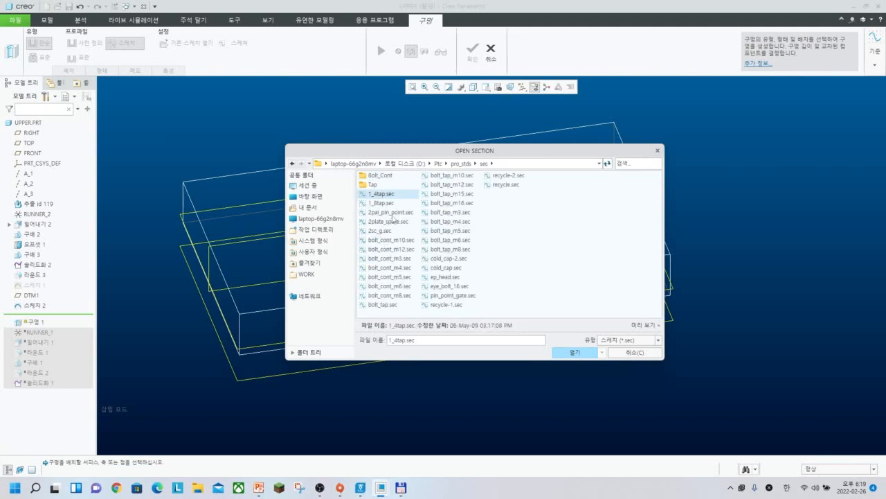
double_click(382, 194)
Place the sketched hole on the Sketch 2 point, preview it and complete the feature
scroll(390, 262, "up", 5)
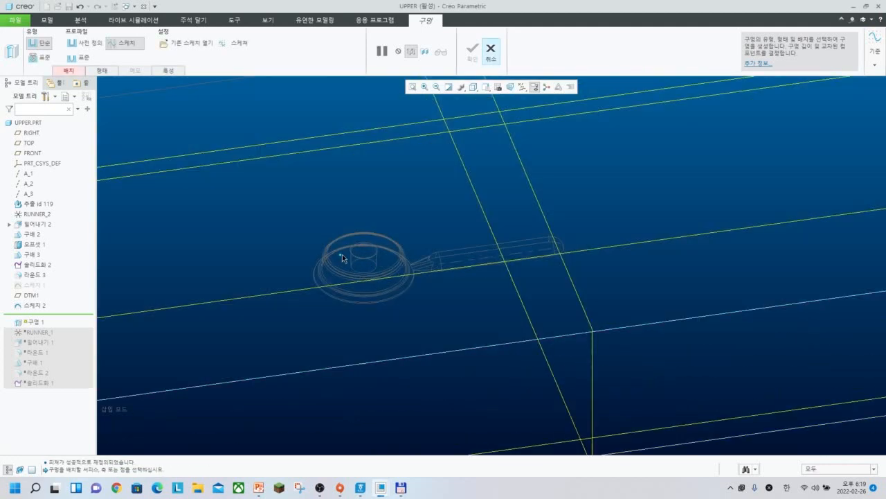
left_click(343, 254)
scroll(342, 254, "down", 5)
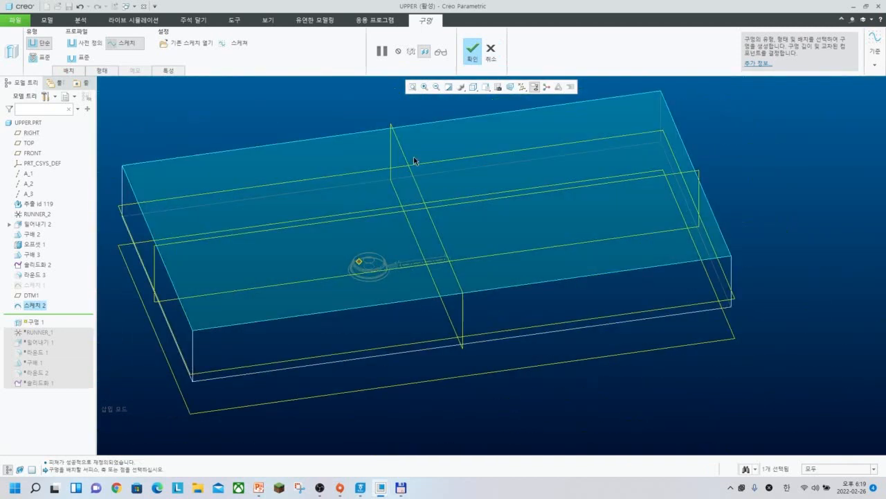
left_click(382, 51)
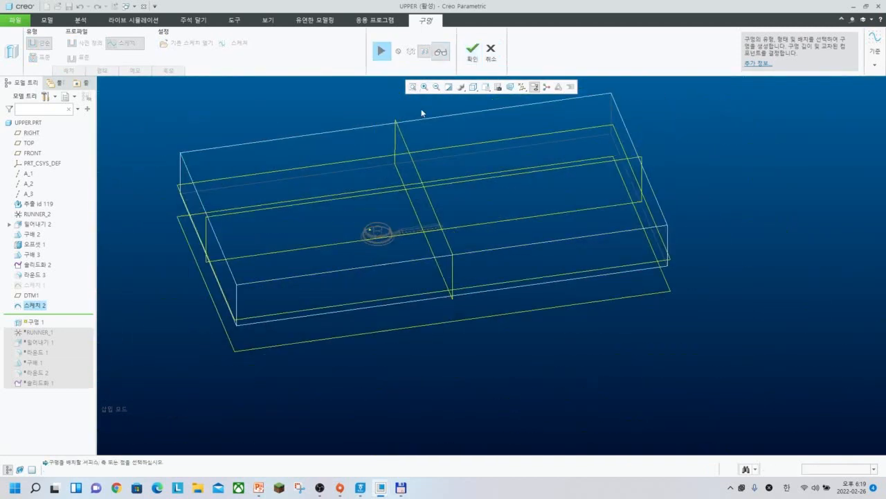
left_click(473, 51)
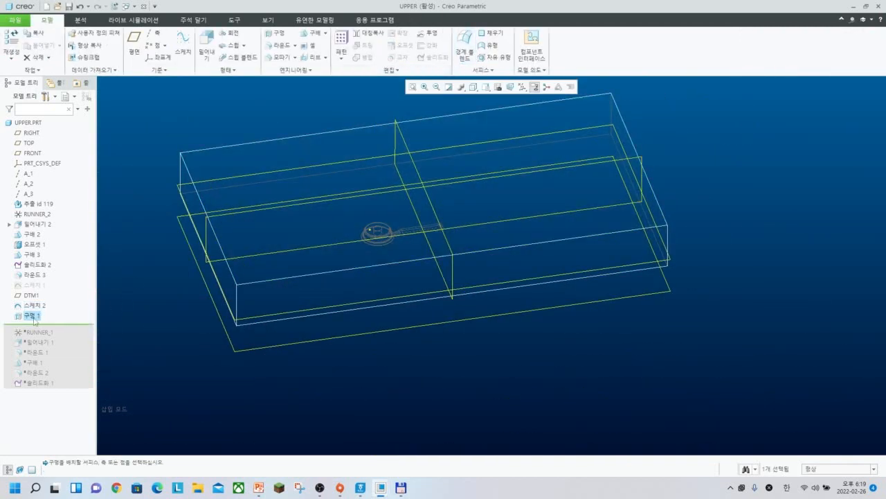
Redefine the sketched hole (구멍 1) and flip its direction at the Sketch 2 point
middle_click_drag(200, 311, 125, 301)
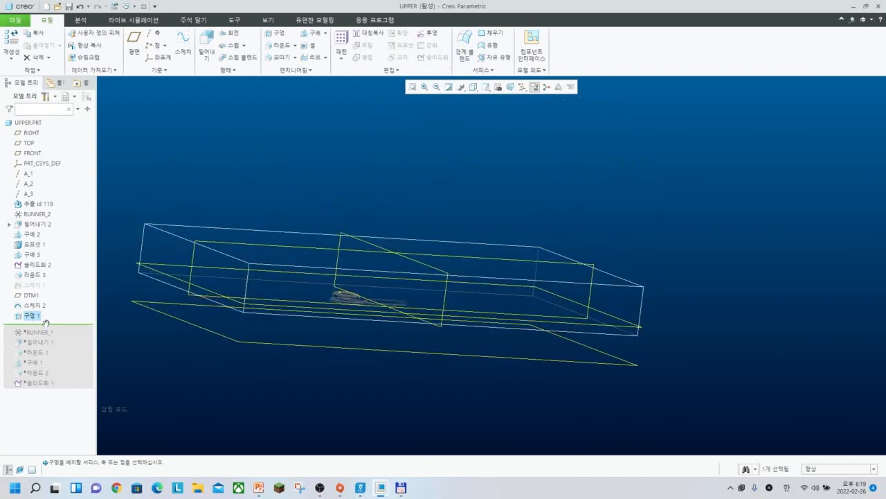
double_click(33, 316)
left_click(55, 262)
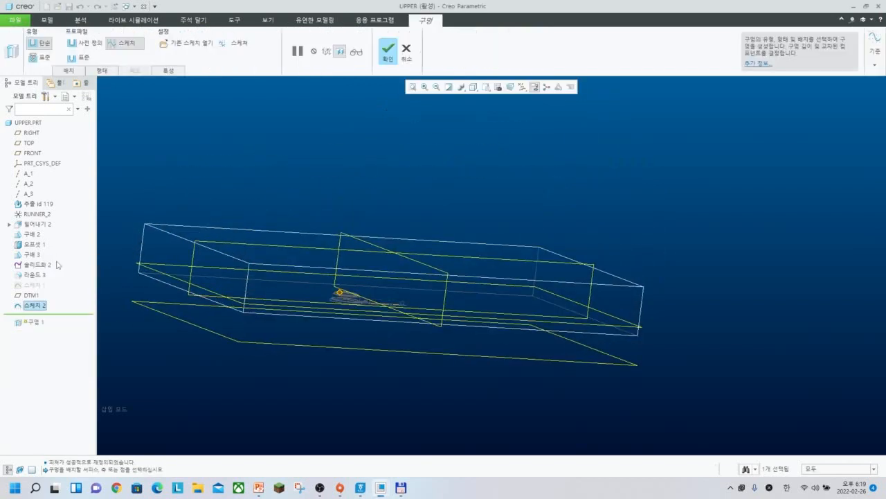
left_click(74, 72)
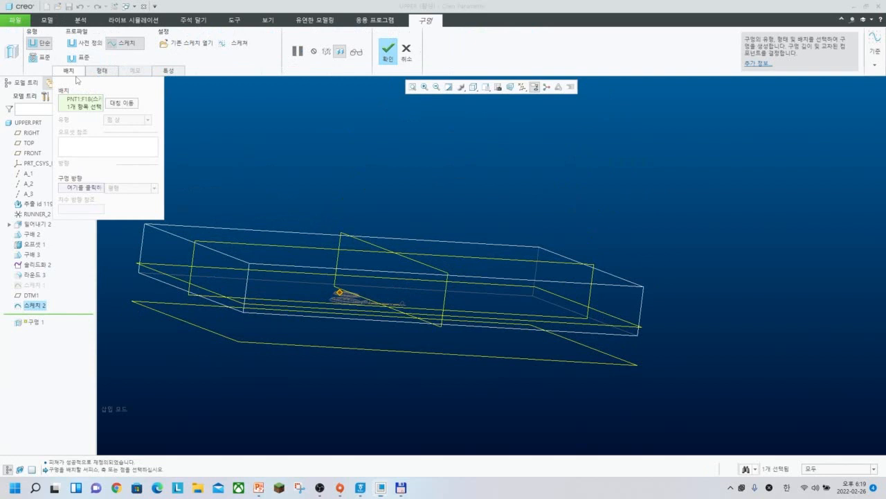
left_click(121, 105)
middle_click(370, 199)
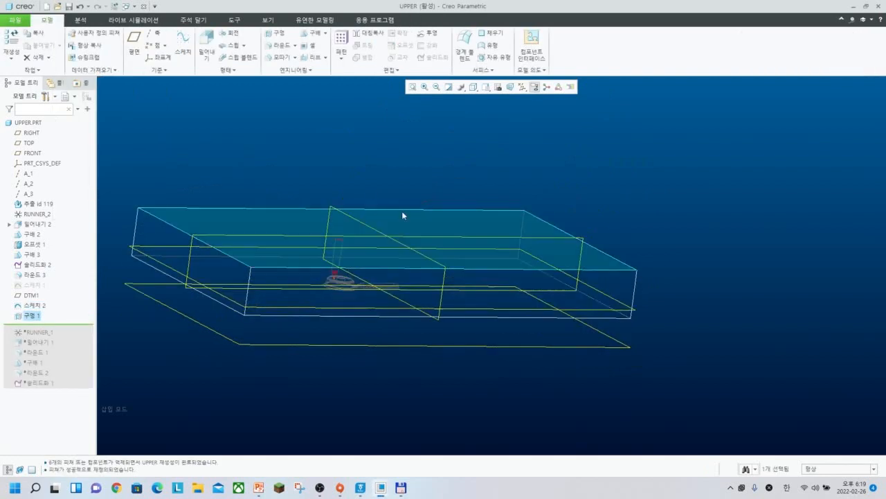
Edit the sketched hole's dimensions and set the length of its long tapered section to 26 mm
left_click(403, 205)
scroll(344, 239, "down", 5)
scroll(416, 242, "up", 6)
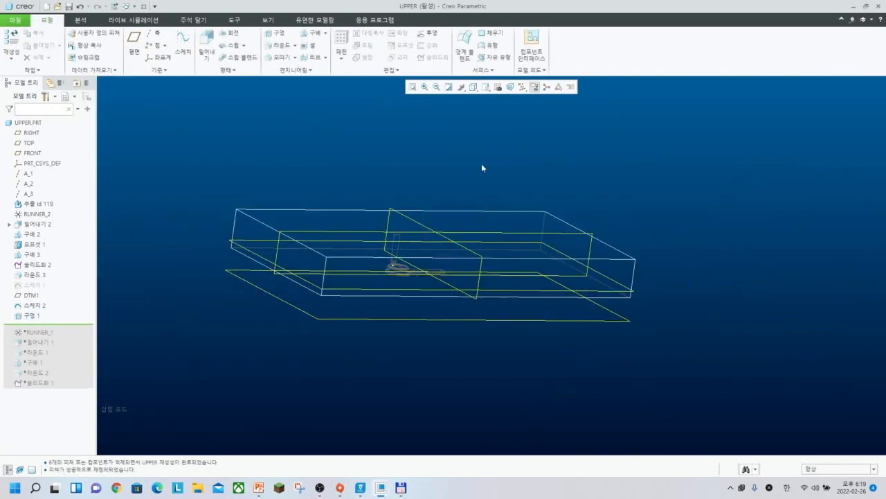
key("v")
key("f")
scroll(489, 234, "down", 6)
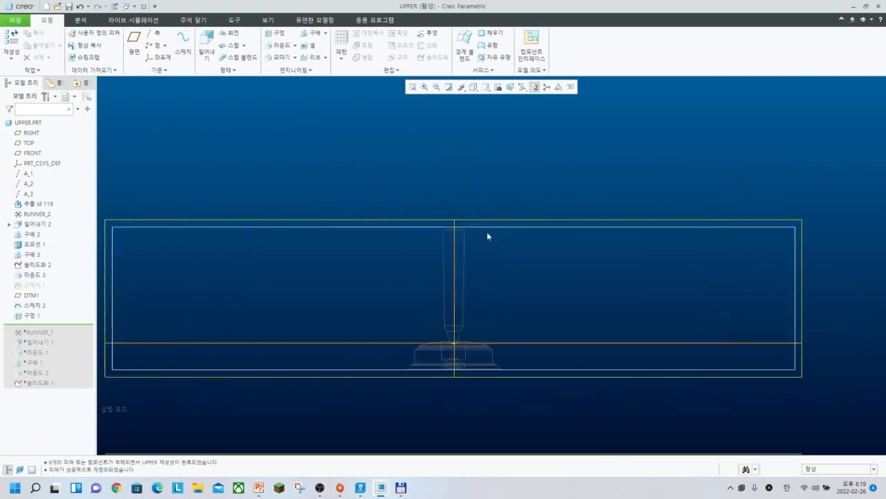
scroll(455, 231, "down", 6)
scroll(530, 182, "down", 2)
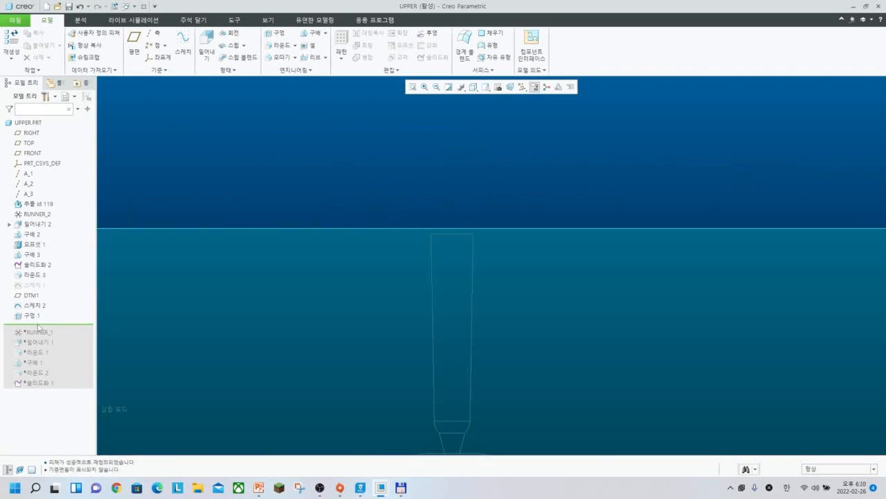
left_click(25, 316)
left_click(29, 259)
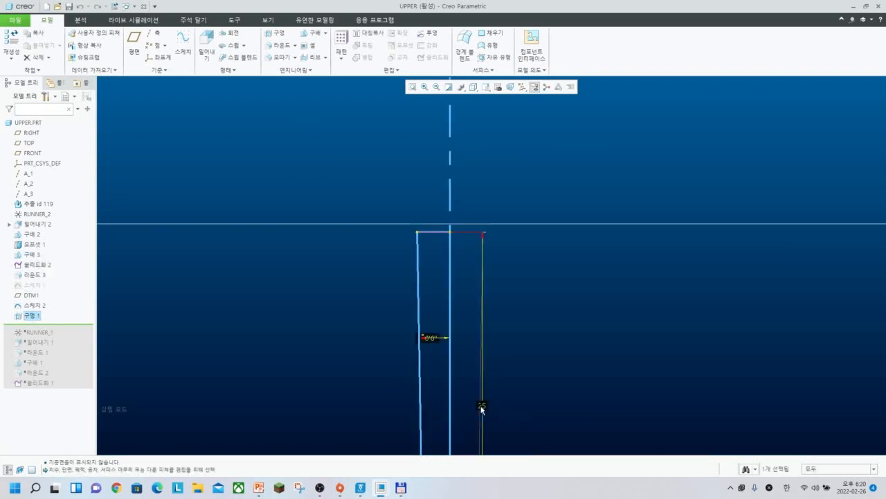
double_click(482, 405)
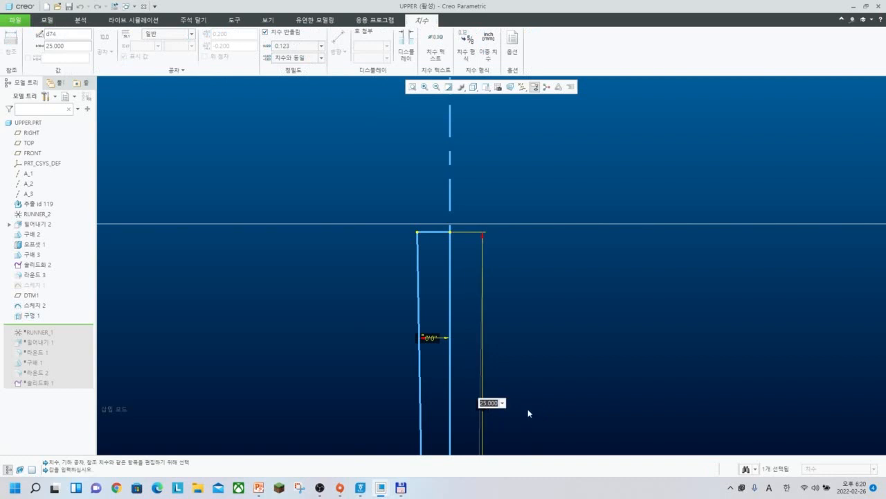
type("26")
key("Return")
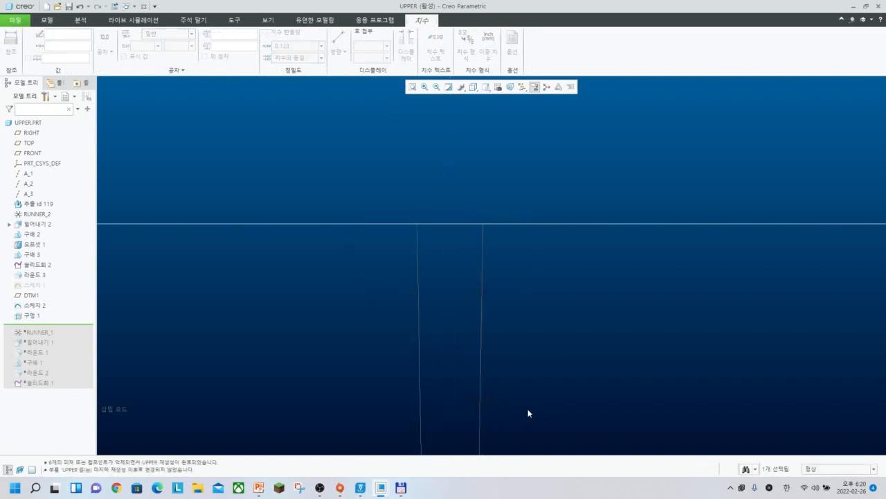
Display the block shaded with edges and show the datum planes
left_click(473, 86)
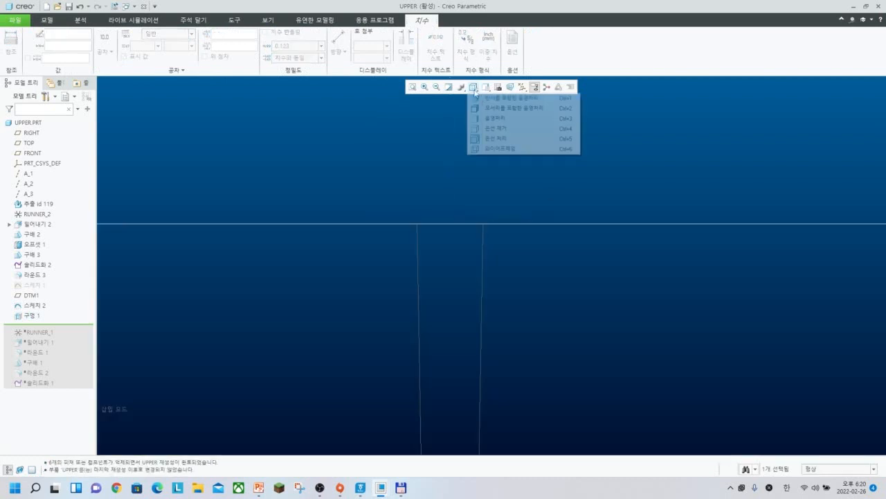
left_click(484, 109)
scroll(407, 315, "up", 3)
middle_click_drag(421, 290, 303, 318)
left_click(562, 389)
key("F2")
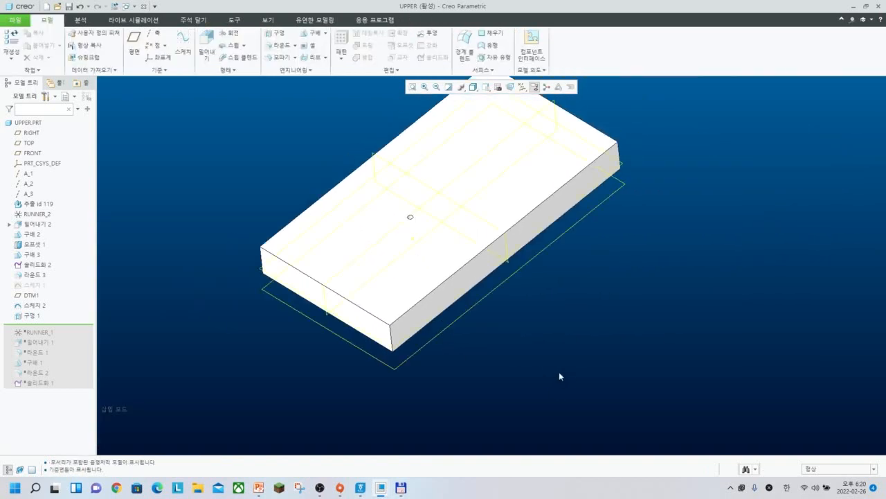
Cut the block open at the RIGHT datum plane with a Solidify feature
scroll(309, 313, "down", 3)
left_click(316, 311)
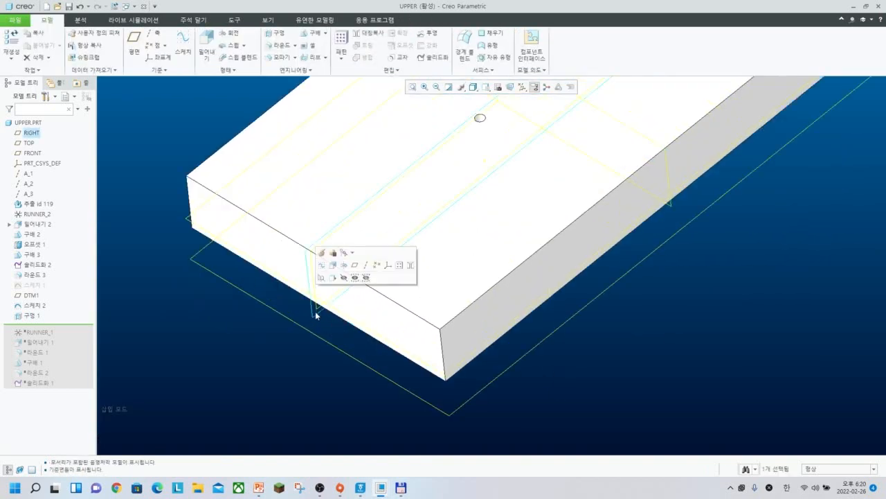
key("s")
key("d")
middle_click(316, 315)
Remove the leftover half-disc surface at the narrow tip of the sketched hole, where it meets the cup-shaped cavity
middle_click_drag(493, 237, 410, 208)
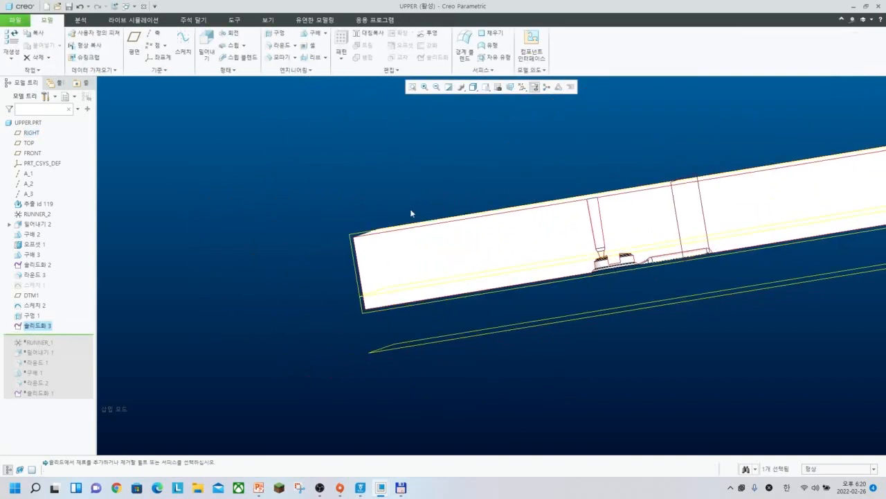
scroll(565, 268, "down", 5)
scroll(565, 268, "down", 8)
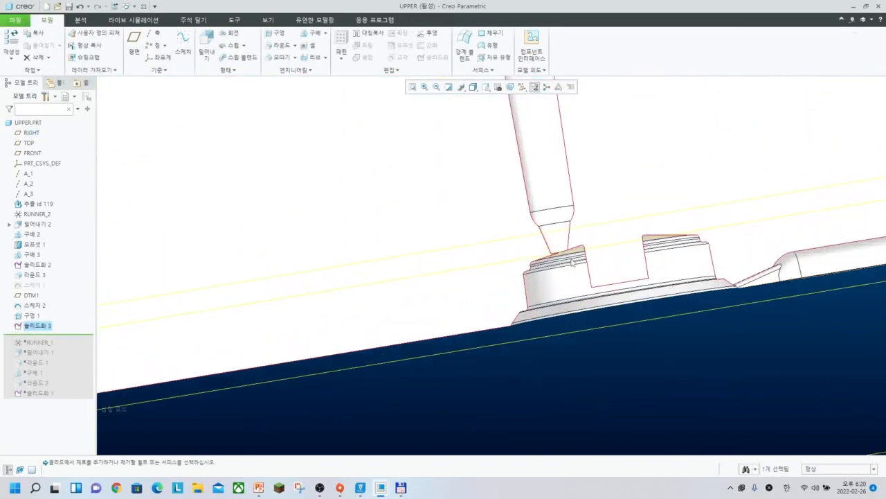
scroll(553, 296, "up", 10)
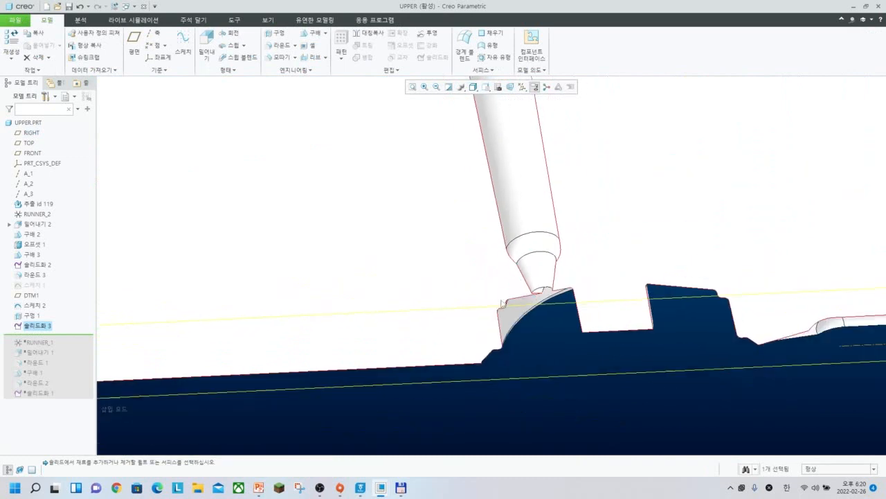
scroll(534, 277, "down", 6)
scroll(520, 285, "down", 5)
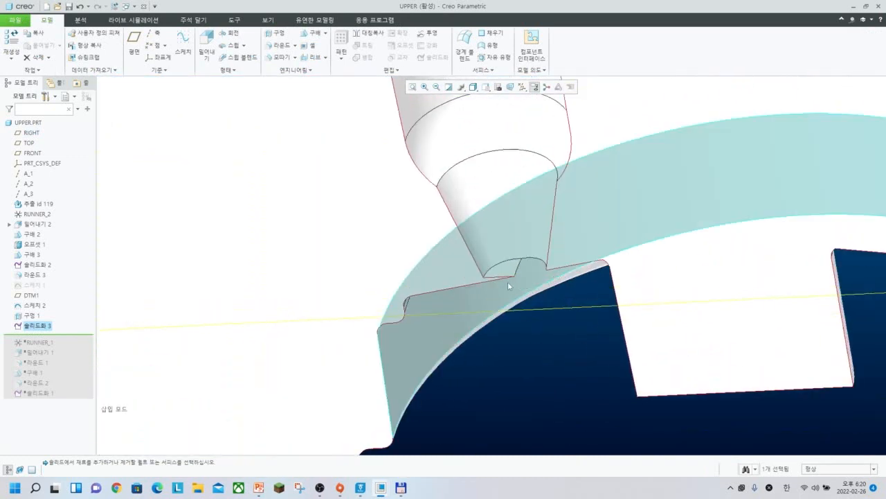
left_click(510, 271)
middle_click_drag(507, 263, 504, 280)
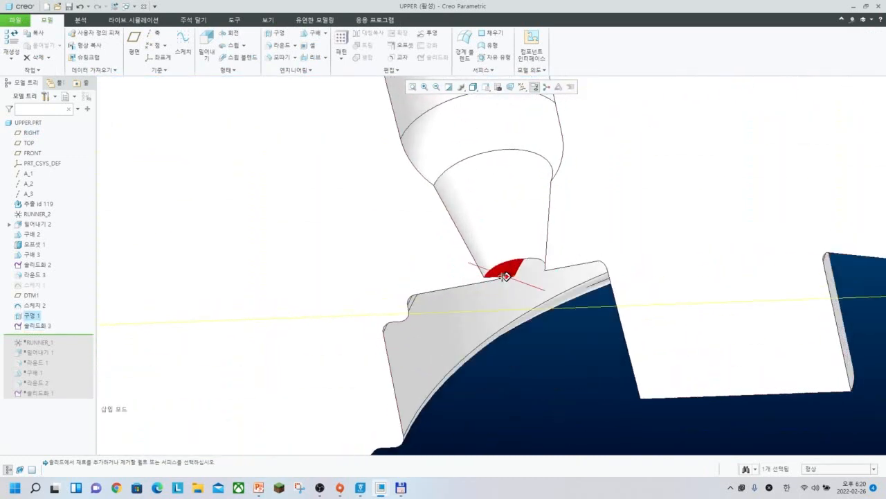
key("Delete")
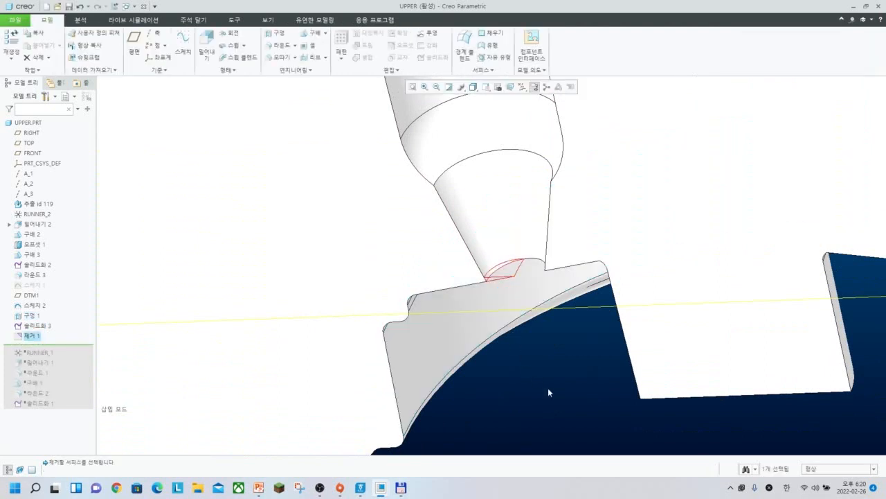
left_click(548, 390)
Delete the Remove feature (제거 1) from the model
scroll(540, 313, "up", 4)
middle_click_drag(537, 311, 551, 341)
scroll(550, 341, "up", 7)
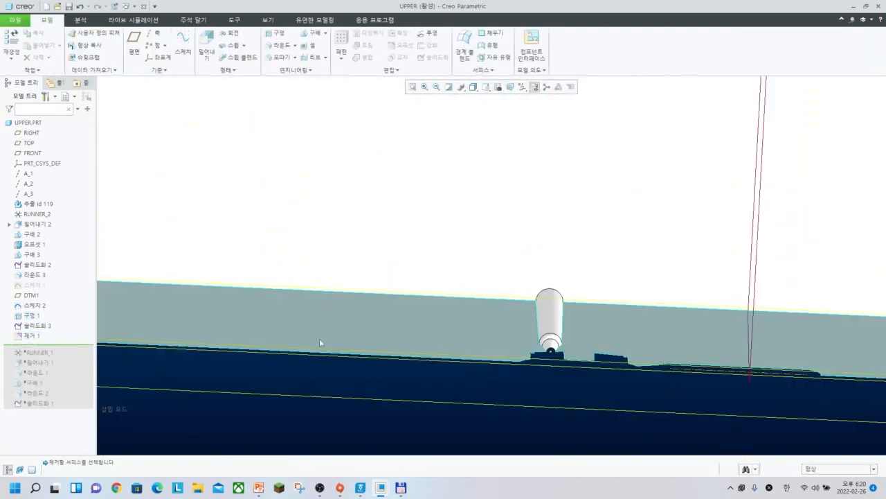
left_click(30, 335)
key("Delete")
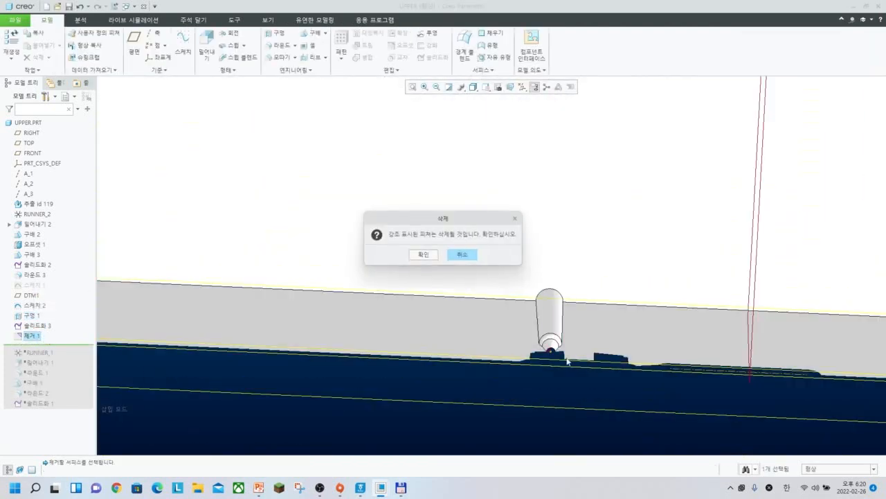
left_click(424, 255)
Select the half-disc surface at the hole's narrow tip and remove it with the Remove (제거) command
scroll(551, 350, "down", 8)
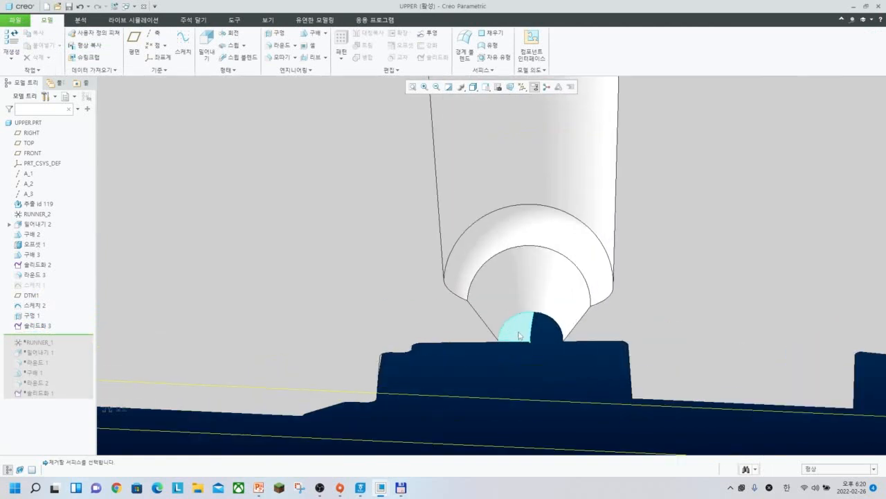
left_click(518, 334)
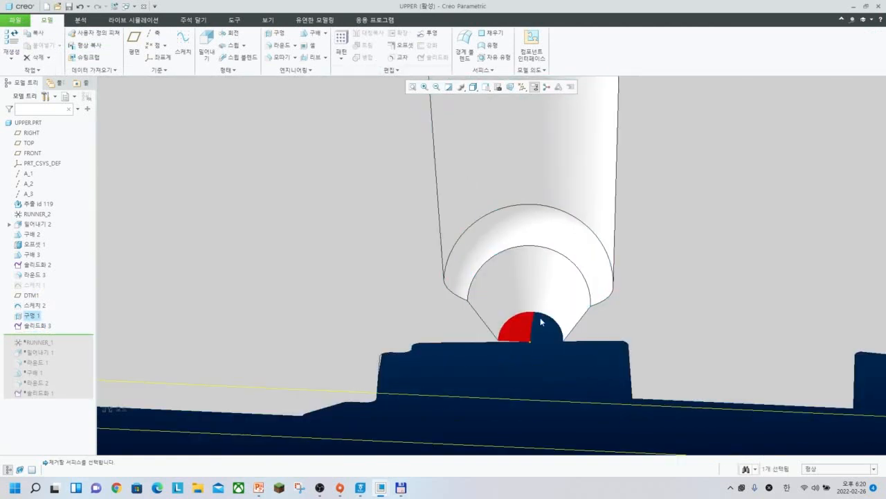
right_click(519, 321)
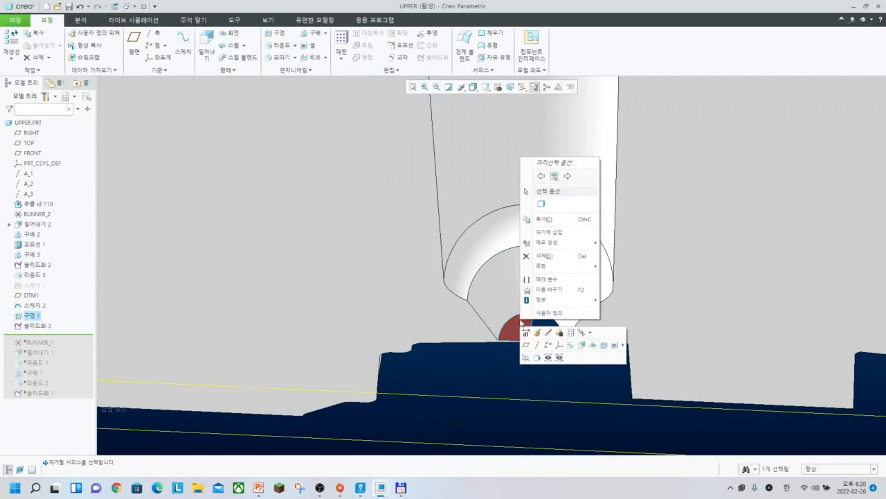
left_click(440, 353)
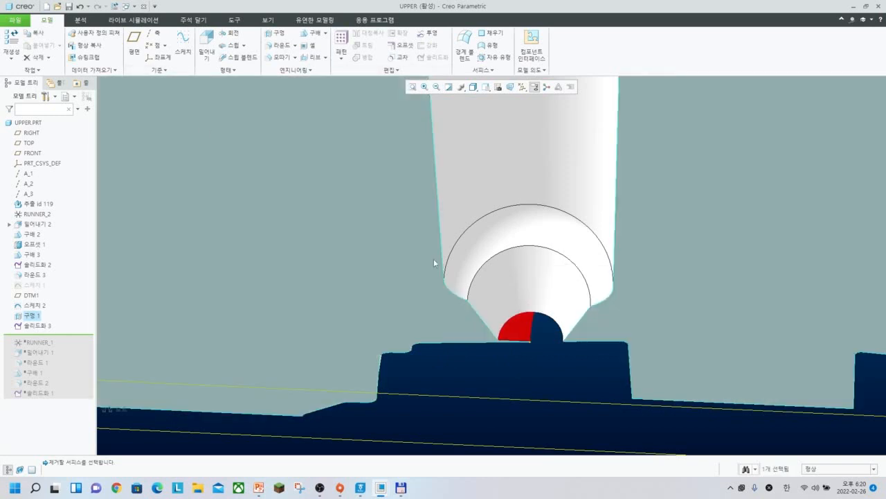
left_click(388, 71)
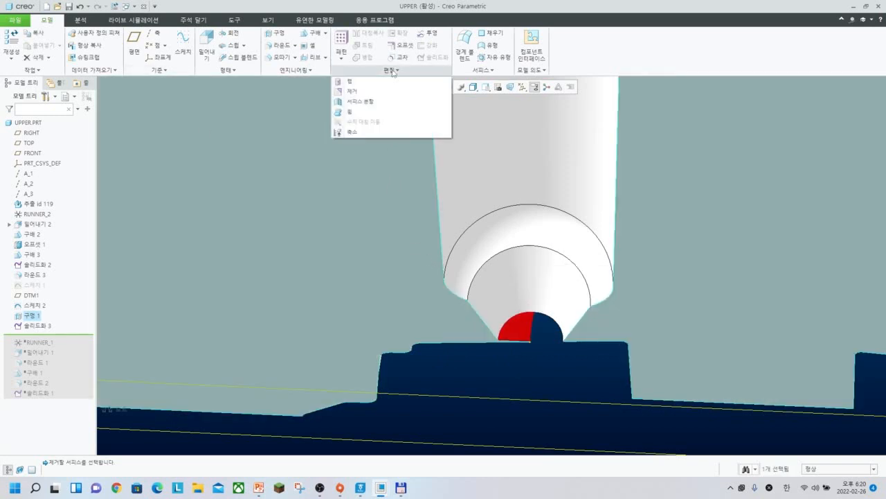
left_click(351, 92)
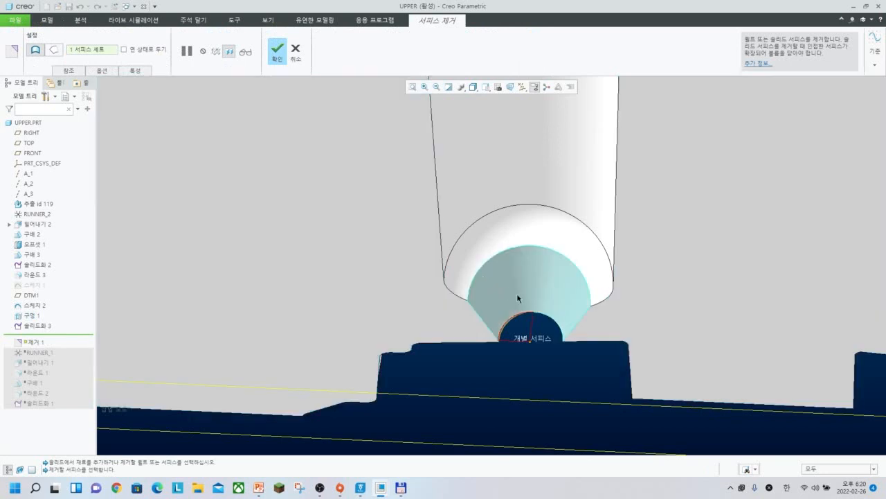
middle_click(536, 314)
scroll(528, 338, "up", 2)
left_click(511, 356)
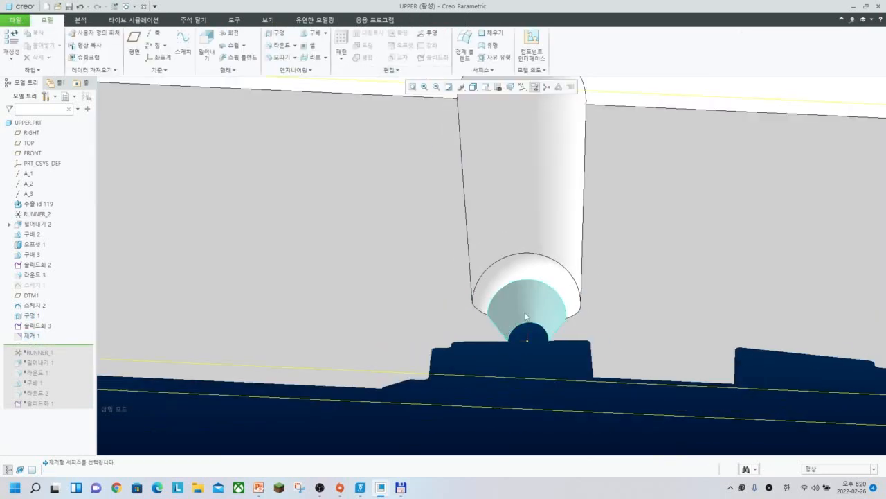
Inspect the sectioned hole and its opening into the cup-shaped cavity from several directions
scroll(525, 308, "up", 3)
middle_click_drag(532, 294, 544, 244)
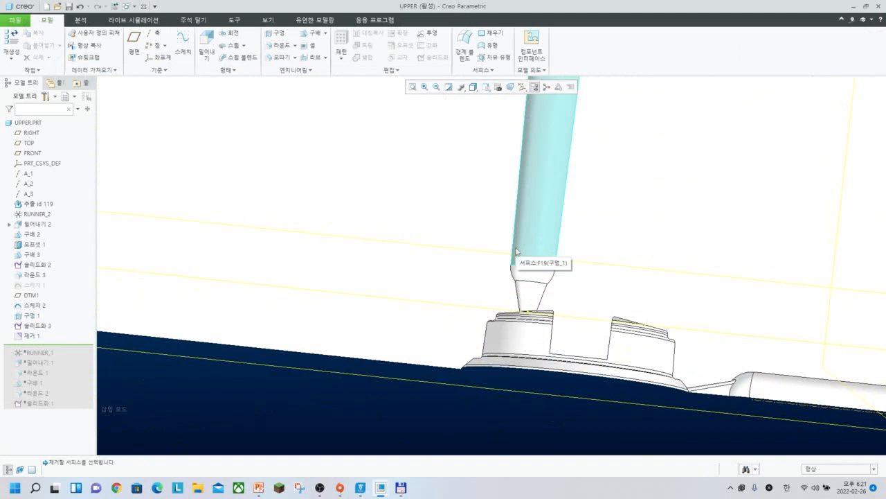
scroll(441, 190, "up", 5)
middle_click_drag(459, 212, 463, 267)
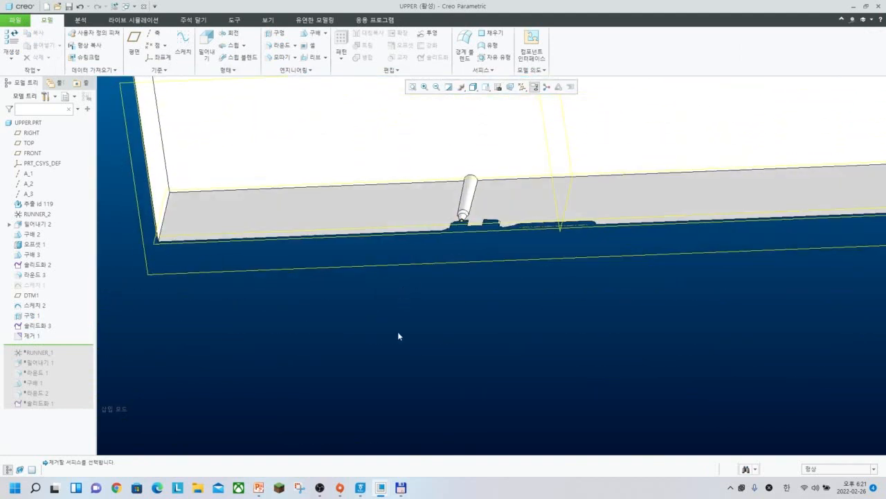
scroll(382, 298, "up", 4)
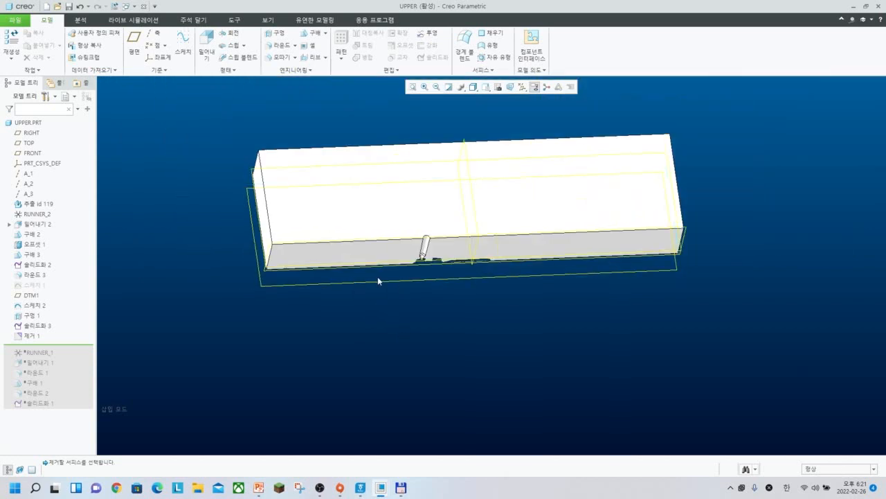
middle_click_drag(378, 277, 375, 311)
Switch to the part 20 window and examine the vertical holes and the waterline around them up close
left_click(381, 490)
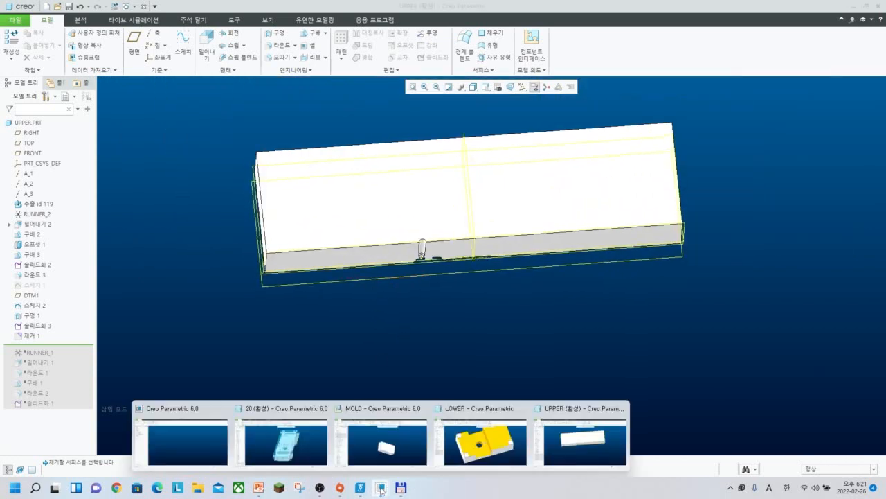
left_click(284, 440)
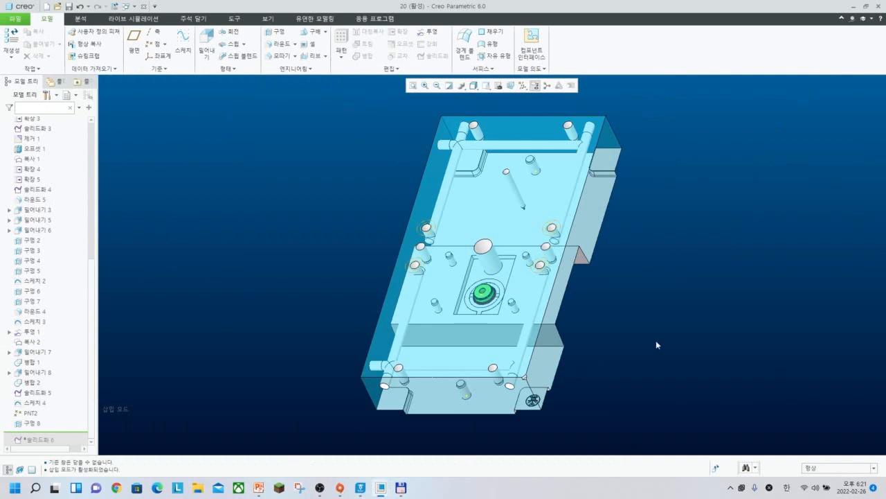
scroll(588, 138, "down", 2)
mouse_move(570, 141)
middle_mouse_down()
mouse_move(580, 173)
mouse_move(570, 142)
mouse_move(583, 149)
middle_mouse_up()
scroll(586, 153, "down", 4)
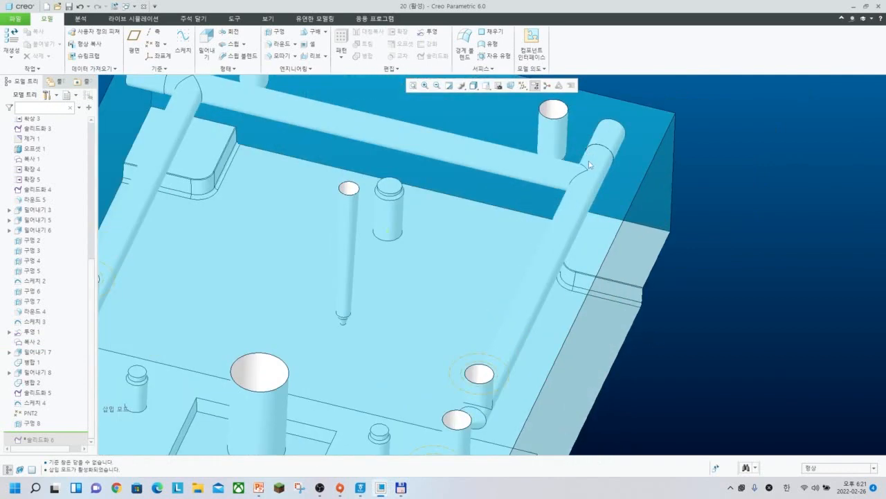
middle_click_drag(536, 224, 521, 248)
scroll(510, 254, "down", 1)
Open the definition of the CORE-BOLT_2 corner hole, review its sketched profile type and placement references, and close it
left_click(492, 198)
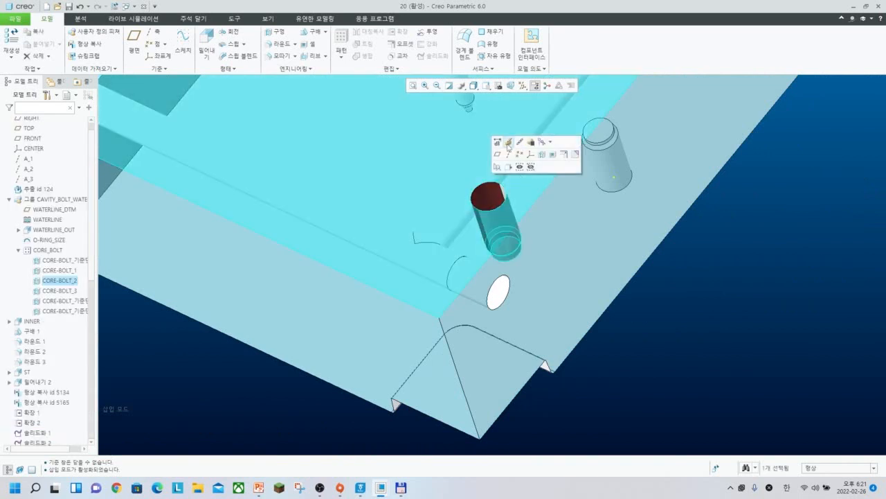
left_click(509, 143)
scroll(467, 235, "up", 5)
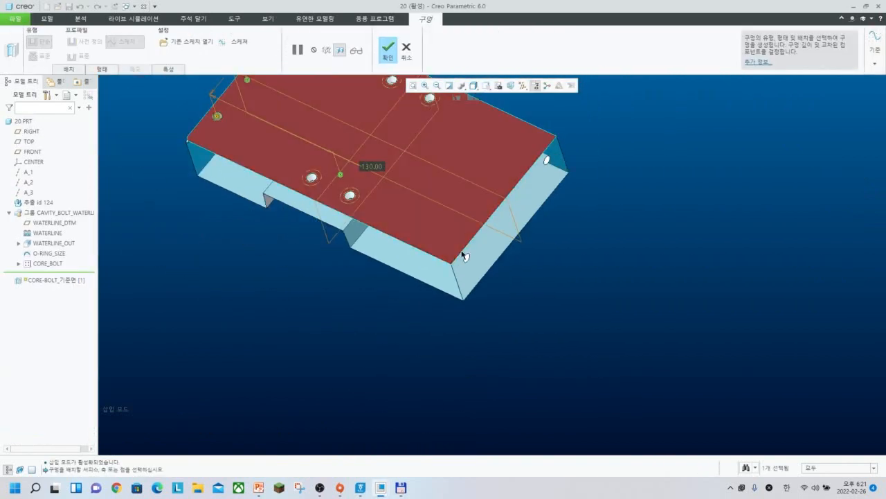
scroll(264, 212, "down", 1)
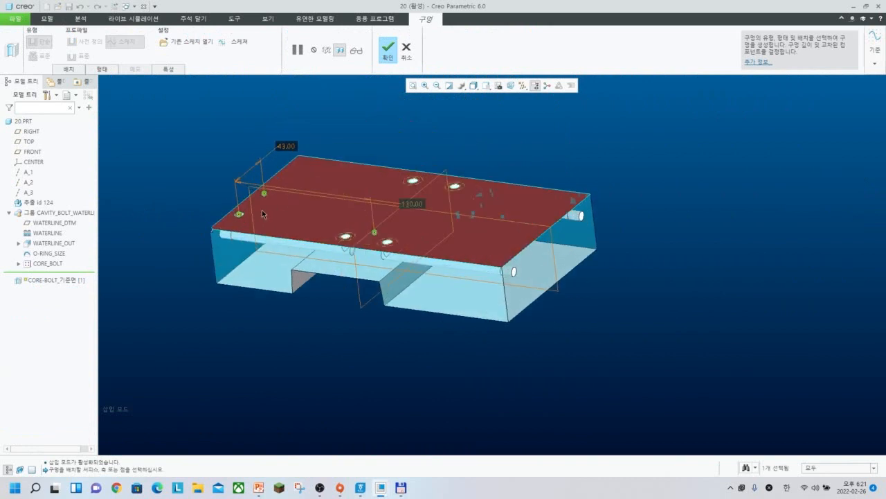
middle_click_drag(260, 209, 268, 234)
left_click(382, 61)
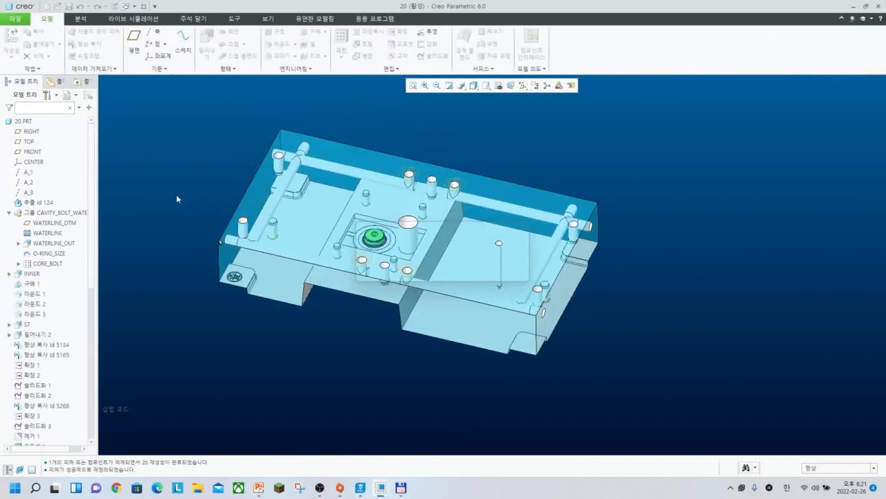
right_click(44, 267)
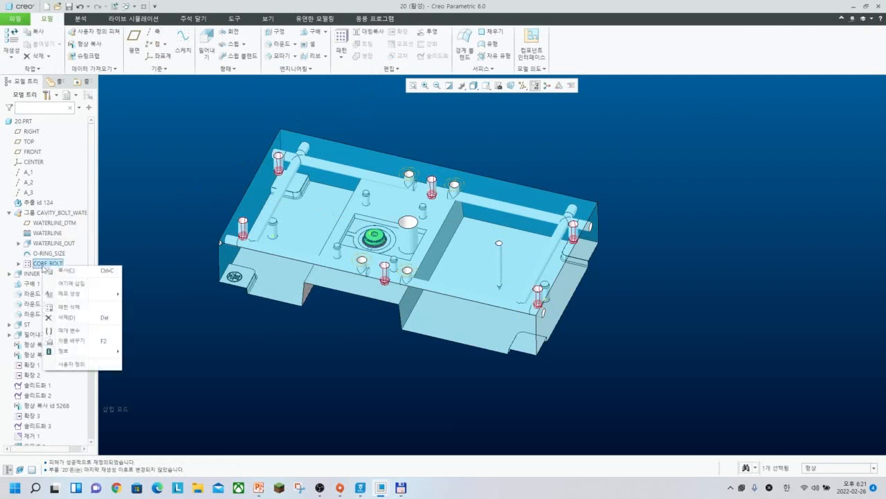
left_click(81, 340)
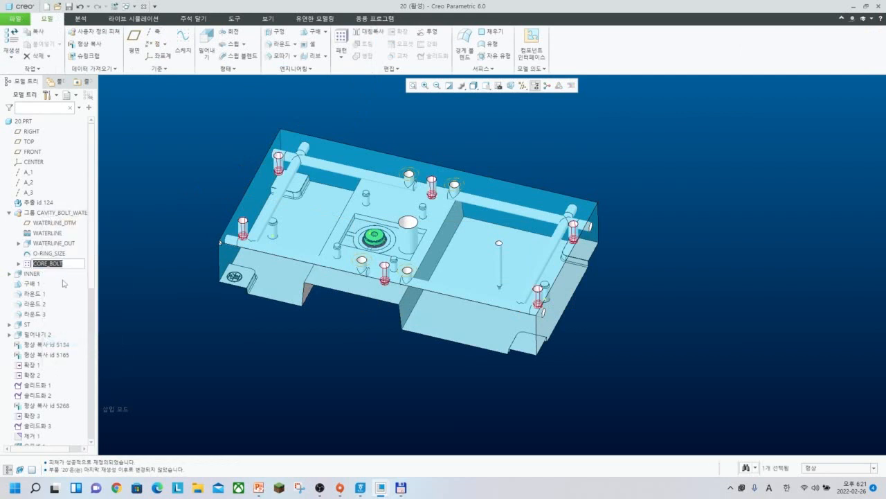
left_click(103, 292)
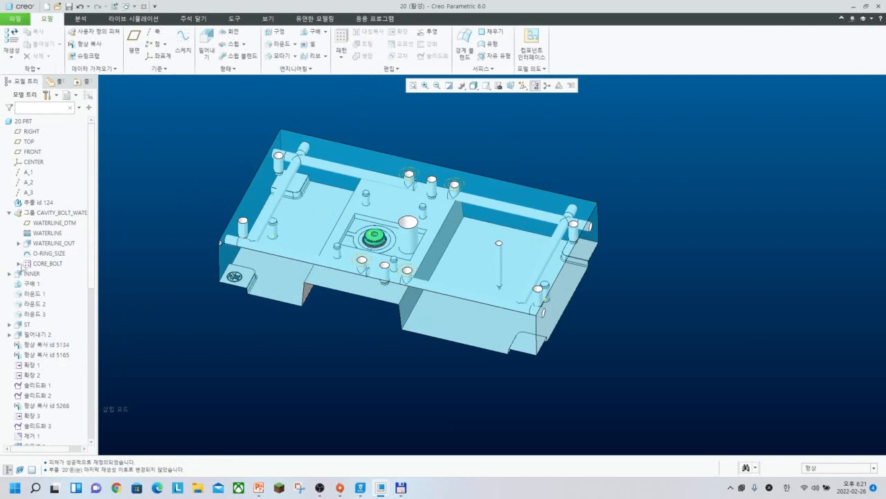
Expand the CORE_BOLT pattern, open its definition, examine the table-driven dimensions and hole locations, and close it
left_click(19, 264)
left_click(66, 274)
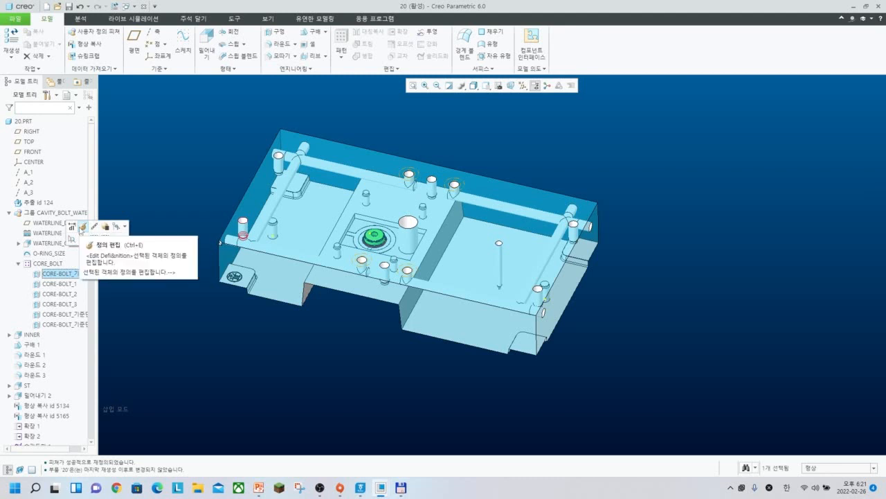
left_click(105, 320)
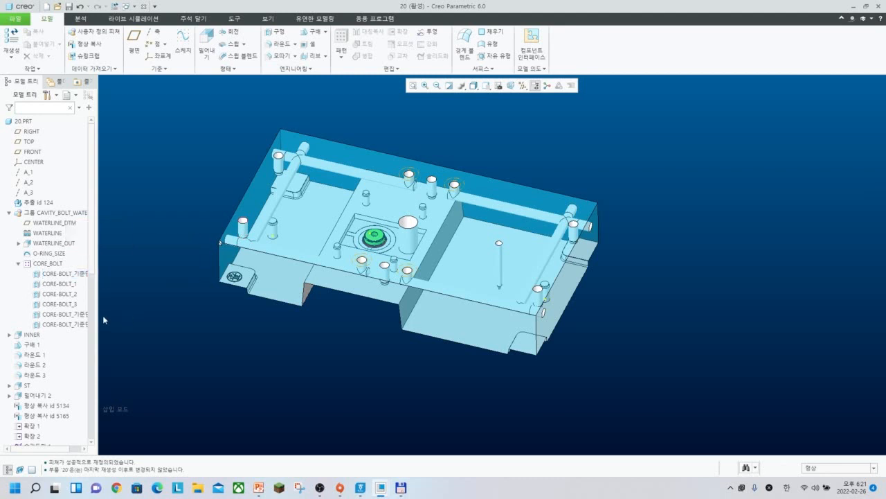
left_click(61, 266)
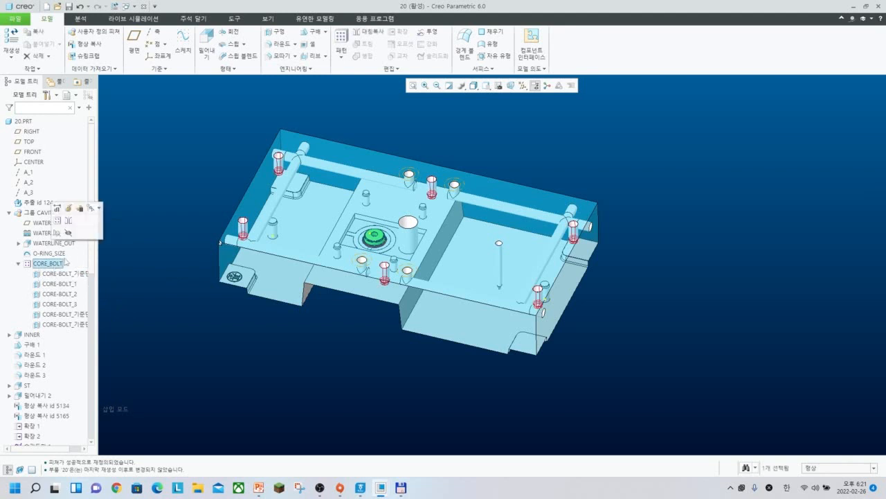
left_click(70, 211)
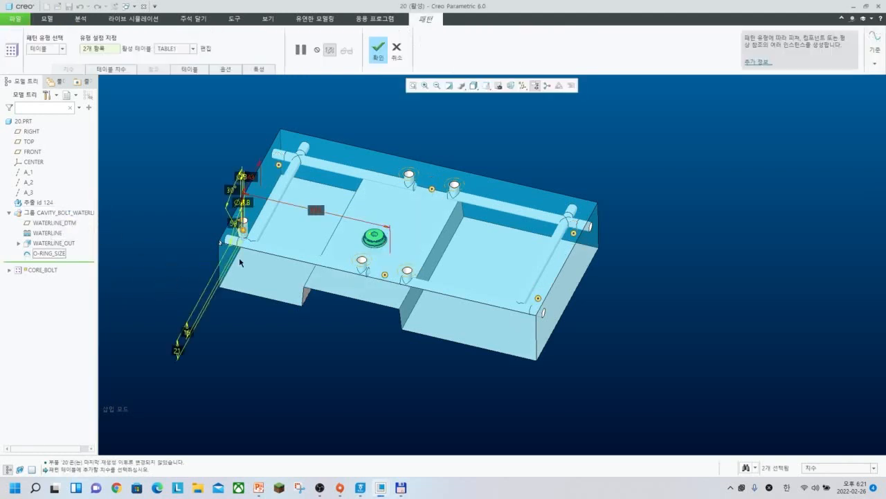
middle_click_drag(239, 257, 249, 232)
scroll(261, 234, "down", 3)
scroll(261, 234, "up", 4)
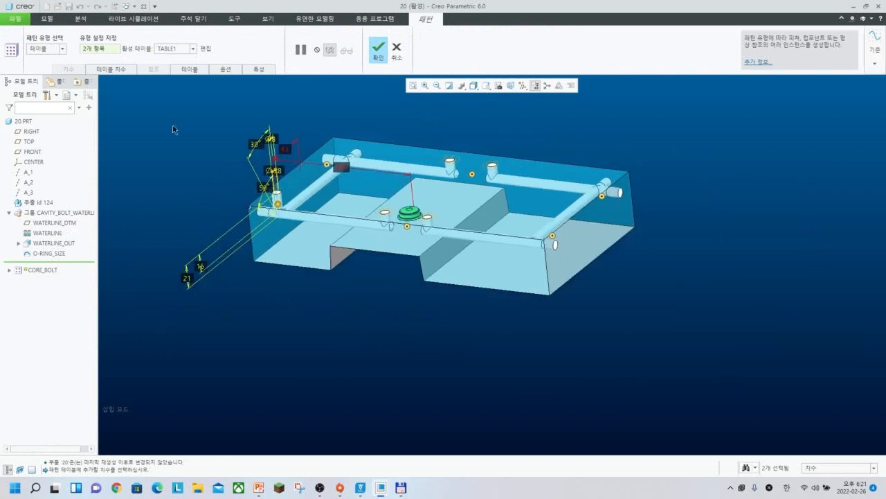
left_click(383, 62)
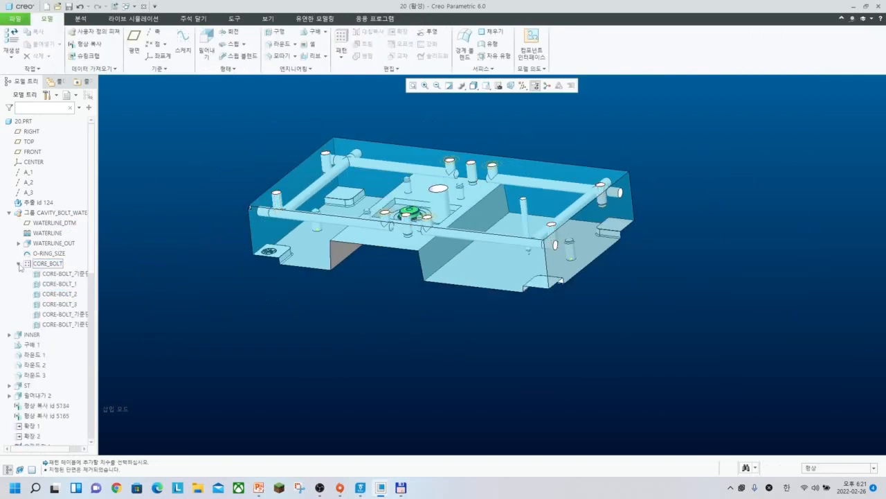
From the CORE-BOLT_기준면 [1] hole's definition, browse the saved sections in D:\Ptc\pro_stds\sec, and cancel the hole redefinition
left_click(47, 273)
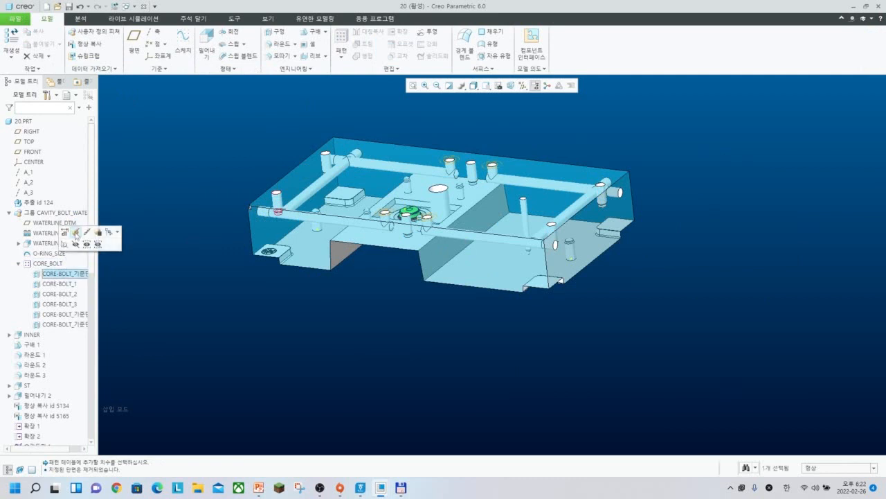
left_click(76, 234)
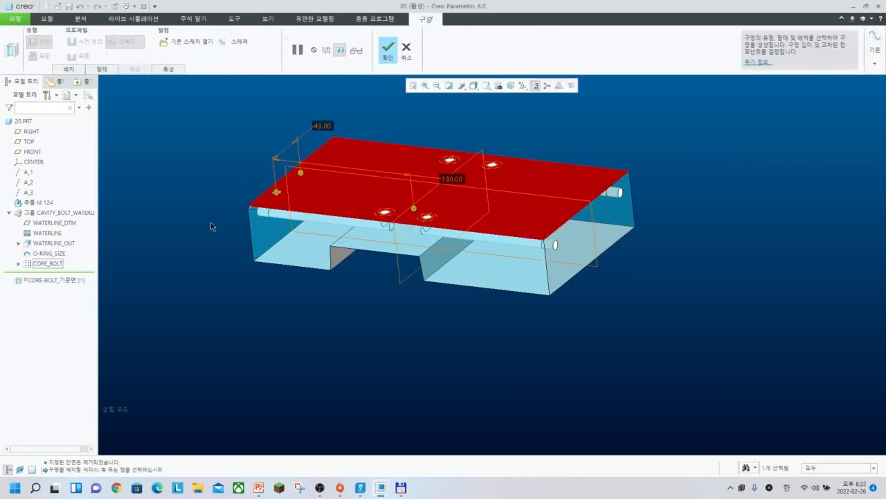
left_click(186, 43)
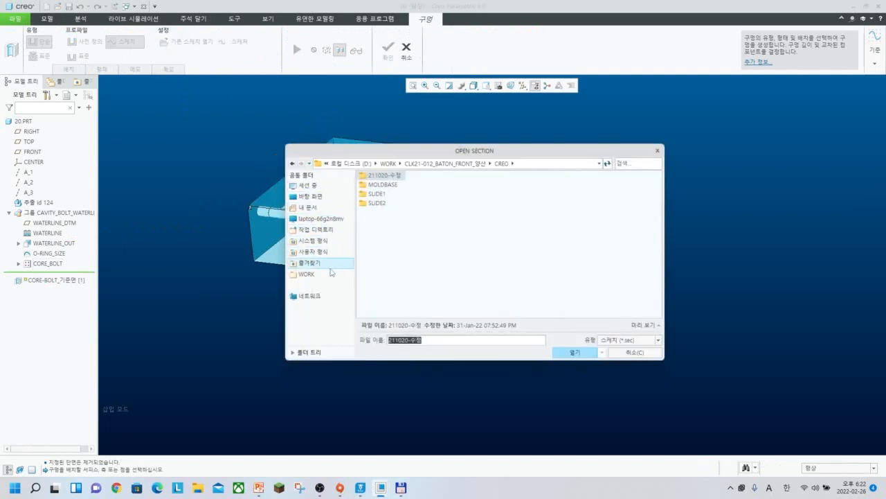
left_click(366, 165)
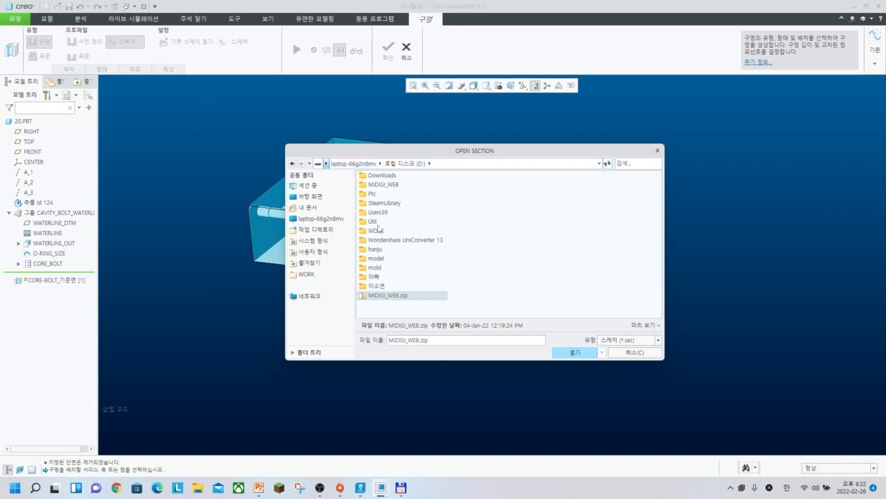
double_click(375, 195)
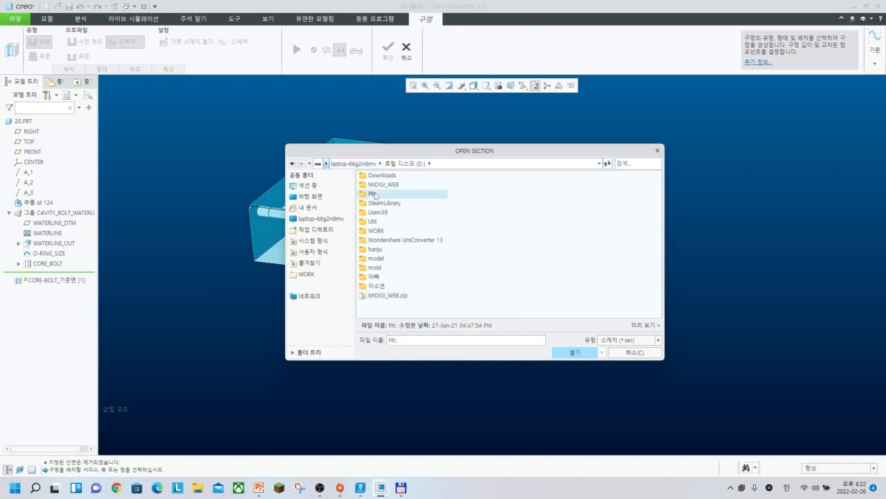
double_click(379, 231)
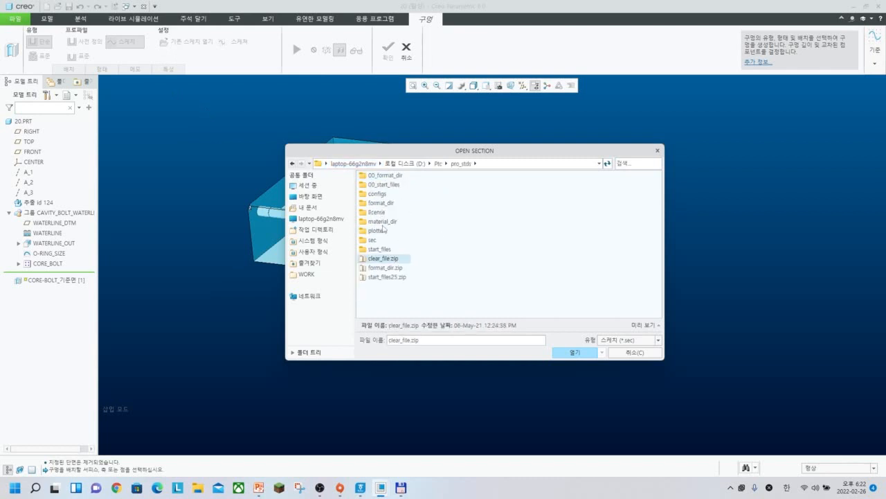
double_click(372, 239)
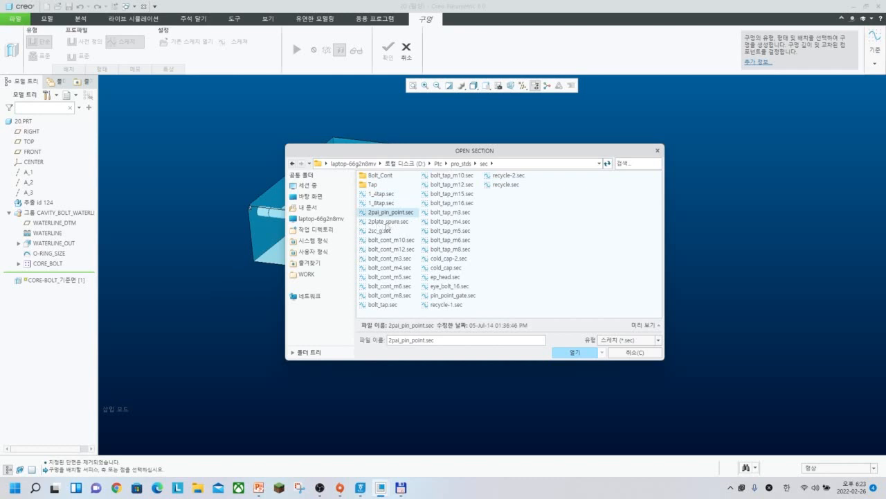
left_click(575, 351)
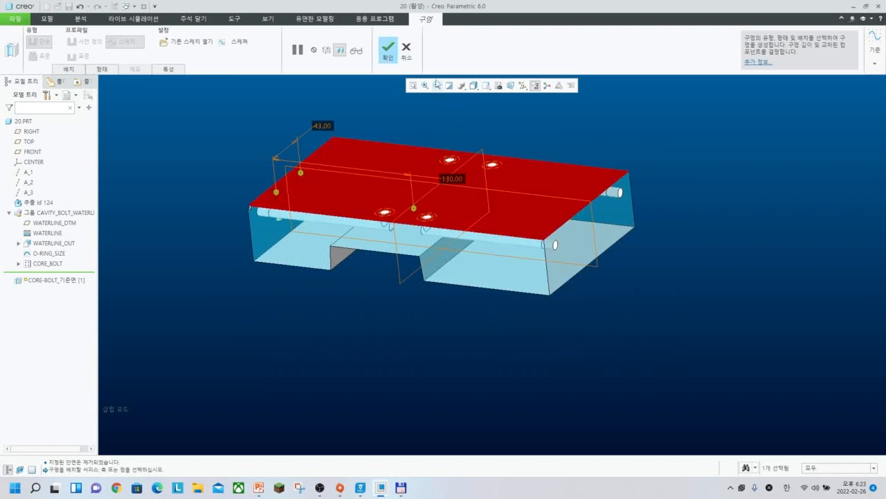
left_click(407, 49)
left_click(426, 261)
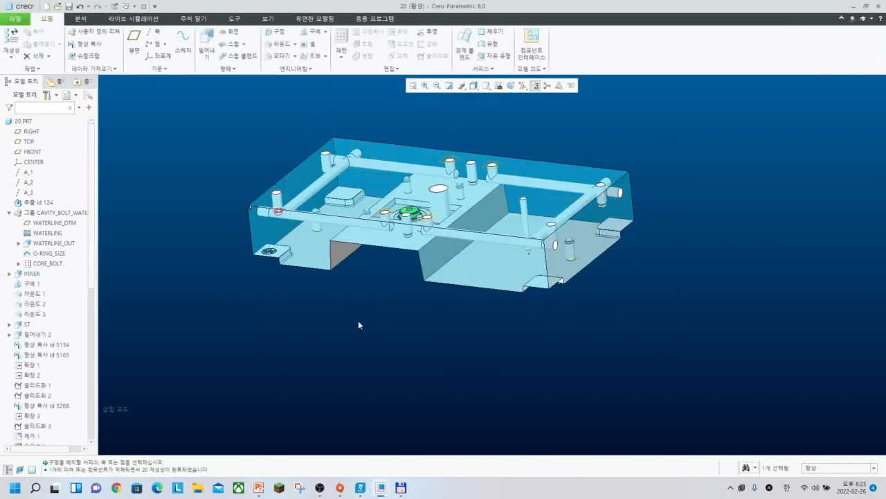
middle_click_drag(358, 320, 357, 345)
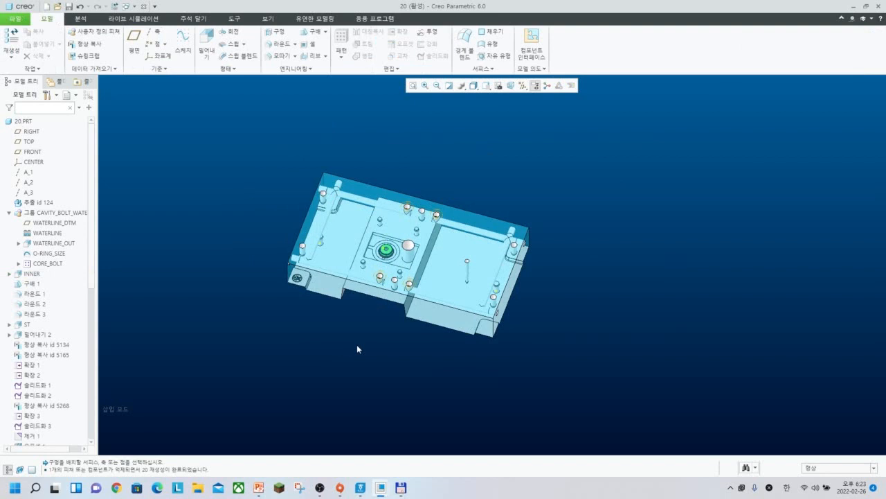
middle_click_drag(357, 345, 426, 401)
scroll(359, 301, "up", 5)
scroll(365, 297, "down", 5)
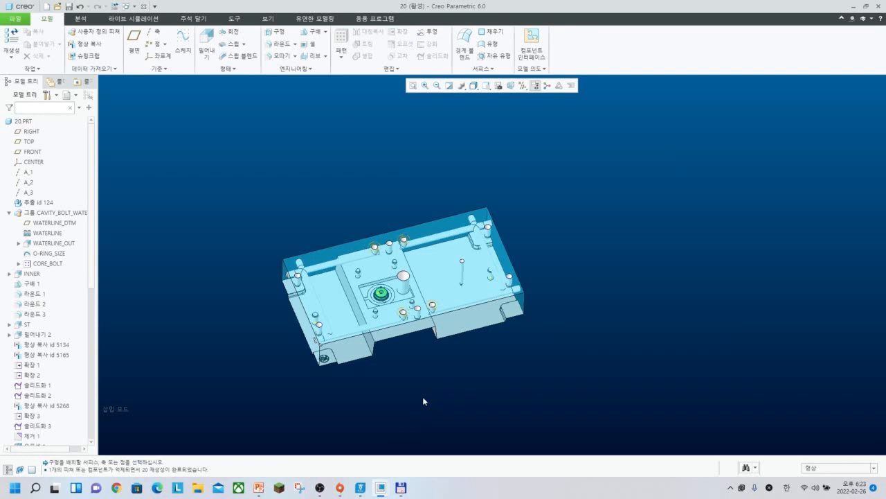
Open the MOLD assembly, and open its workpiece MOLD_WP.PRT in its own window
left_click(58, 7)
double_click(571, 304)
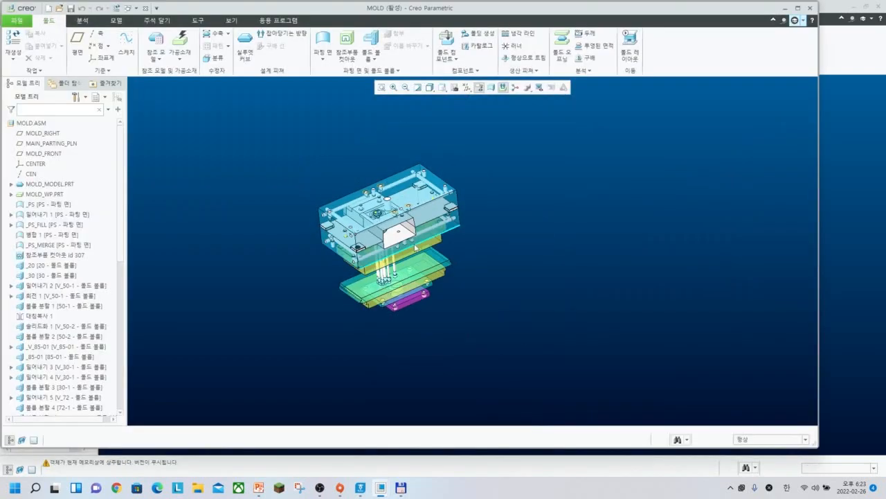
middle_click_drag(415, 247, 390, 270)
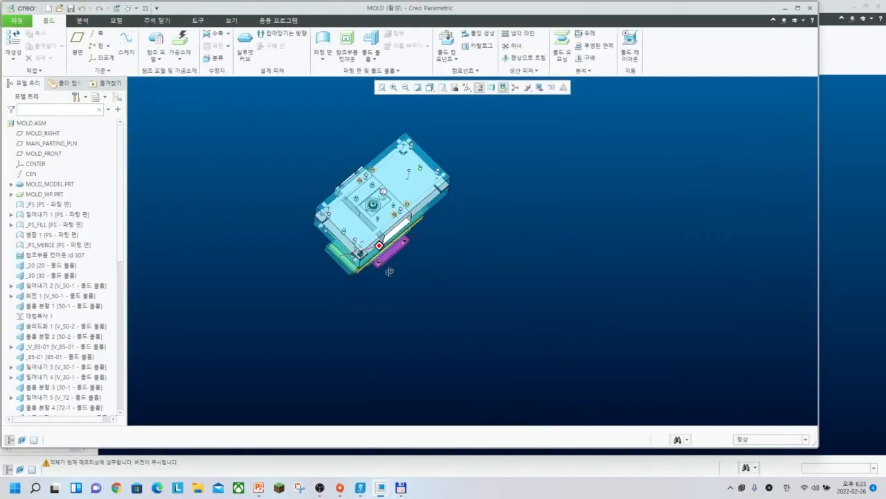
left_click(10, 194)
left_click(46, 197)
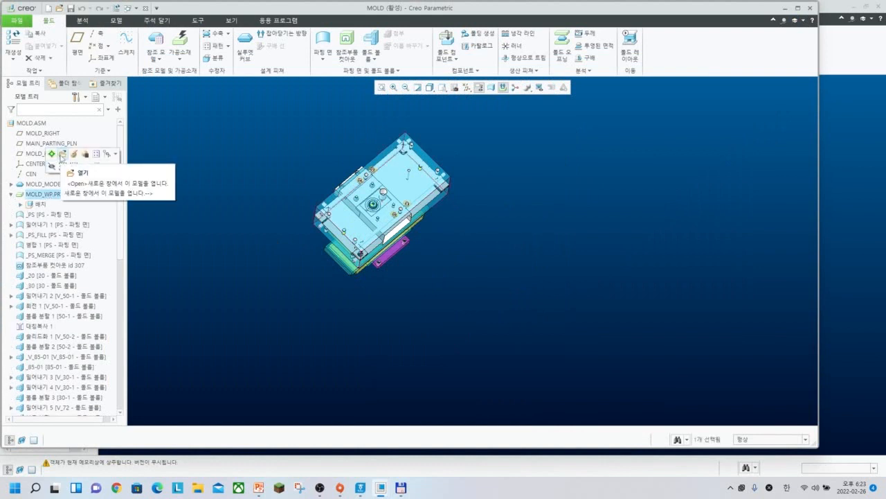
left_click(62, 153)
Show the dimensions of the SIZE_TYPE sketch in MOLD_WP.PRT, inspect them up close, and dismiss them
left_click(39, 204)
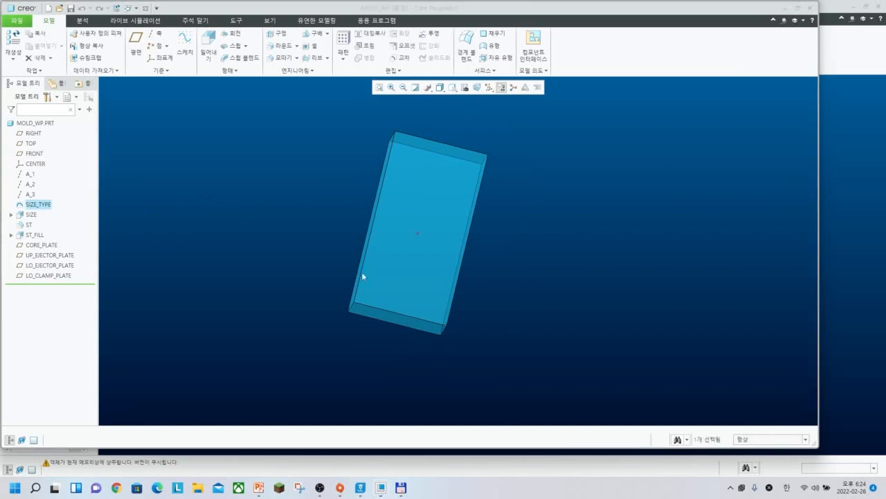
middle_click_drag(362, 272, 356, 254)
right_click(40, 206)
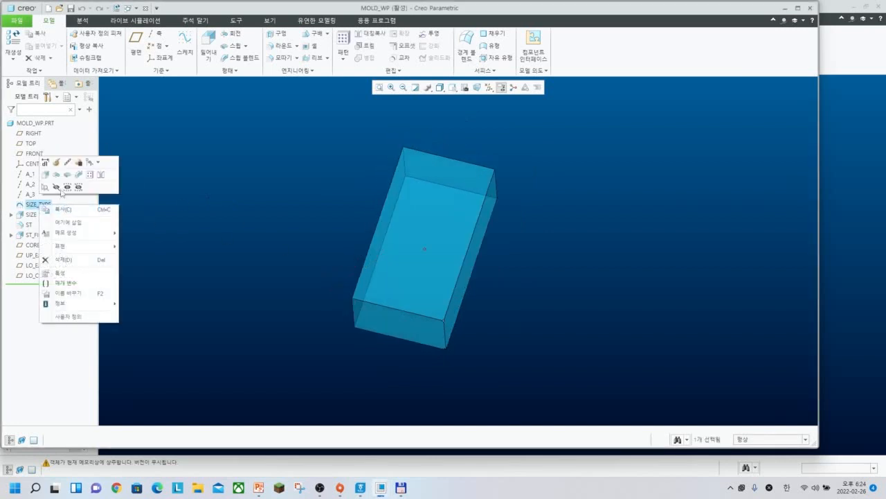
left_click(45, 165)
scroll(413, 245, "down", 5)
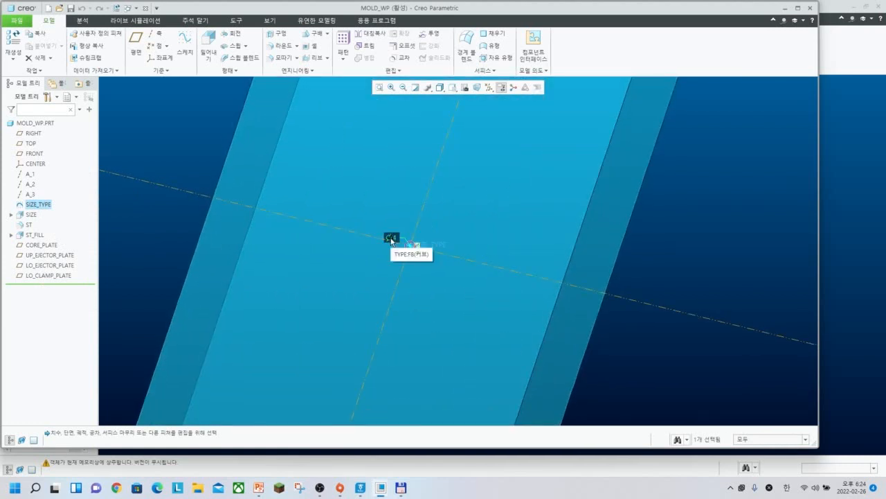
scroll(391, 239, "up", 5)
left_click(223, 250)
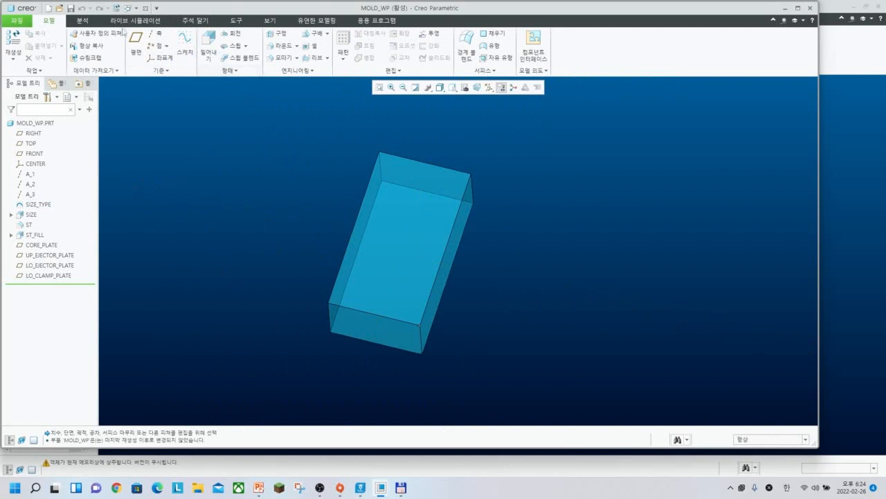
left_click(82, 20)
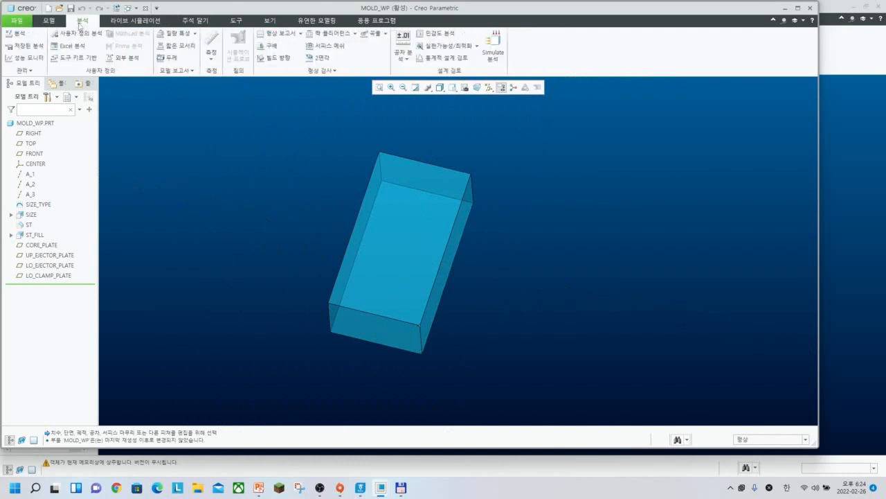
Close the MOLD_WP.PRT, MOLD assembly and part 20 windows
left_click(146, 8)
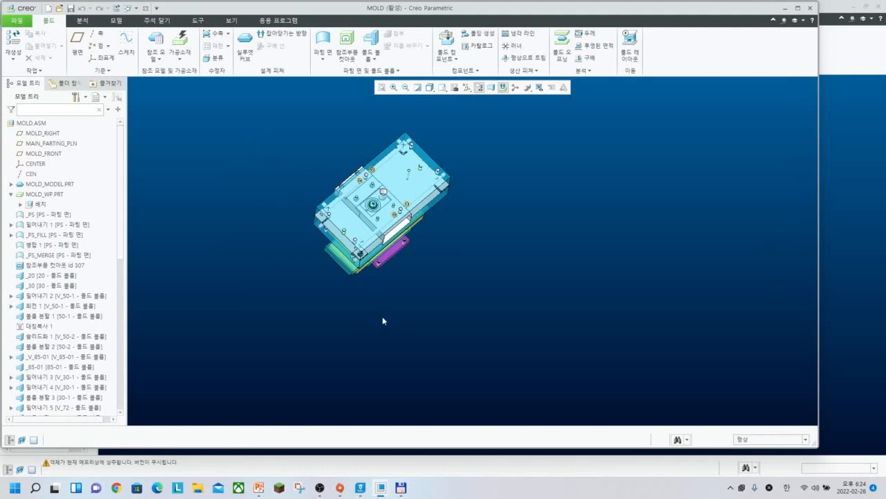
mouse_move(380, 487)
mouse_move(457, 450)
left_click(810, 7)
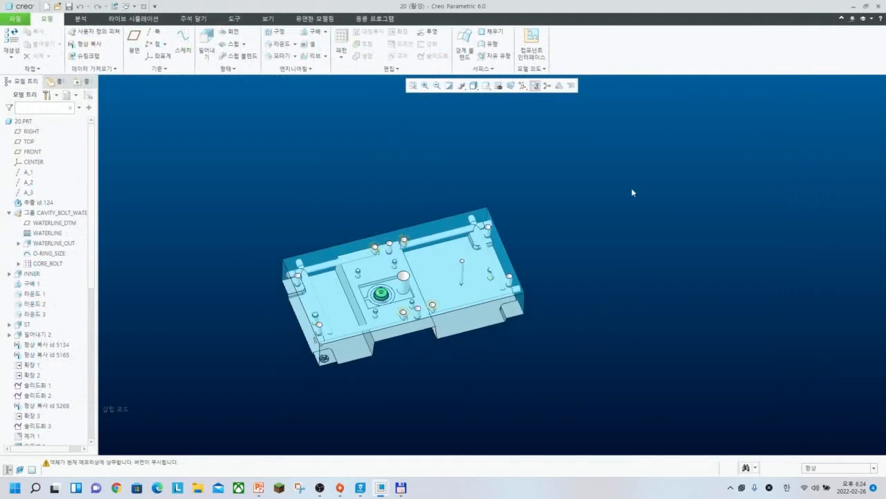
scroll(632, 190, "up", 3)
middle_click_drag(584, 213, 587, 252, "shift")
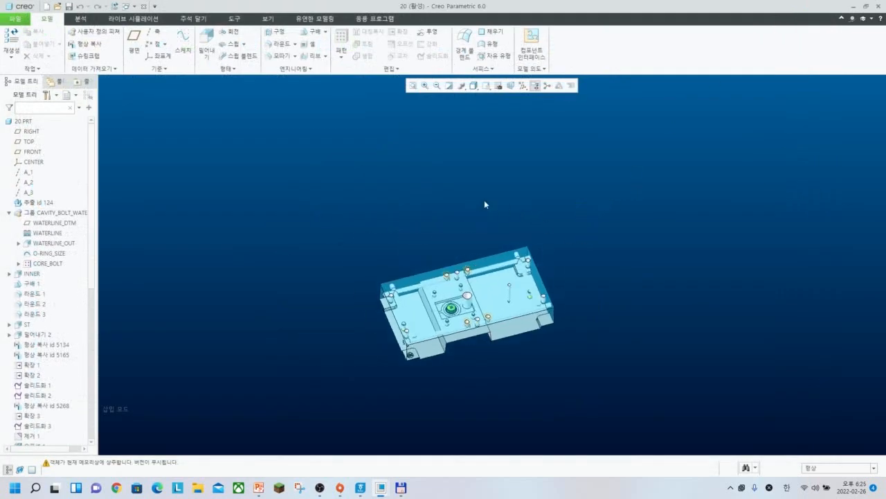
left_click(143, 5)
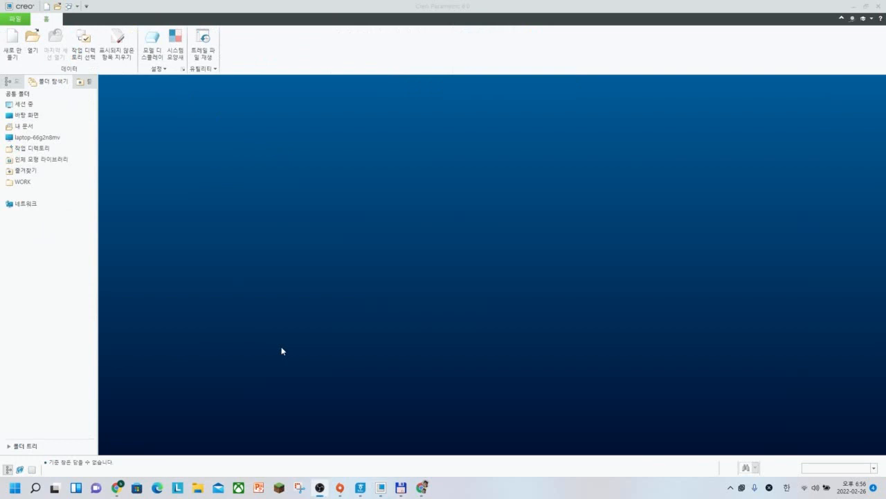
Open lower.prt from the current folder and inspect the lower block up close from the side
left_click(32, 42)
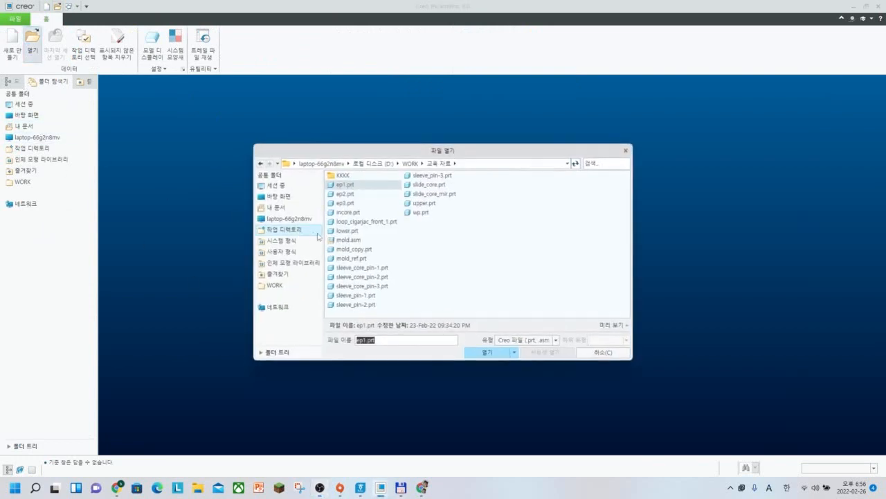
double_click(349, 230)
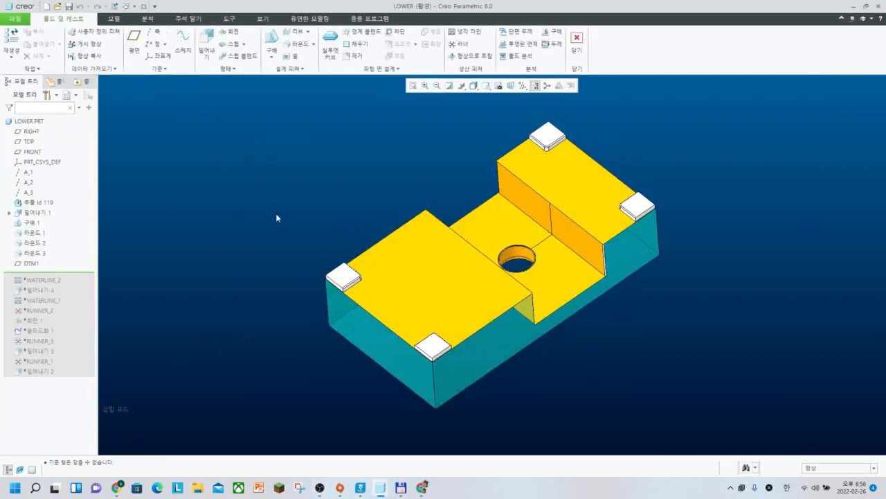
mouse_move(276, 217)
middle_mouse_down()
mouse_move(297, 225)
mouse_move(331, 210)
mouse_move(316, 202)
mouse_move(353, 218)
middle_mouse_up()
scroll(371, 297, "down", 4)
middle_click_drag(386, 301, 371, 291)
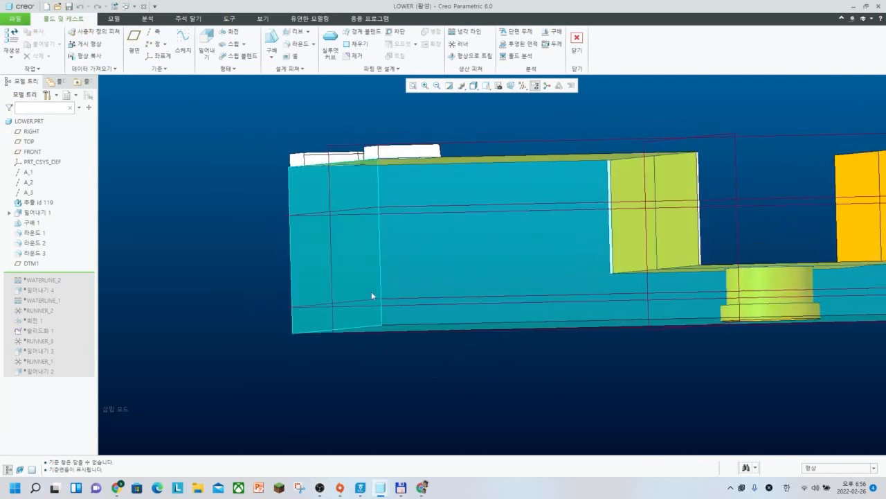
scroll(356, 277, "up", 3)
Display the datum planes and the coordinate system with their name tags on the lower block
key("F2")
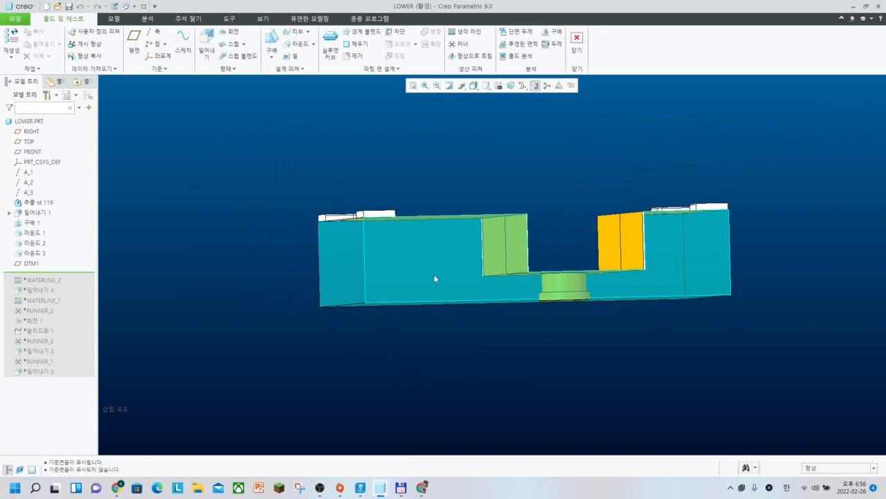
key("F4")
scroll(511, 243, "down", 2)
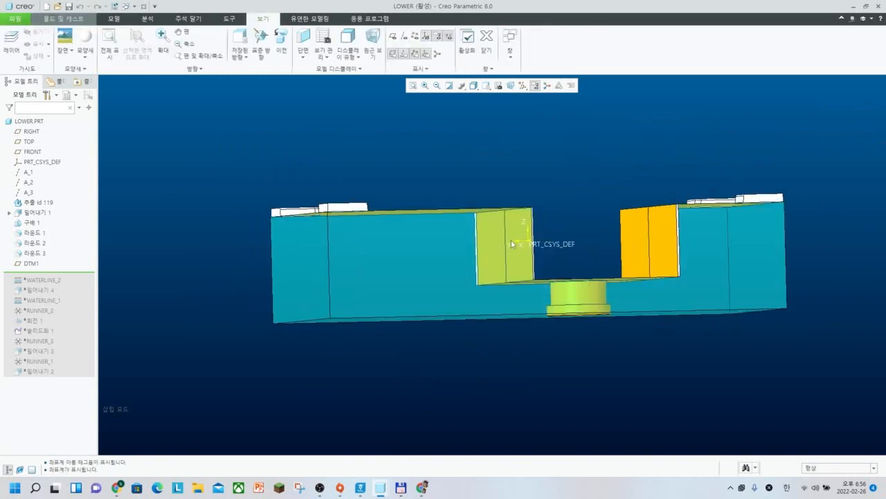
scroll(511, 243, "down", 1)
mouse_move(538, 235)
middle_mouse_down()
mouse_move(544, 238)
mouse_move(520, 224)
middle_mouse_up()
key("F2")
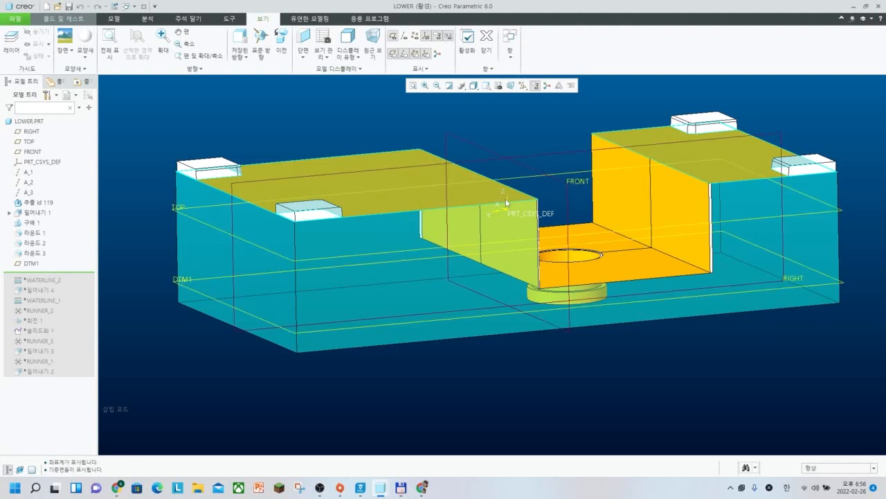
key("F4")
key("F2")
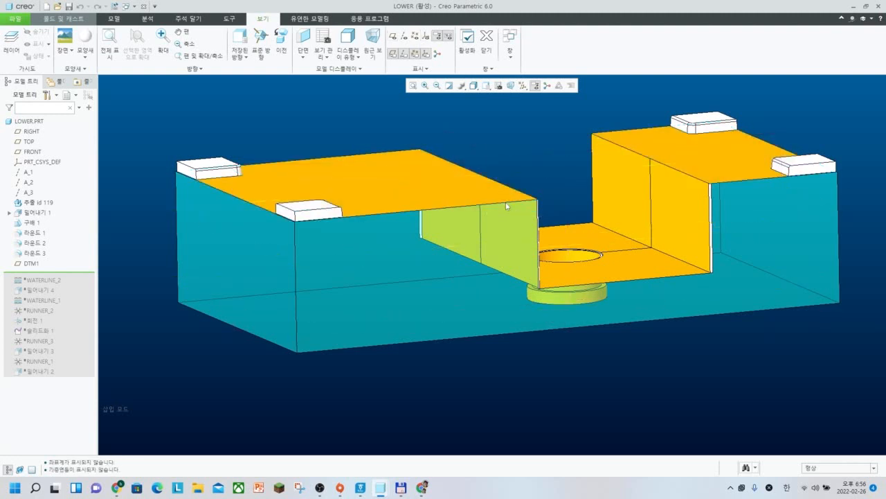
key("F2")
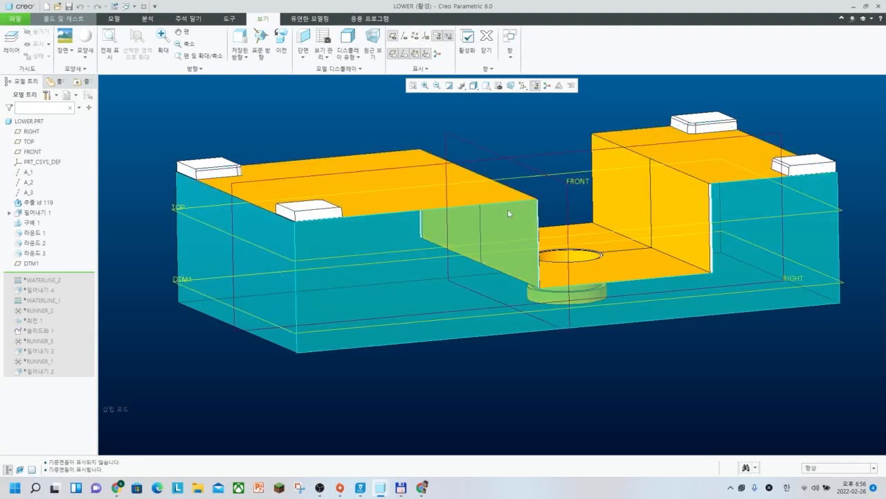
scroll(494, 215, "down", 5)
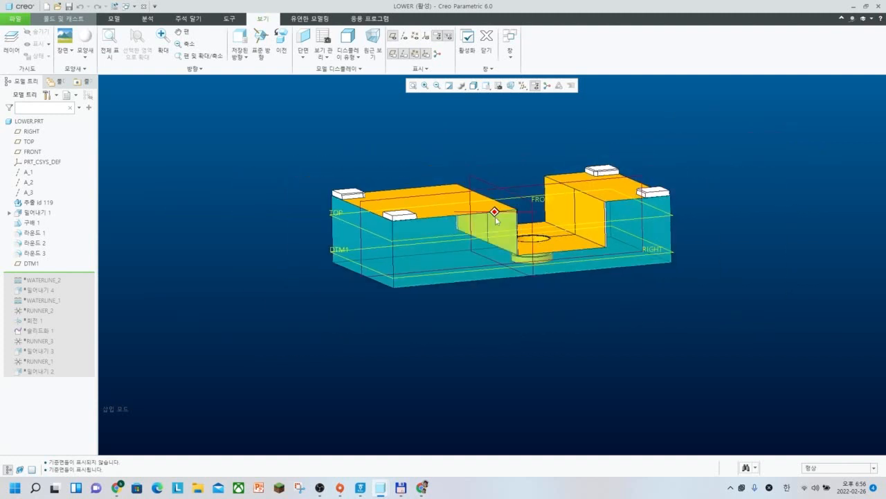
key("F4")
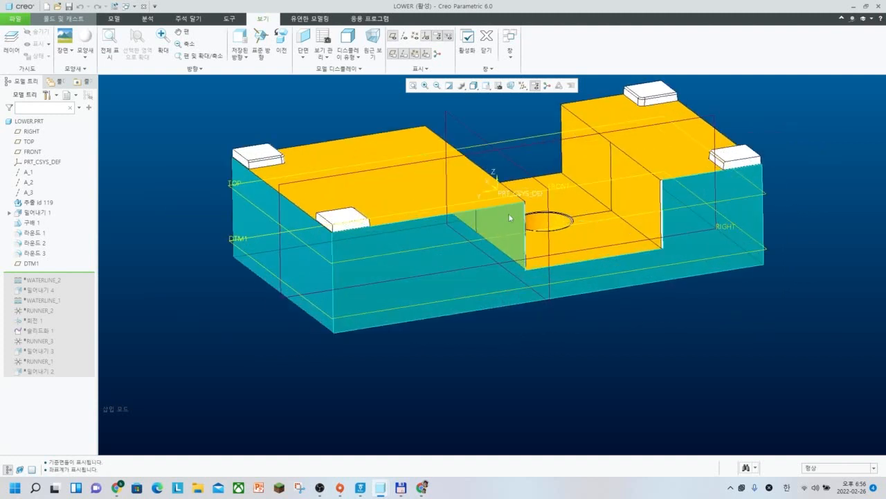
scroll(409, 233, "up", 3)
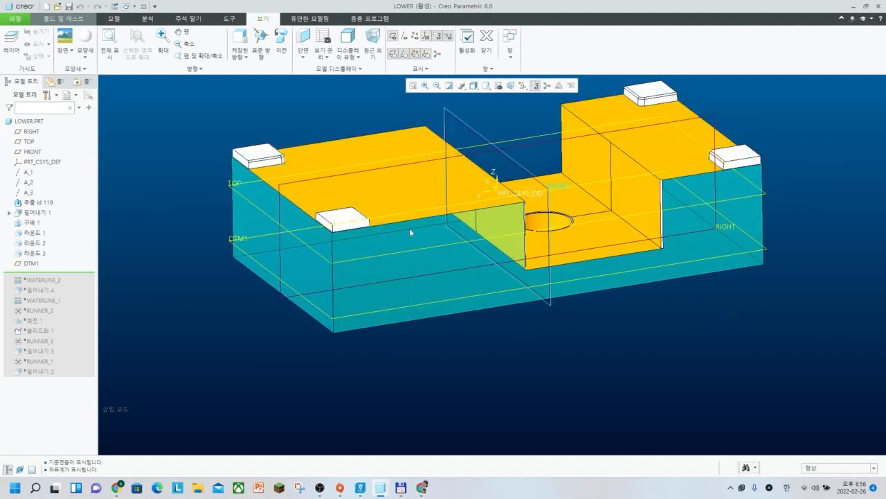
Point out the DTM1 datum plane near the block's base and turn off the coordinate system display
left_click(254, 266)
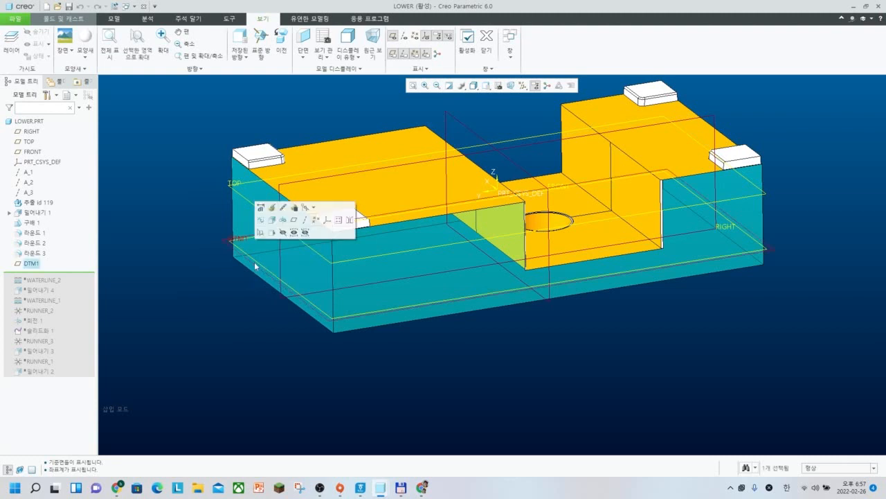
key("F4")
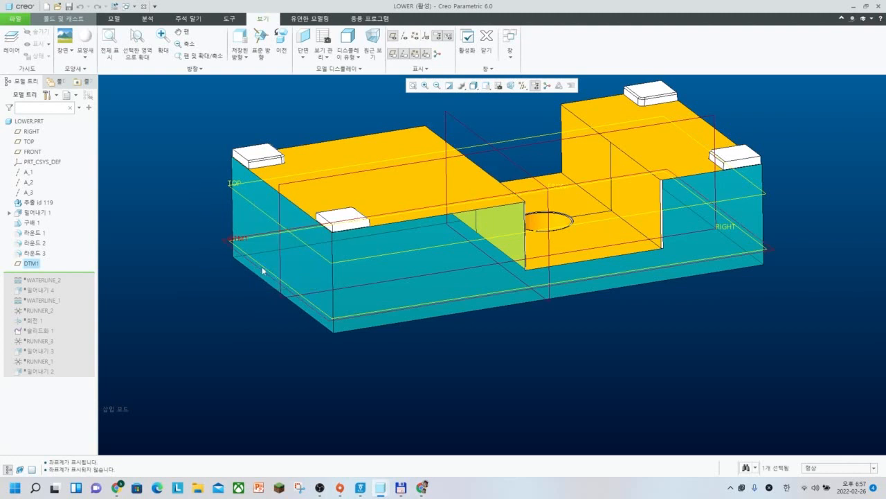
left_click(271, 292)
scroll(277, 288, "down", 2)
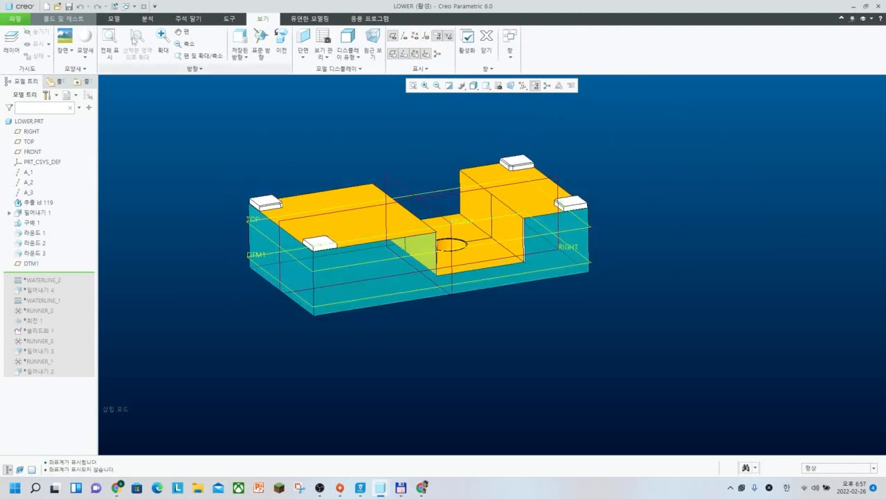
Start a mold cooling line with an 8 mm circuit diameter and use DTM1 as its sketch plane
left_click(66, 19)
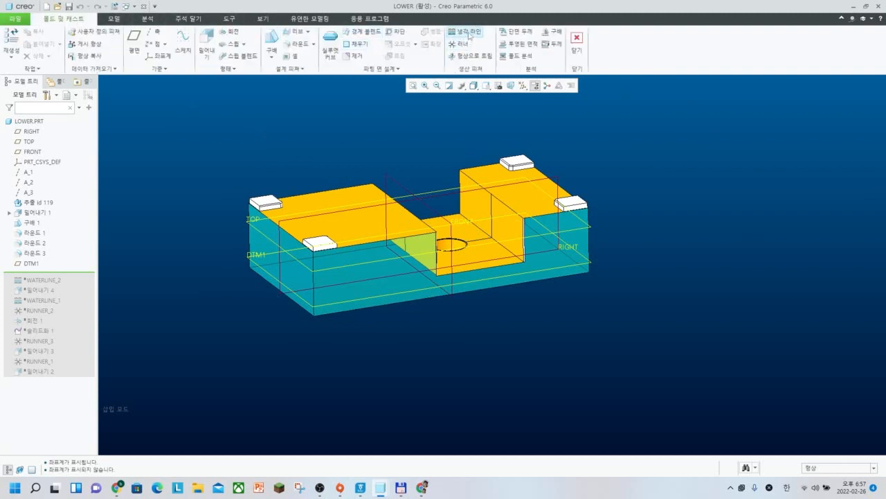
left_click(463, 31)
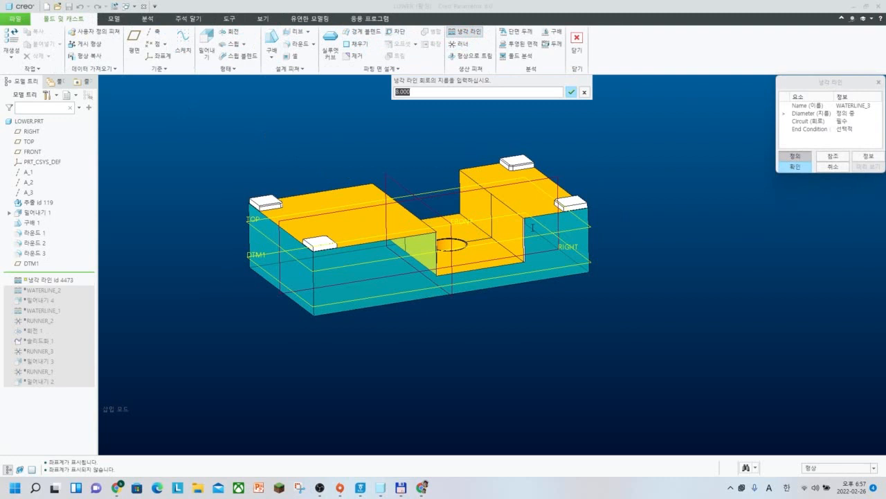
key("Return")
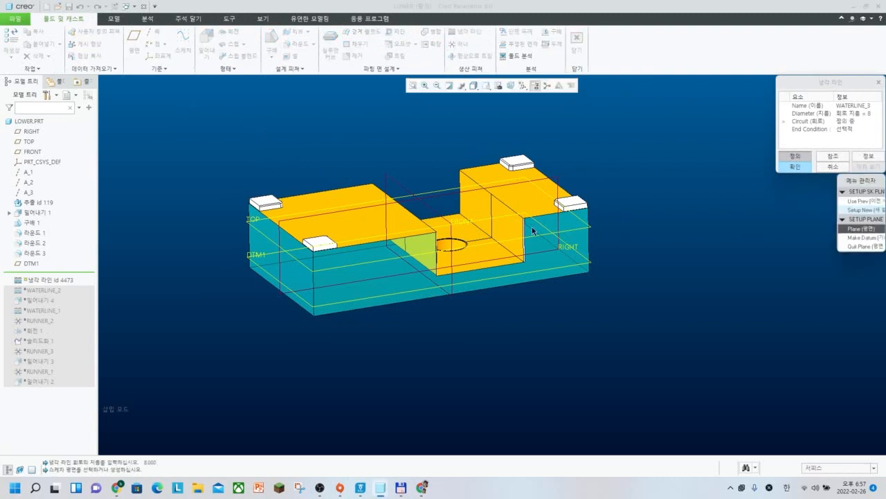
scroll(610, 267, "up", 4)
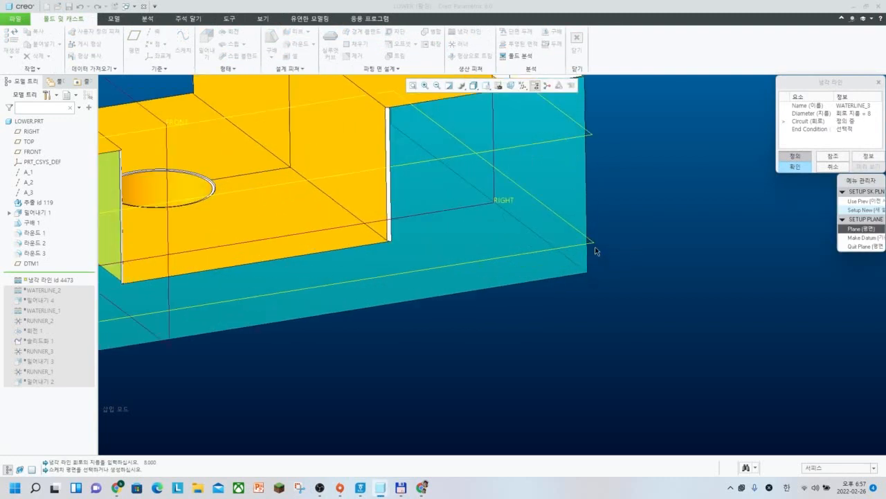
left_click(596, 250)
scroll(606, 208, "down", 5)
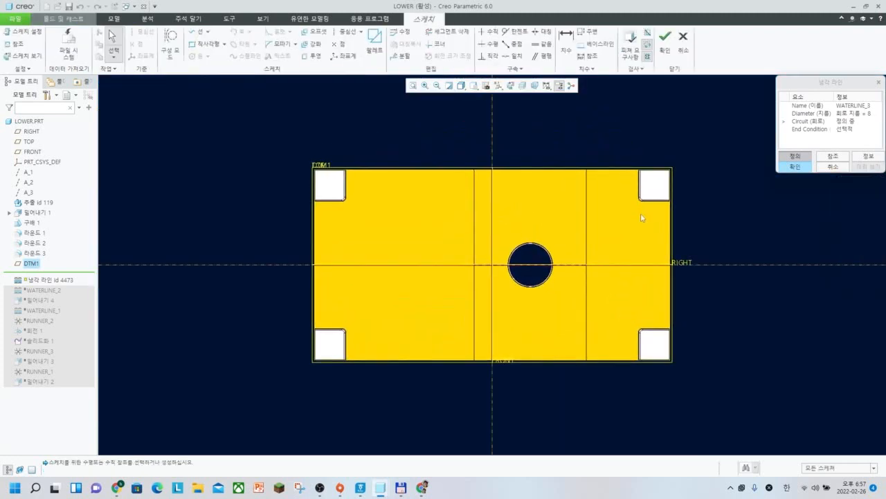
Hide the datum name tags and sketch a rectangle rising from the block's lower edge past the horizontal reference
key("F2")
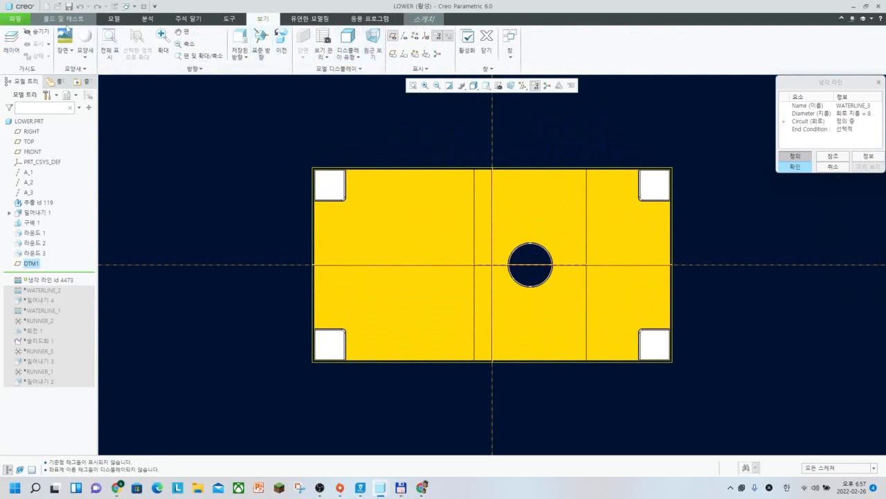
left_click(425, 19)
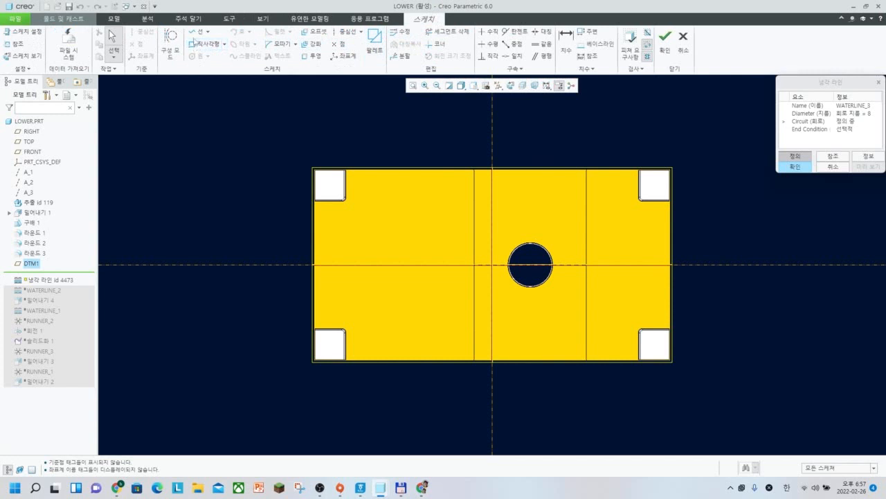
left_click(193, 46)
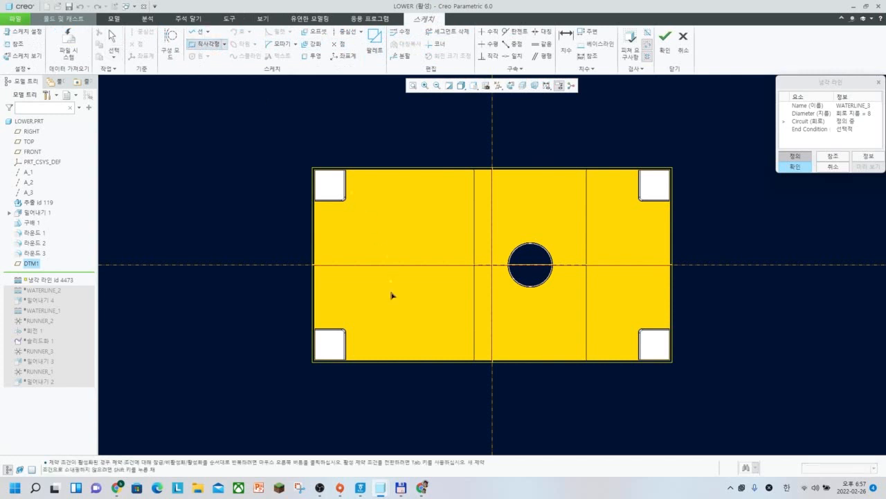
left_click(382, 360)
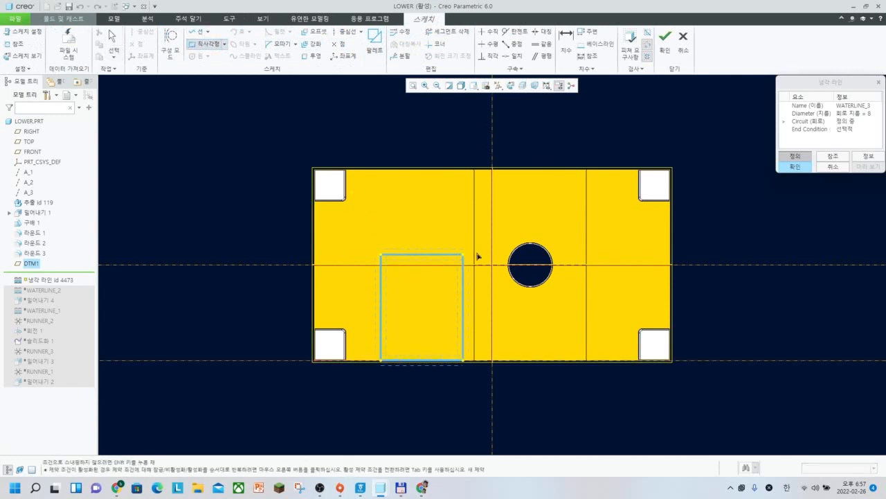
left_click(616, 242)
middle_click(633, 226)
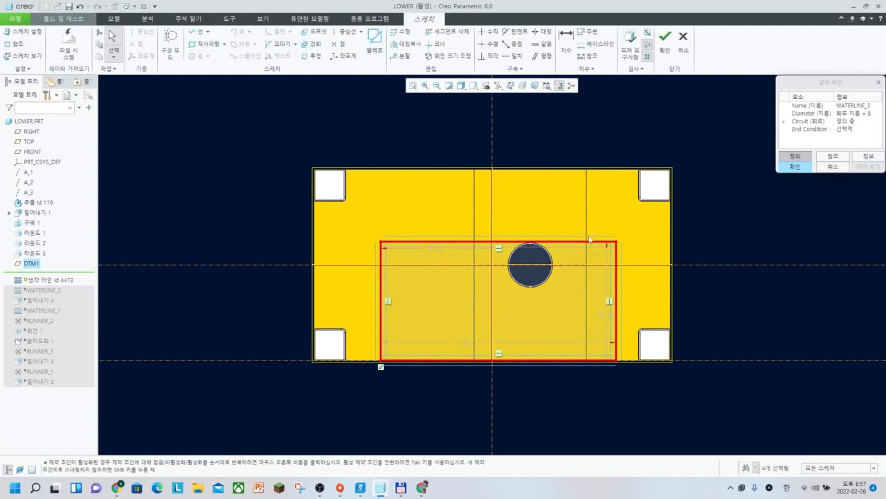
Add a vertical centerline through the block's center and make the rectangle's upper corners symmetric about it
left_click(346, 32)
left_click(492, 264)
left_click(493, 215)
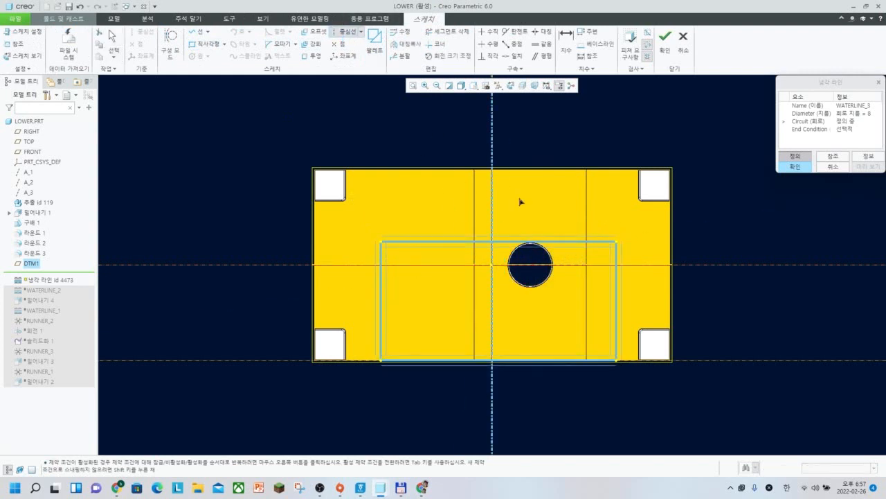
middle_click(520, 199)
left_click(542, 32)
left_click(492, 137)
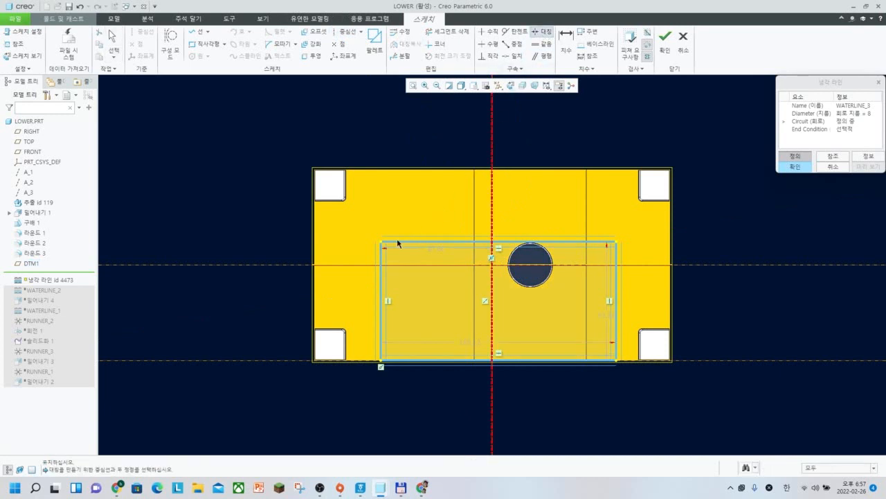
left_click(382, 245)
left_click(616, 243)
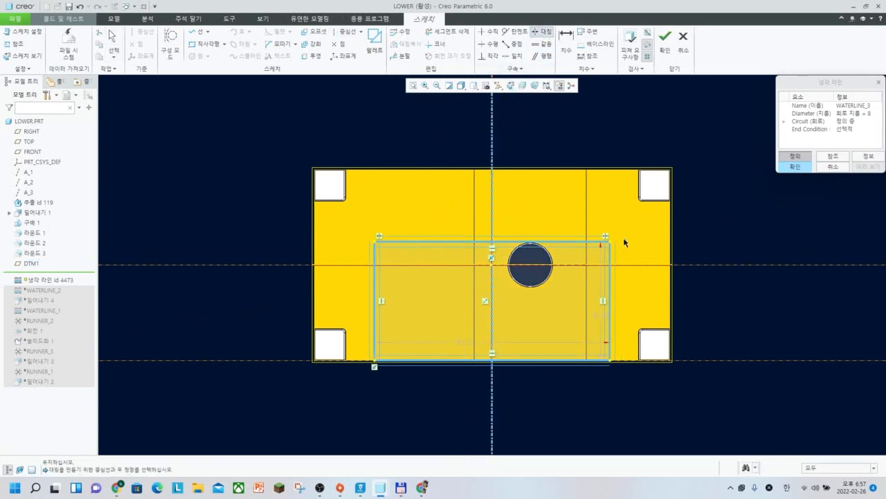
middle_click(640, 241)
Delete the rectangle's lower line and stretch the remaining U-shaped path upward and outward toward the corner pads
left_click(592, 361)
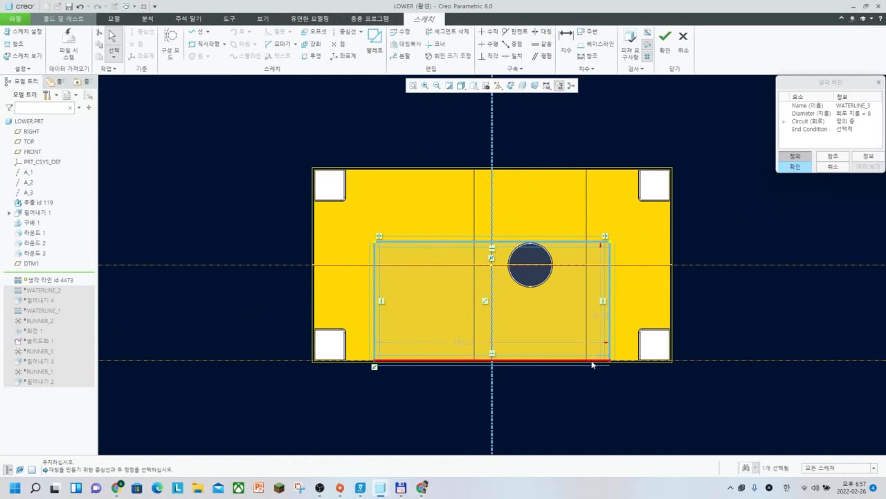
left_click(593, 365)
left_click_drag(593, 240, 600, 198)
left_click_drag(613, 245, 632, 243)
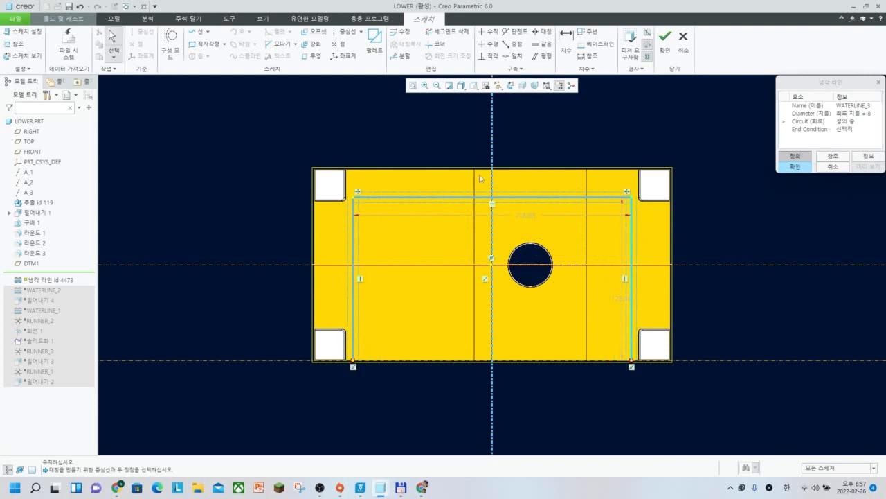
left_click(347, 31)
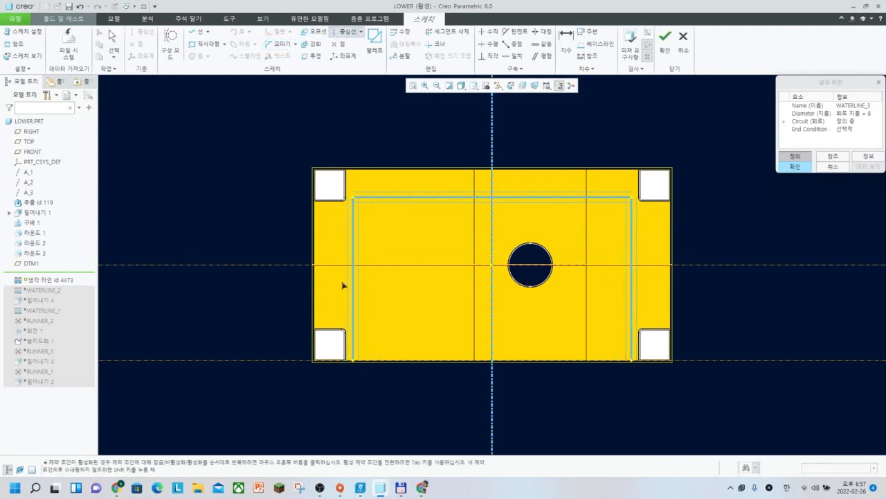
left_click(315, 311)
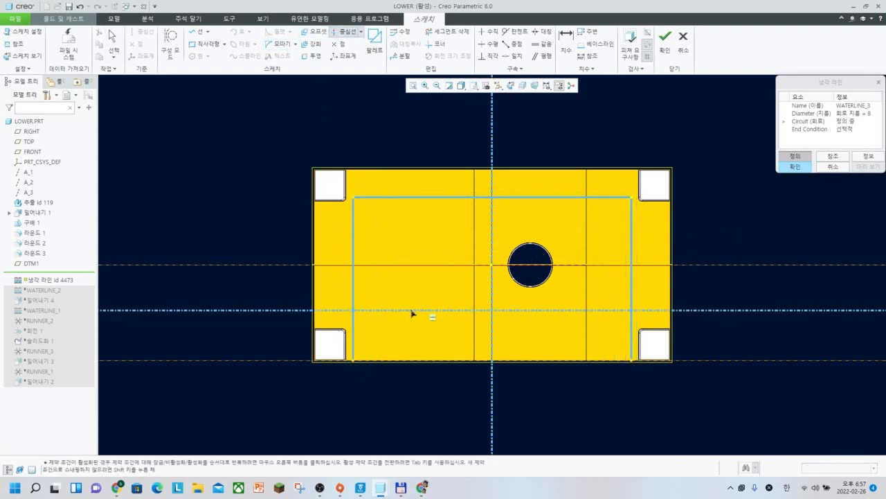
left_click(353, 212)
left_click(361, 32)
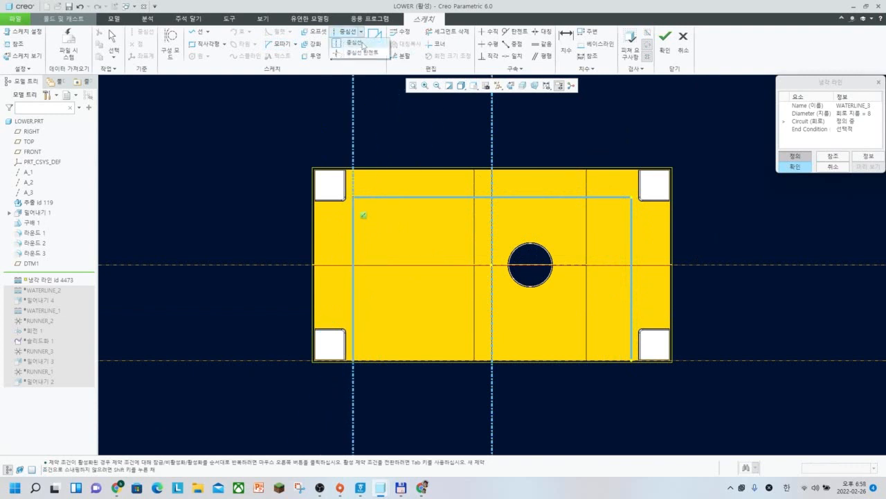
left_click(360, 44)
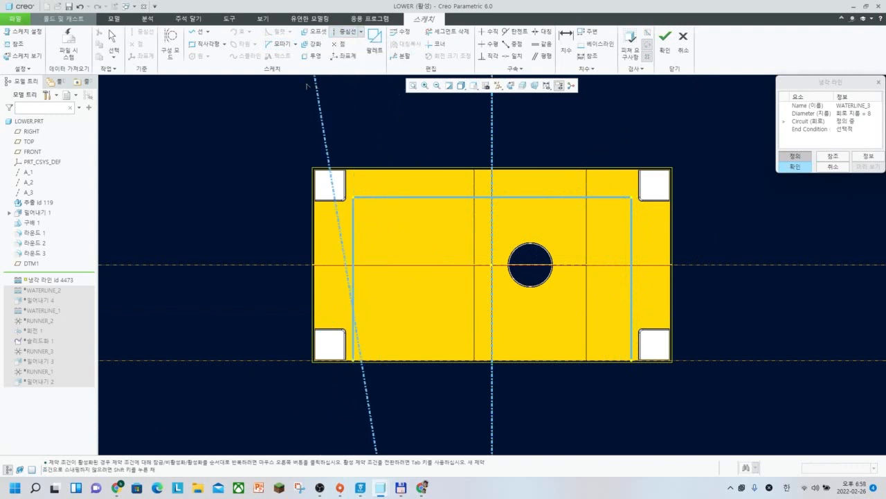
Sketch a horizontal line about 68 mm long running inward from the lower part of the path's left leg
left_click(197, 32)
left_click(354, 303)
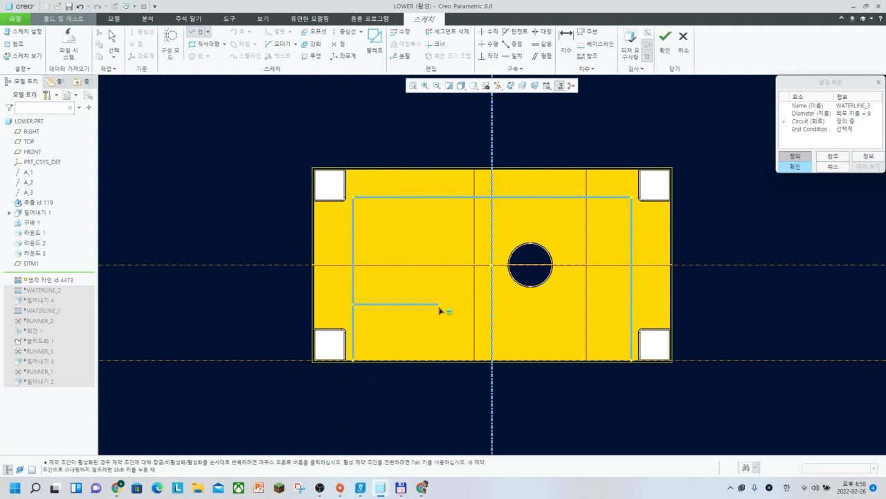
left_click(439, 304)
middle_click(442, 279)
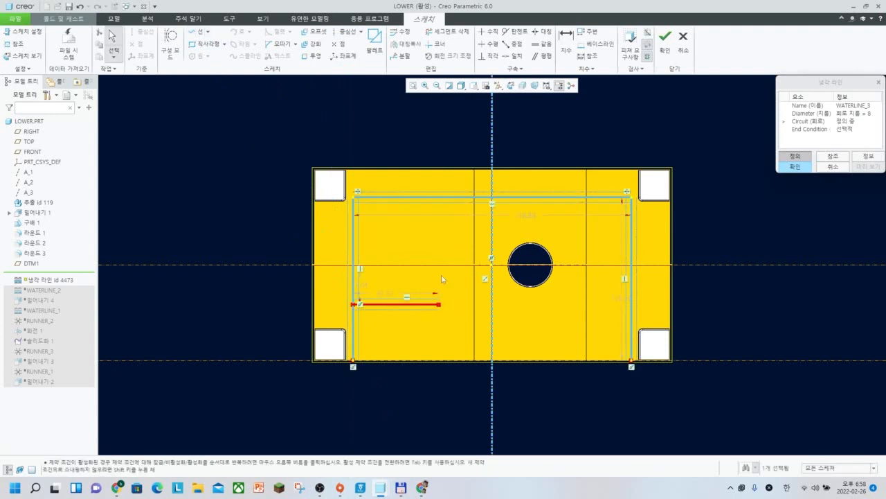
left_click(542, 32)
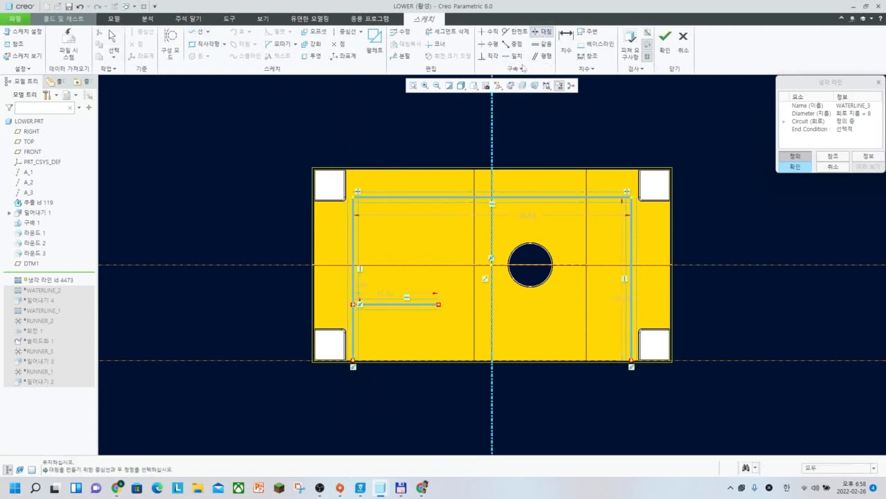
left_click(493, 142)
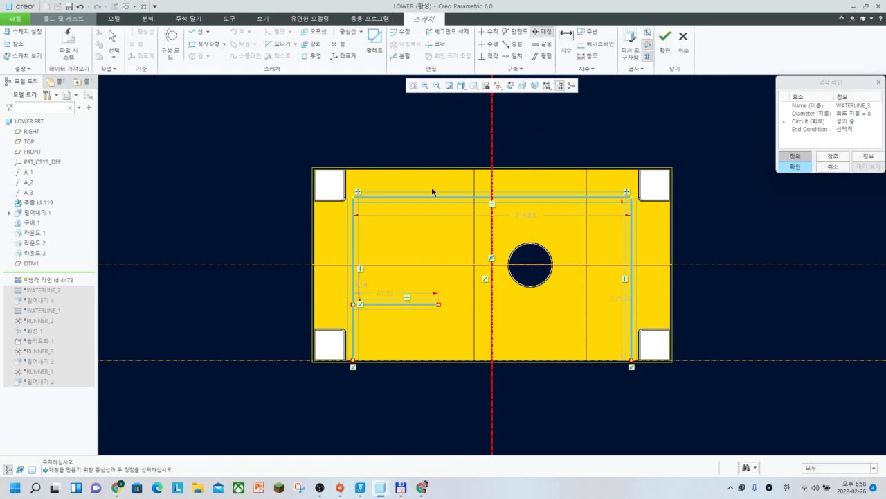
middle_click(427, 300)
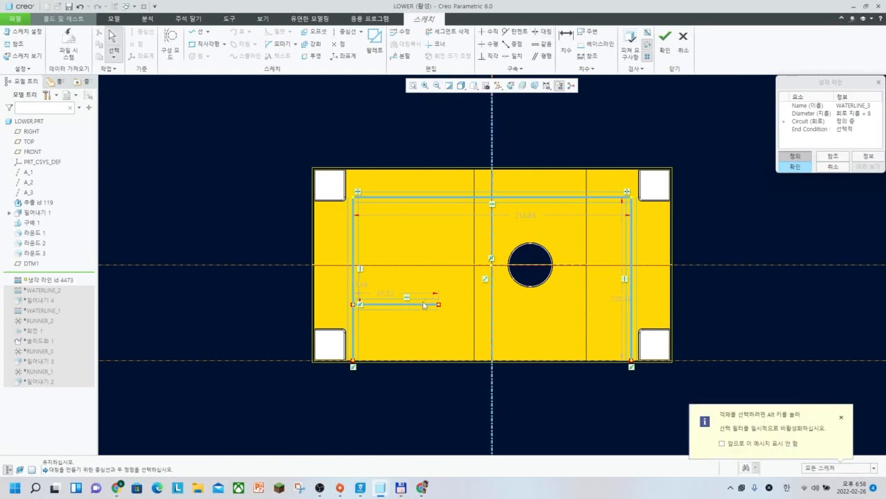
Mirror the short horizontal line about the vertical centerline onto the right leg
left_click(422, 309)
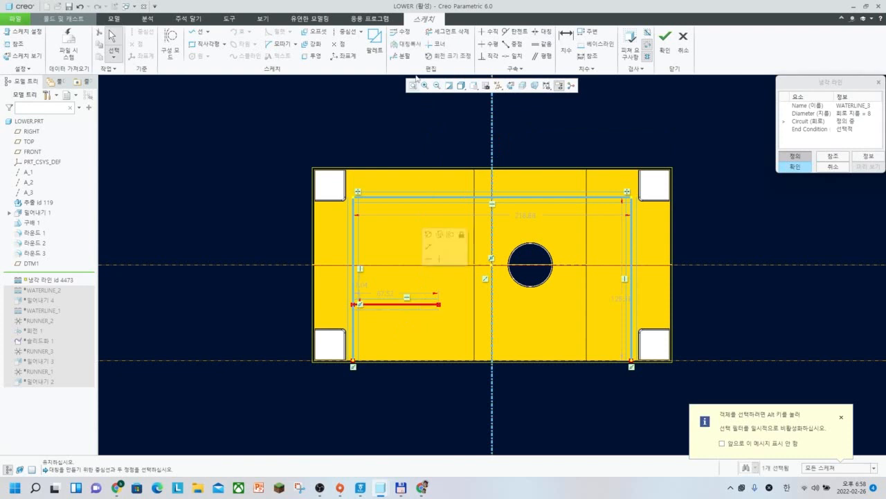
left_click(405, 43)
left_click(492, 141)
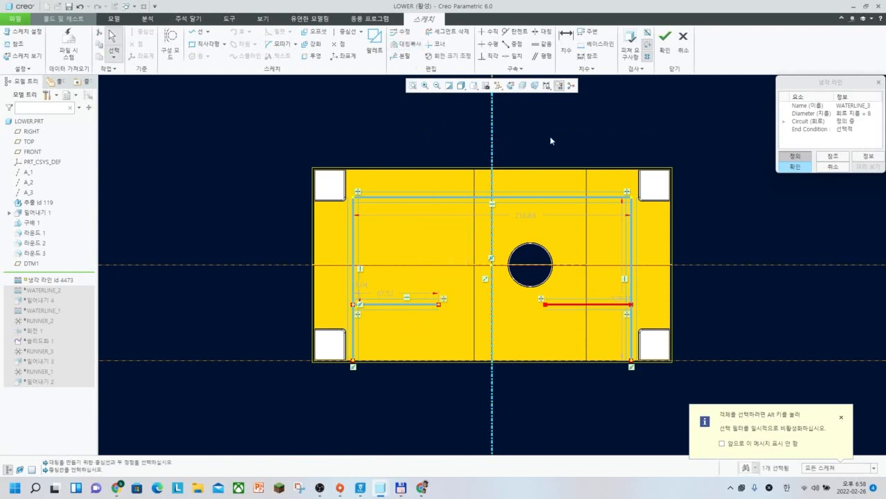
left_click(552, 142)
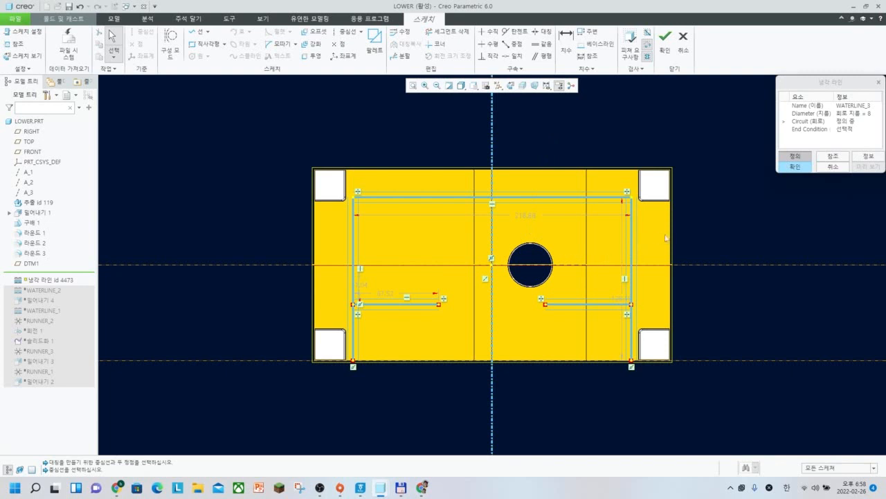
Dimension the upper horizontal line 50 mm from the horizontal reference
left_click(566, 43)
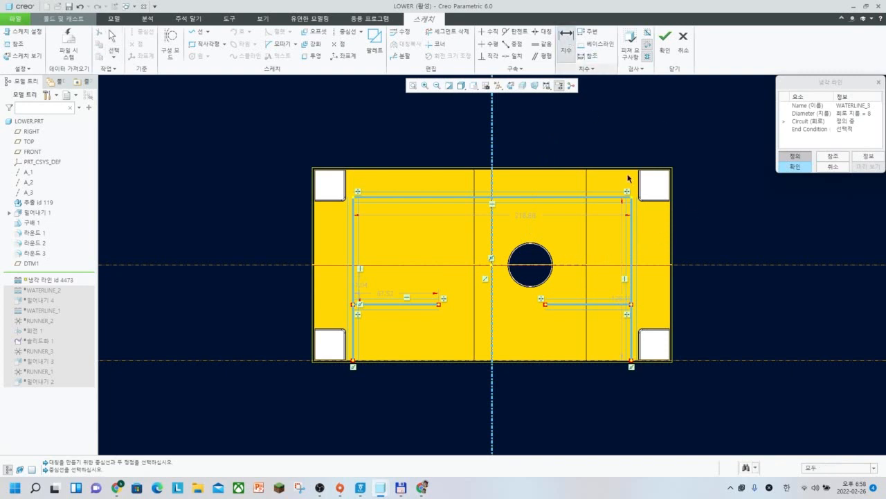
left_click(705, 266)
left_click(619, 198)
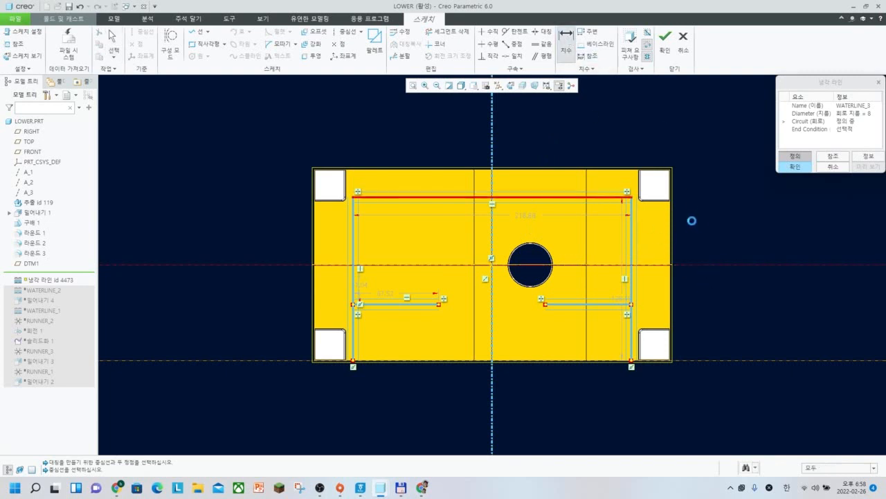
middle_click(691, 218)
type("50")
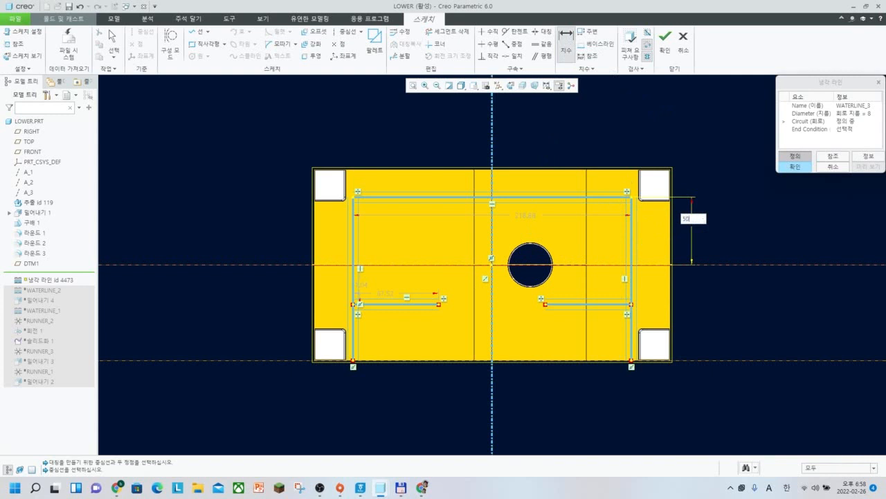
key("Return")
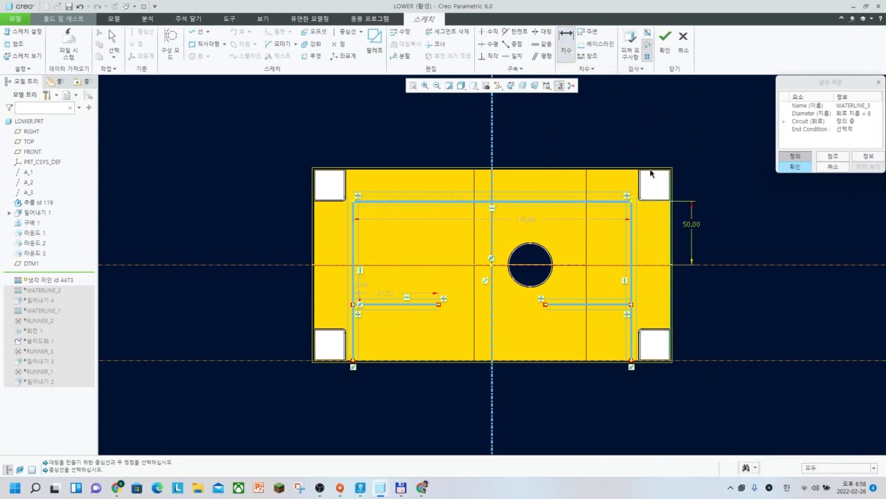
Dimension the short lower horizontal lines 50 mm below the horizontal reference
left_click(565, 43)
left_click(714, 265)
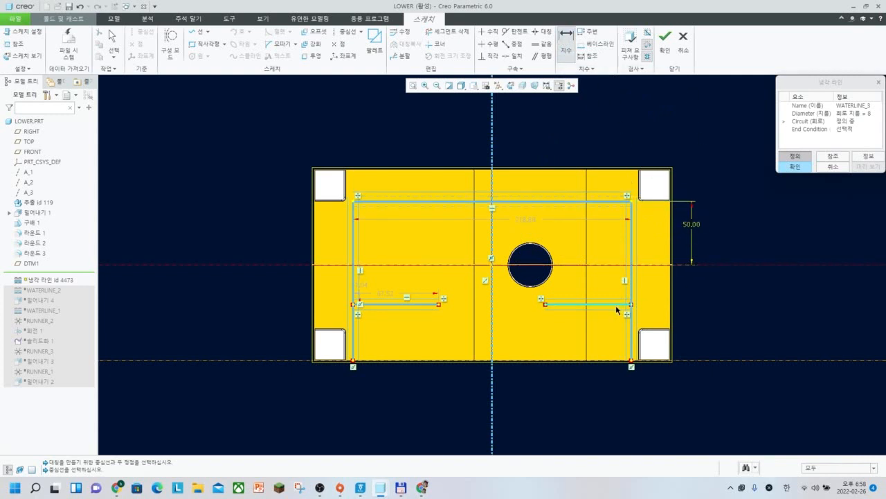
left_click(620, 305)
middle_click(691, 303)
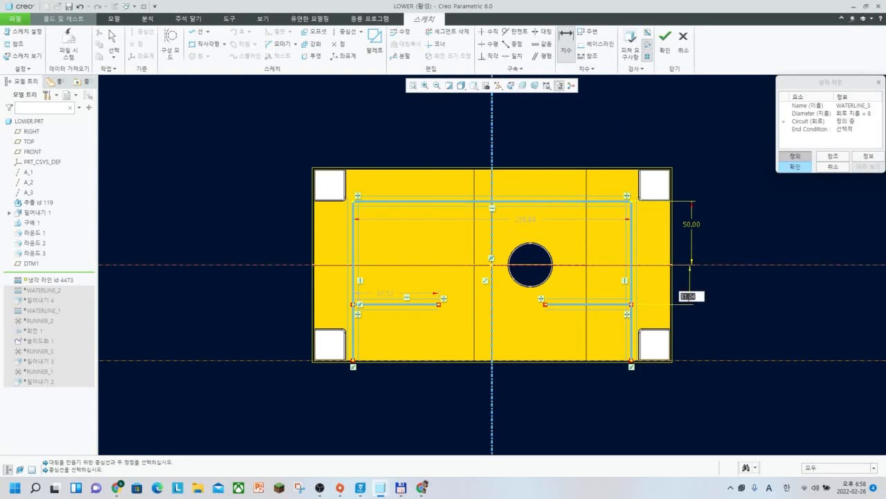
type("50")
key("Return")
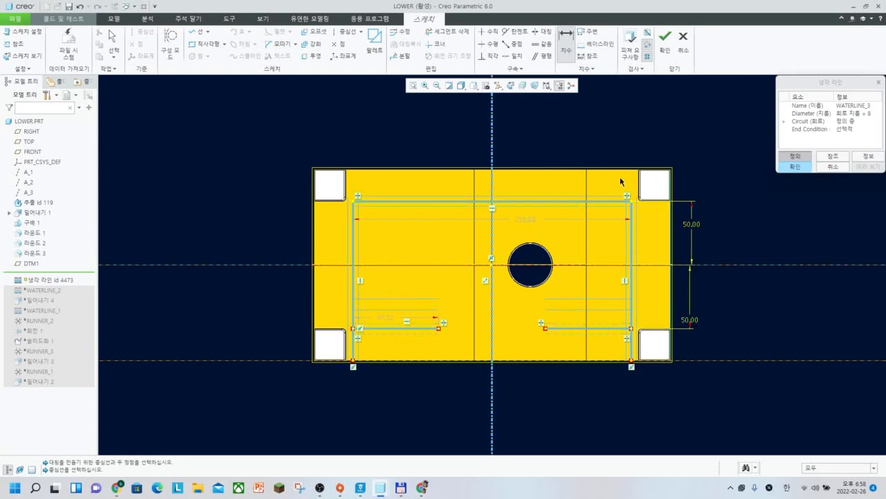
Dimension the left leg 110 mm from the vertical centerline and finish the circuit sketch
left_click(492, 385)
left_click(355, 355)
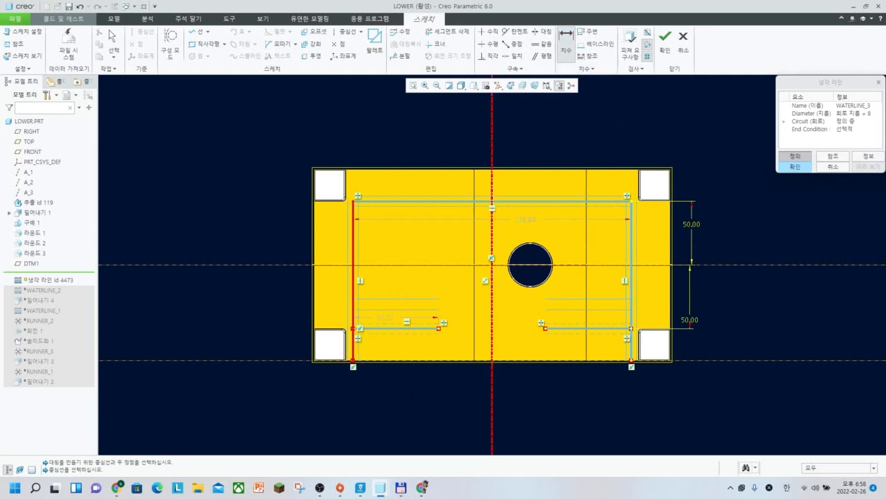
middle_click(414, 392)
type("110")
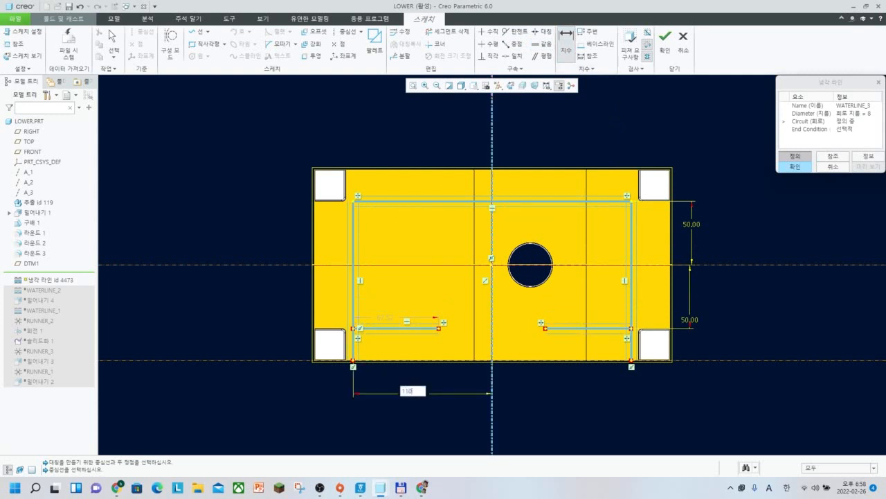
key("Return")
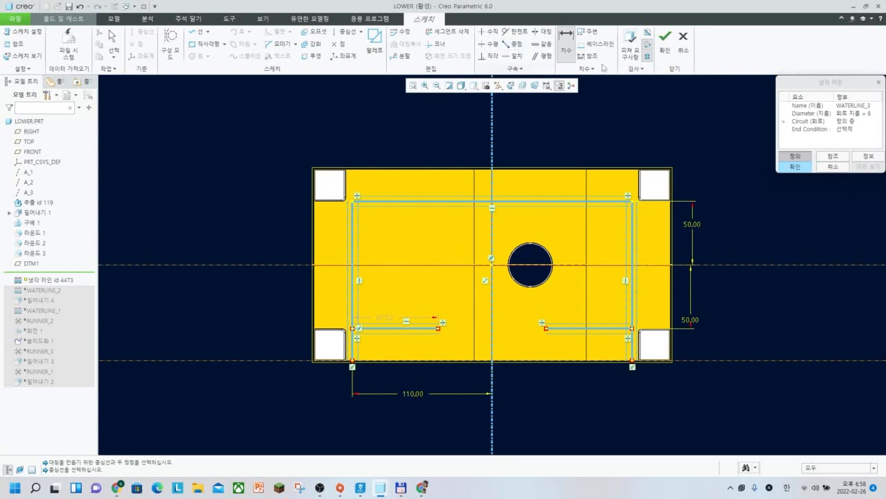
middle_click(671, 134)
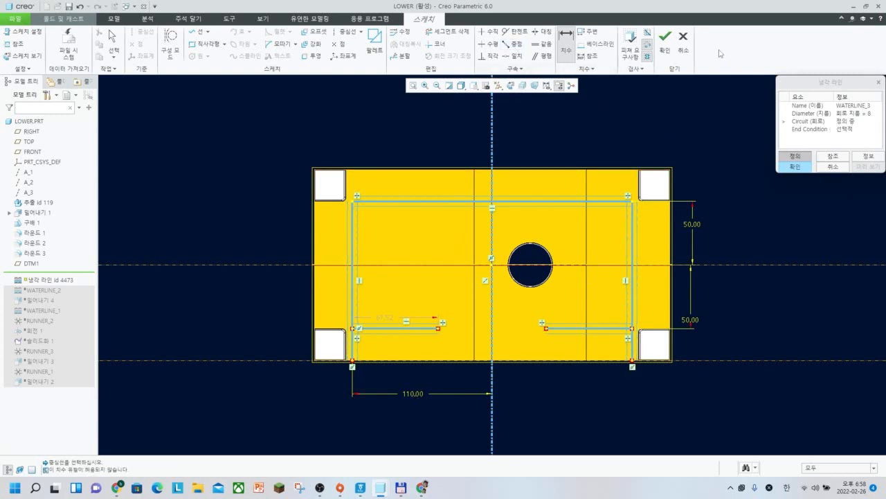
left_click(666, 39)
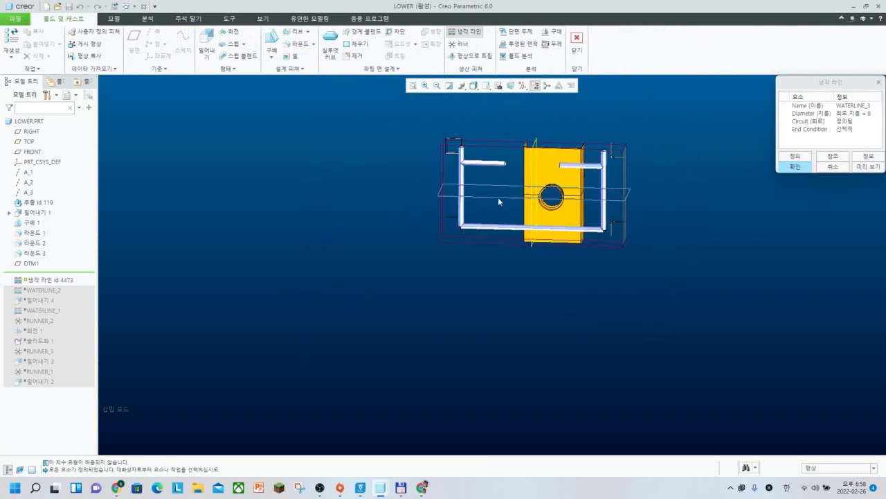
Examine the cooling channels in the block, reopen the circuit sketch for review and accept it without edits
middle_click_drag(554, 204, 514, 311)
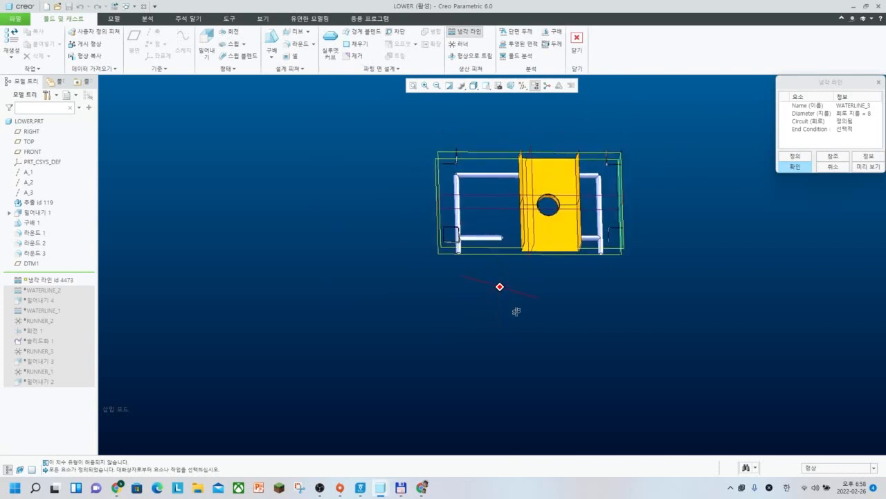
scroll(598, 240, "down", 5)
middle_click_drag(585, 272, 600, 242)
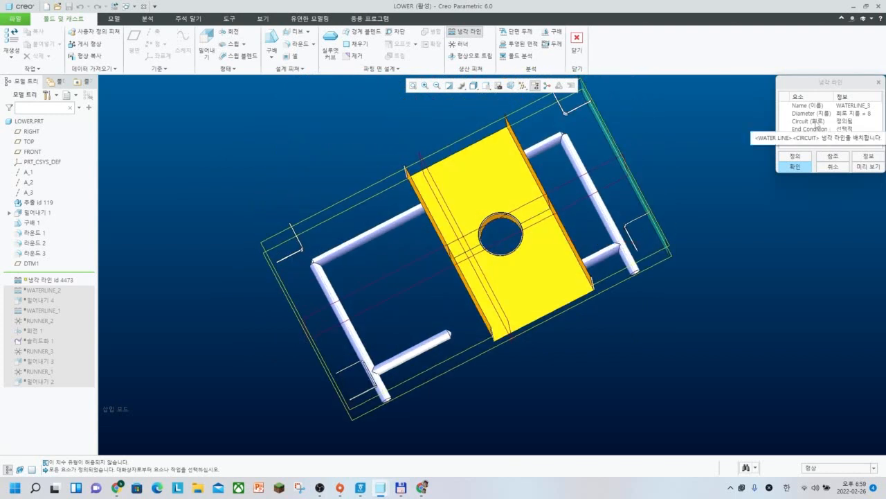
left_click(815, 122)
left_click(791, 155)
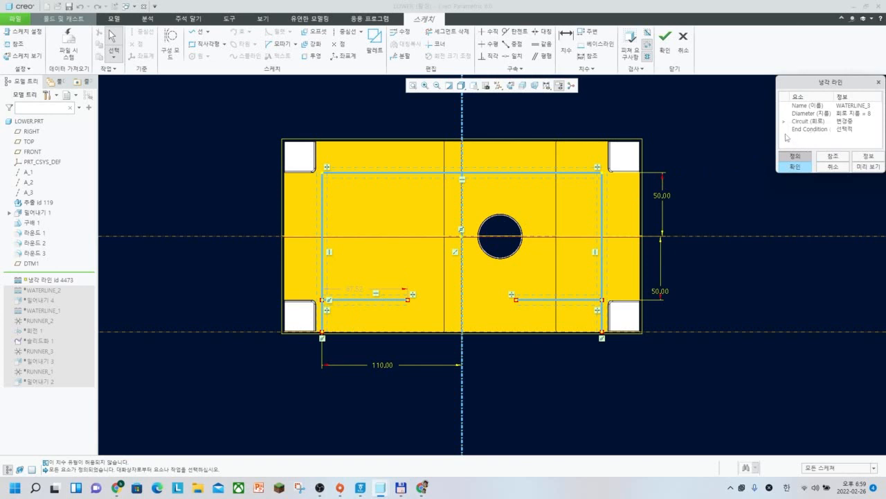
left_click(664, 48)
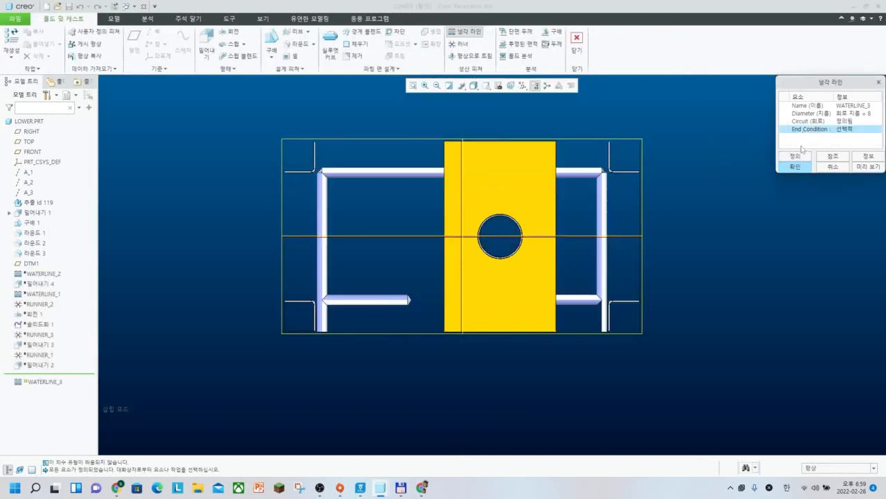
Define the end conditions, choosing the upper line's left end and the outer ends of both short lines
left_click(799, 159)
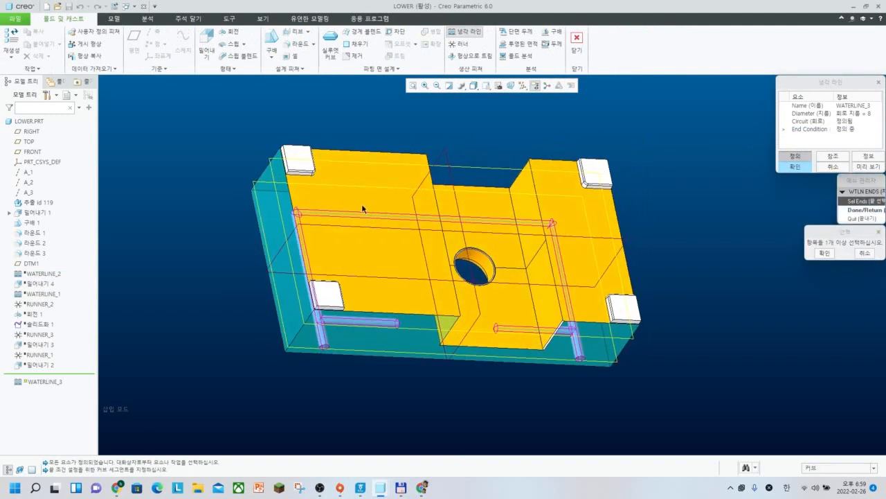
left_click(314, 216)
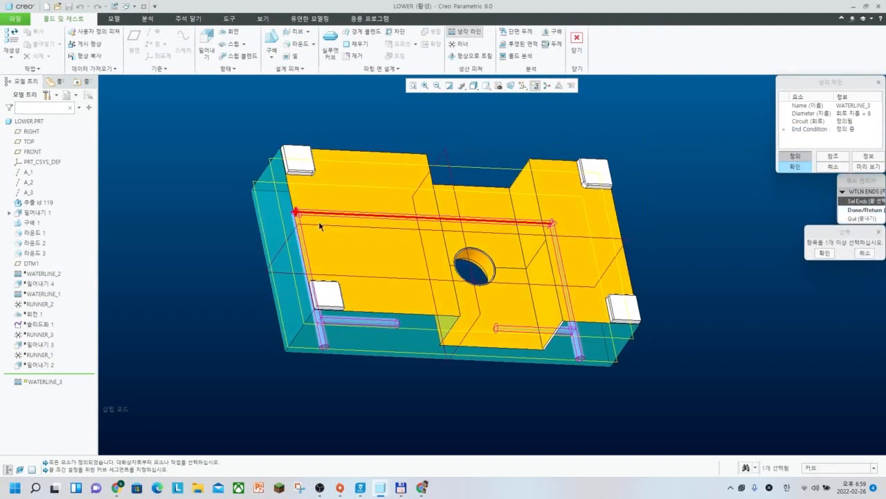
left_click(343, 322)
left_click(572, 331)
left_click(825, 255)
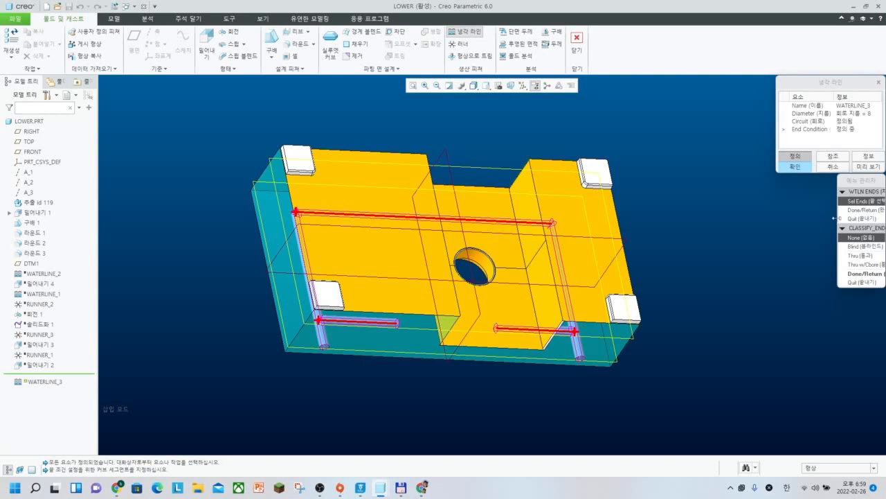
Apply Thru w/Cbore to the selected ends and give the first counterbore a diameter of 8.3 and a depth of 11
left_click_drag(836, 218, 772, 218)
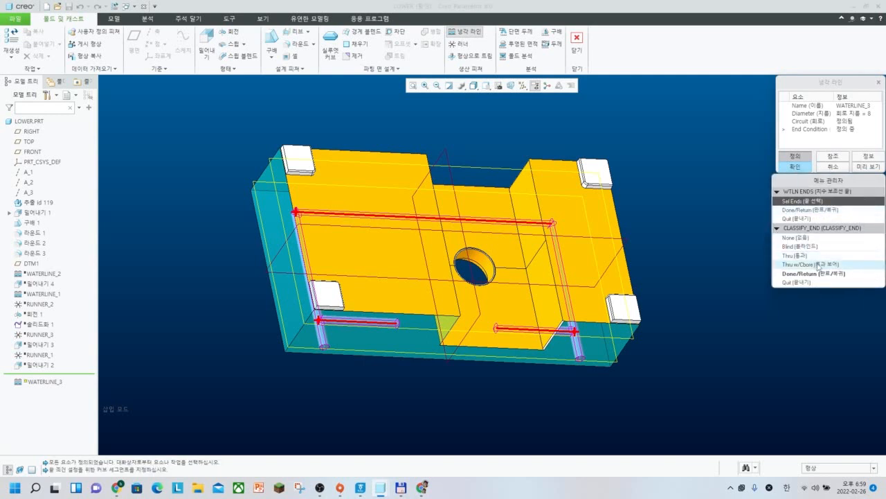
left_click(819, 265)
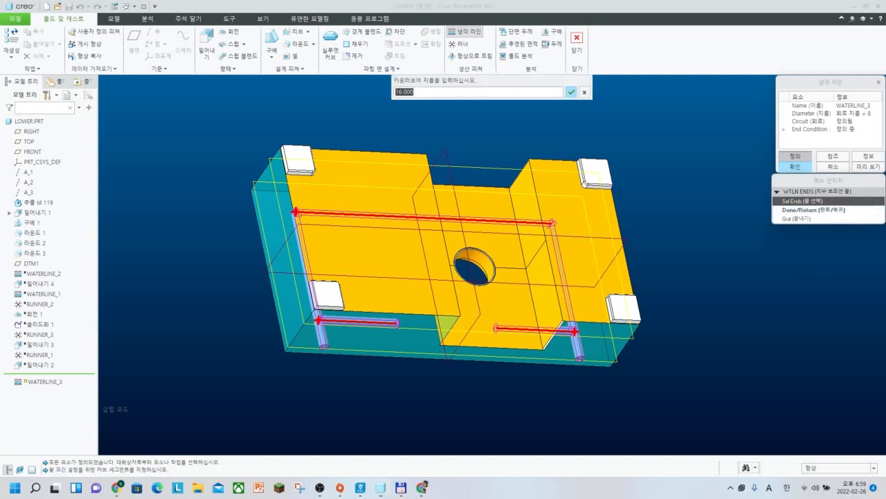
type("ㅁ")
type(".3")
key("Return")
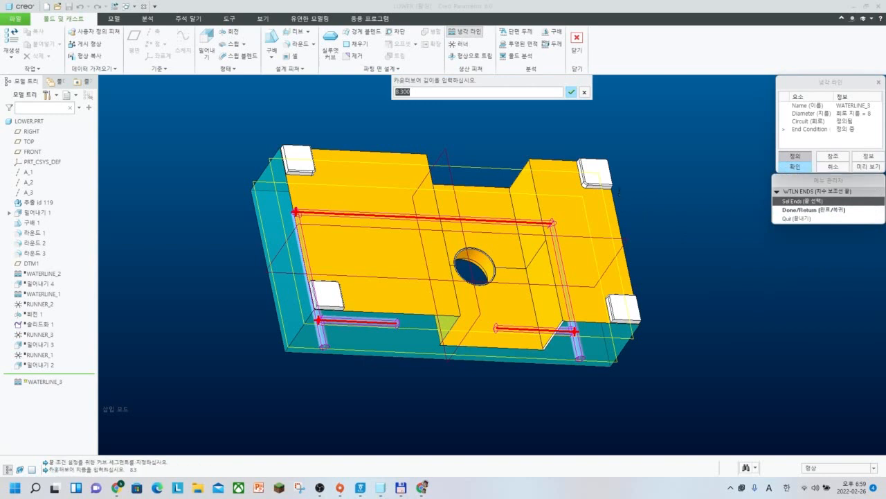
type("11")
key("Return")
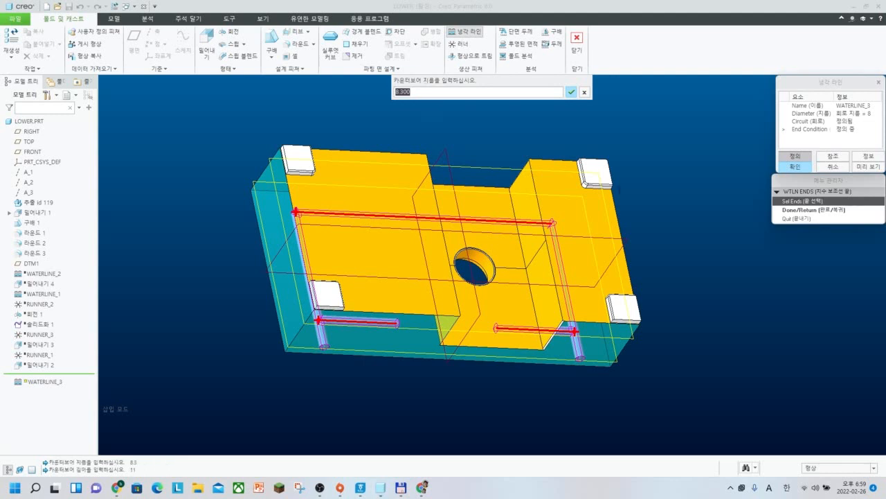
Apply the same counterbore diameter of 8.3 and depth of 11 to the remaining two selected ends
key("Return")
key("Return")
key("Return")
key("Return")
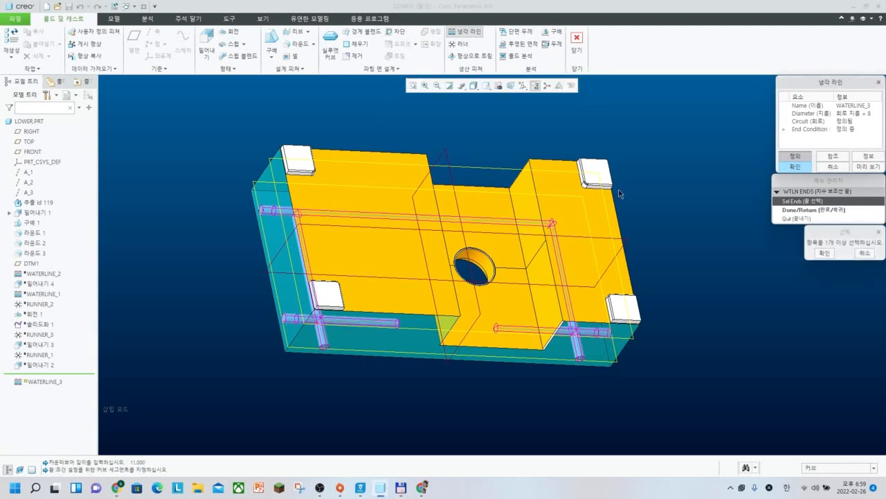
Finish the end condition definition and complete the cooling line feature
middle_click_drag(584, 222, 579, 242)
scroll(455, 350, "down", 3)
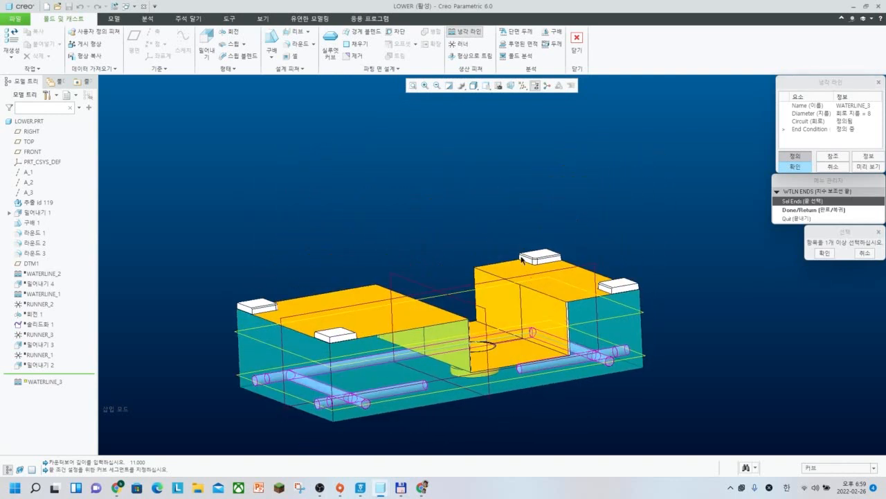
scroll(455, 350, "up", 6)
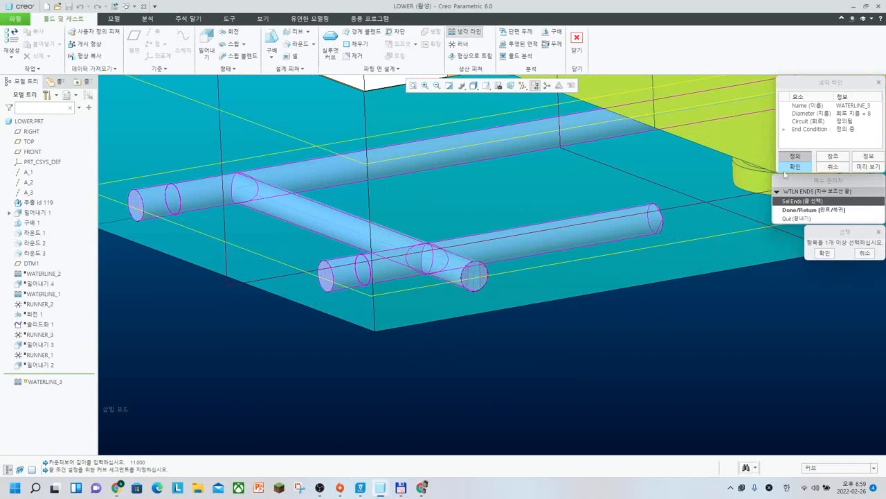
left_click(797, 167)
left_click(831, 254)
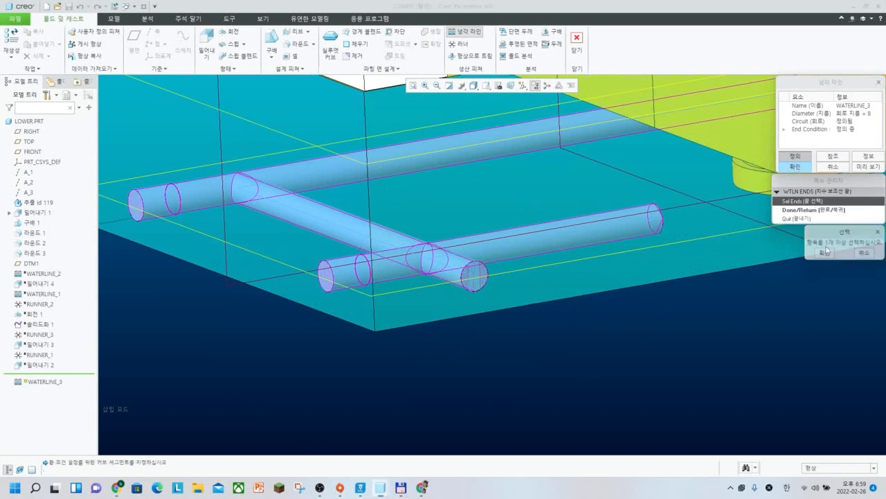
left_click(796, 170)
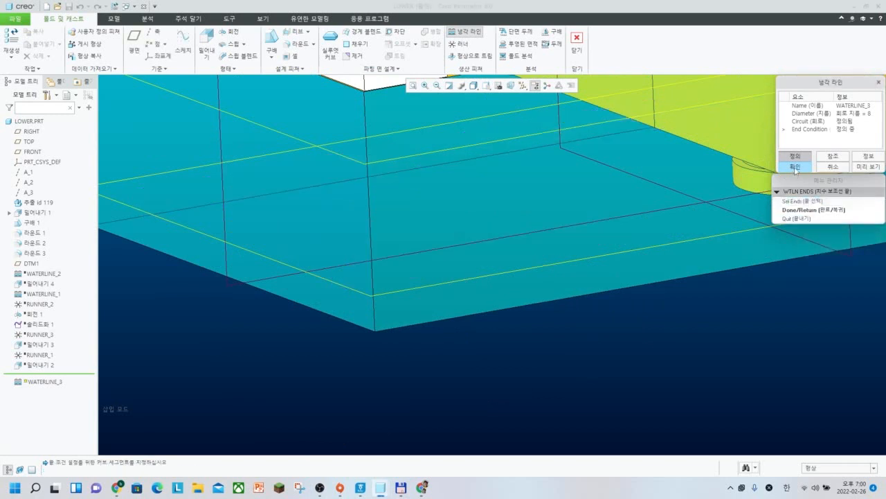
left_click(815, 209)
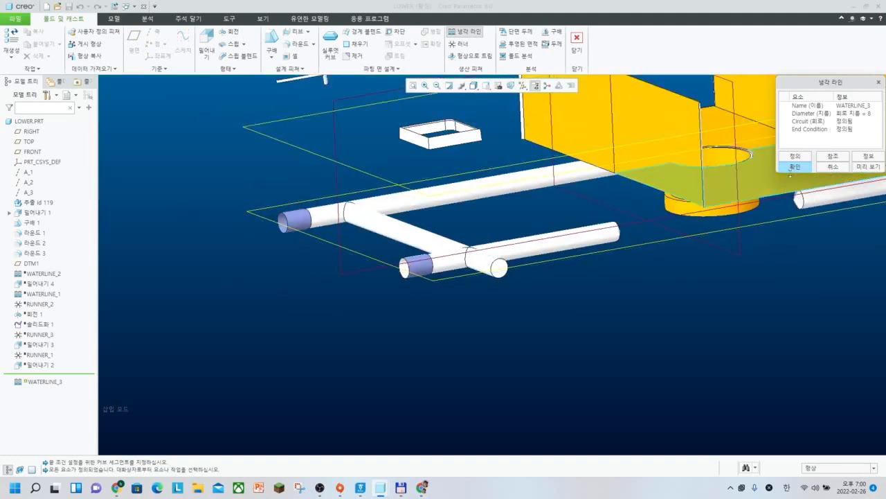
left_click(795, 167)
Examine the finished cooling channels and their counterbored ends at the corner of the block
scroll(601, 310, "up", 4)
mouse_move(513, 244)
middle_mouse_down()
mouse_move(478, 254)
mouse_move(541, 181)
mouse_move(537, 199)
mouse_move(579, 197)
mouse_move(542, 279)
mouse_move(528, 229)
mouse_move(536, 288)
middle_mouse_up()
scroll(467, 302, "down", 5)
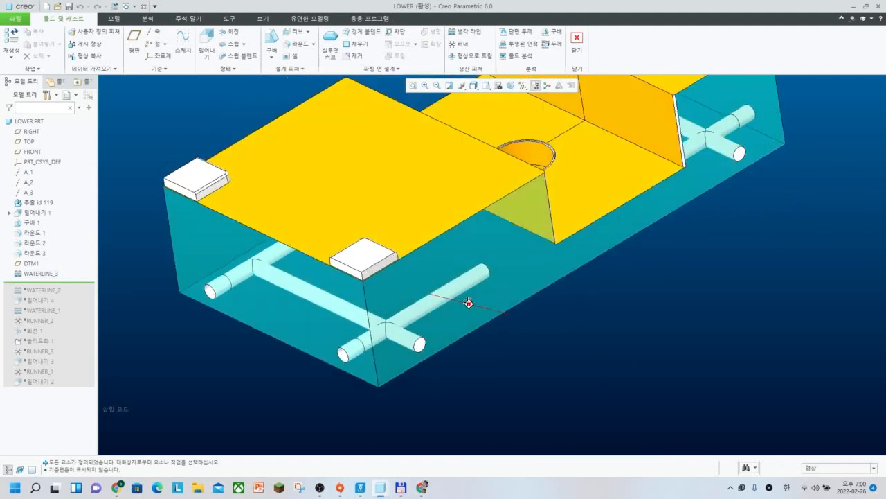
middle_click_drag(417, 316, 420, 317)
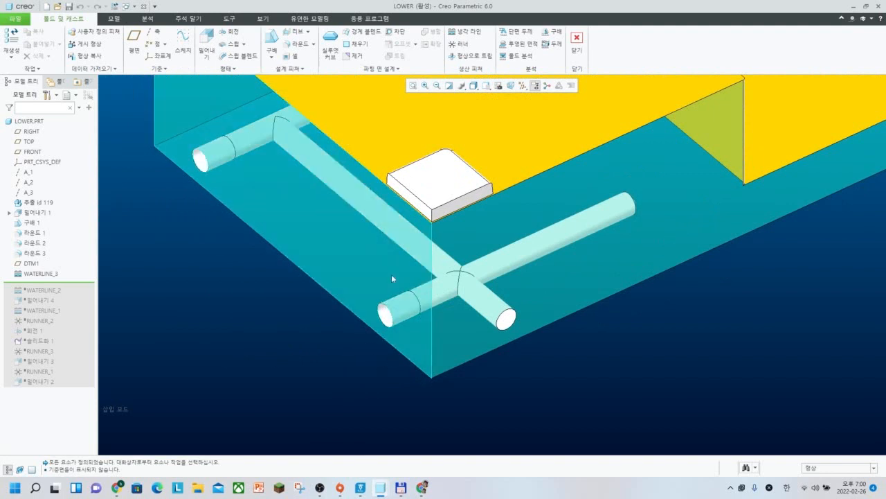
scroll(342, 344, "up", 1)
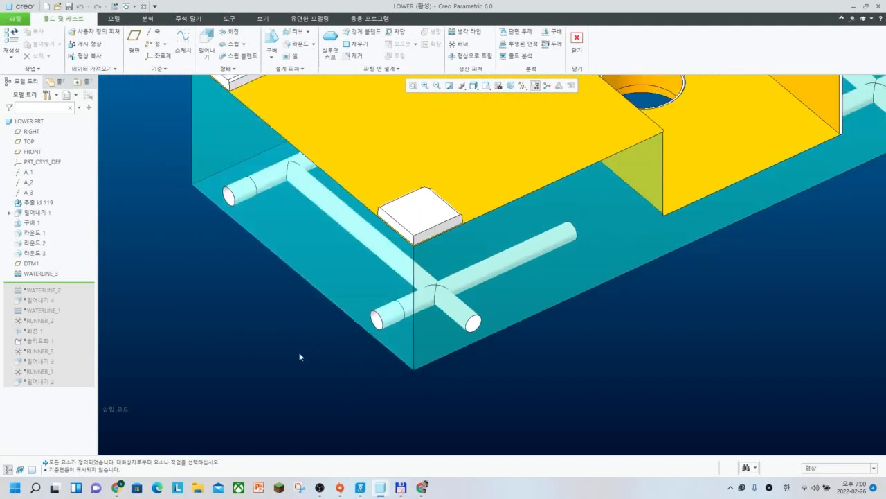
Switch to Chrome and search Google for "워터 제로"
left_click(117, 487)
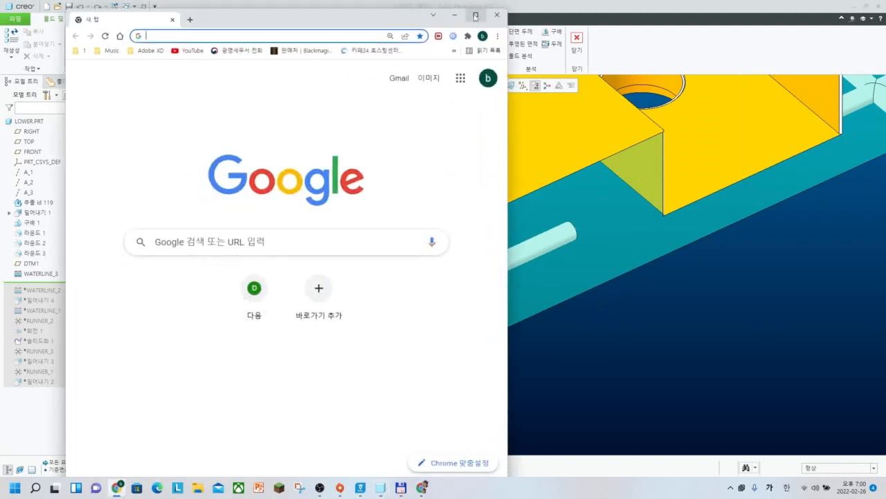
left_click(476, 14)
left_click(383, 229)
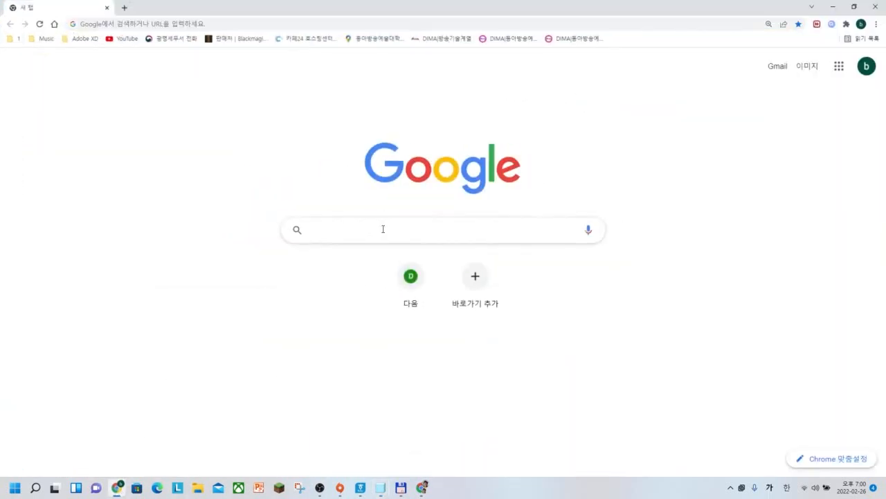
type("웨")
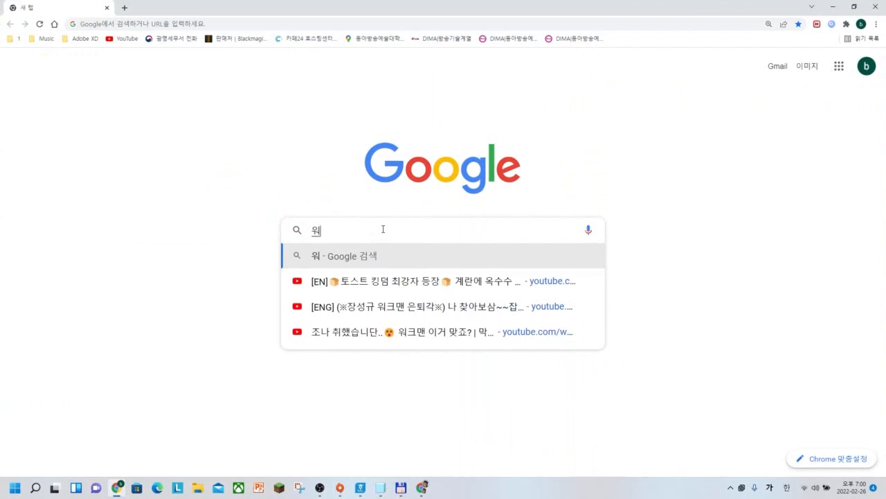
type("테 ㅈ")
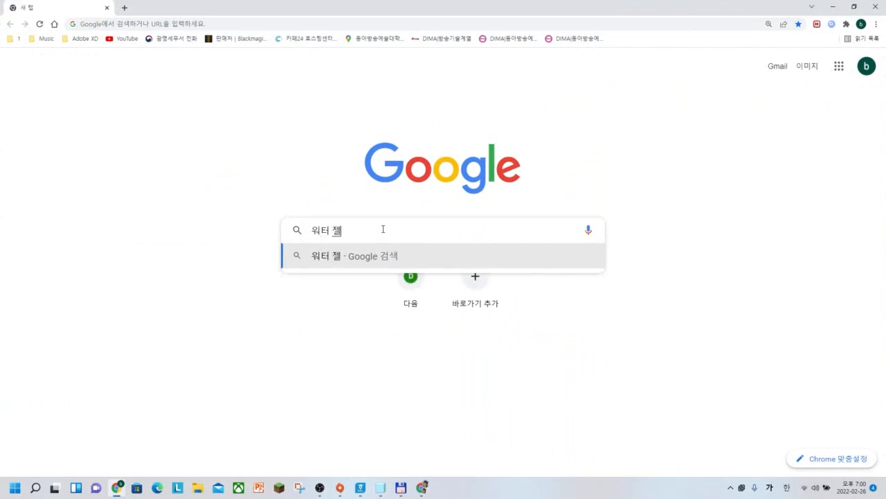
type("로")
key("Return")
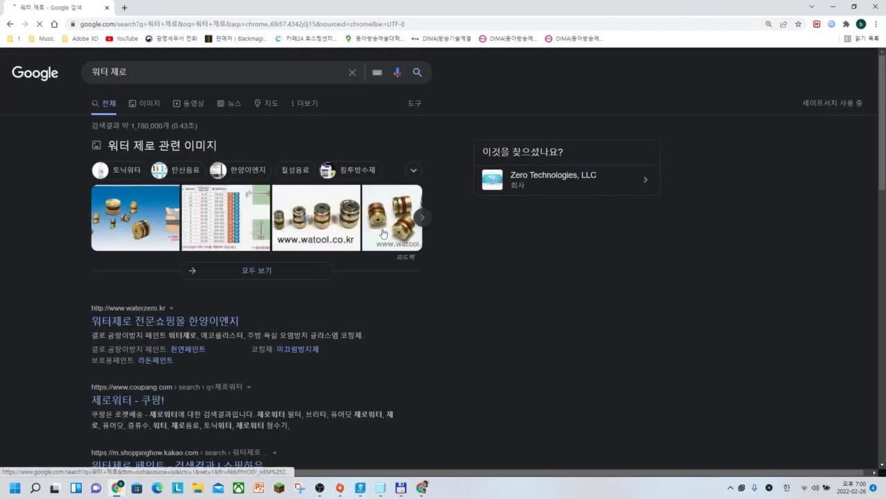
Open the blog post 장님마개(워터제로) from the image results and examine its plug size table and cooling diagrams
left_click(207, 217)
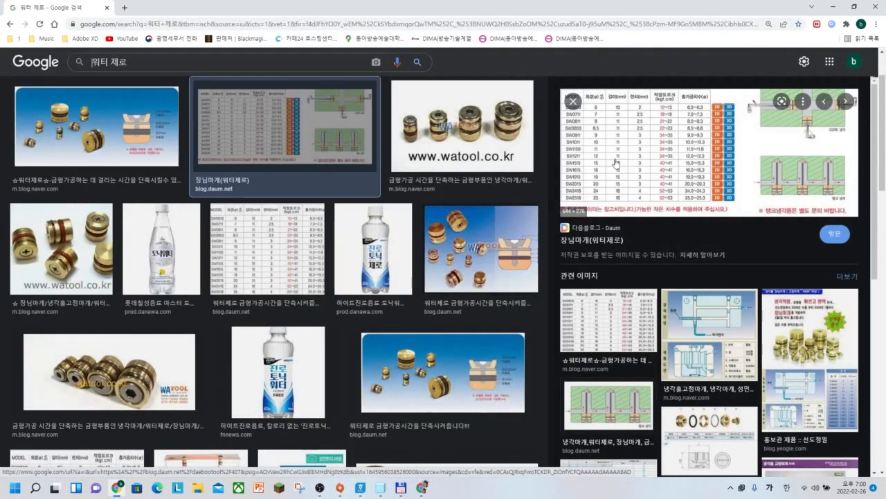
left_click(609, 241)
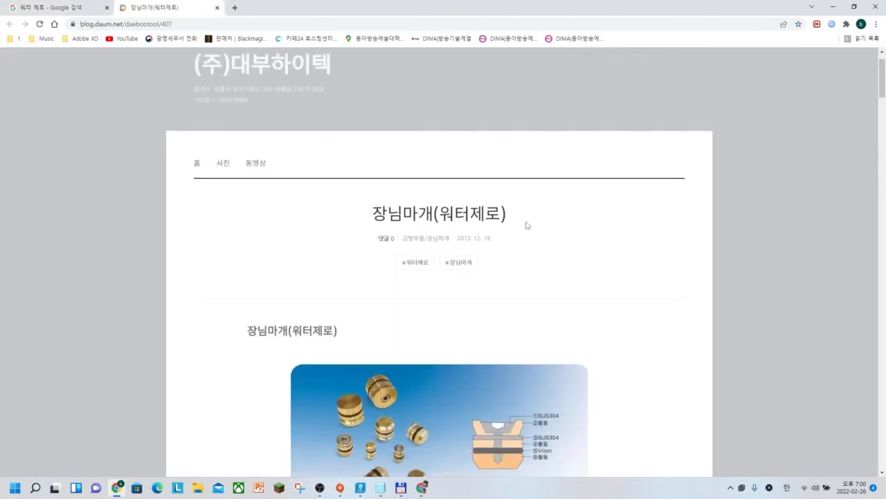
scroll(526, 225, "down", 3)
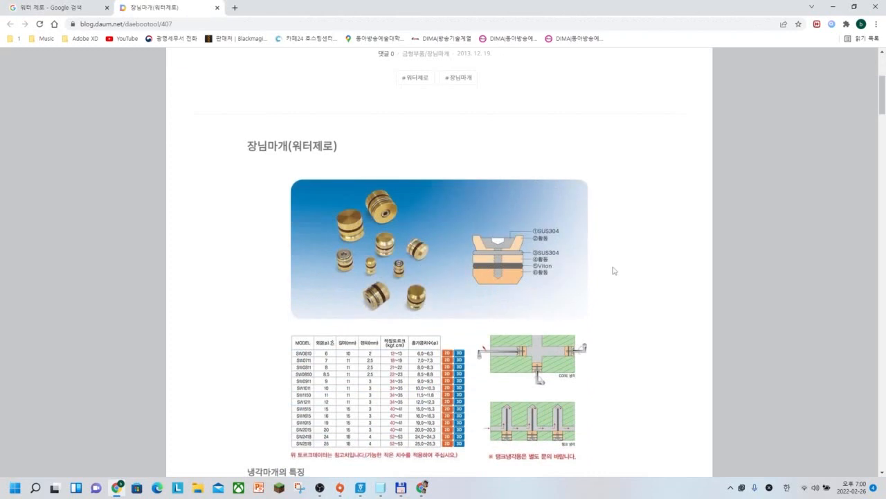
scroll(552, 287, "down", 2)
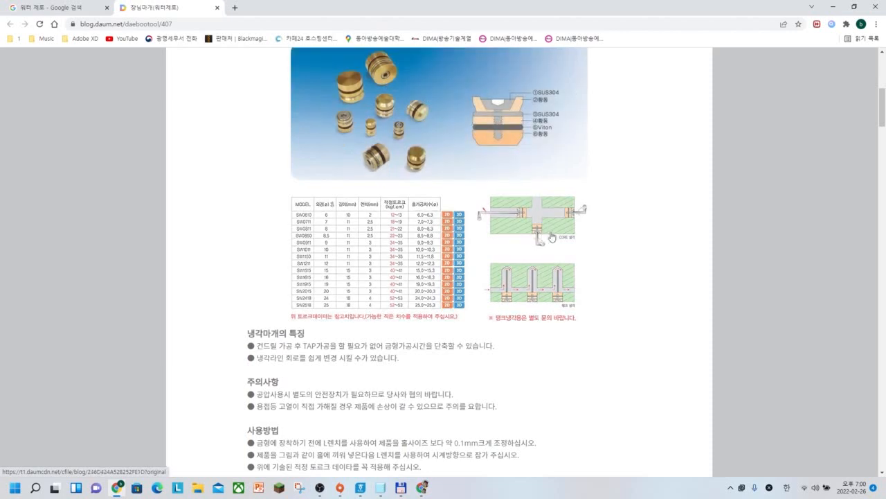
scroll(501, 125, "down", 1)
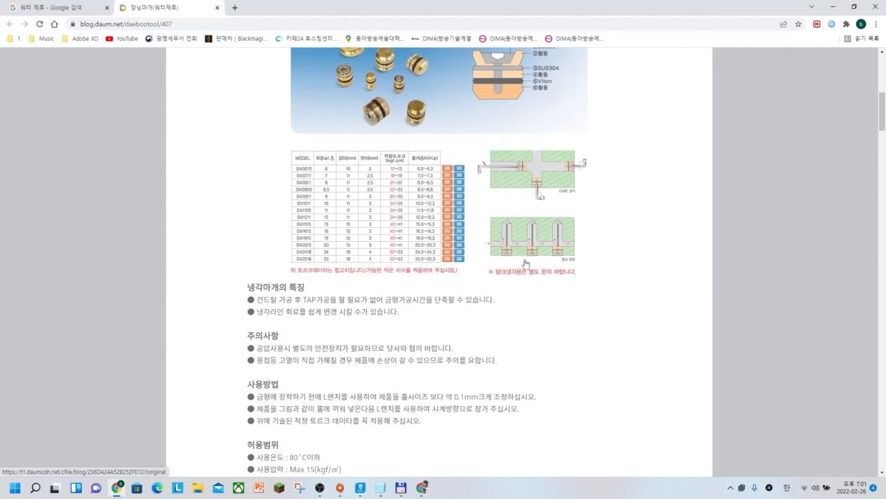
scroll(536, 236, "down", 3)
scroll(539, 189, "up", 2)
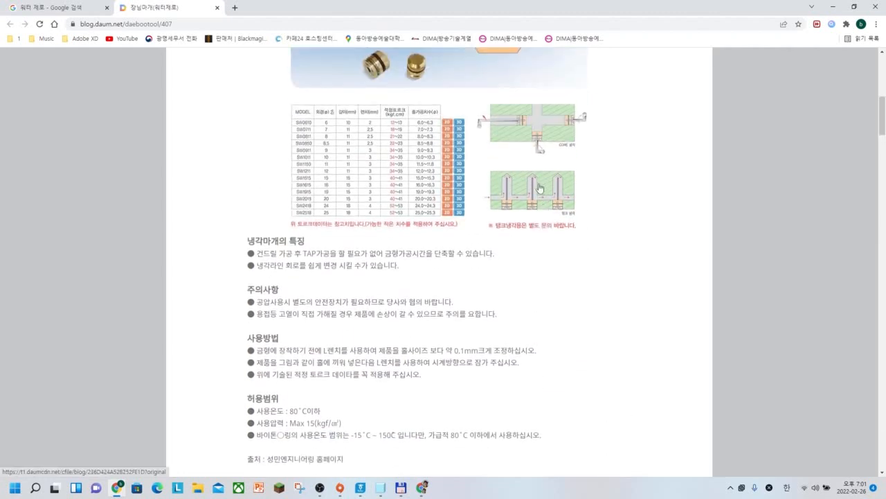
scroll(539, 188, "up", 5, "ctrl")
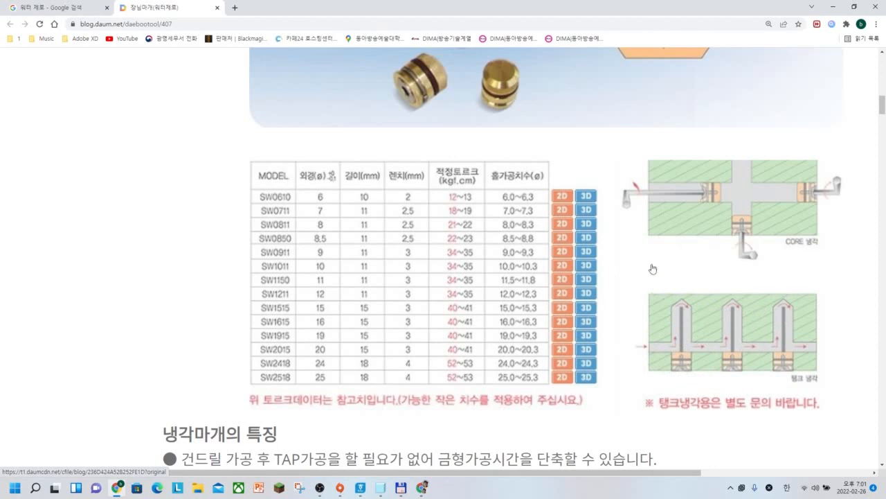
scroll(651, 269, "down", 4, "ctrl")
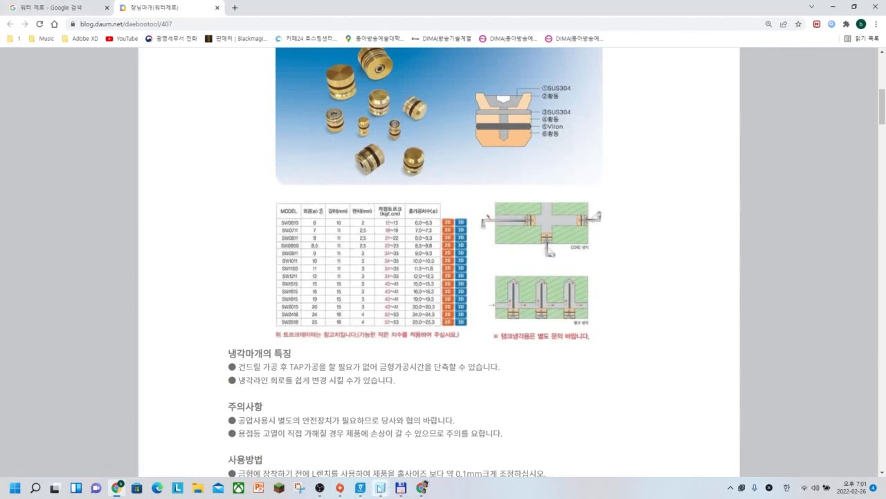
Switch back to the LOWER model in Creo and inspect the inner surface of a counterbored channel end
mouse_move(380, 488)
left_click(353, 451)
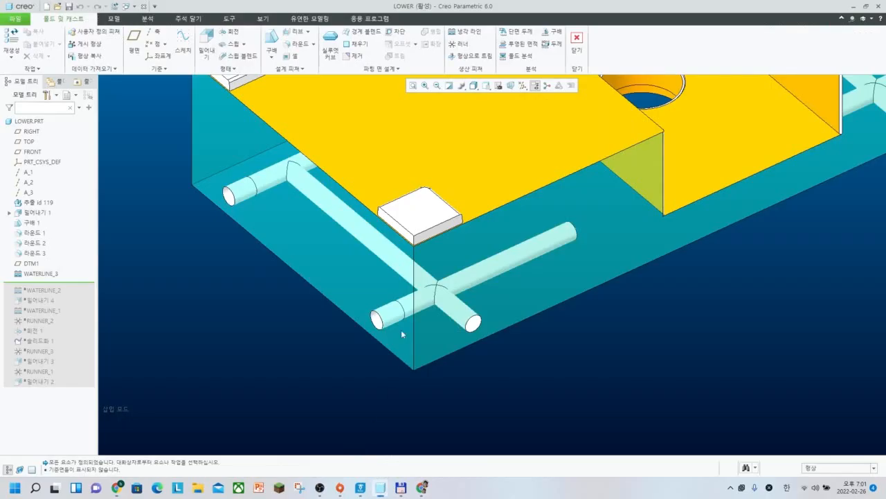
scroll(401, 329, "down", 3)
middle_click_drag(401, 330, 344, 357)
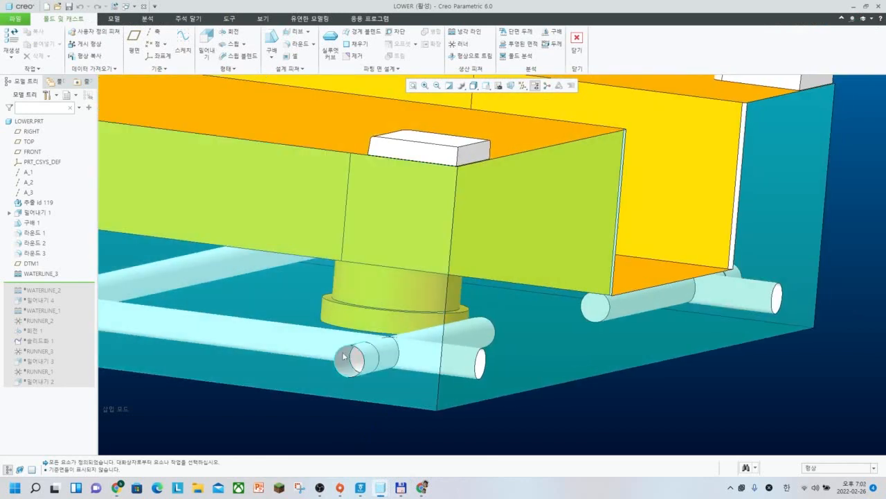
scroll(344, 356, "down", 2)
left_click(343, 364)
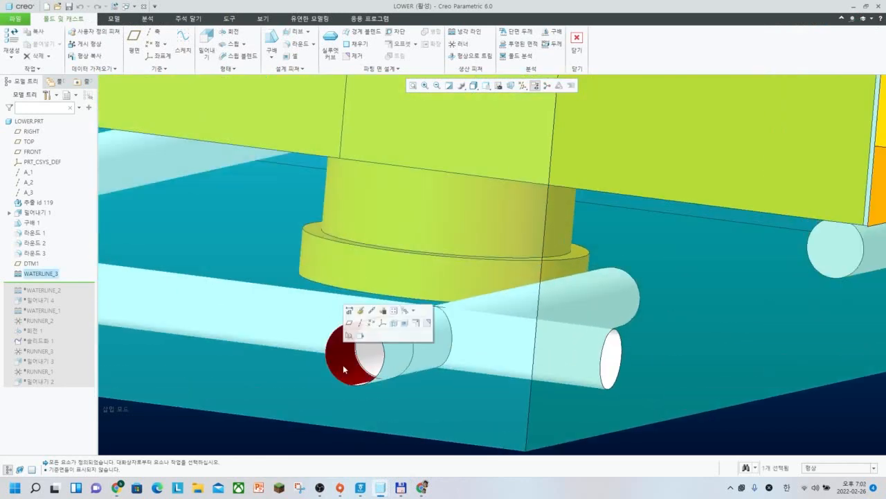
Check the WATER ZERO size table on the Naver blog in the other Chrome window and return to LOWER in Creo
left_click(421, 491)
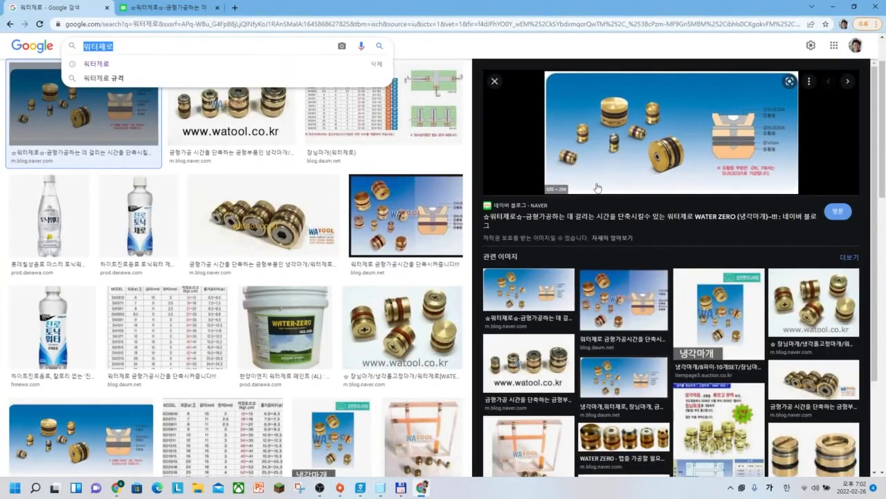
left_click(169, 8)
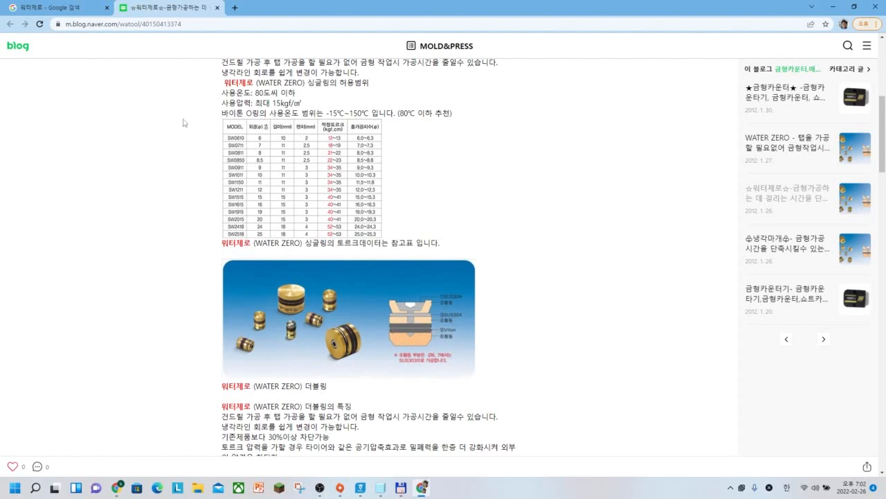
mouse_move(381, 489)
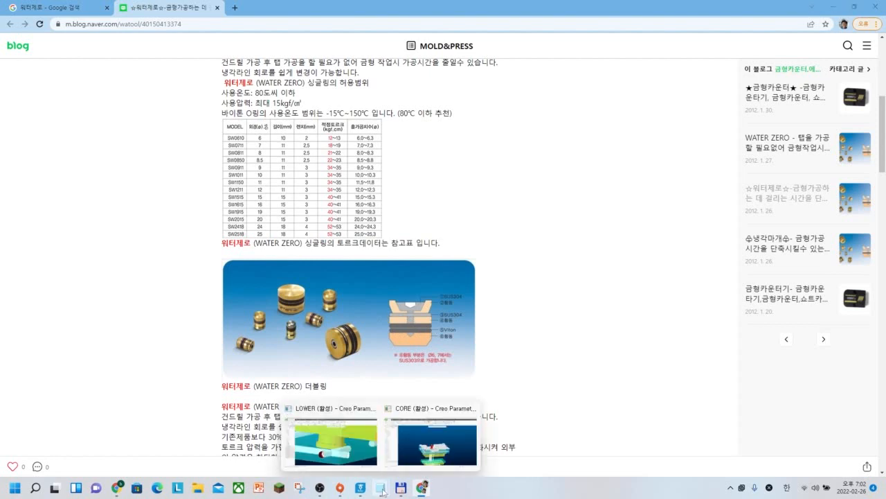
left_click(351, 450)
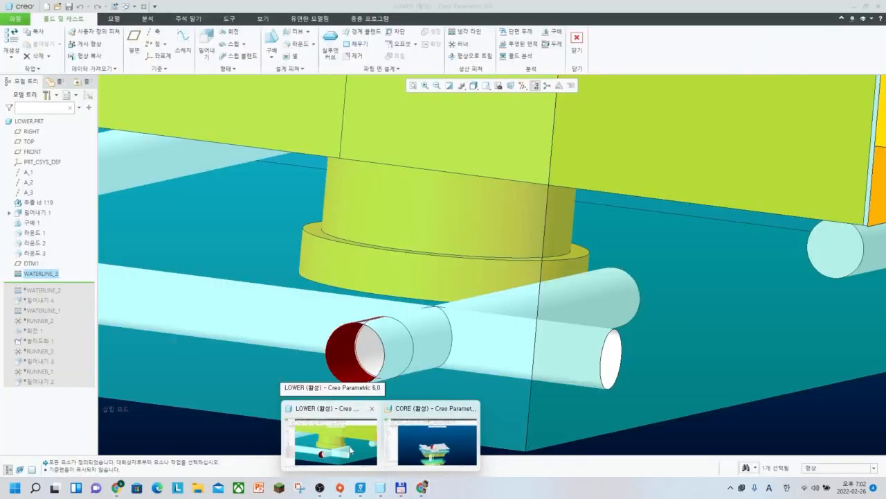
Clear the surface selection and examine the channel intersections and open ends around the block's corner
scroll(424, 235, "up", 5)
mouse_move(430, 253)
middle_mouse_down()
mouse_move(434, 281)
mouse_move(394, 269)
mouse_move(407, 275)
mouse_move(423, 246)
middle_mouse_up()
left_click(430, 348)
scroll(409, 277, "down", 3)
scroll(405, 288, "up", 8)
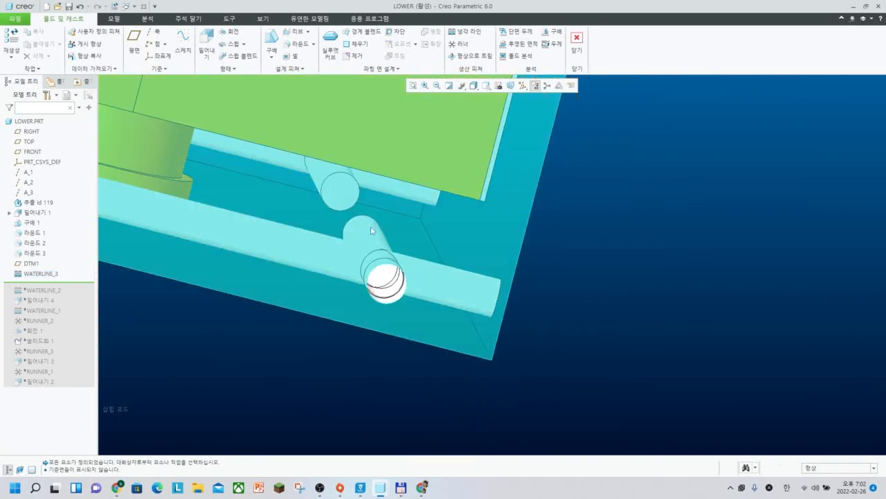
middle_click_drag(404, 288, 368, 308)
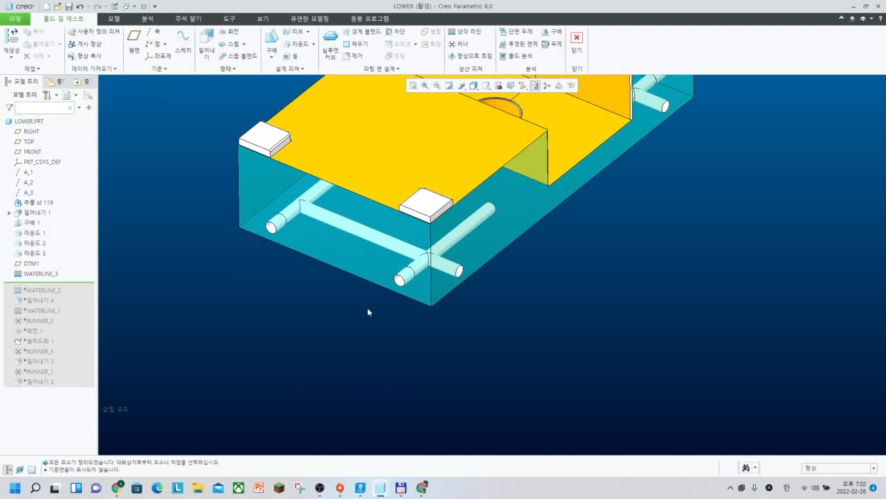
mouse_move(521, 310)
middle_mouse_down()
mouse_move(503, 296)
mouse_move(526, 306)
mouse_move(508, 321)
mouse_move(522, 311)
mouse_move(495, 316)
middle_mouse_up()
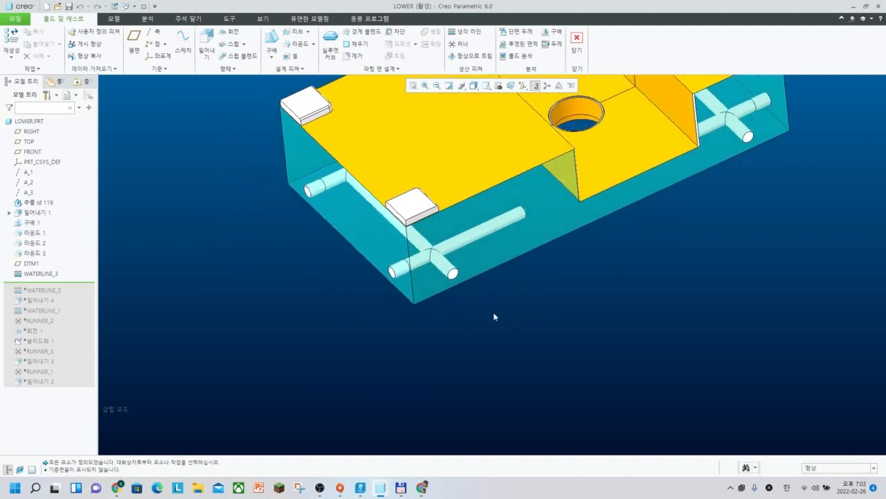
Start a simple hole with a sketched profile and load the section 1_8tap.sec from D:\Ptc\pro_stds\sec
key("h")
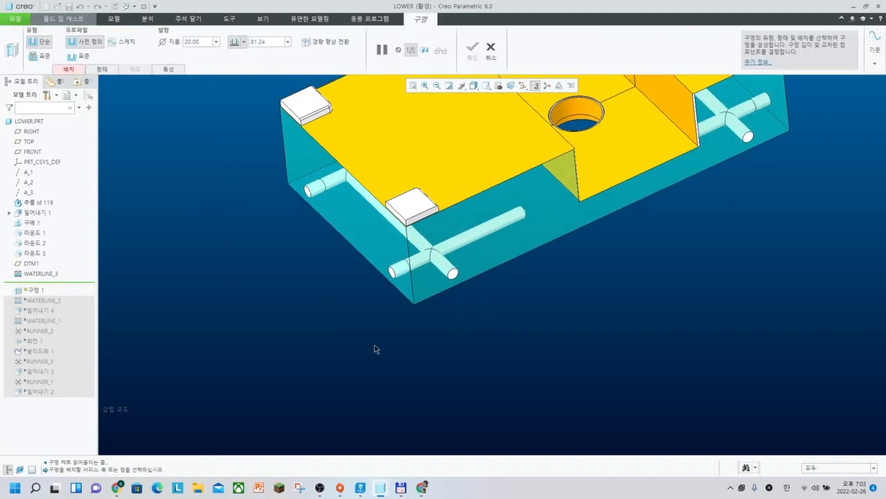
left_click(122, 43)
left_click(183, 43)
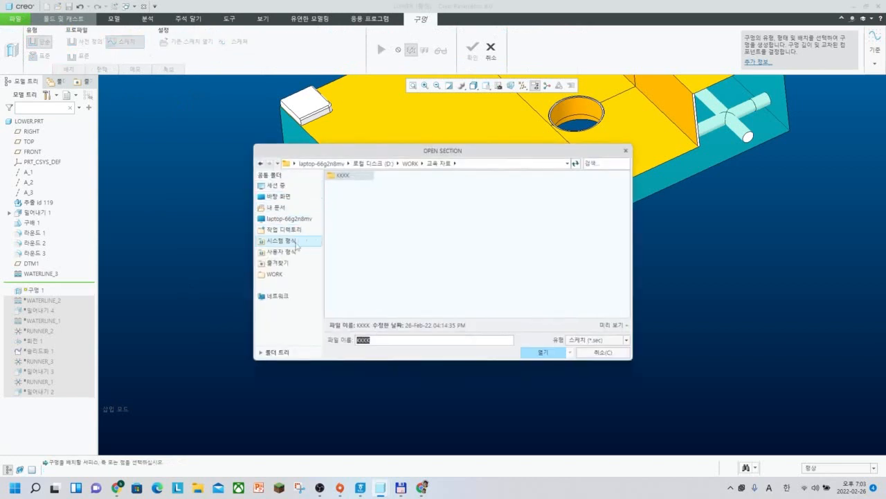
left_click(374, 163)
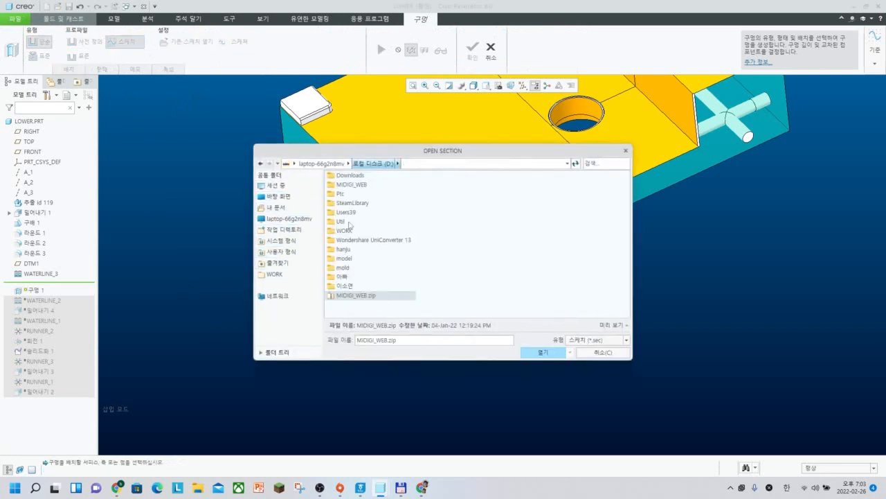
double_click(341, 194)
double_click(350, 230)
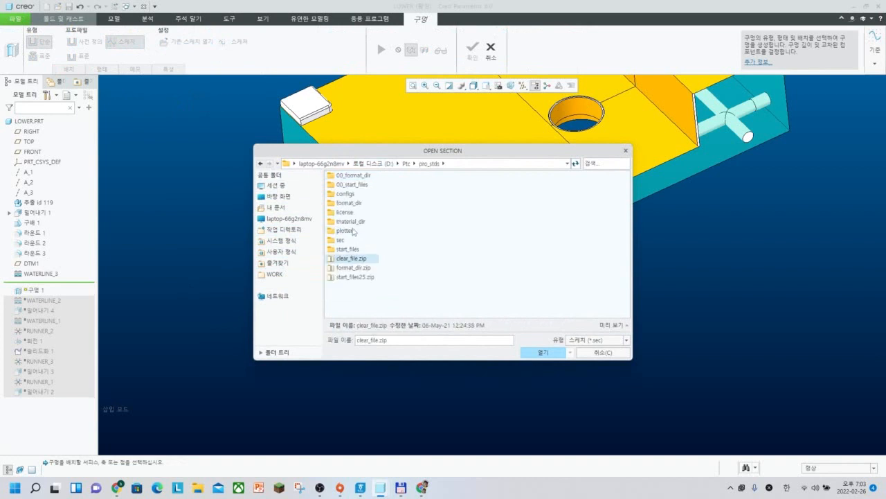
double_click(346, 242)
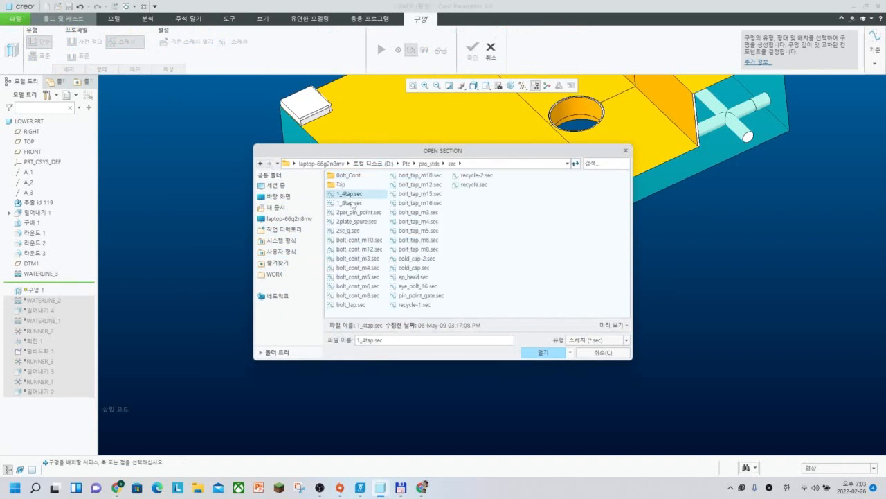
double_click(350, 203)
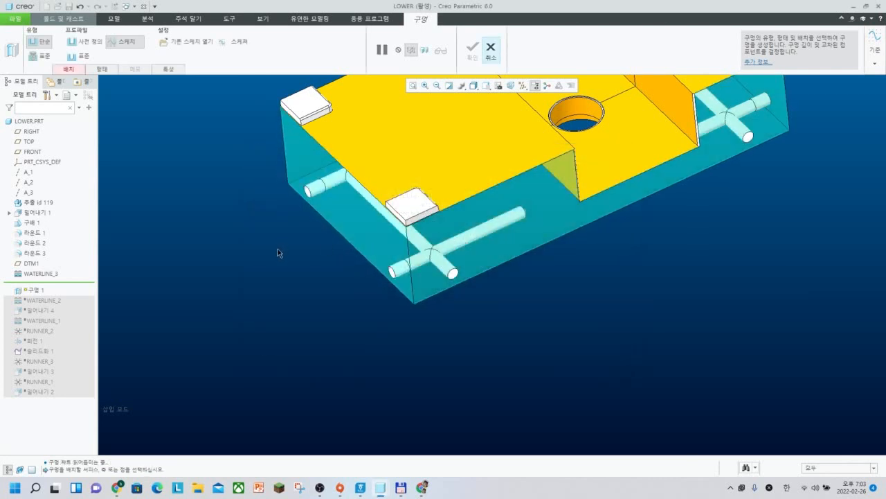
Place the sketched tap hole on the block's side face, centred on the axis of the channel opening near the corner, and complete it
scroll(464, 273, "up", 3)
scroll(465, 271, "up", 3)
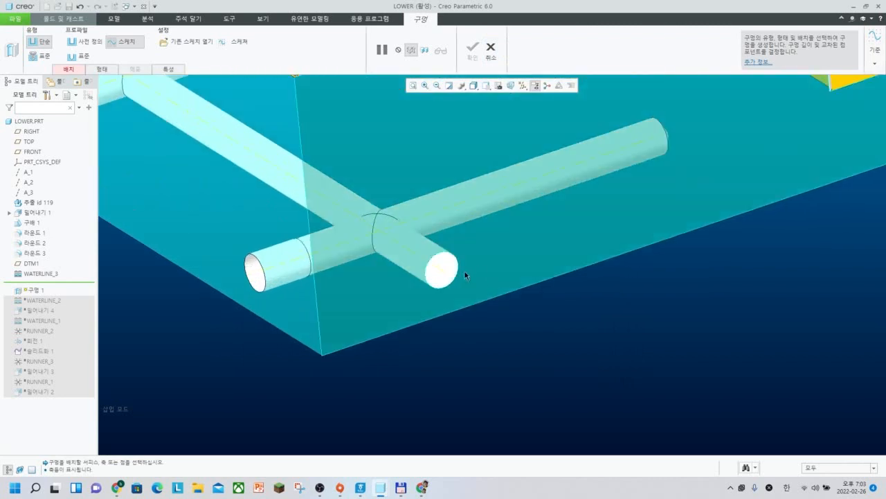
left_click(480, 270)
scroll(441, 270, "down", 4)
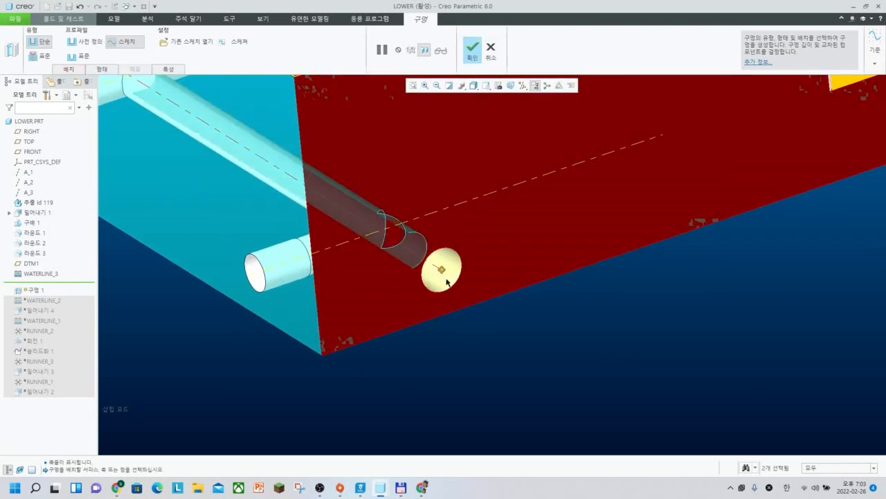
middle_click(443, 271)
middle_click_drag(495, 292, 500, 291)
left_click(505, 291)
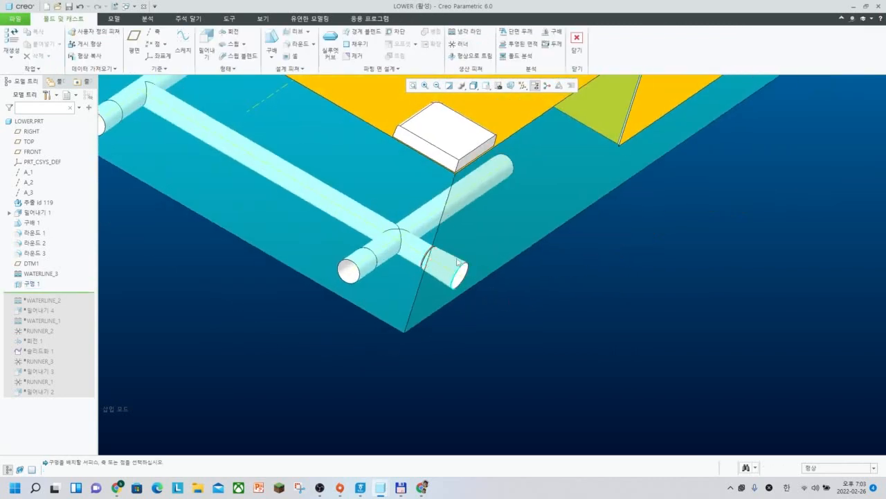
Examine the tapped channel ends and, from the side, the spacing between the cooling channel, the pocket floor and the block's underside
scroll(454, 263, "down", 2)
scroll(457, 252, "up", 1)
middle_click_drag(465, 250, 458, 273)
scroll(459, 273, "up", 1)
middle_click_drag(459, 273, 435, 245)
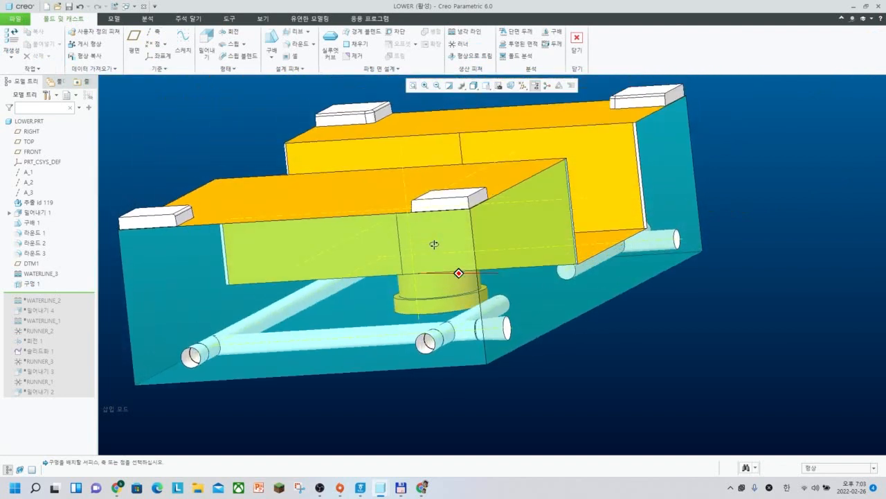
scroll(468, 284, "up", 2)
middle_click_drag(481, 279, 445, 340)
scroll(435, 305, "down", 3)
scroll(436, 304, "down", 2)
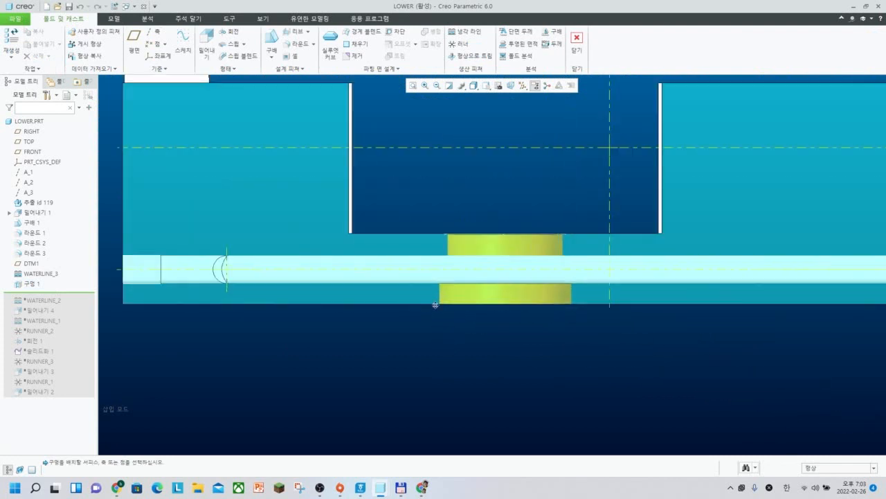
scroll(409, 313, "down", 2)
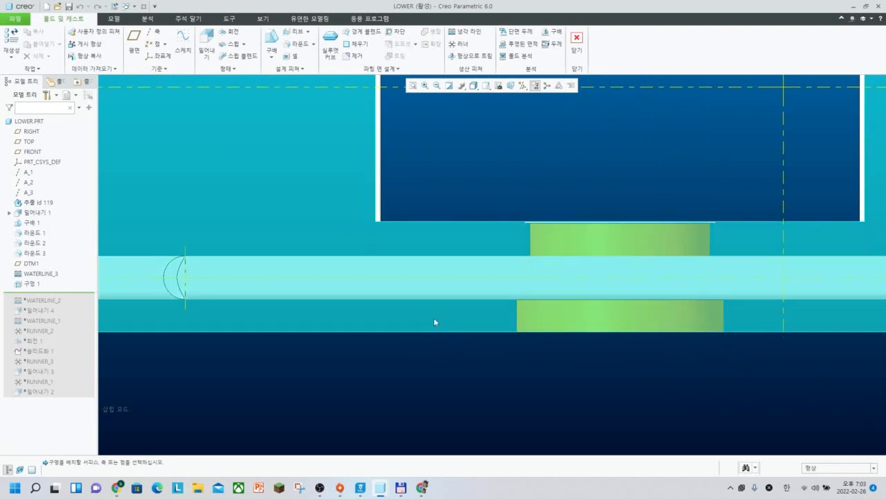
scroll(440, 299, "up", 1)
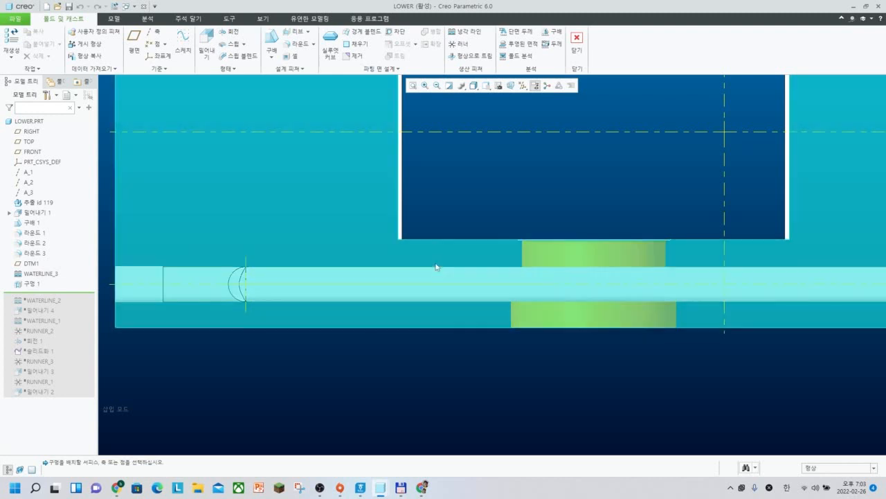
scroll(494, 316, "up", 1)
scroll(499, 322, "up", 2)
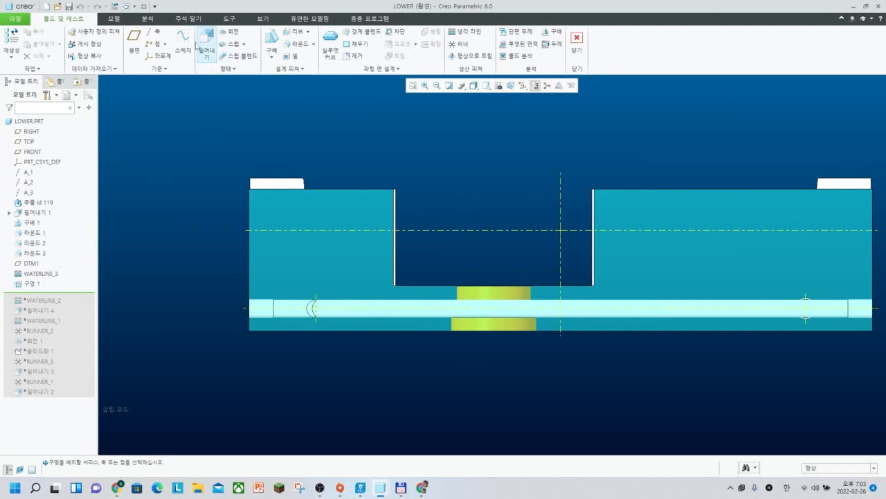
Start a sketch on the block's side face and dimension the distance from the cooling channel's upper edge to the pocket floor
left_click(185, 43)
left_click(315, 239)
middle_click(478, 224)
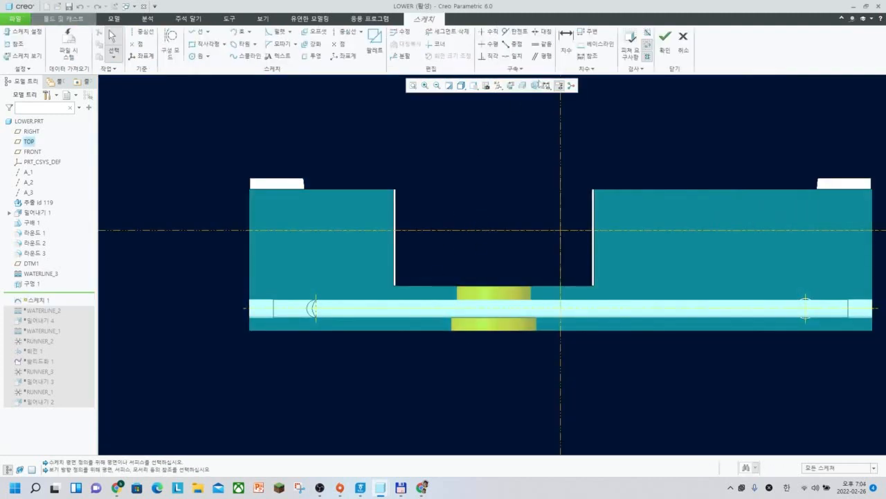
left_click(567, 38)
scroll(437, 288, "down", 1)
left_click(430, 302)
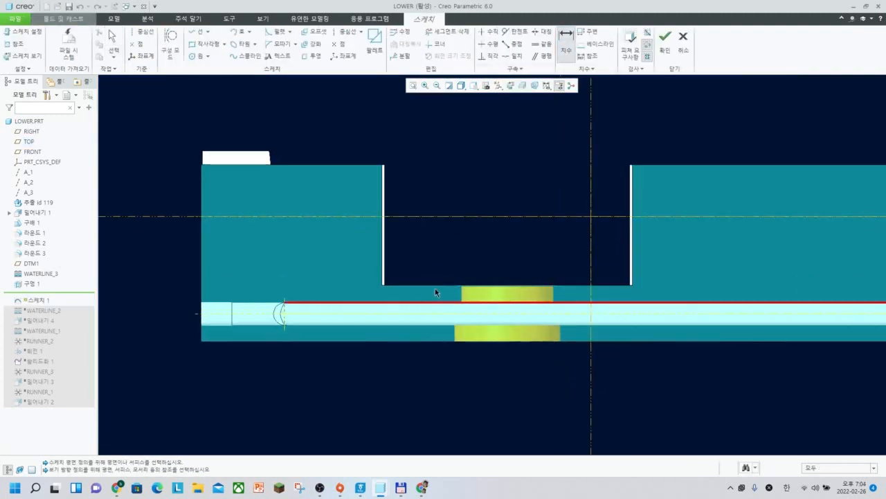
left_click(435, 285)
middle_click(442, 296)
Dimension the distance from the channel's lower edge to the block's underside and discard the measuring sketch
left_click(430, 324)
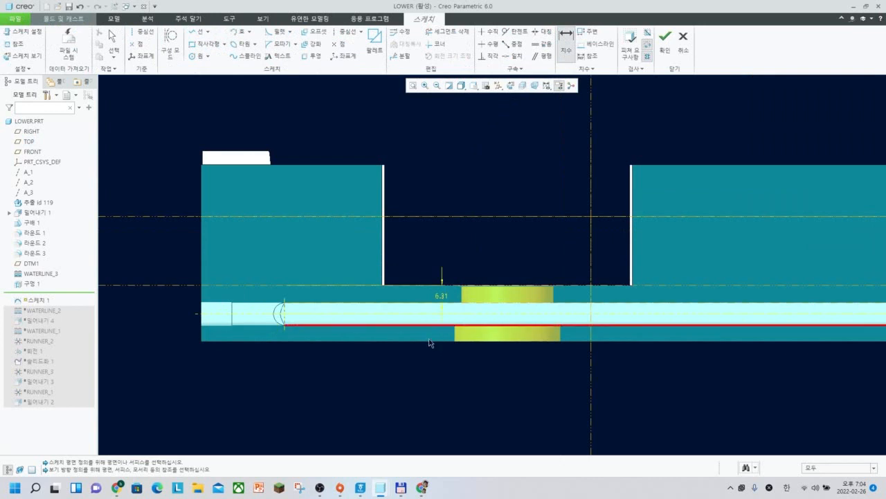
left_click(432, 341)
middle_click(434, 333)
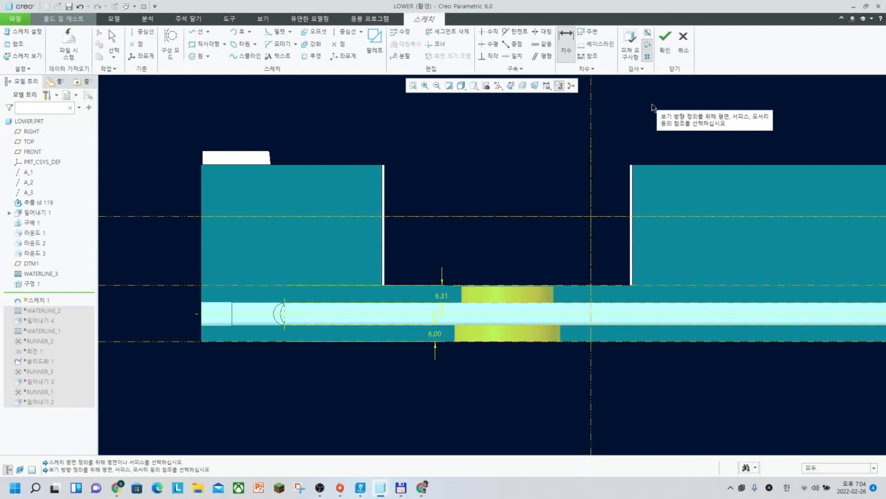
left_click(682, 43)
left_click(474, 260)
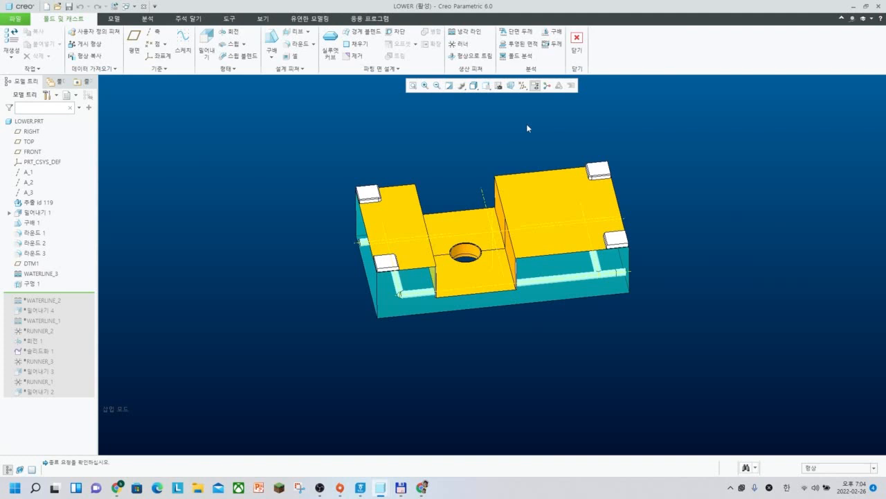
Run a cooling line mold analysis on LOWER for all cooling lines with a minimum clearance of 10
left_click(531, 59)
left_click(779, 211)
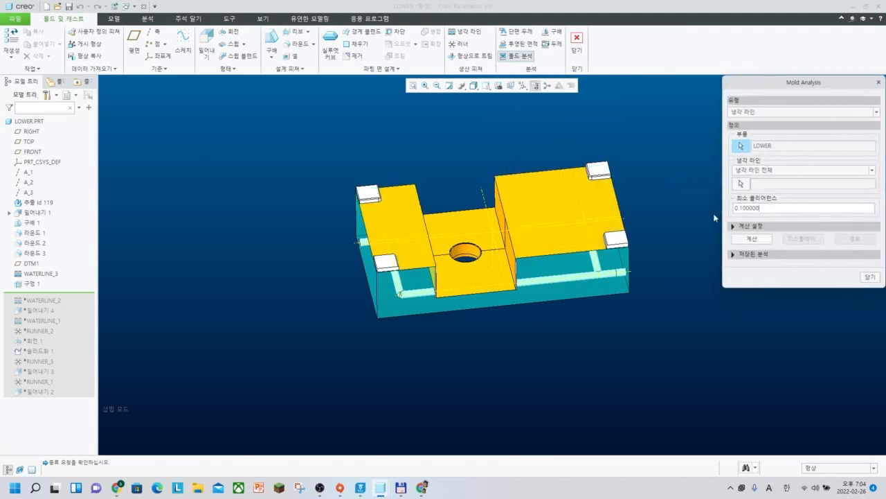
double_click(767, 208)
type("10")
left_click(752, 239)
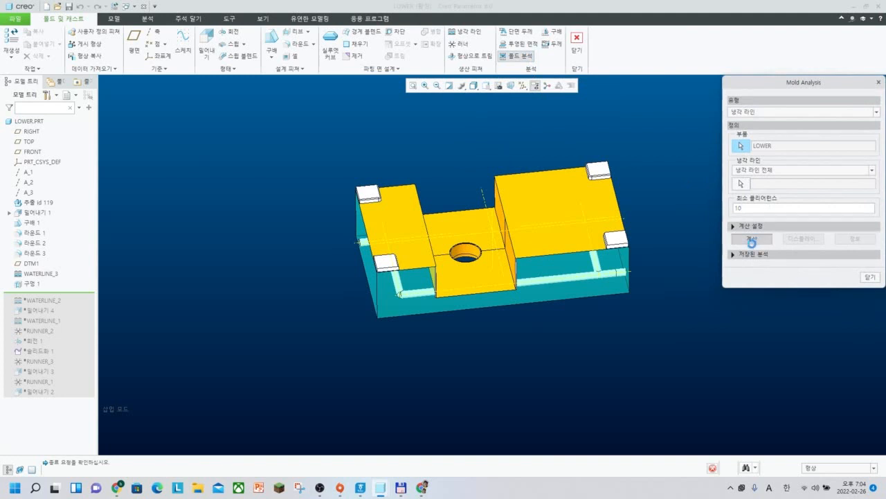
Examine the clearance colours along the cooling channels around the pocket and the round hole, including from the front view
scroll(466, 295, "down", 5)
middle_click_drag(407, 263, 387, 328)
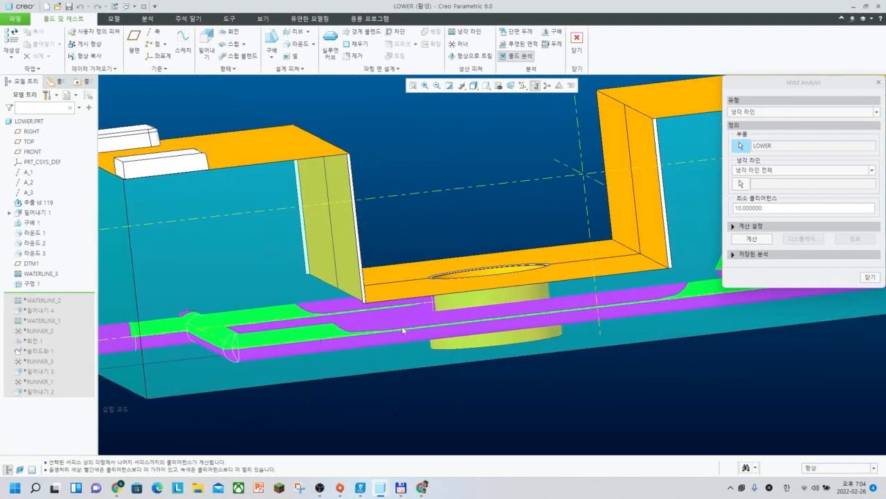
scroll(405, 328, "up", 2)
mouse_move(379, 308)
middle_mouse_down()
mouse_move(410, 309)
mouse_move(319, 338)
middle_mouse_up()
scroll(369, 330, "down", 2)
scroll(369, 330, "down", 2)
middle_click_drag(412, 318, 382, 323)
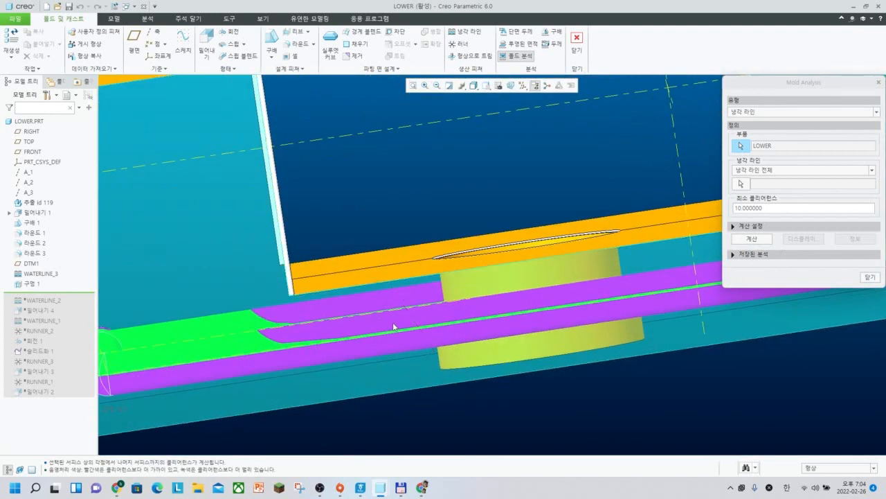
scroll(392, 322, "up", 3)
middle_click_drag(393, 322, 392, 305)
scroll(392, 309, "up", 1)
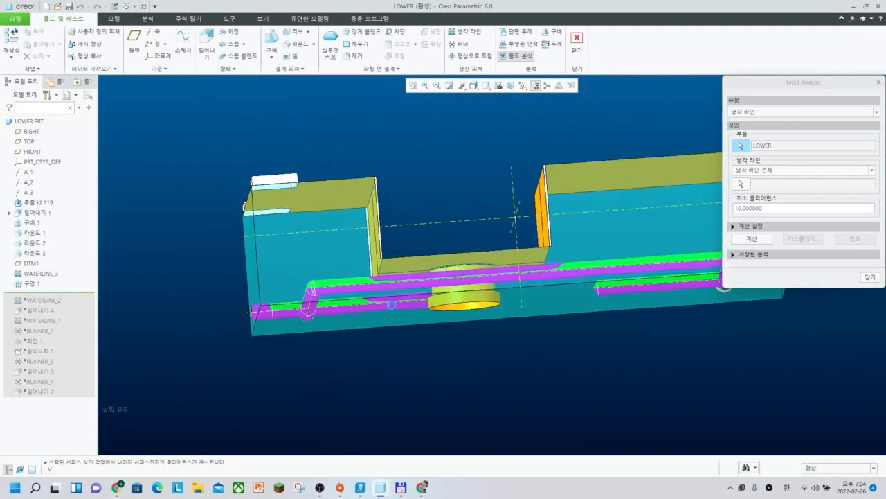
key("f")
scroll(419, 301, "down", 6)
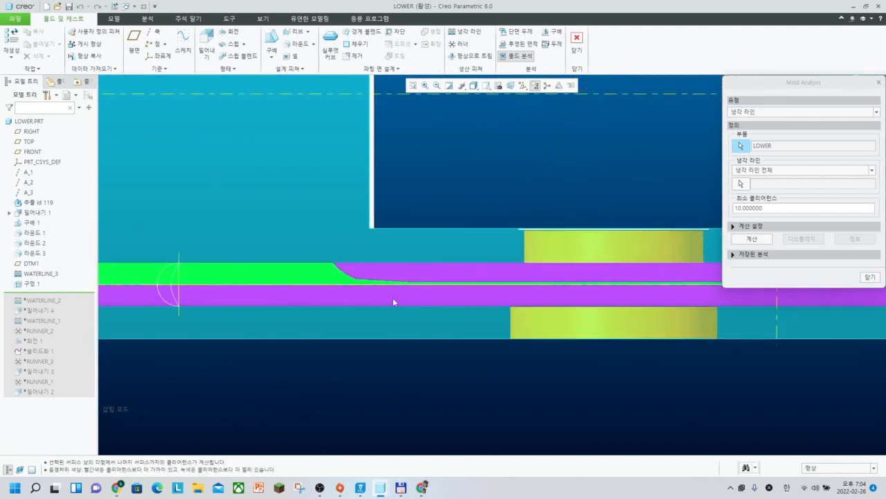
Rerun the cooling line analysis with a minimum clearance of 4, inspect the channel colours and close the analysis
left_click(782, 205)
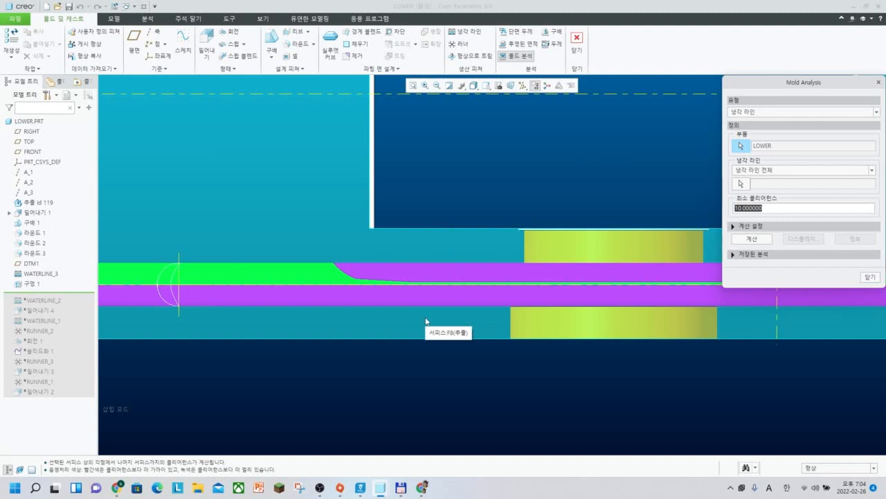
double_click(779, 209)
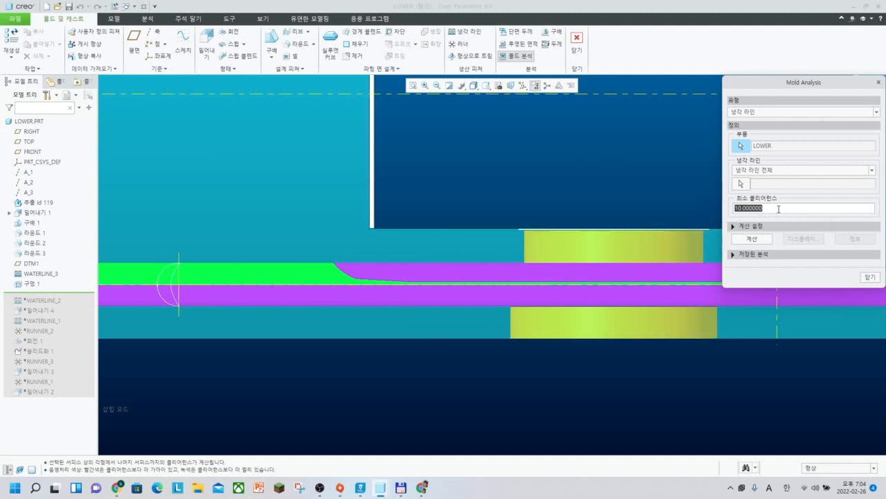
type("4")
left_click(753, 239)
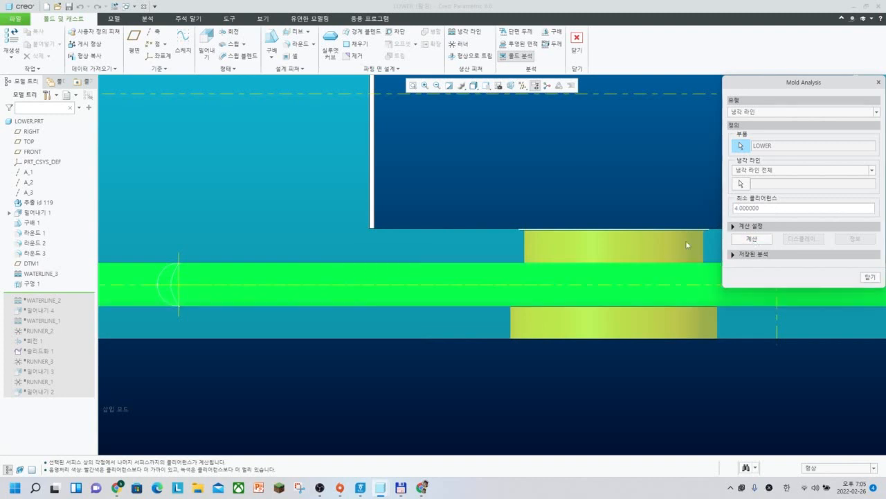
mouse_move(692, 245)
middle_mouse_down()
mouse_move(517, 248)
mouse_move(502, 283)
mouse_move(485, 278)
mouse_move(501, 283)
mouse_move(477, 249)
middle_mouse_up()
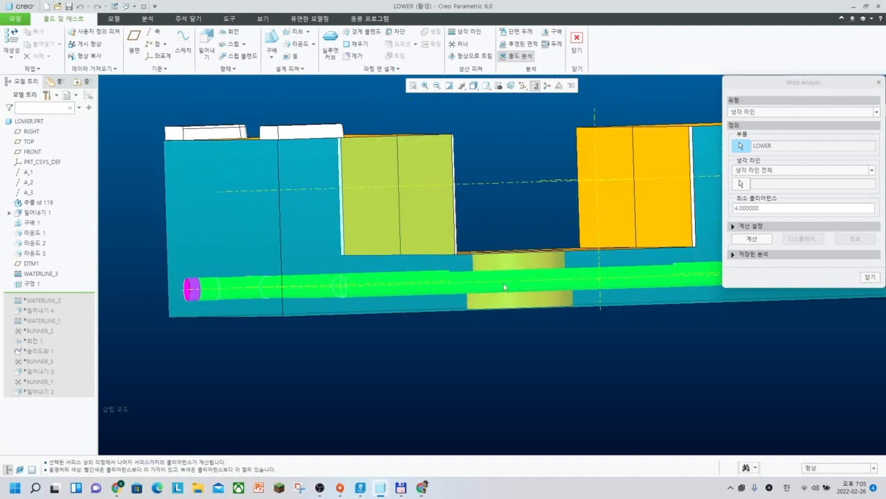
mouse_move(491, 281)
middle_mouse_down()
mouse_move(495, 260)
mouse_move(485, 257)
mouse_move(523, 270)
mouse_move(554, 255)
mouse_move(623, 274)
middle_mouse_up()
left_click(873, 279)
scroll(509, 372, "down", 5)
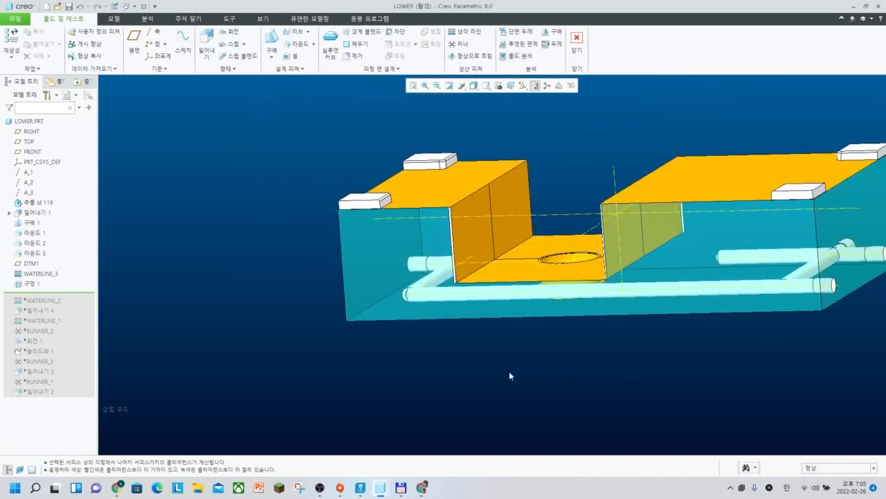
middle_click_drag(504, 376, 633, 358)
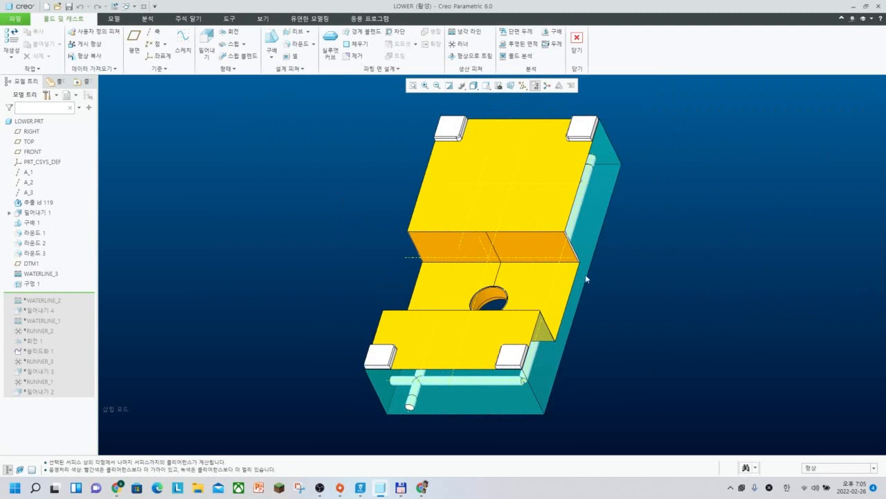
mouse_move(585, 274)
middle_mouse_down()
mouse_move(614, 263)
mouse_move(592, 265)
mouse_move(610, 271)
mouse_move(612, 259)
mouse_move(597, 280)
middle_mouse_up()
middle_click_drag(595, 272, 596, 275)
middle_click_drag(595, 275, 621, 286, "shift")
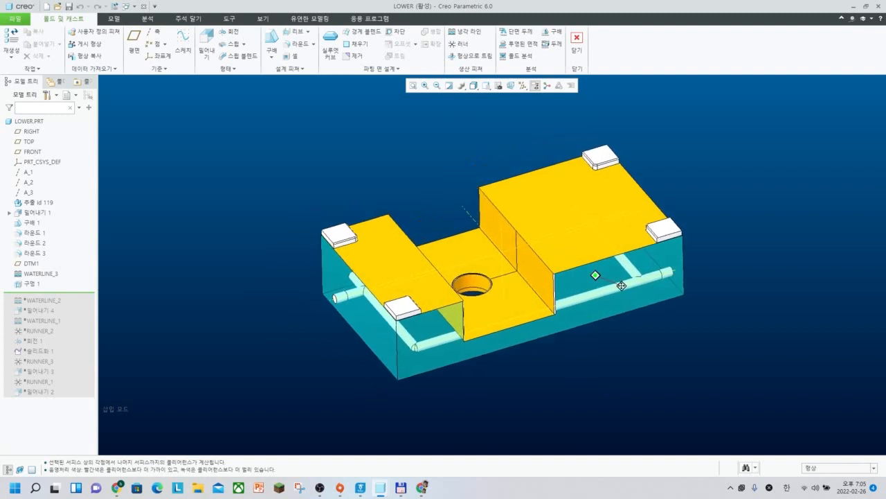
scroll(642, 314, "up", 2)
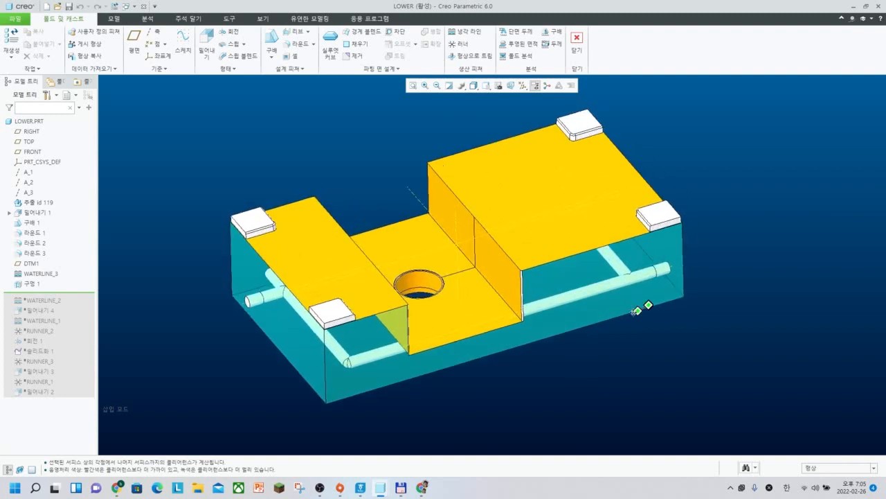
middle_click_drag(682, 316, 719, 309, "shift")
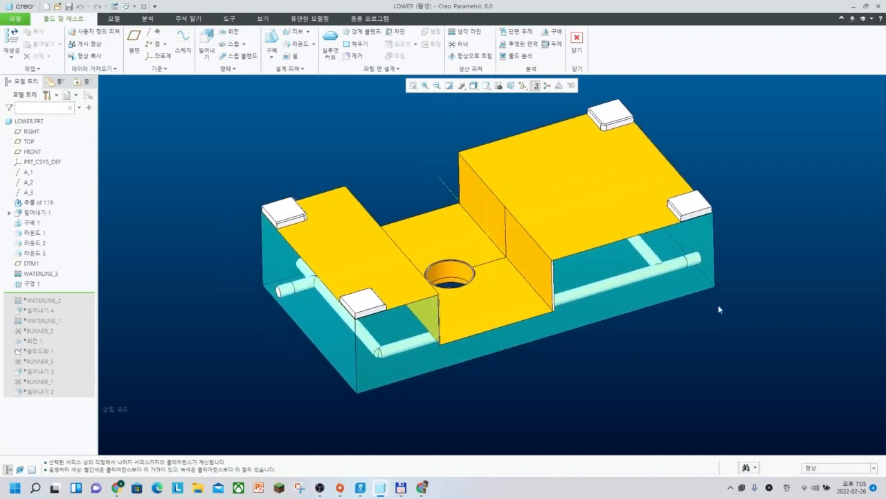